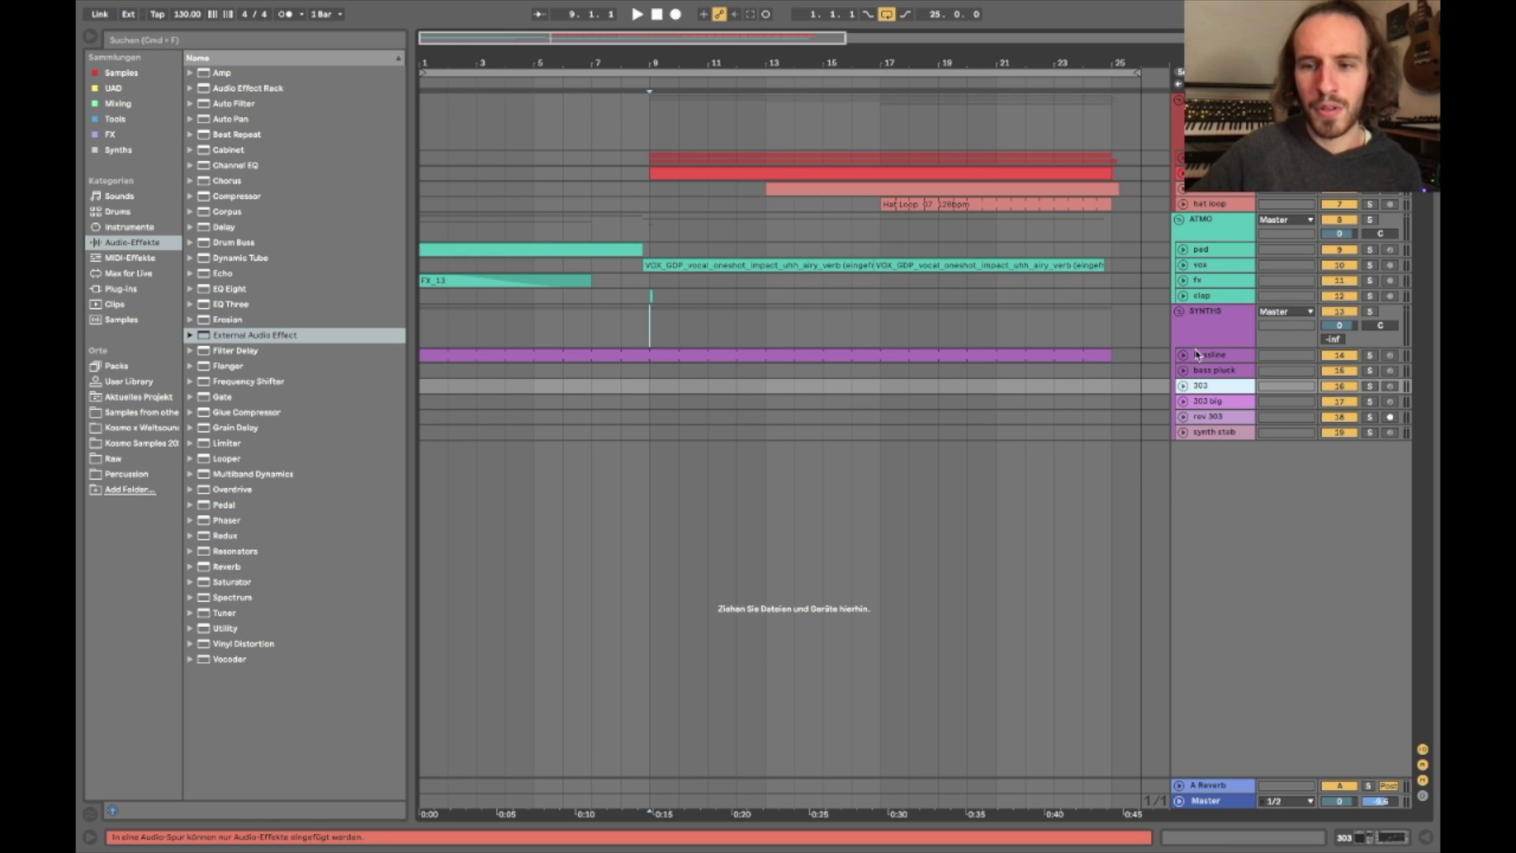
Unfold the bassline track in the SYNTHS group and solo it
click(1183, 355)
click(1372, 356)
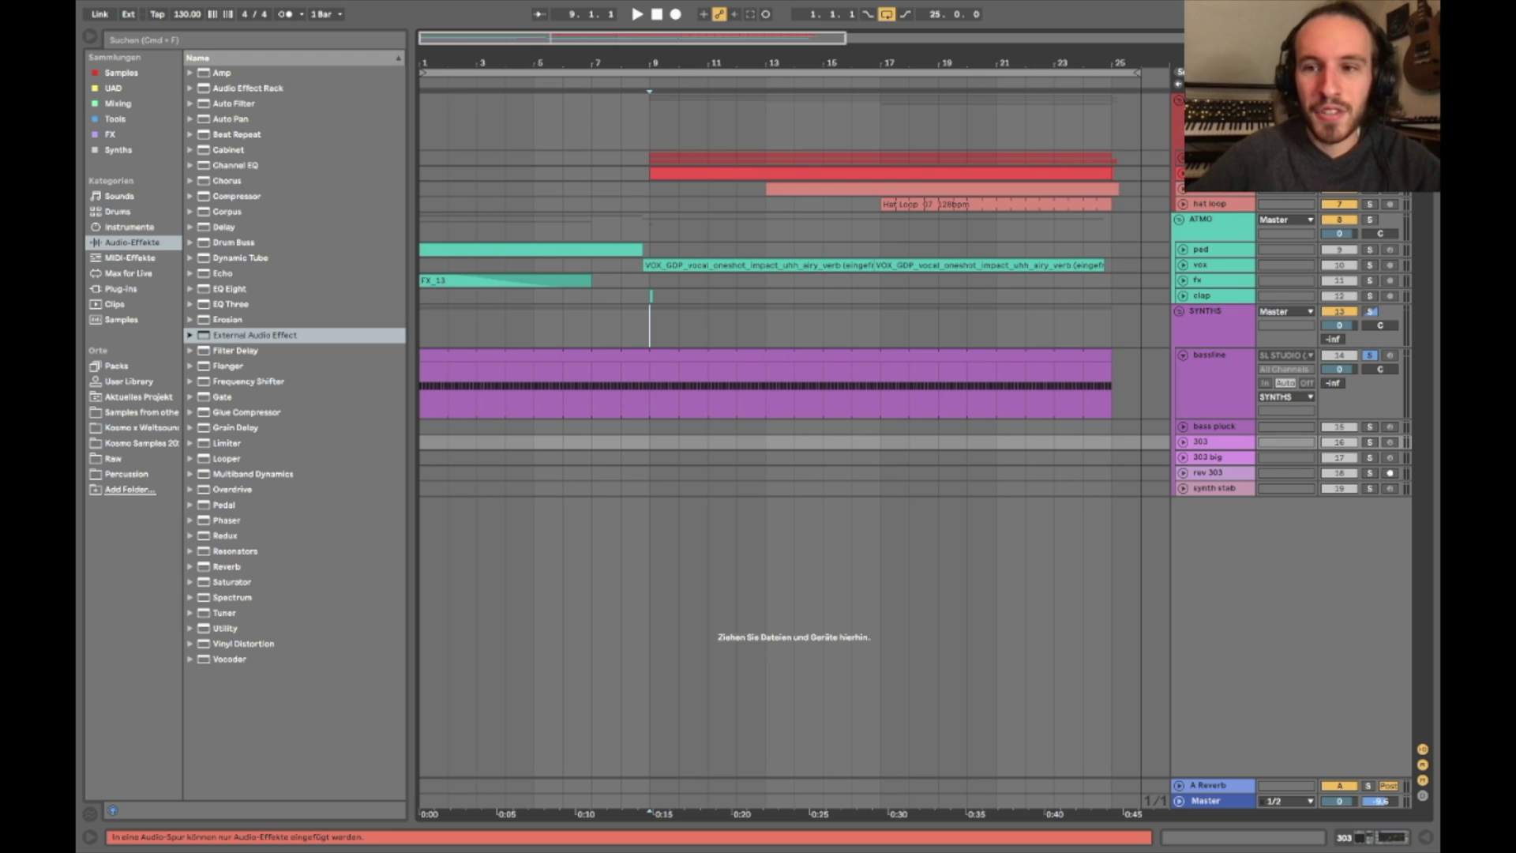
click(1182, 172)
click(1182, 173)
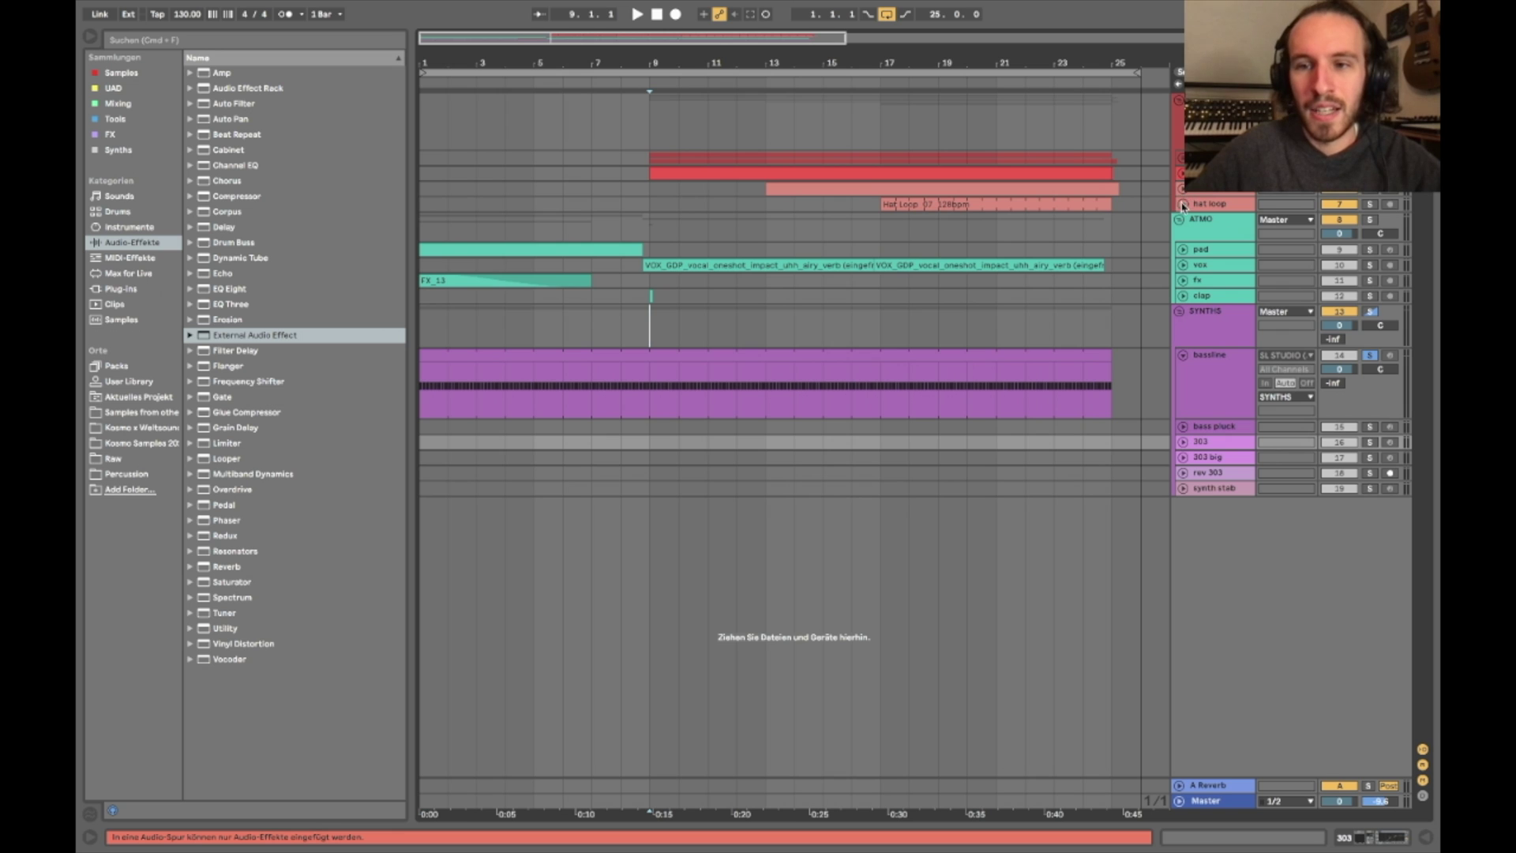
Show the bassline track's devices and examine the oscillator, filter and envelope settings in its Serum instrument
click(1206, 392)
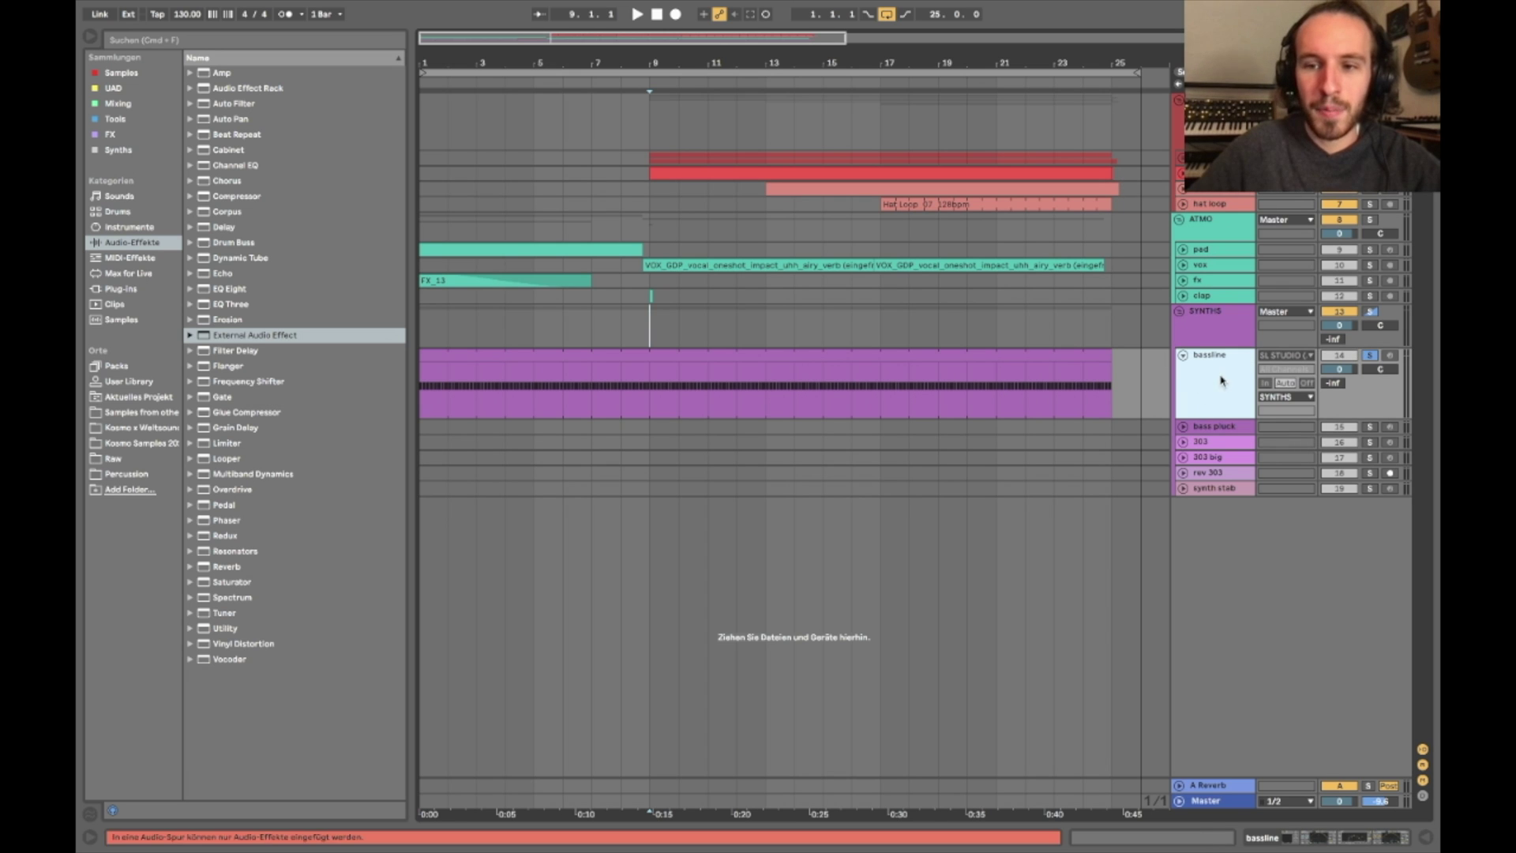
click(652, 386)
double_click(1203, 379)
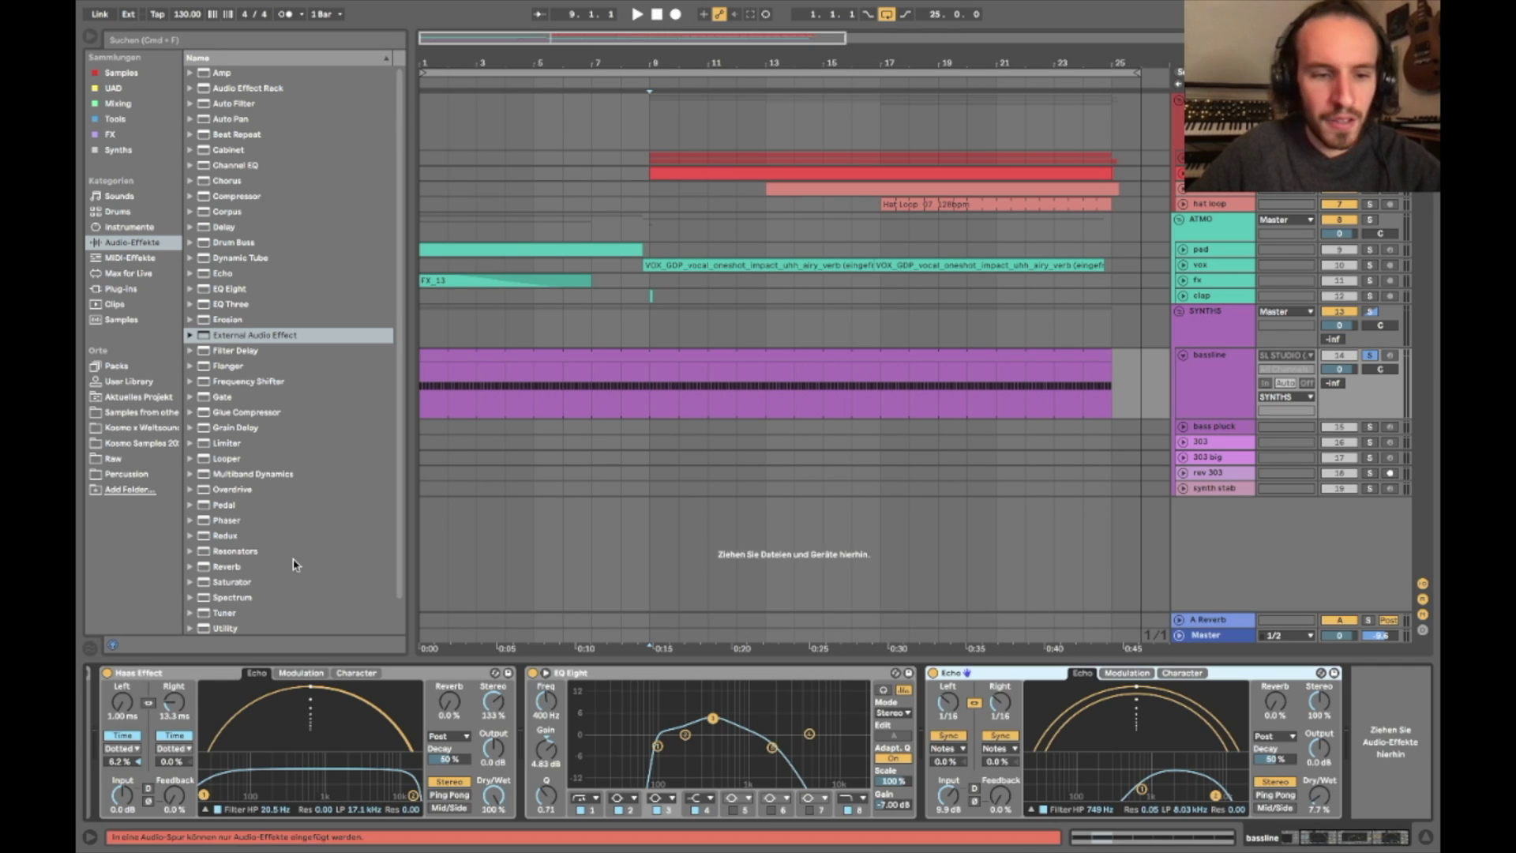
scroll(233, 699, left, 3)
click(129, 673)
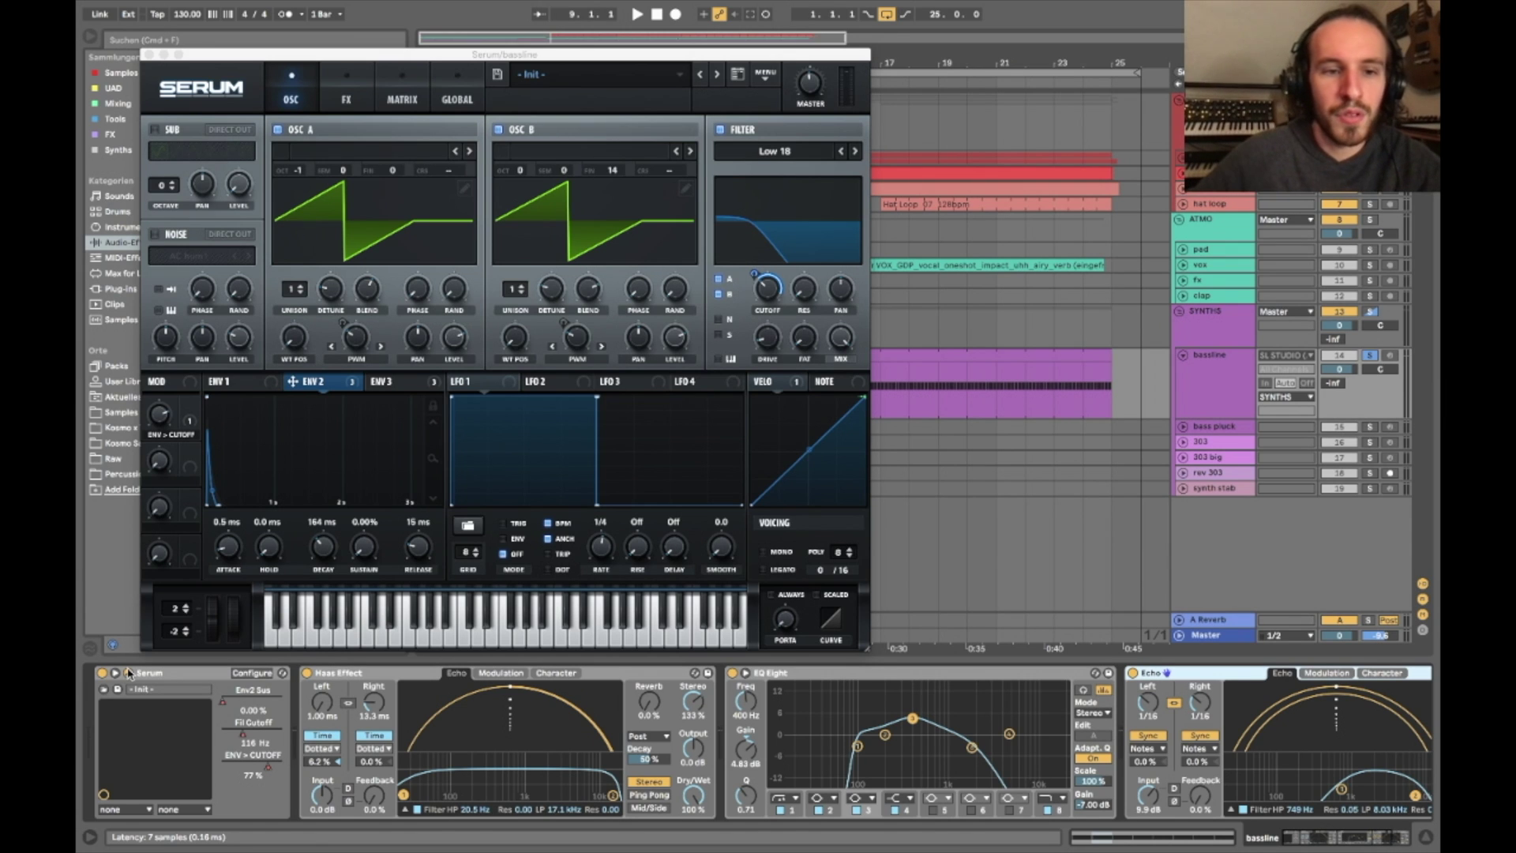
mouse_move(360, 342)
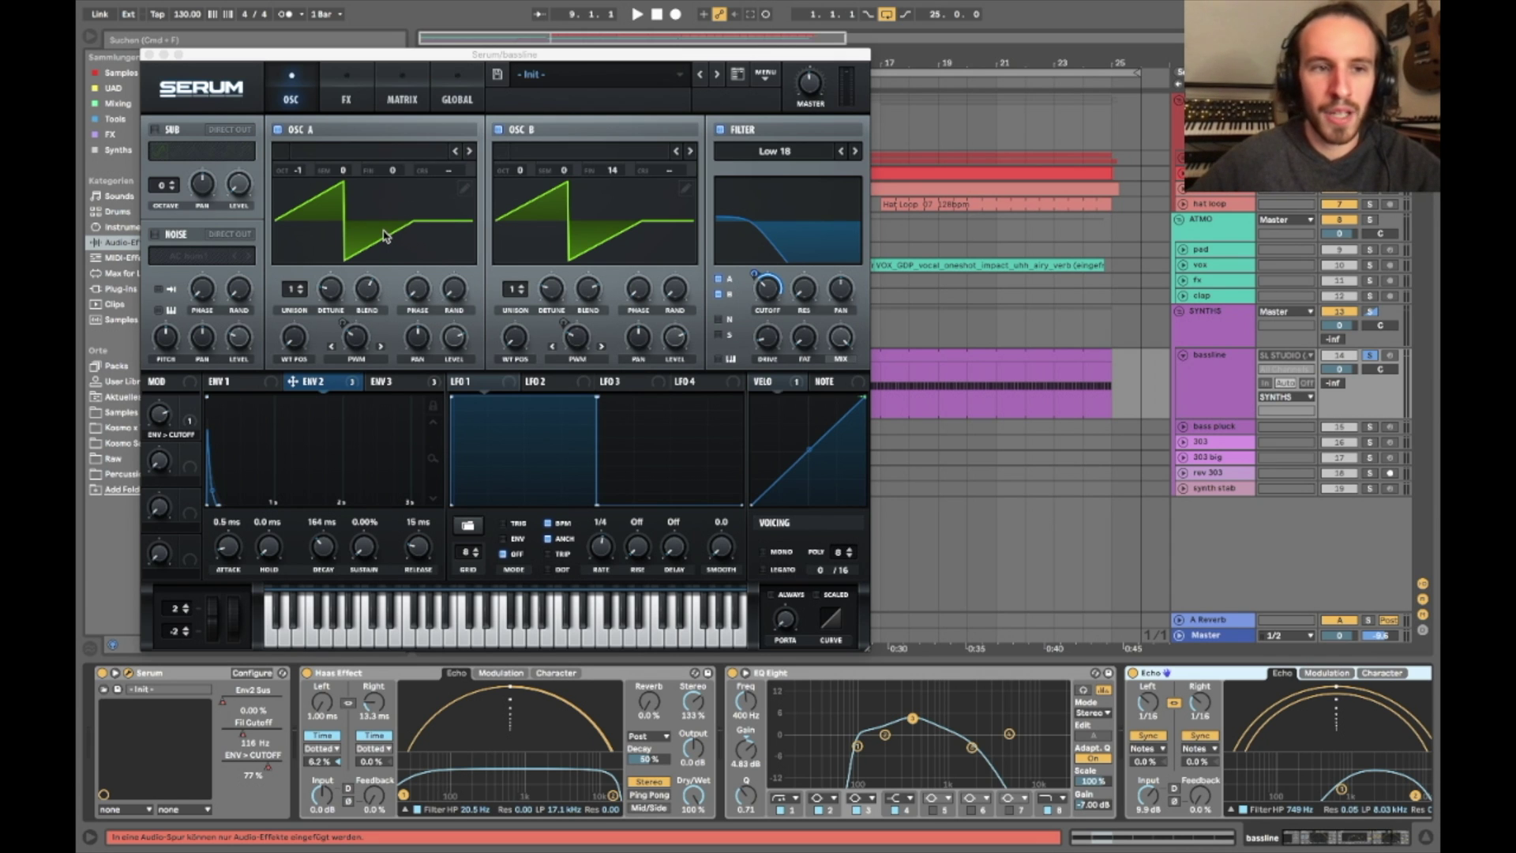
click(149, 55)
Play the soloed bassline from bar 9 to hear it on its own
click(652, 393)
key(space)
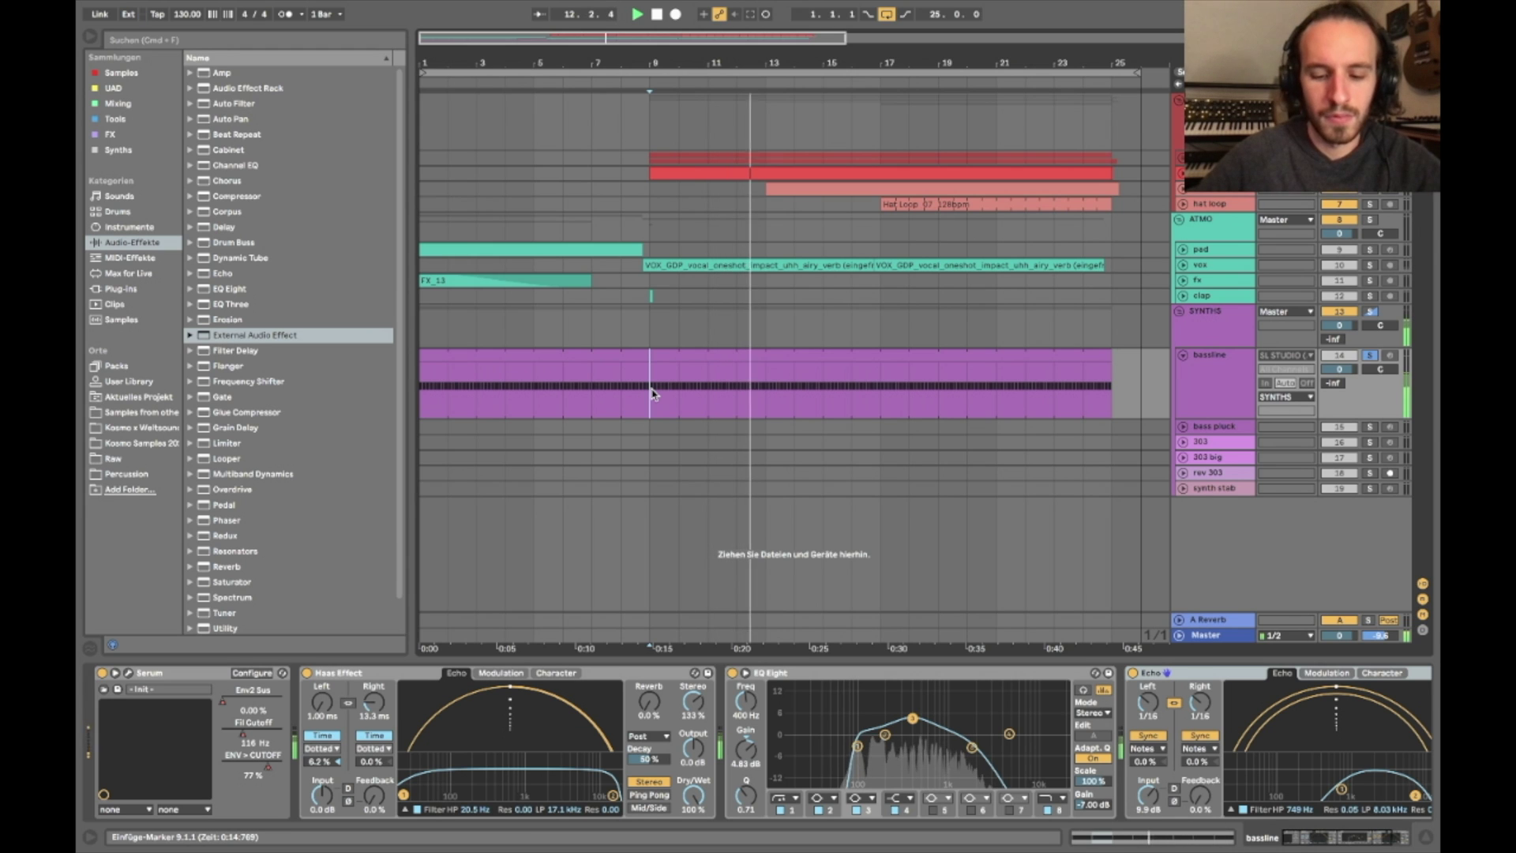
key(space)
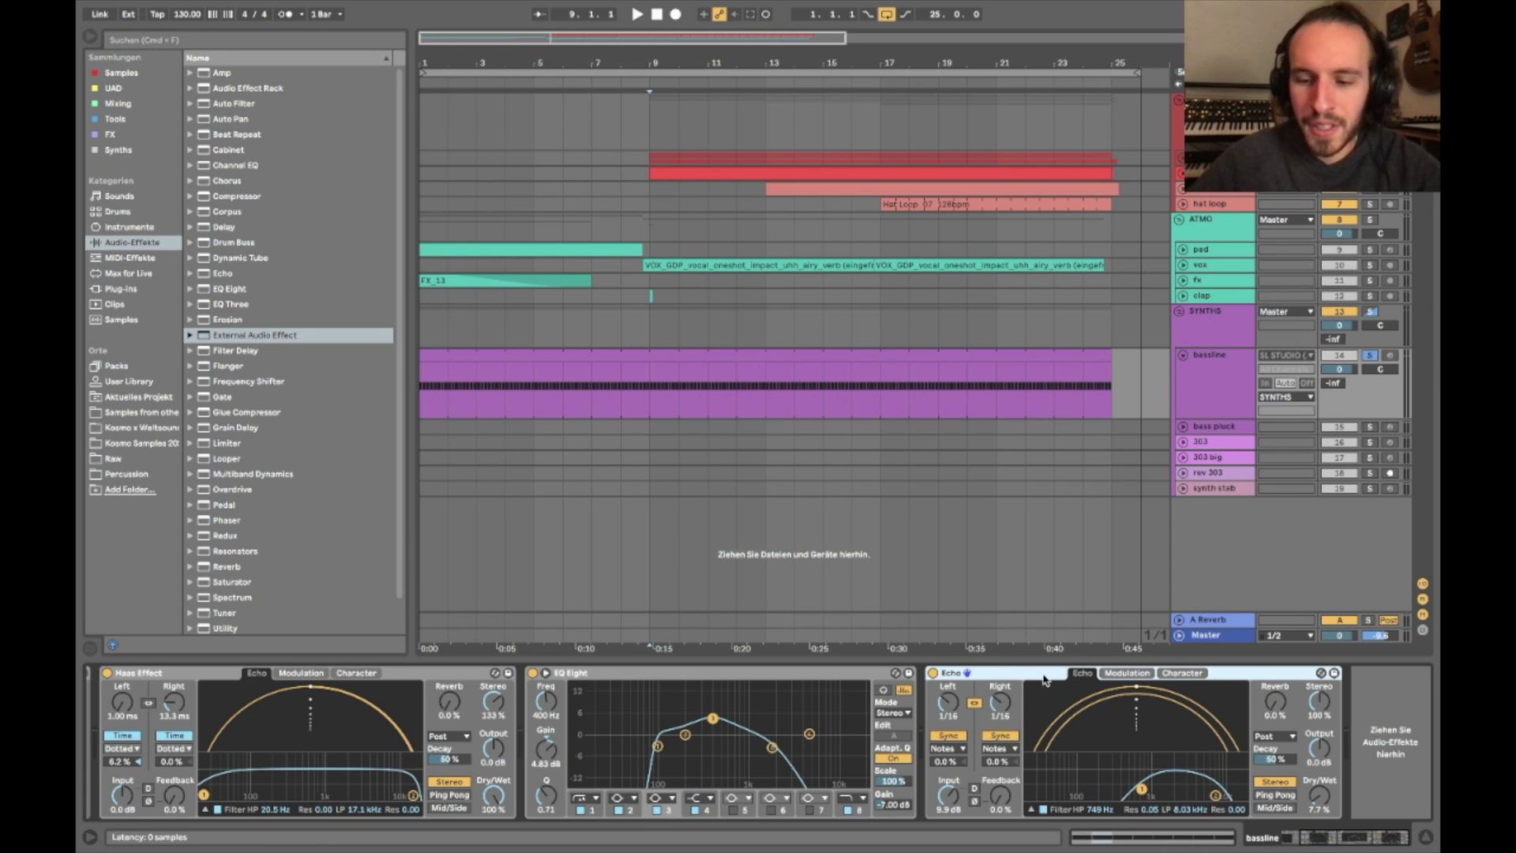
Examine the bassline's last Echo device and compare the sound with it bypassed and active during playback from bar 9
drag(999, 672, 1324, 788)
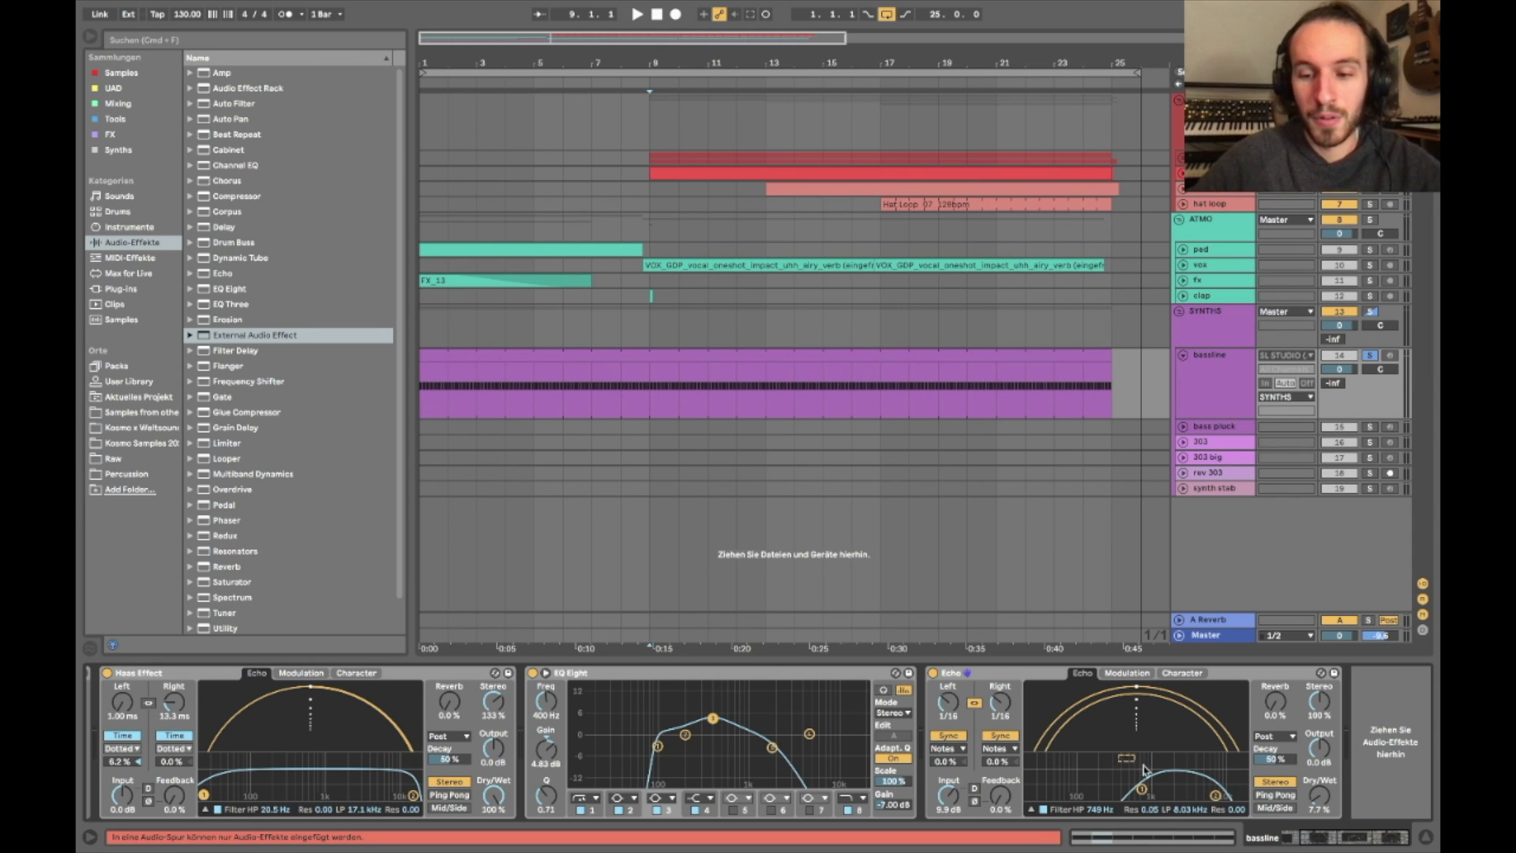
click(933, 673)
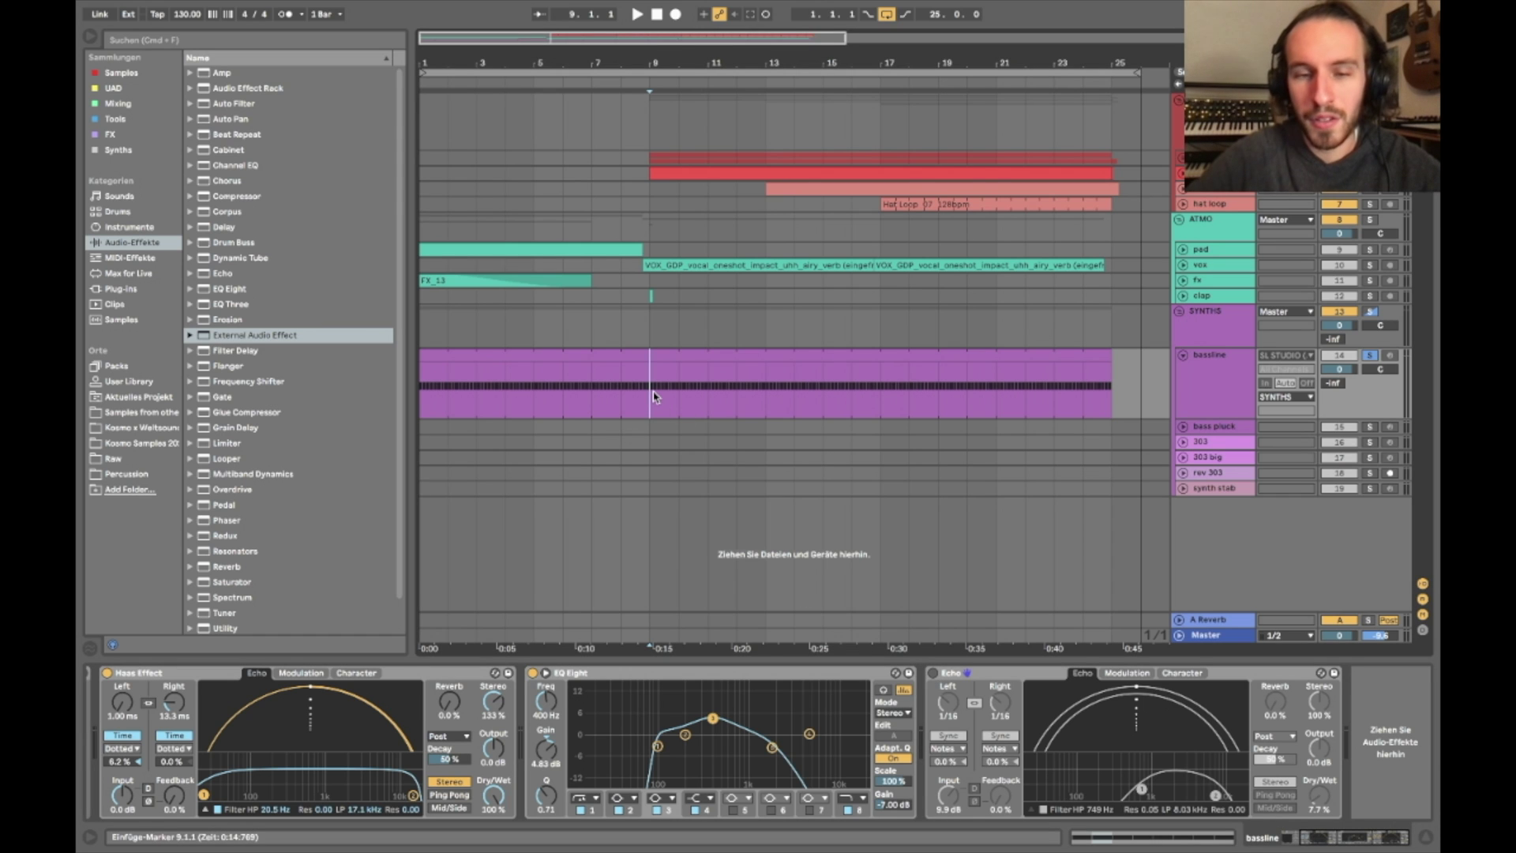
key(space)
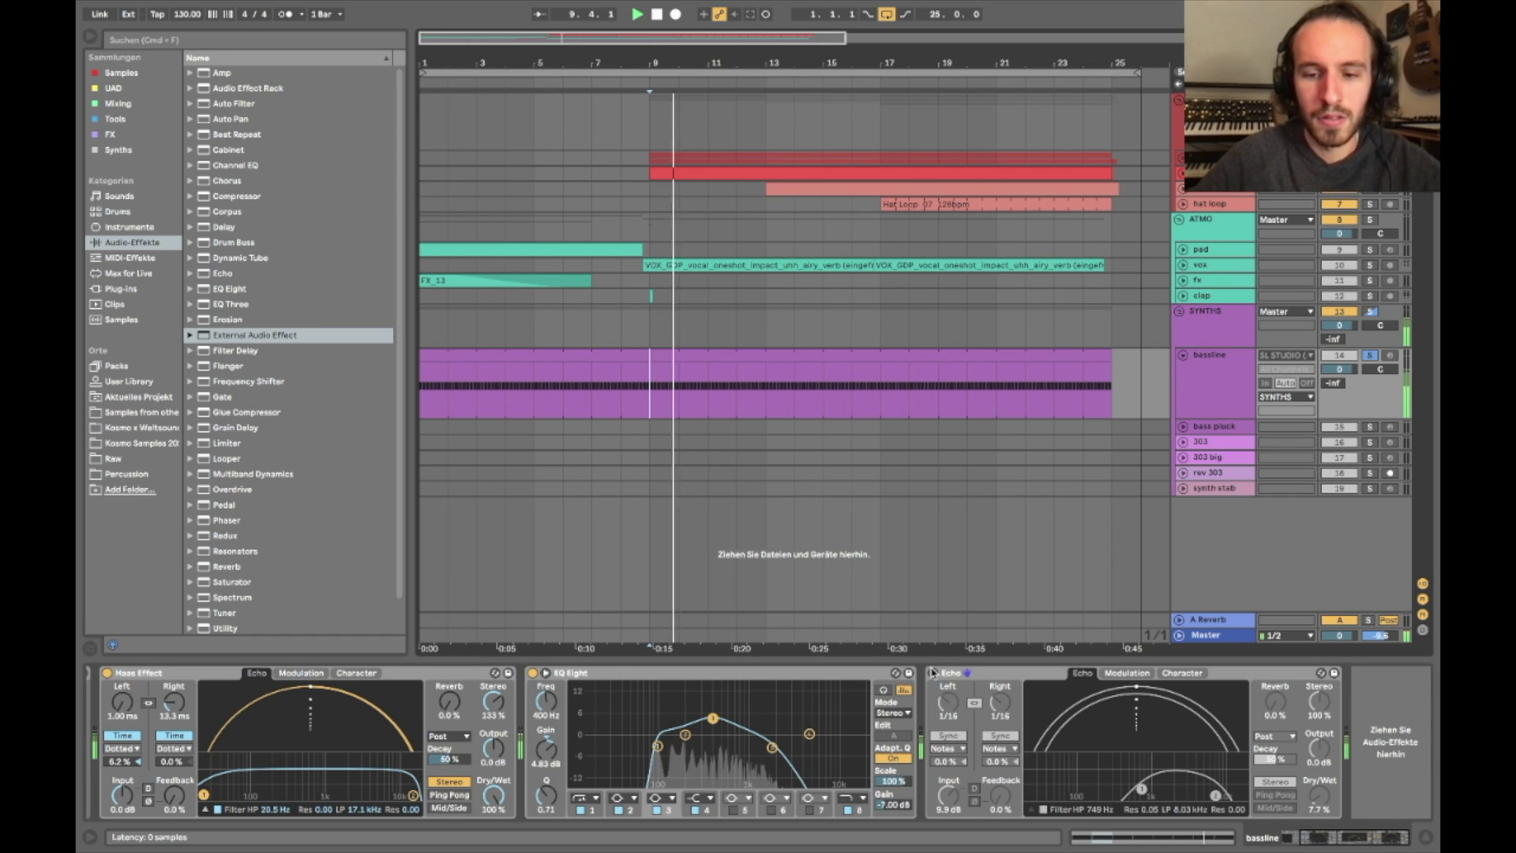
click(934, 673)
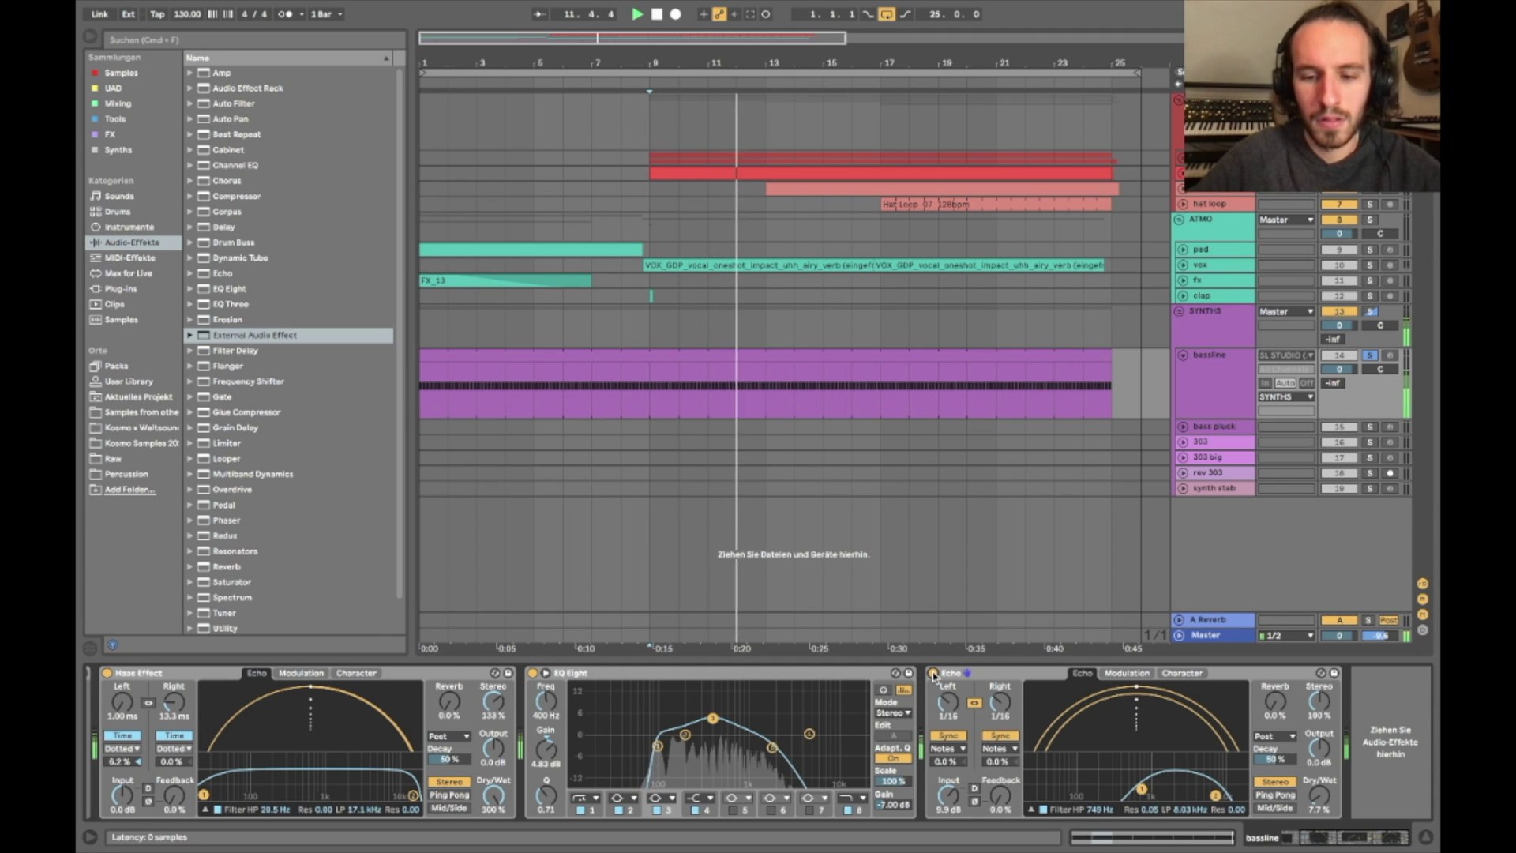
click(934, 673)
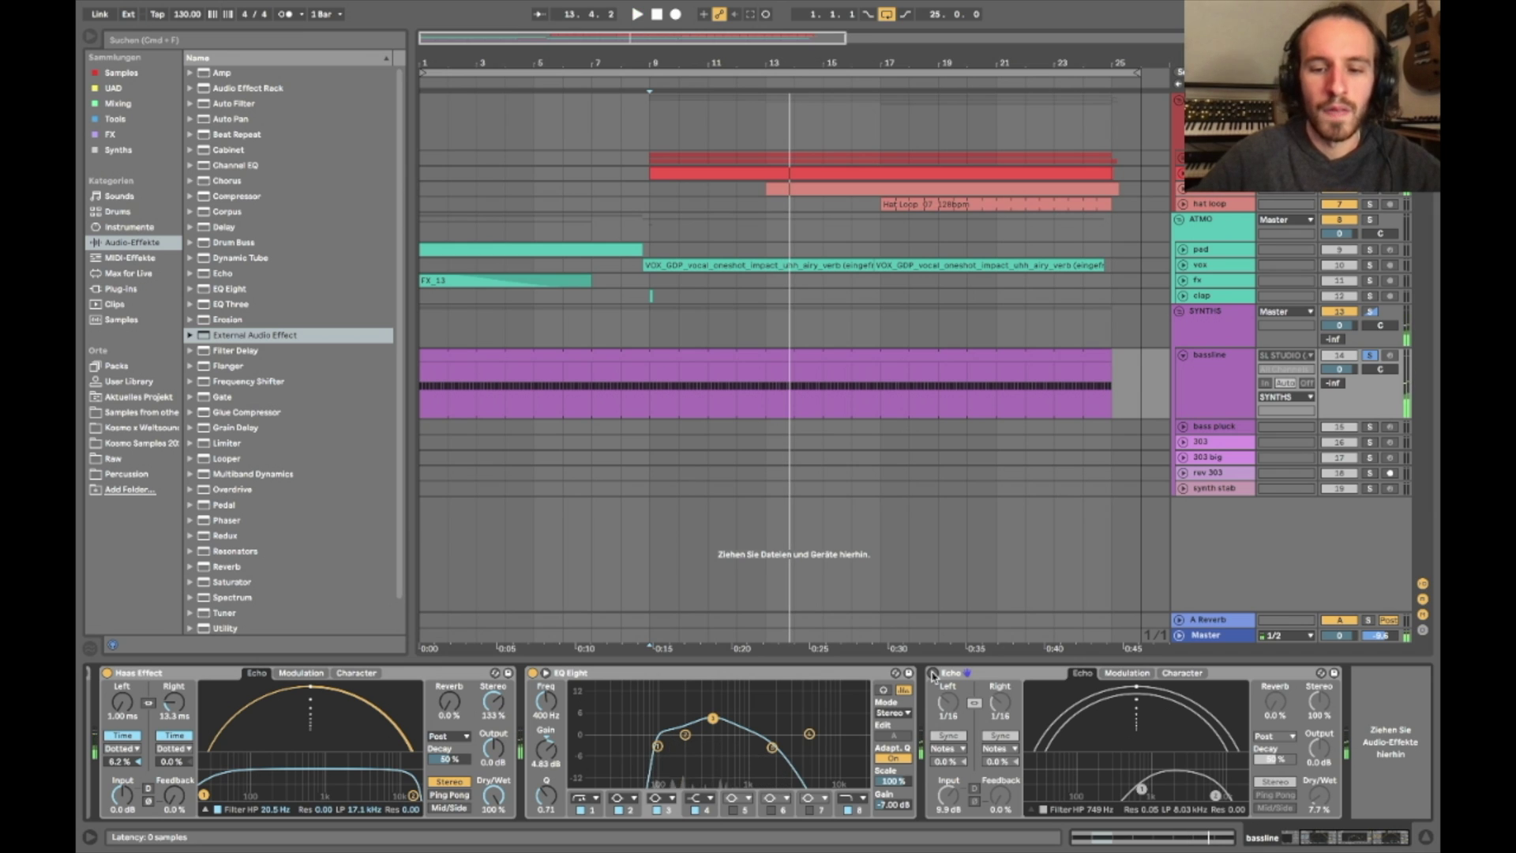
click(934, 672)
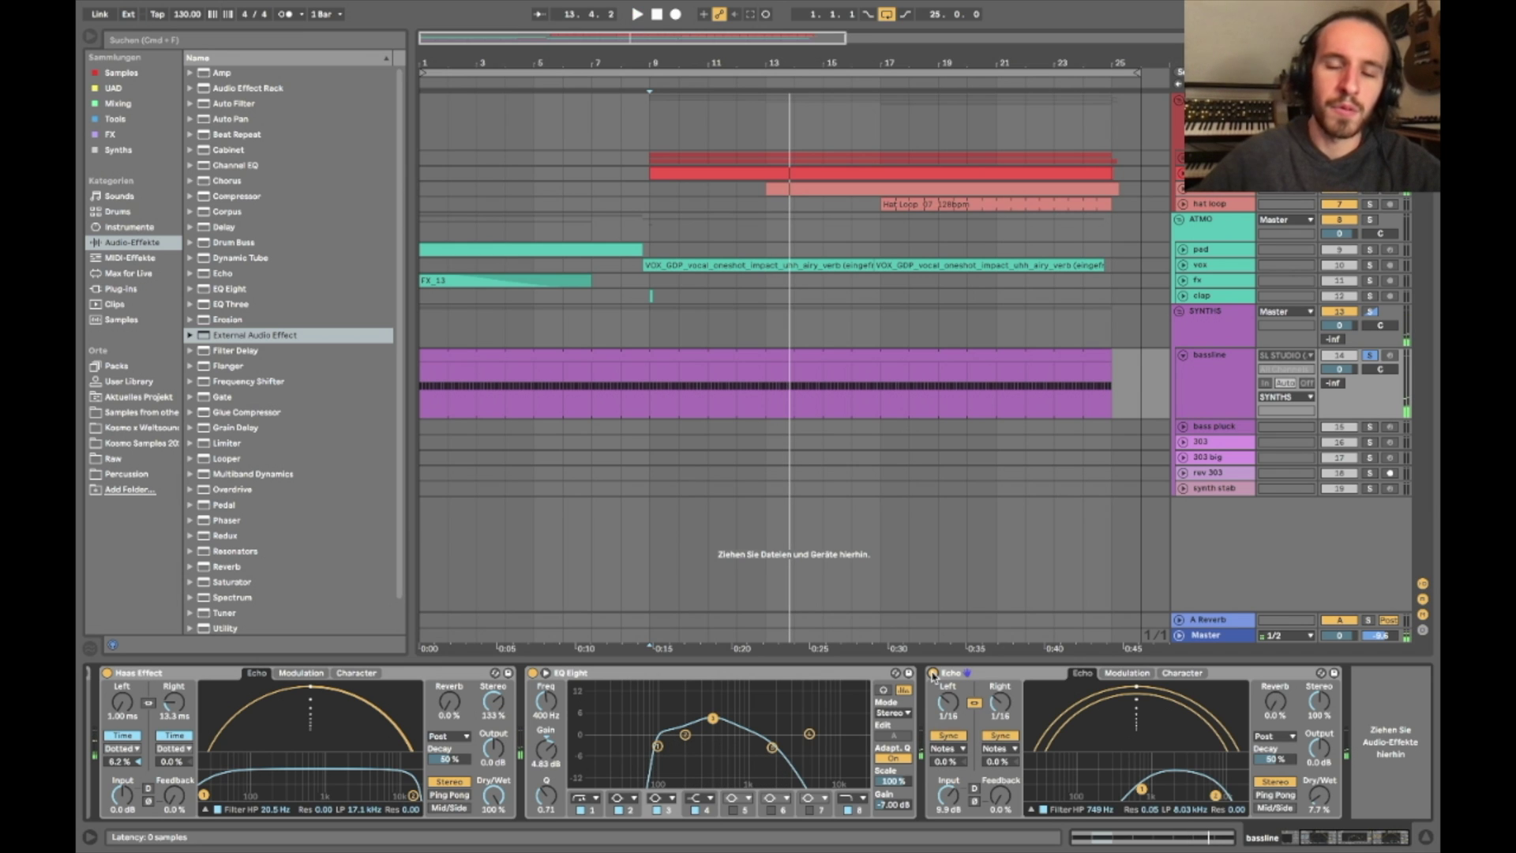
key(space)
Open the bassline MIDI clip and examine its note pattern and velocities
click(695, 359)
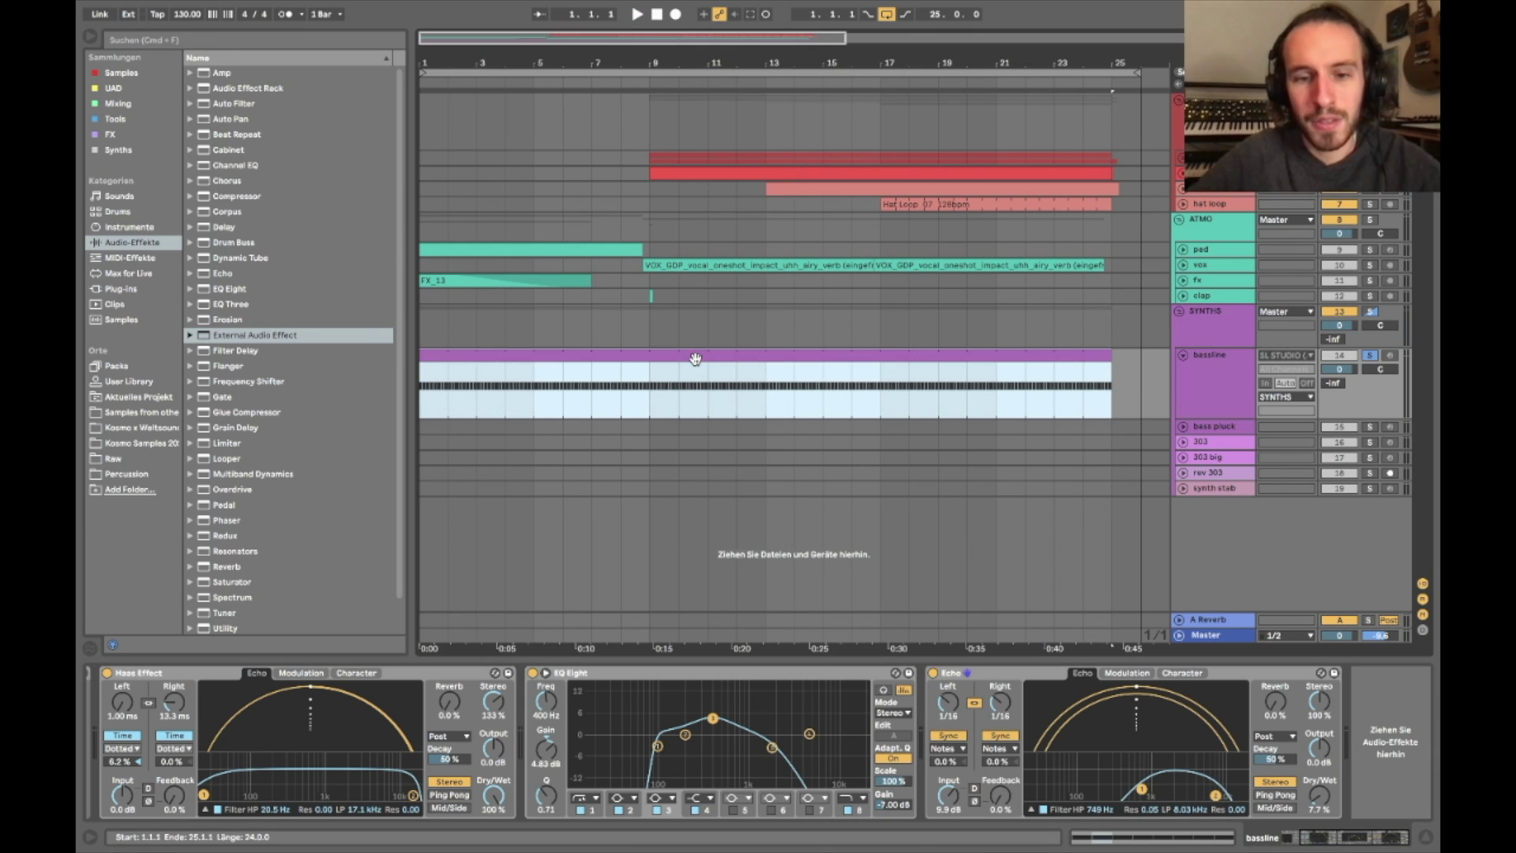
double_click(695, 359)
drag(559, 653, 510, 764)
click(605, 719)
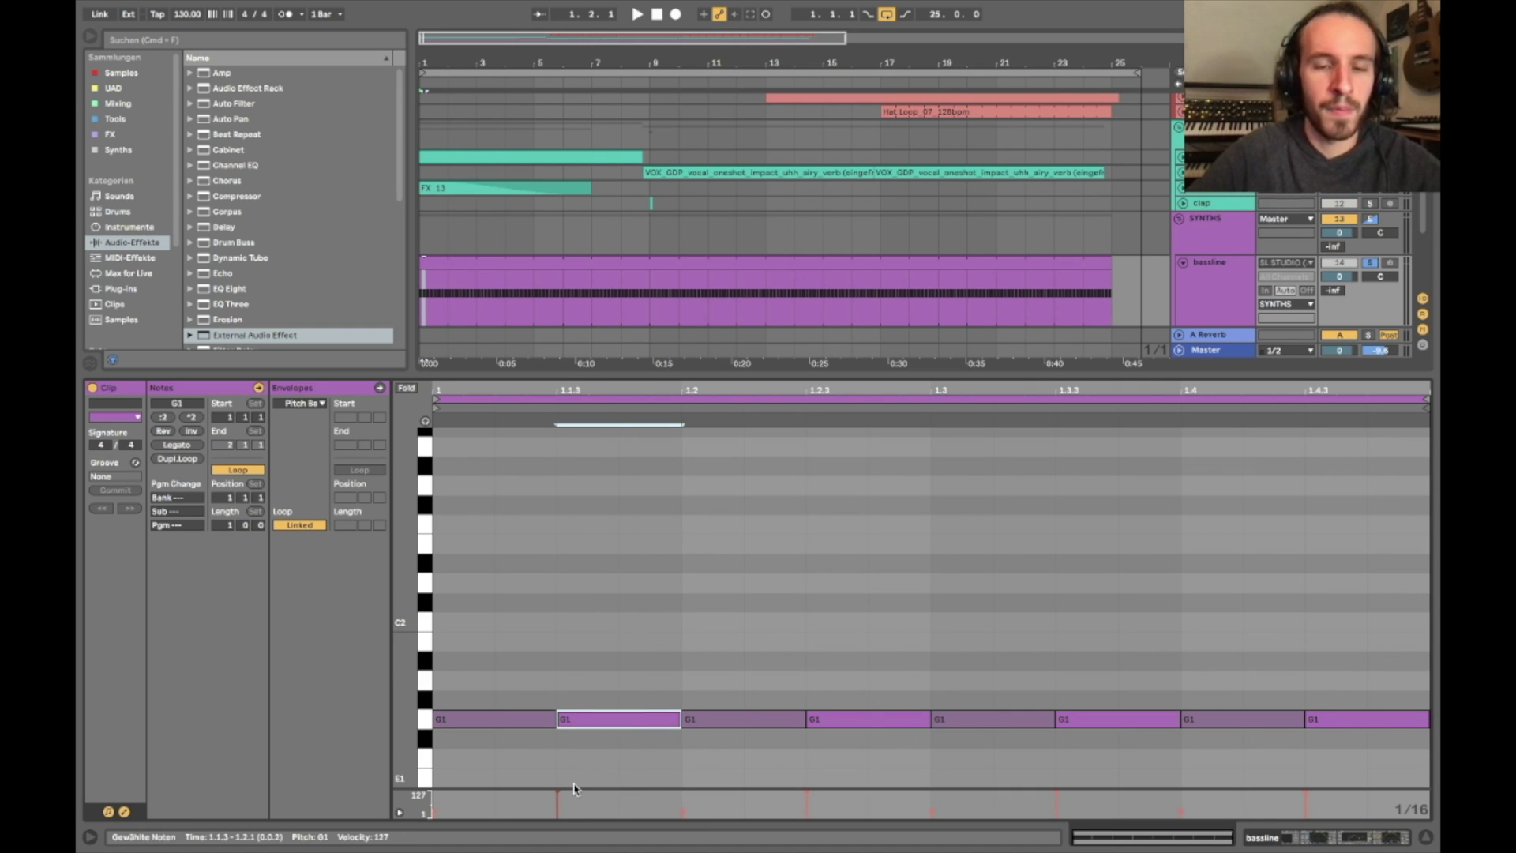
drag(595, 642, 577, 790)
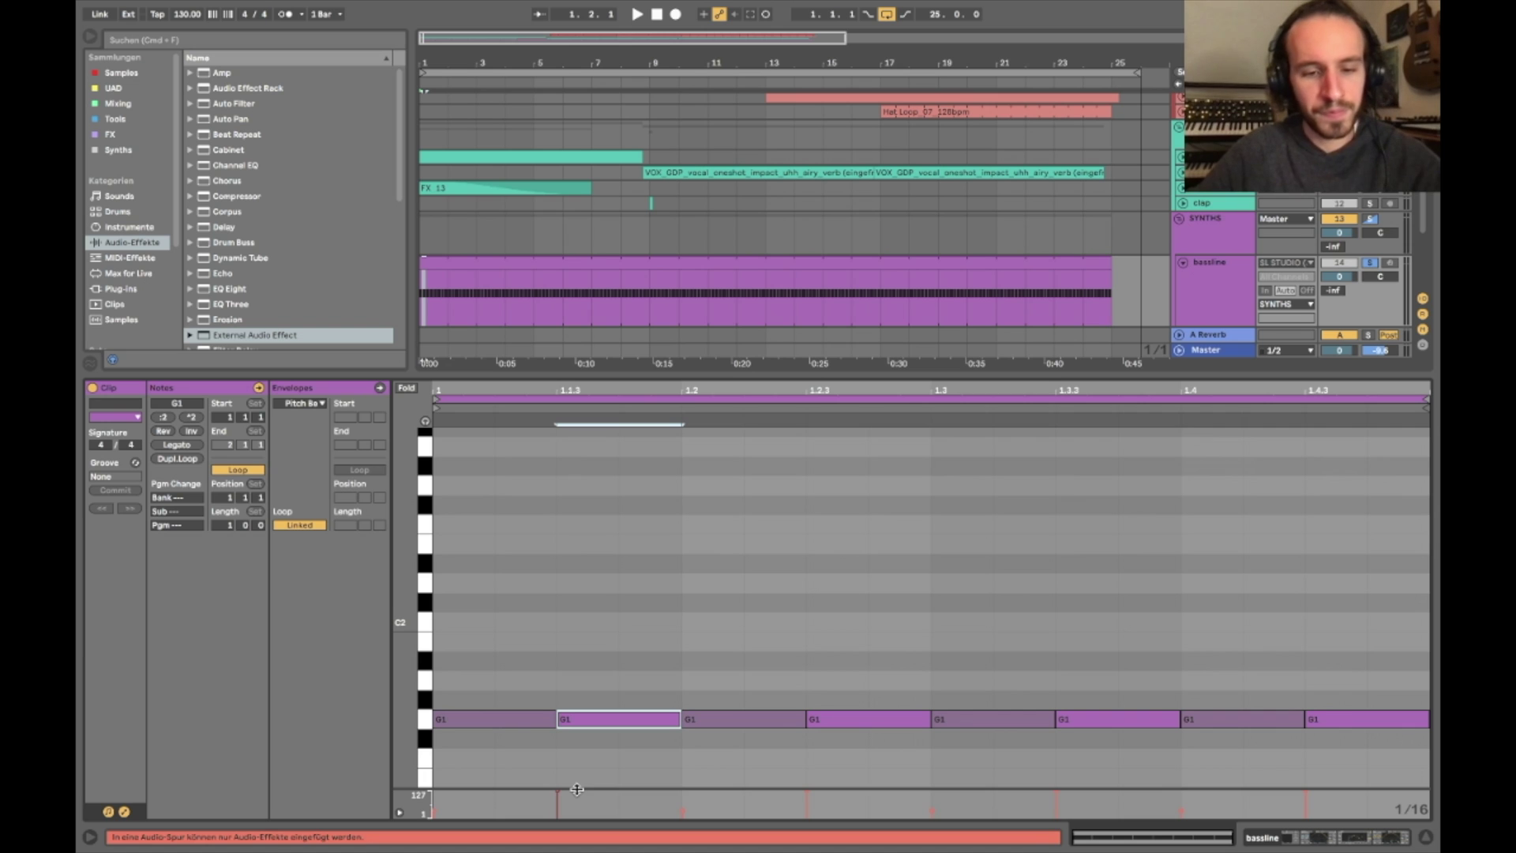
drag(632, 650, 555, 714)
click(653, 578)
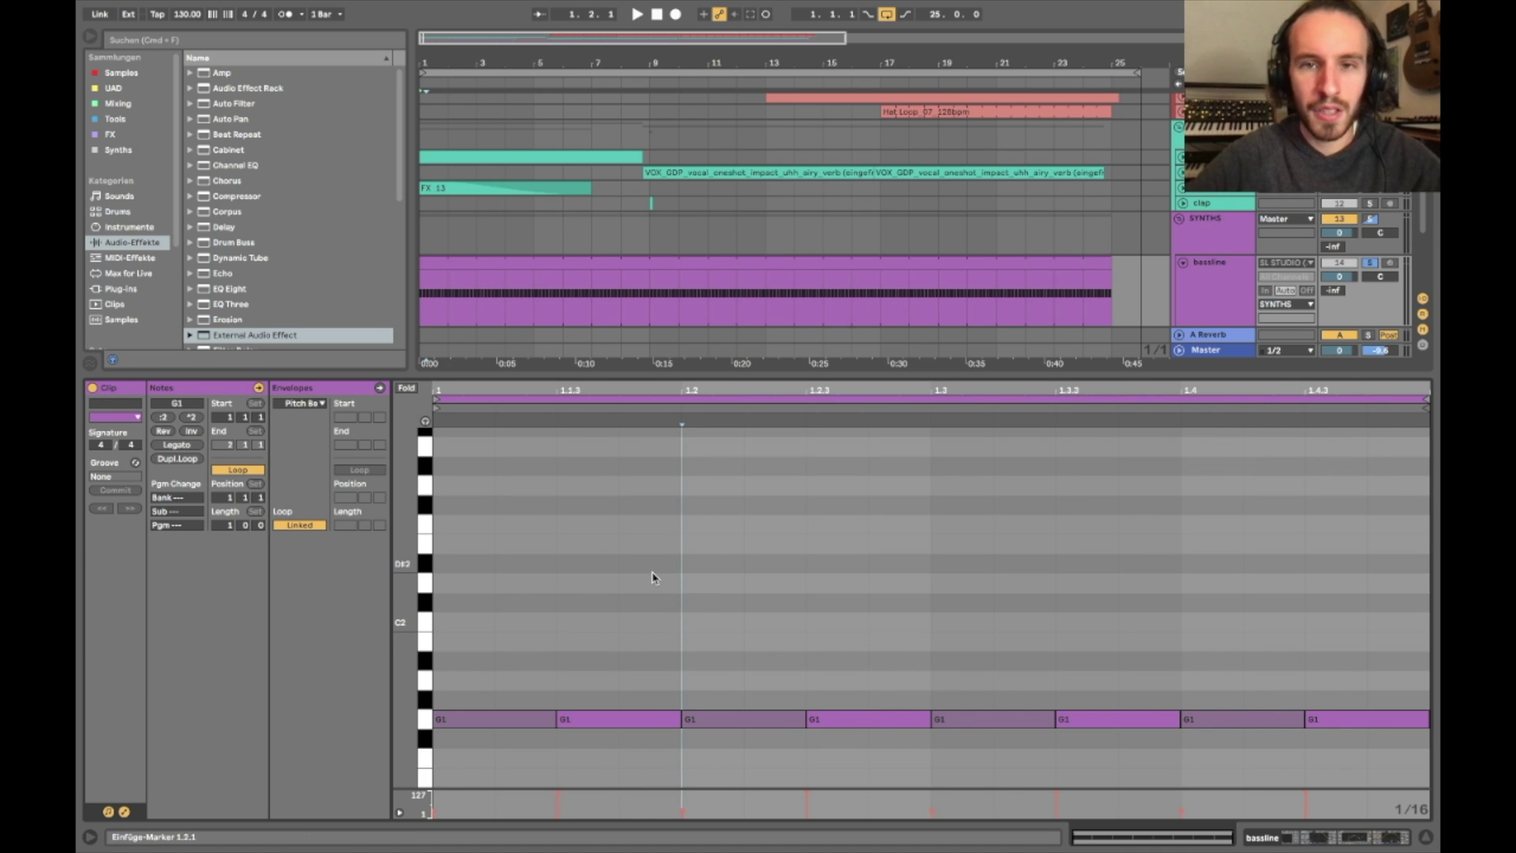
Return to the bassline's device chain and examine the Haas Effect and EQ Eight settings
key(shift+Tab)
scroll(514, 741, left, 5)
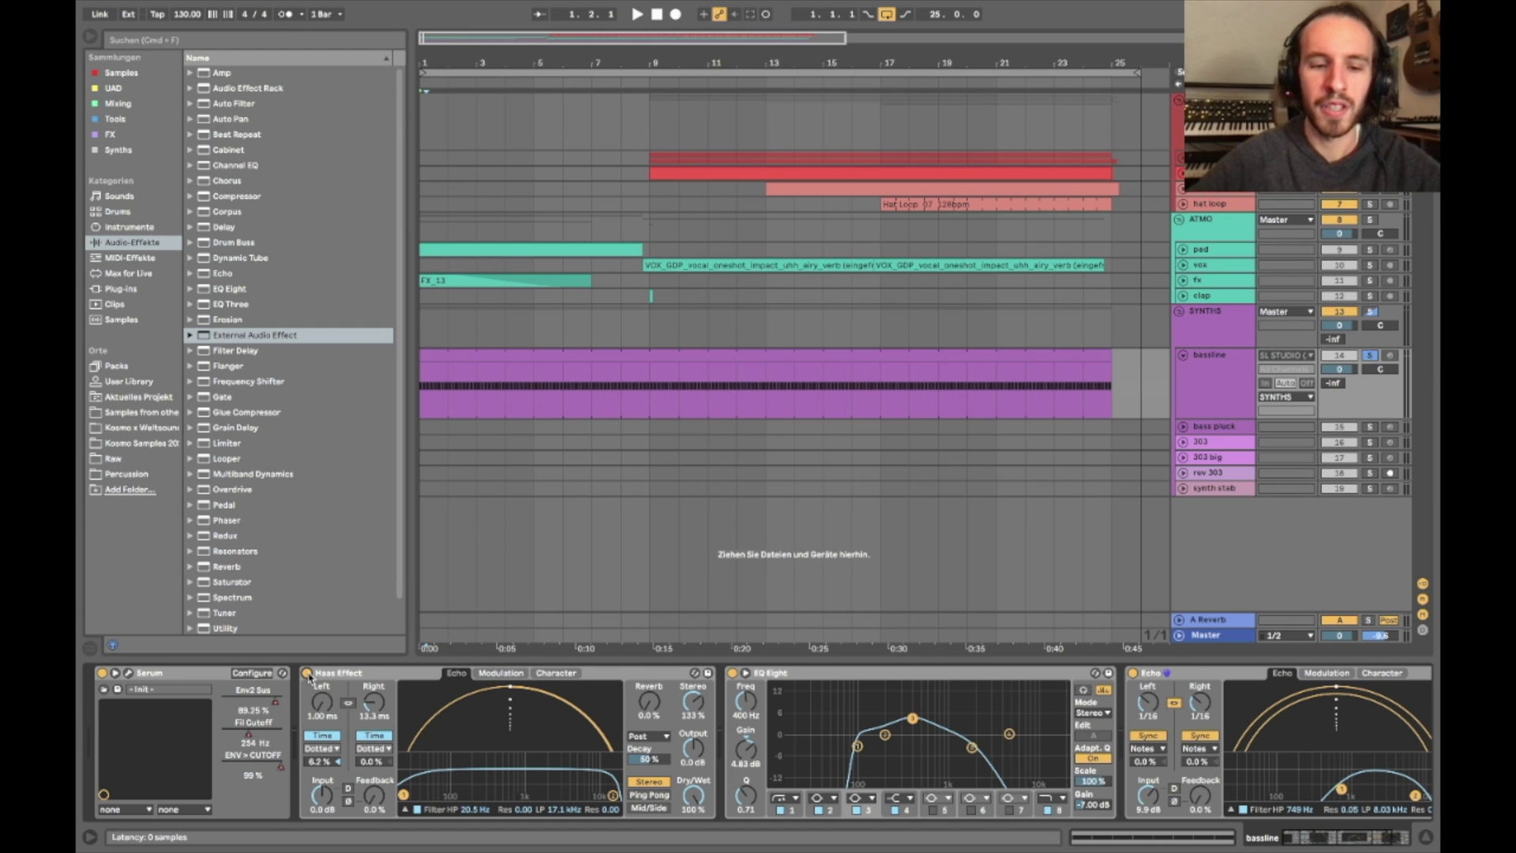
mouse_move(350, 850)
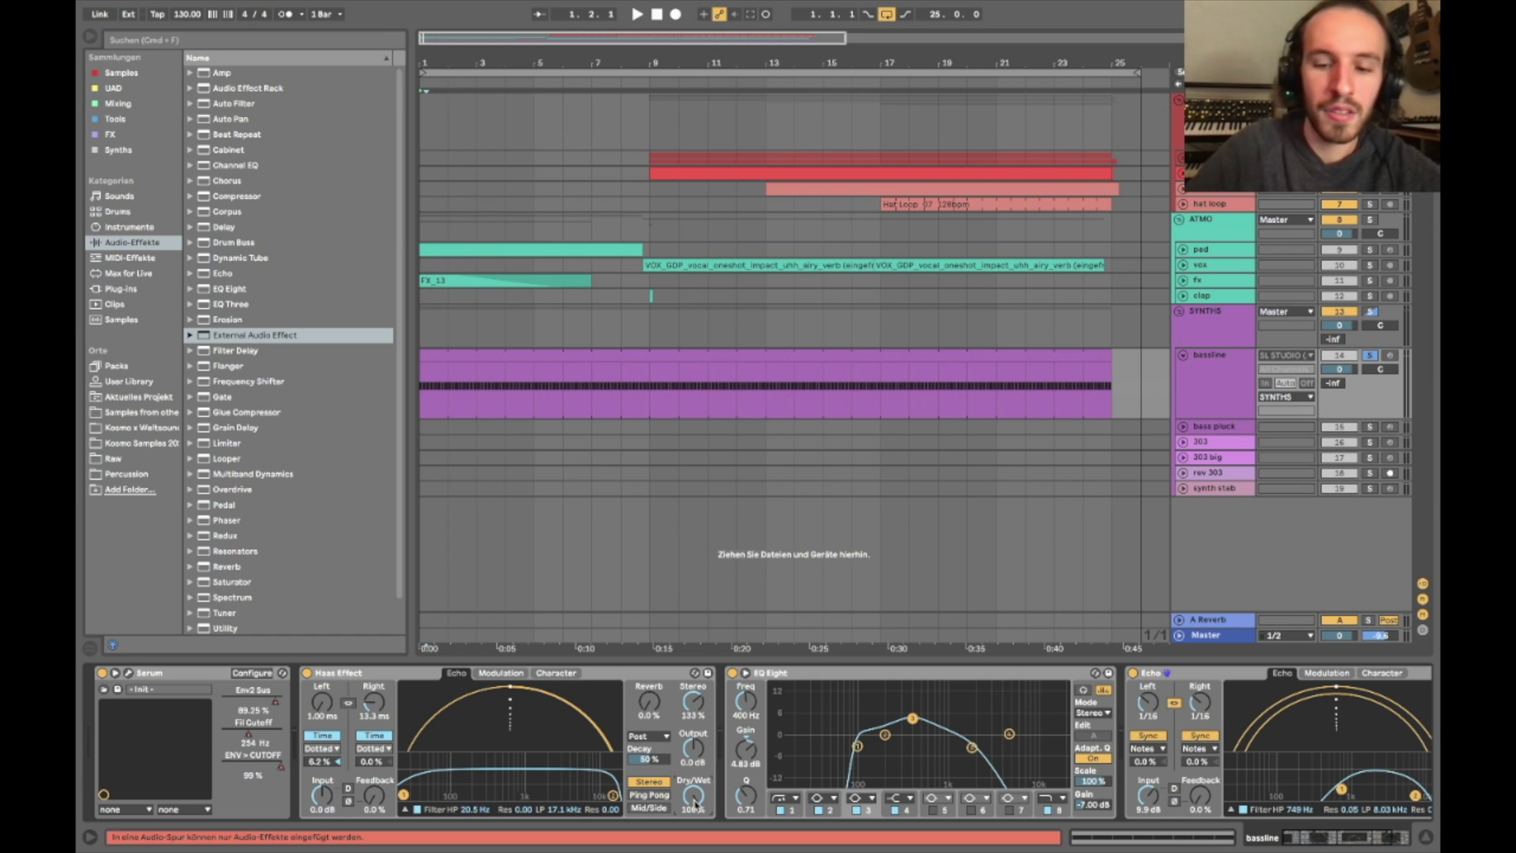
click(791, 673)
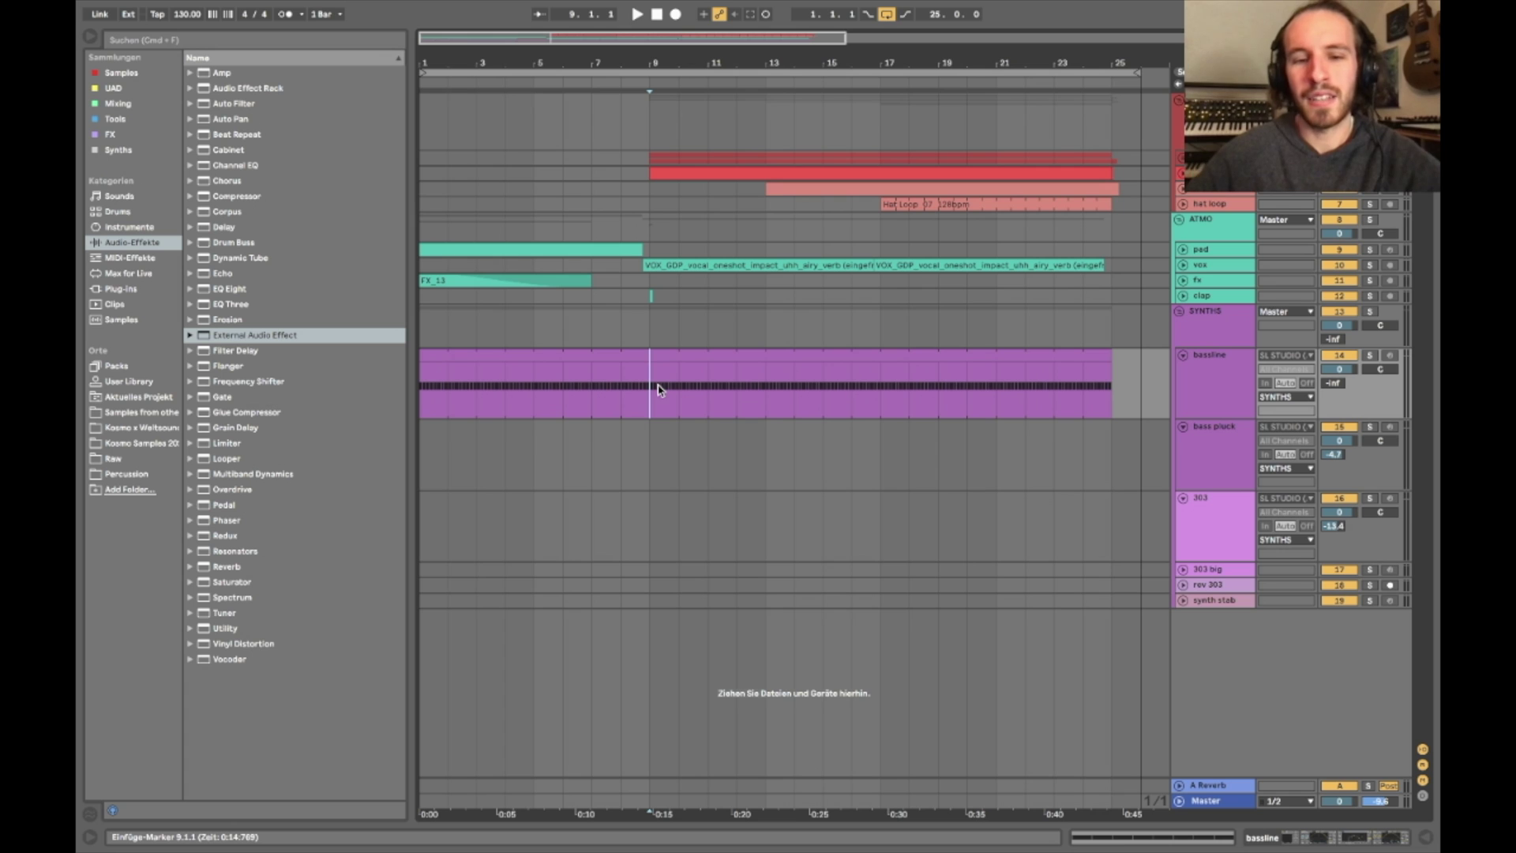
Show the bass pluck track's devices and examine the synth settings in its Serum instrument
double_click(1210, 443)
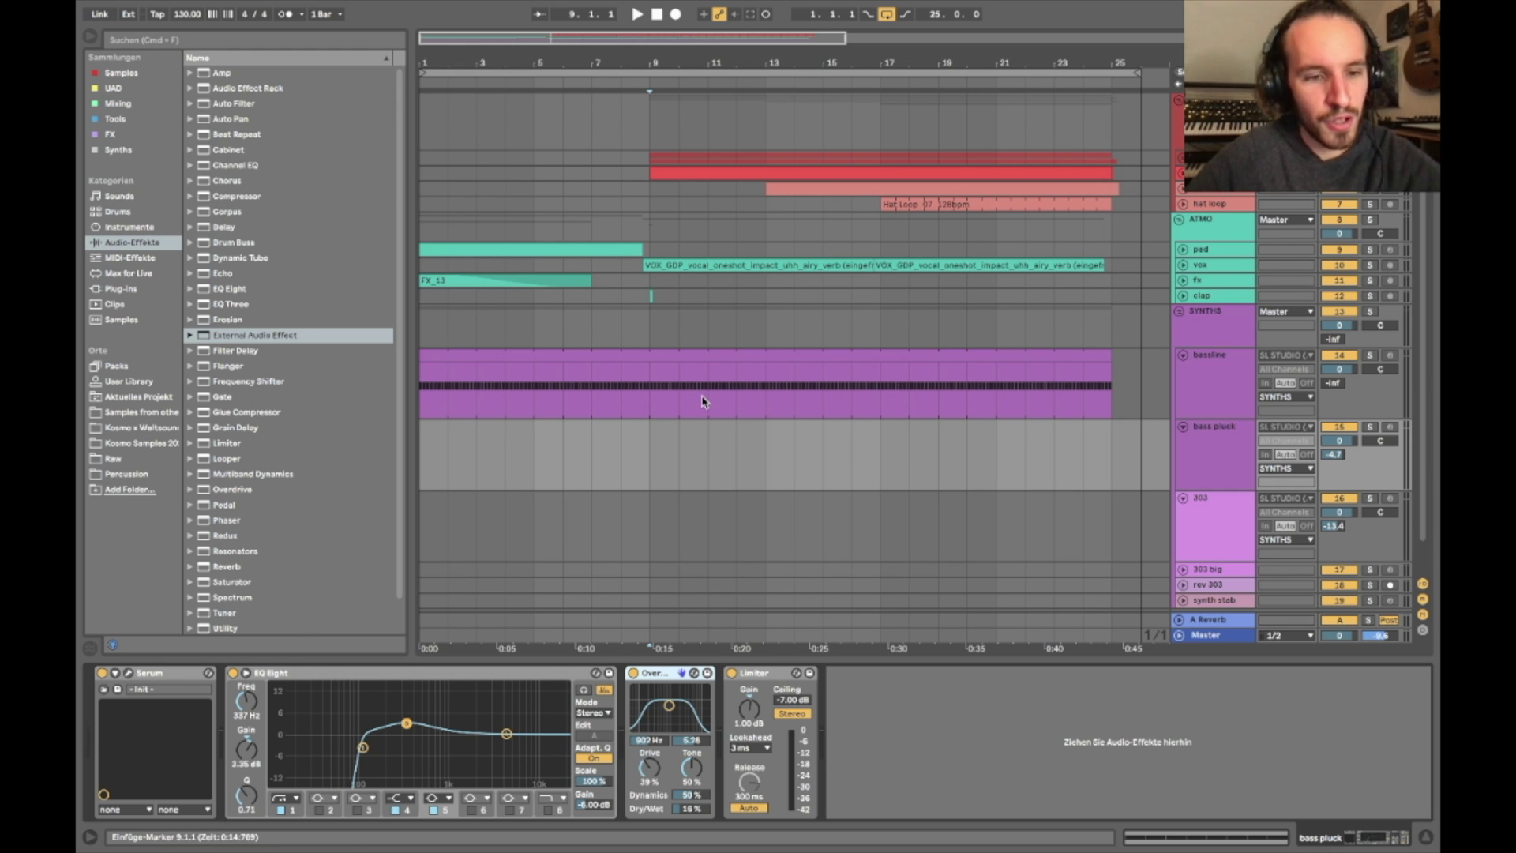
click(129, 673)
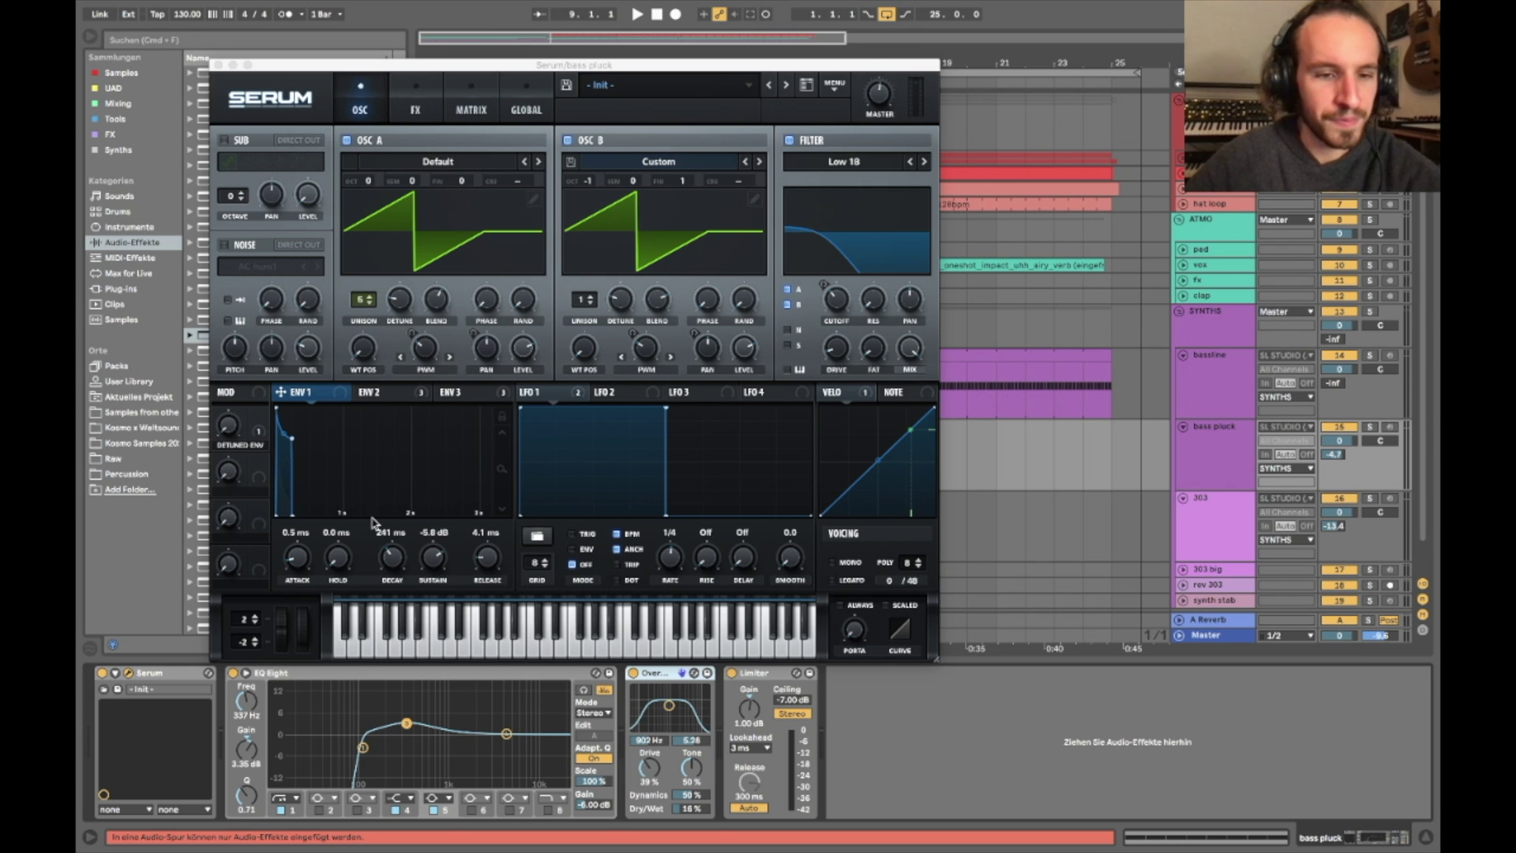
click(218, 65)
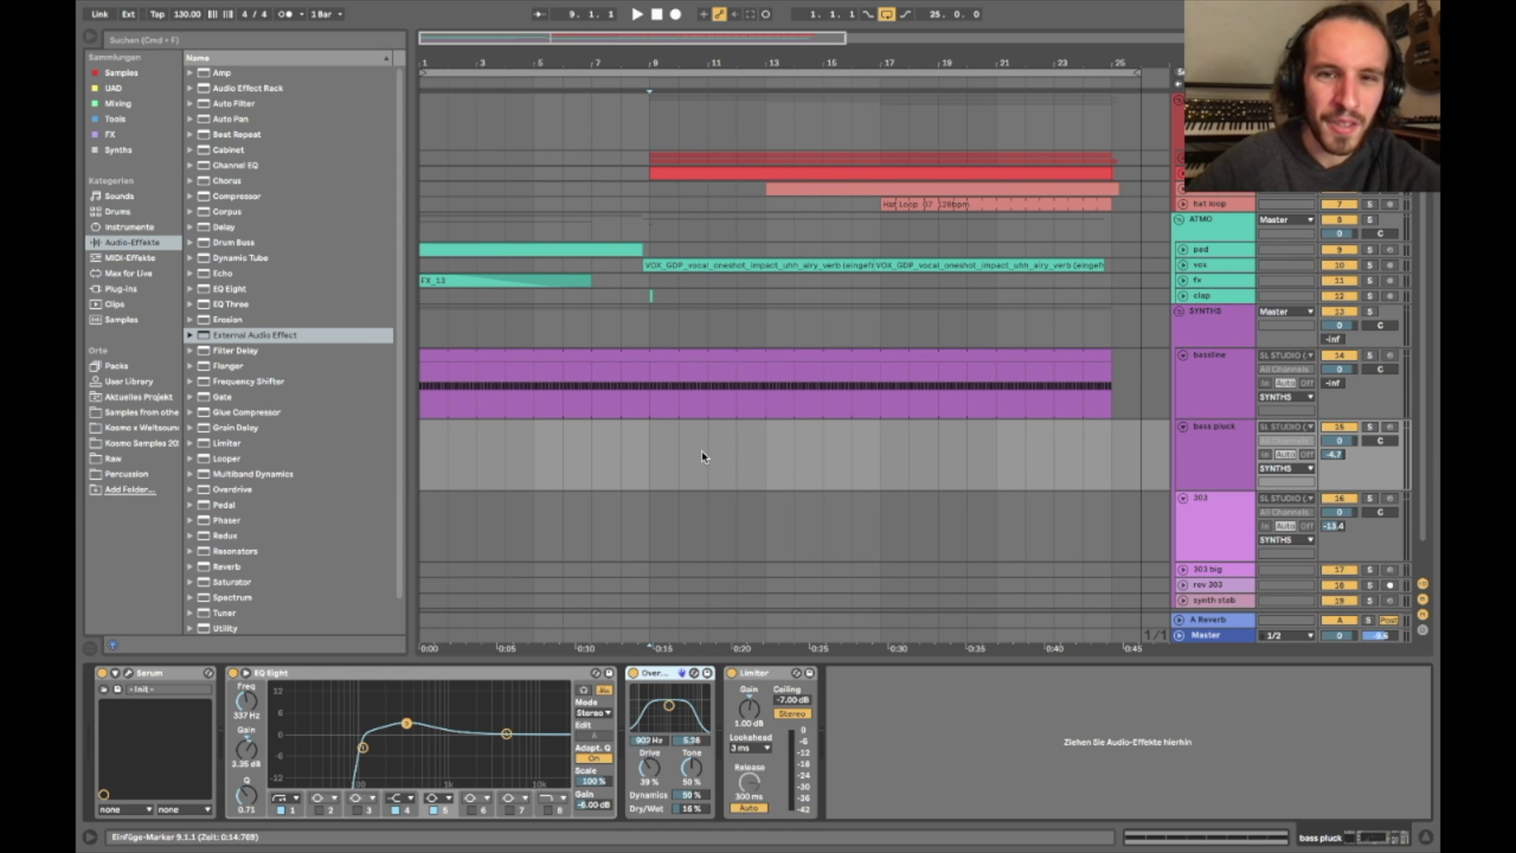
Create an empty two-bar MIDI clip on the bass pluck track from bar 9 to 11 with a 1/16 note grid
drag(666, 446, 713, 443)
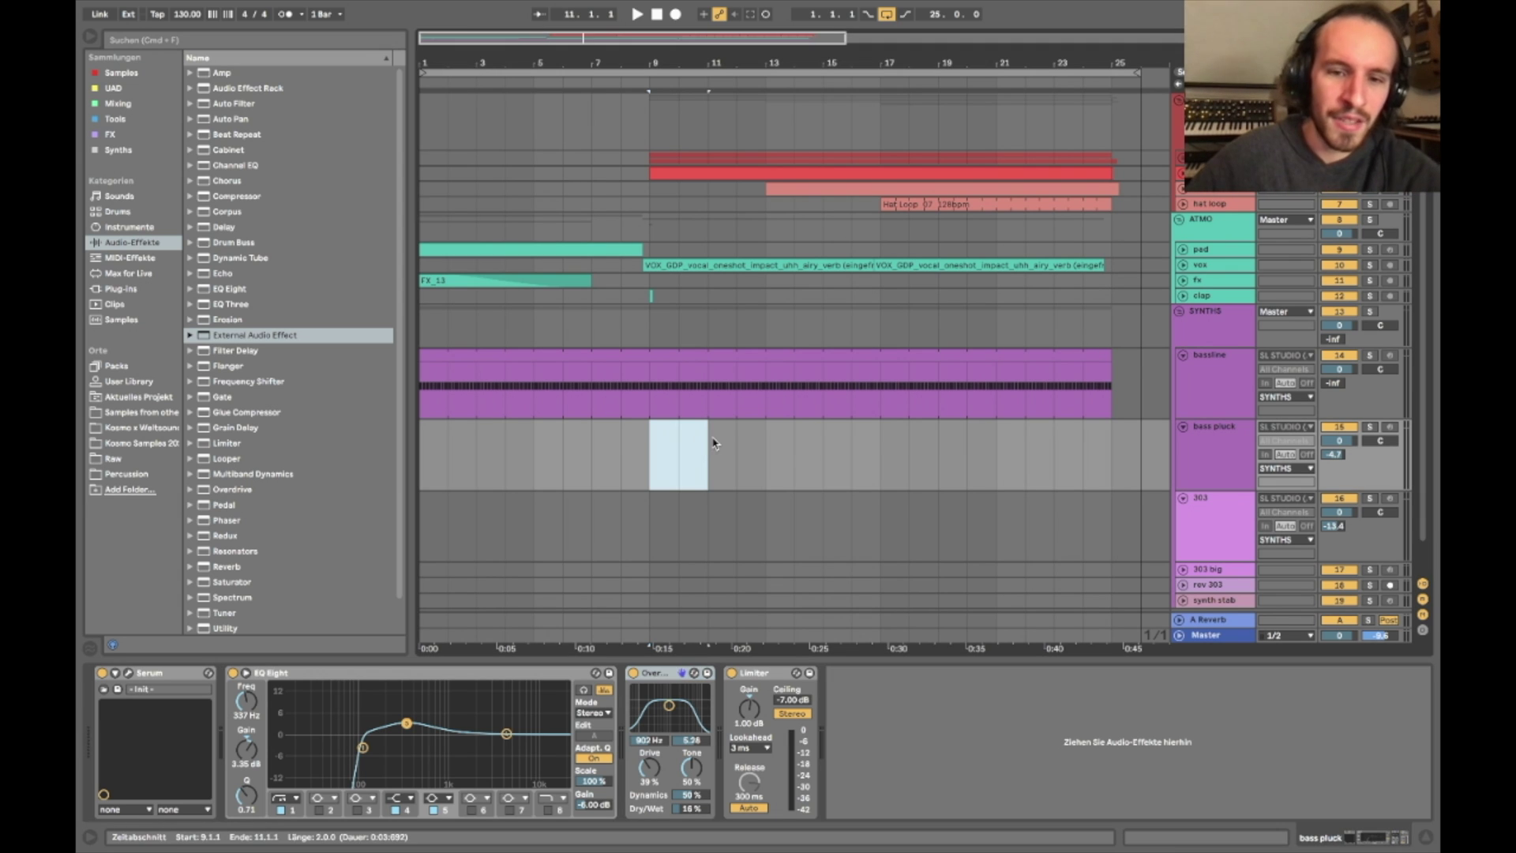
double_click(690, 440)
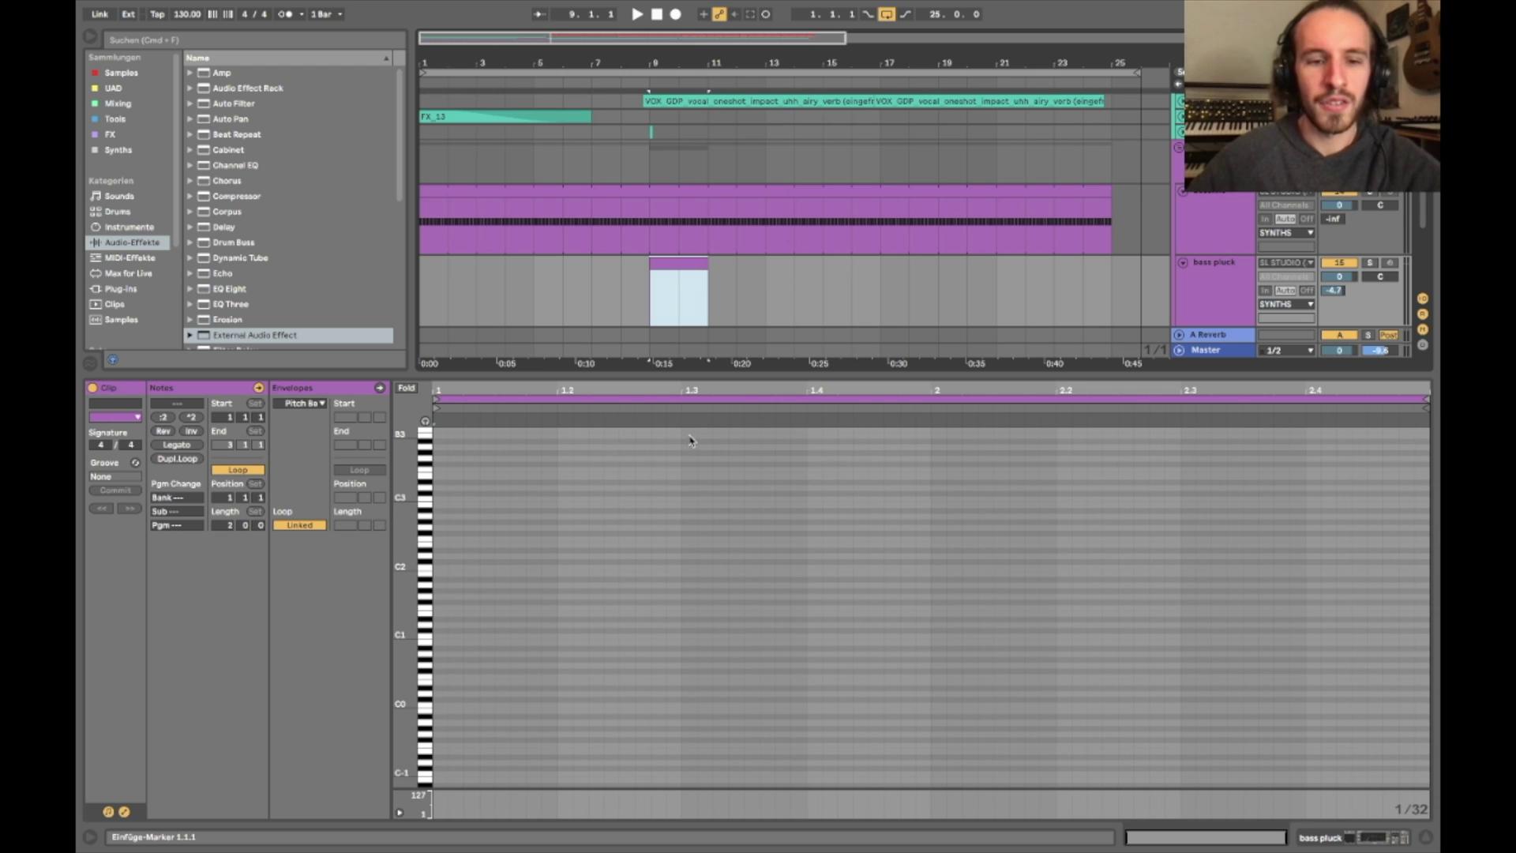
right_click(595, 671)
click(711, 606)
click(603, 575)
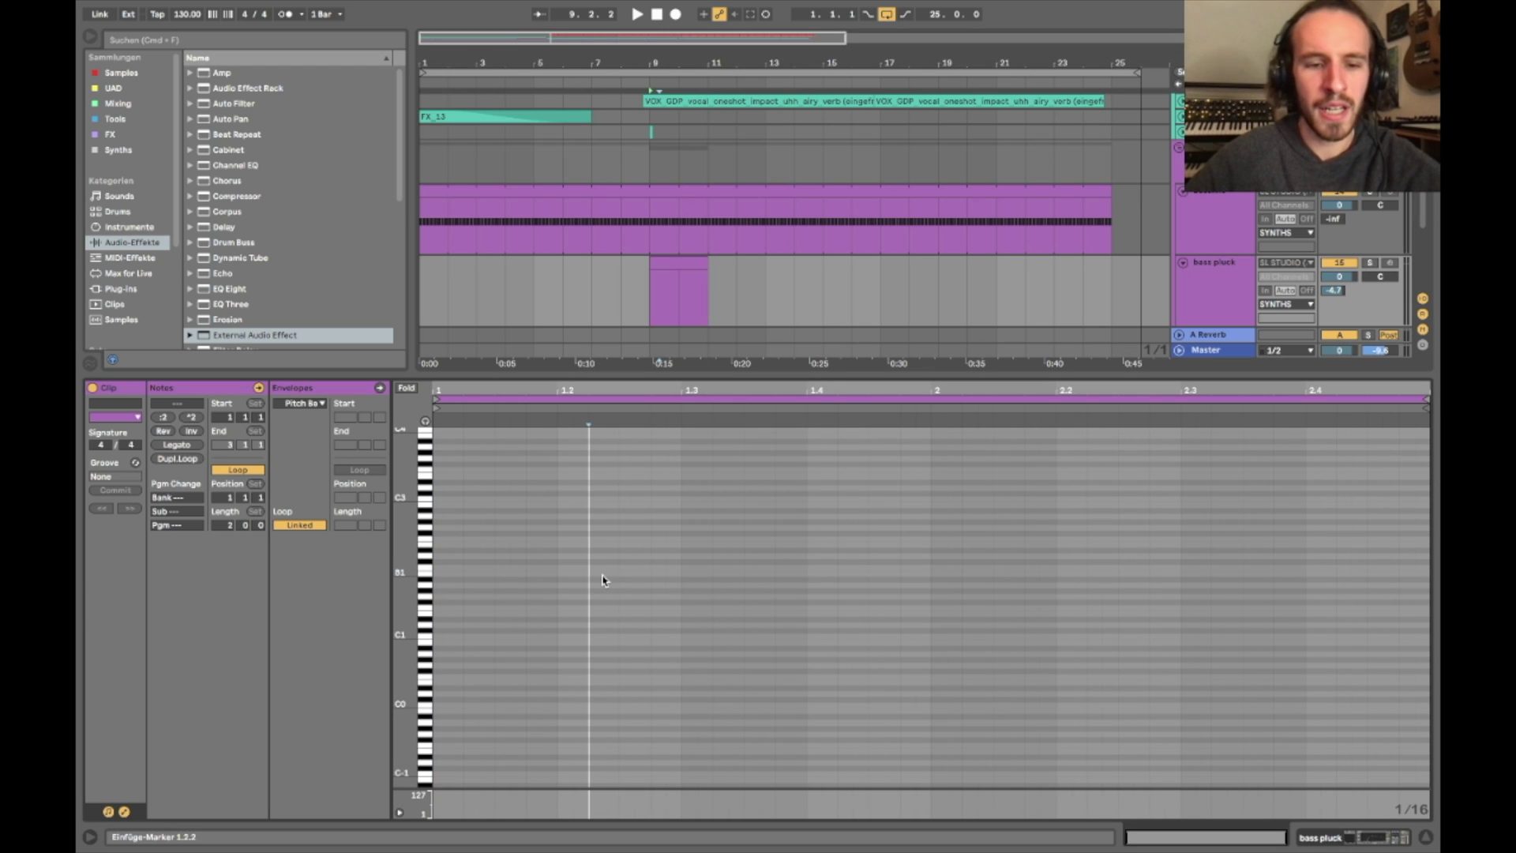
right_click(602, 581)
click(720, 517)
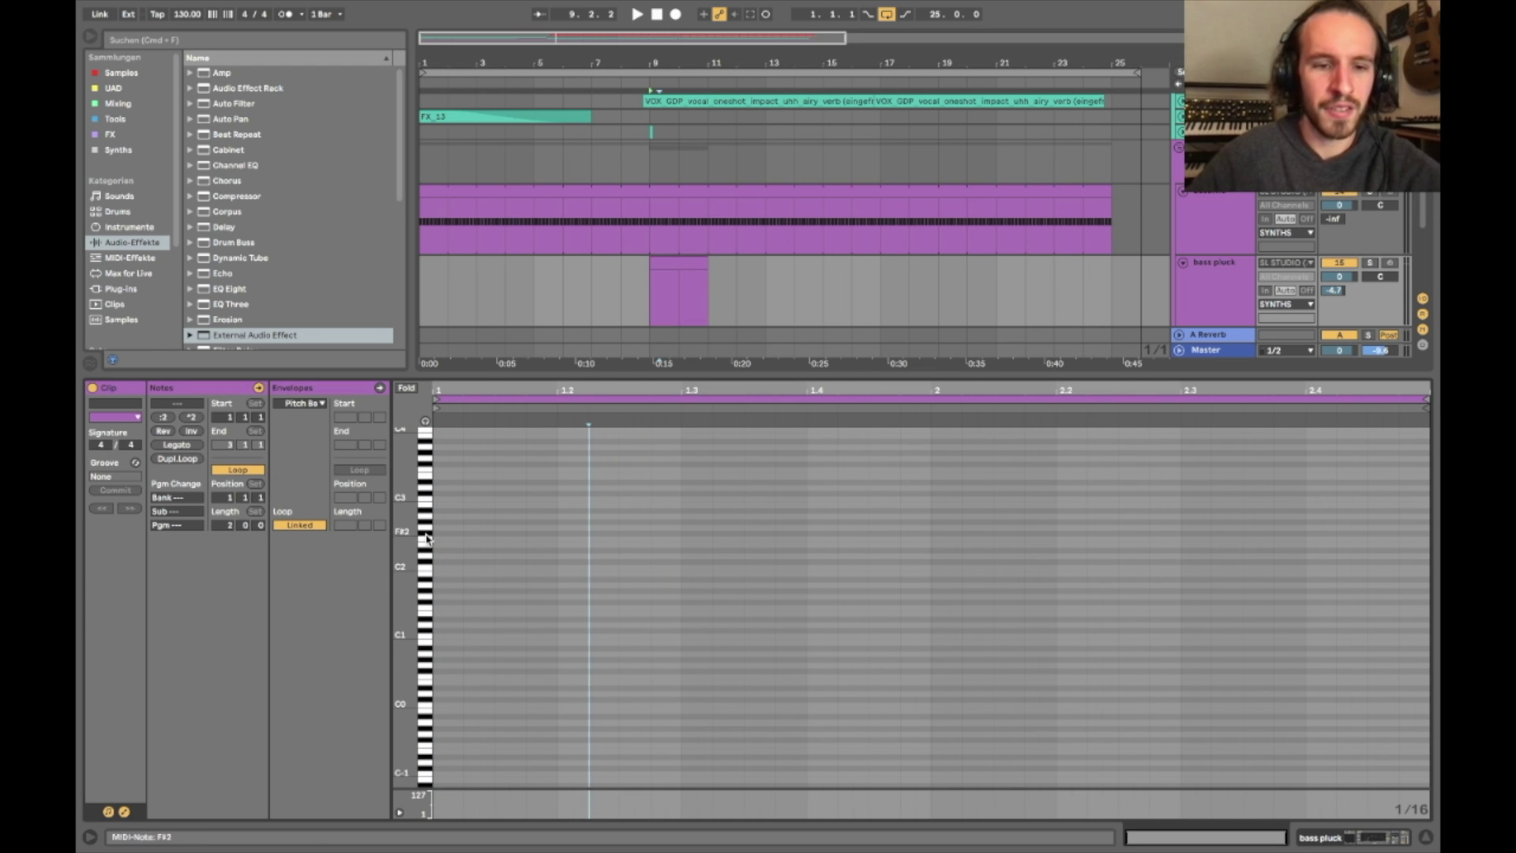
Fill the first beat of the bass pluck clip with four consecutive 1/16 notes on G1
drag(426, 540, 491, 510)
double_click(449, 515)
key(Down)
key(Down)
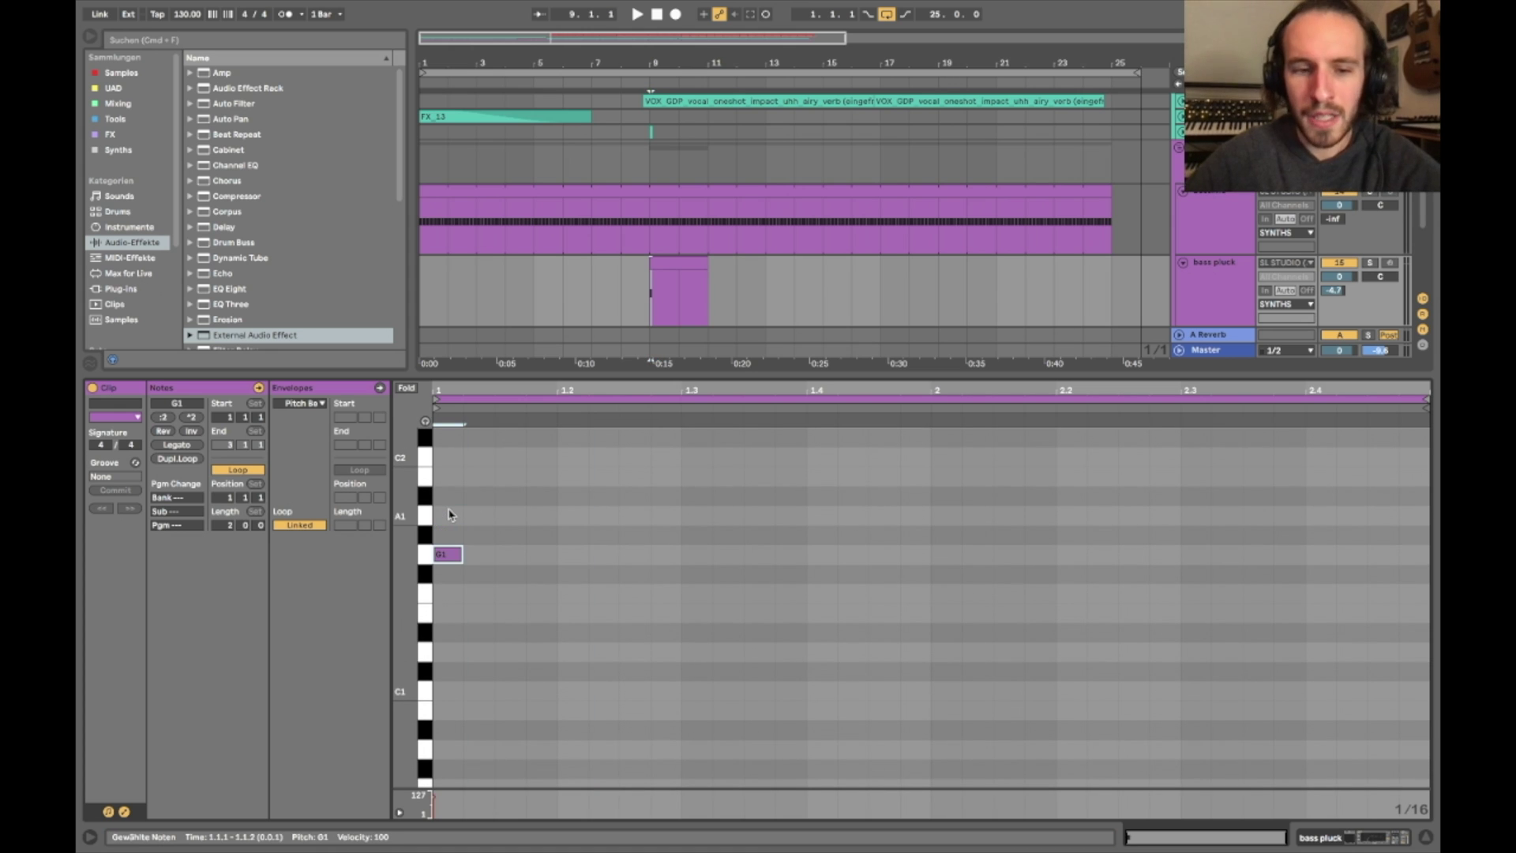
key(super+d)
key(super+d)
key(super+d)
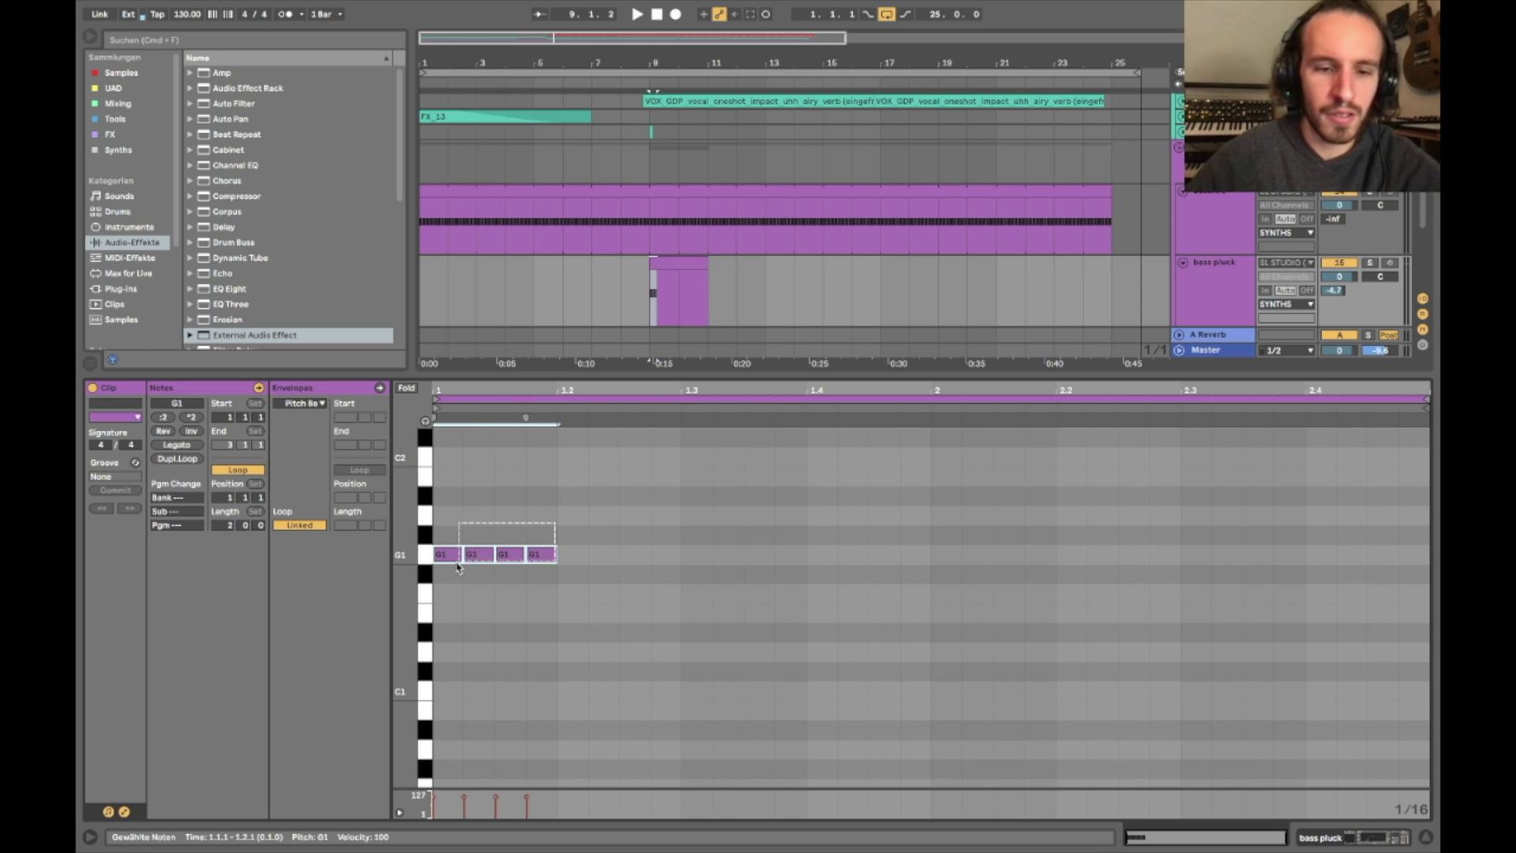
Solo the bass pluck track and play the looped G1 notes
click(1370, 262)
key(space)
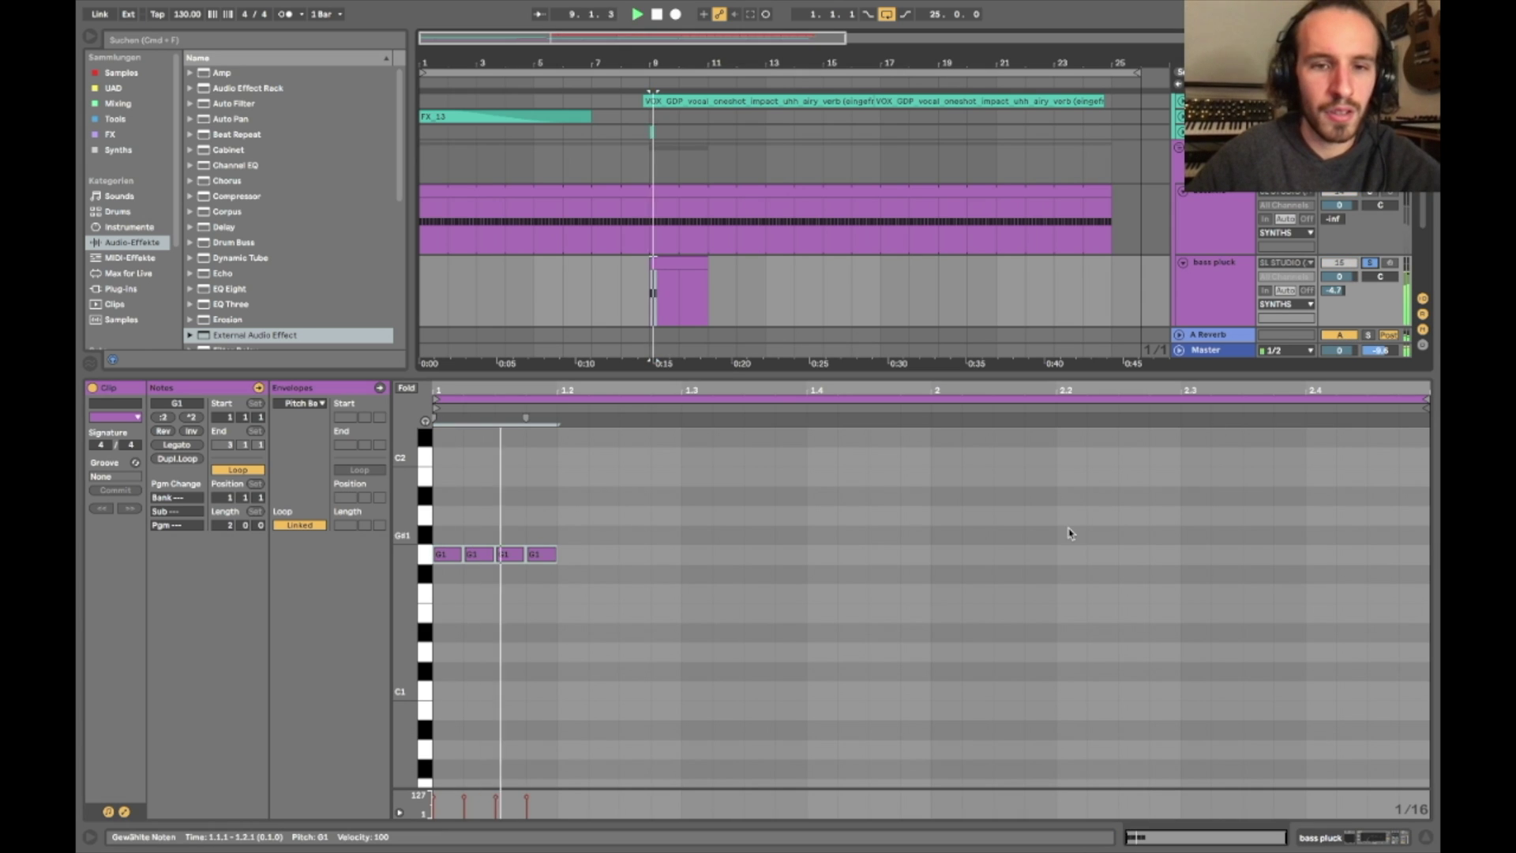
Add a 1/16 G1 note at 1.2.3 and a 1/16 G2 note at 1.2.4 to the bass pluck clip
double_click(637, 555)
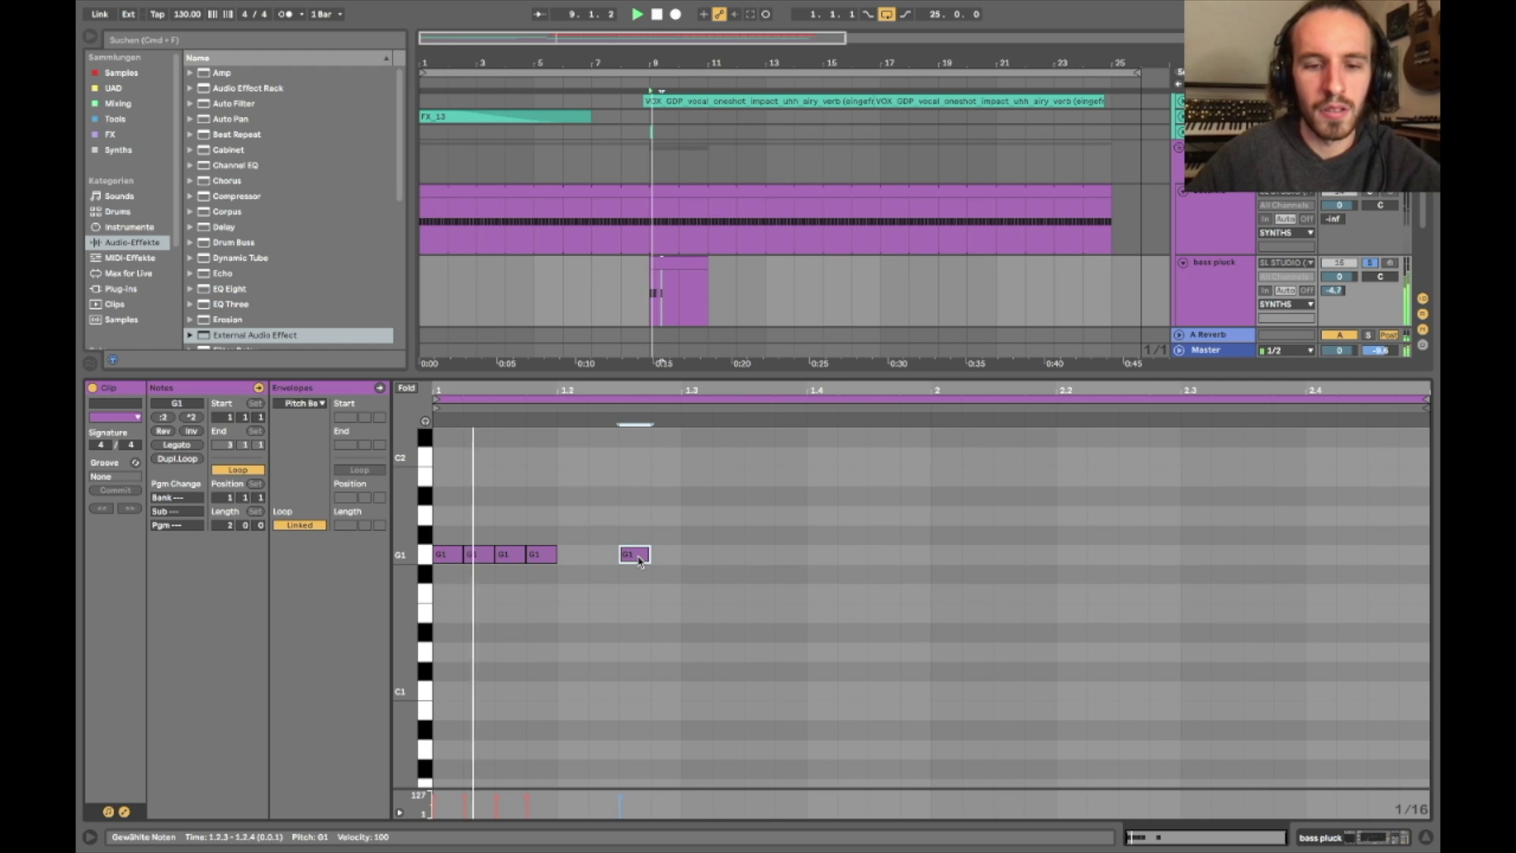
double_click(666, 555)
key(shift+Up)
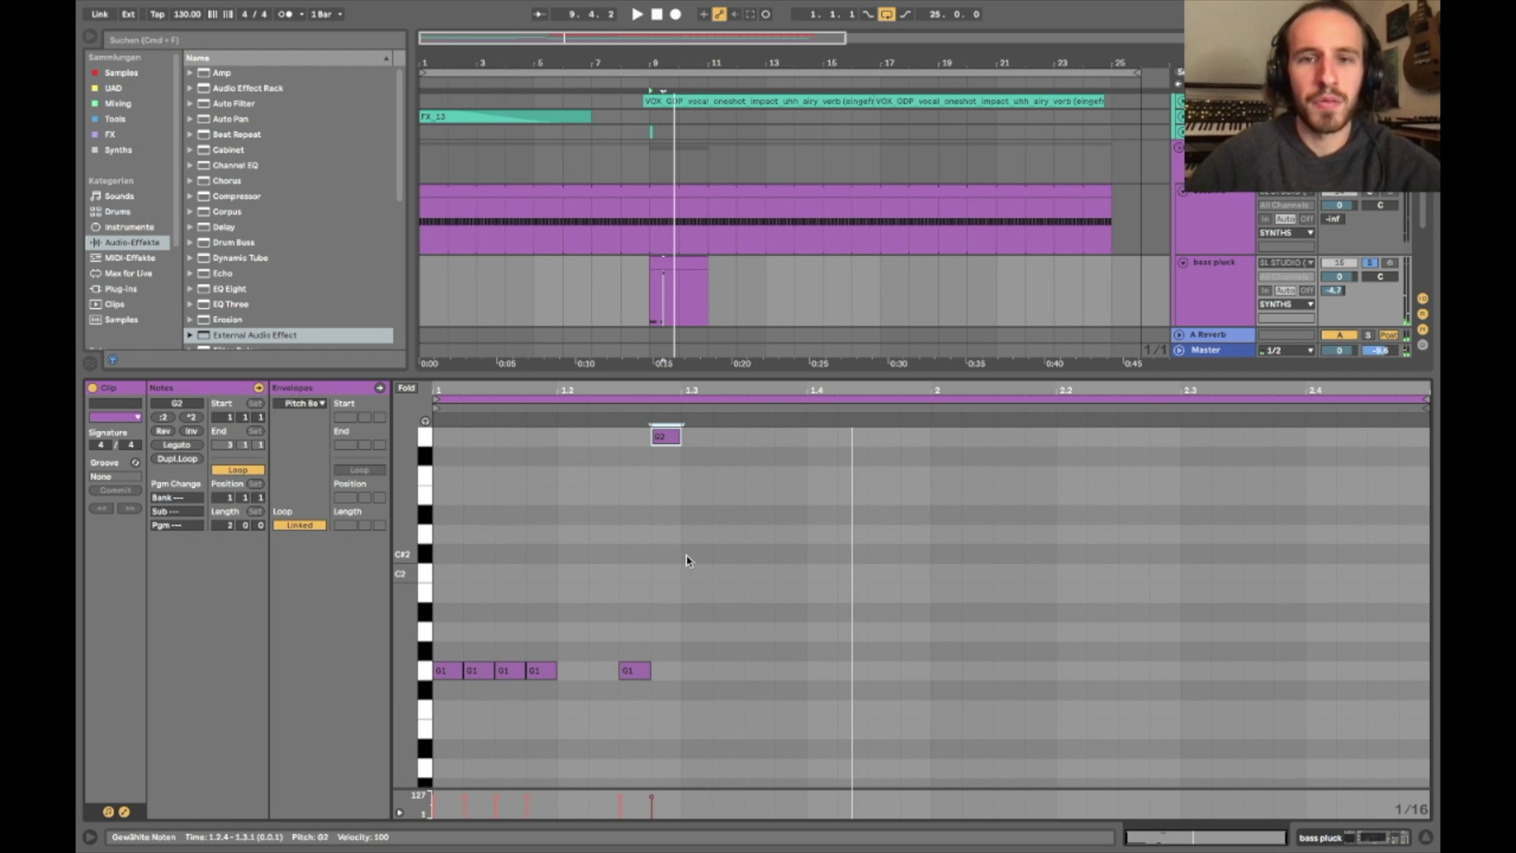
Lower the bass pluck track's A-Reverb send to about -7.7 dB and listen to the pattern
click(1334, 291)
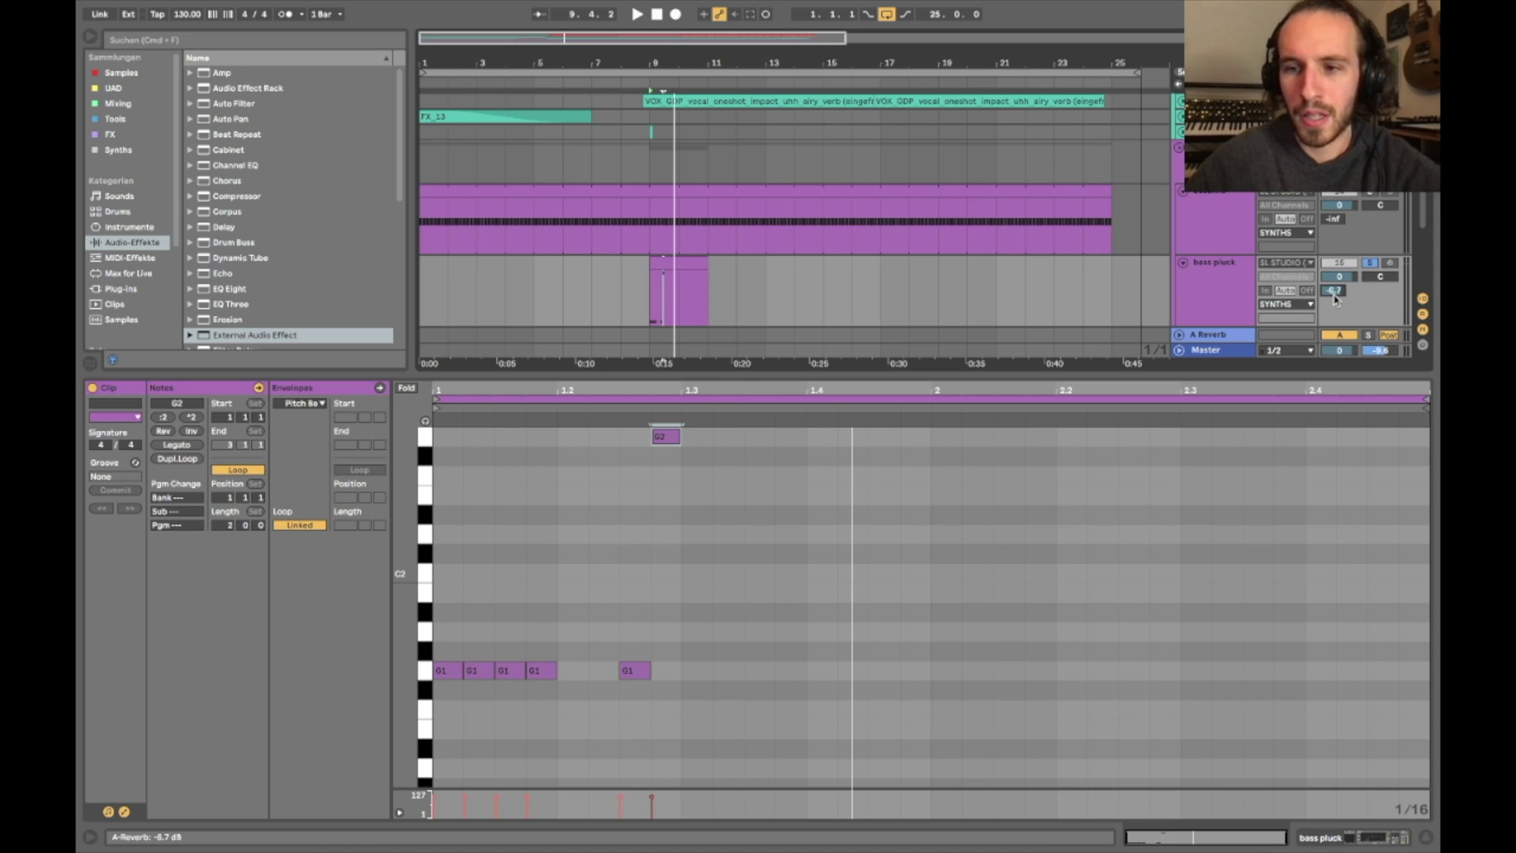
drag(1335, 297, 1334, 302)
key(space)
key(space)
Delete the G1 note at 1.2.3 and the G2 note at 1.2.4 from the bass pluck clip
drag(621, 710, 747, 262)
key(Delete)
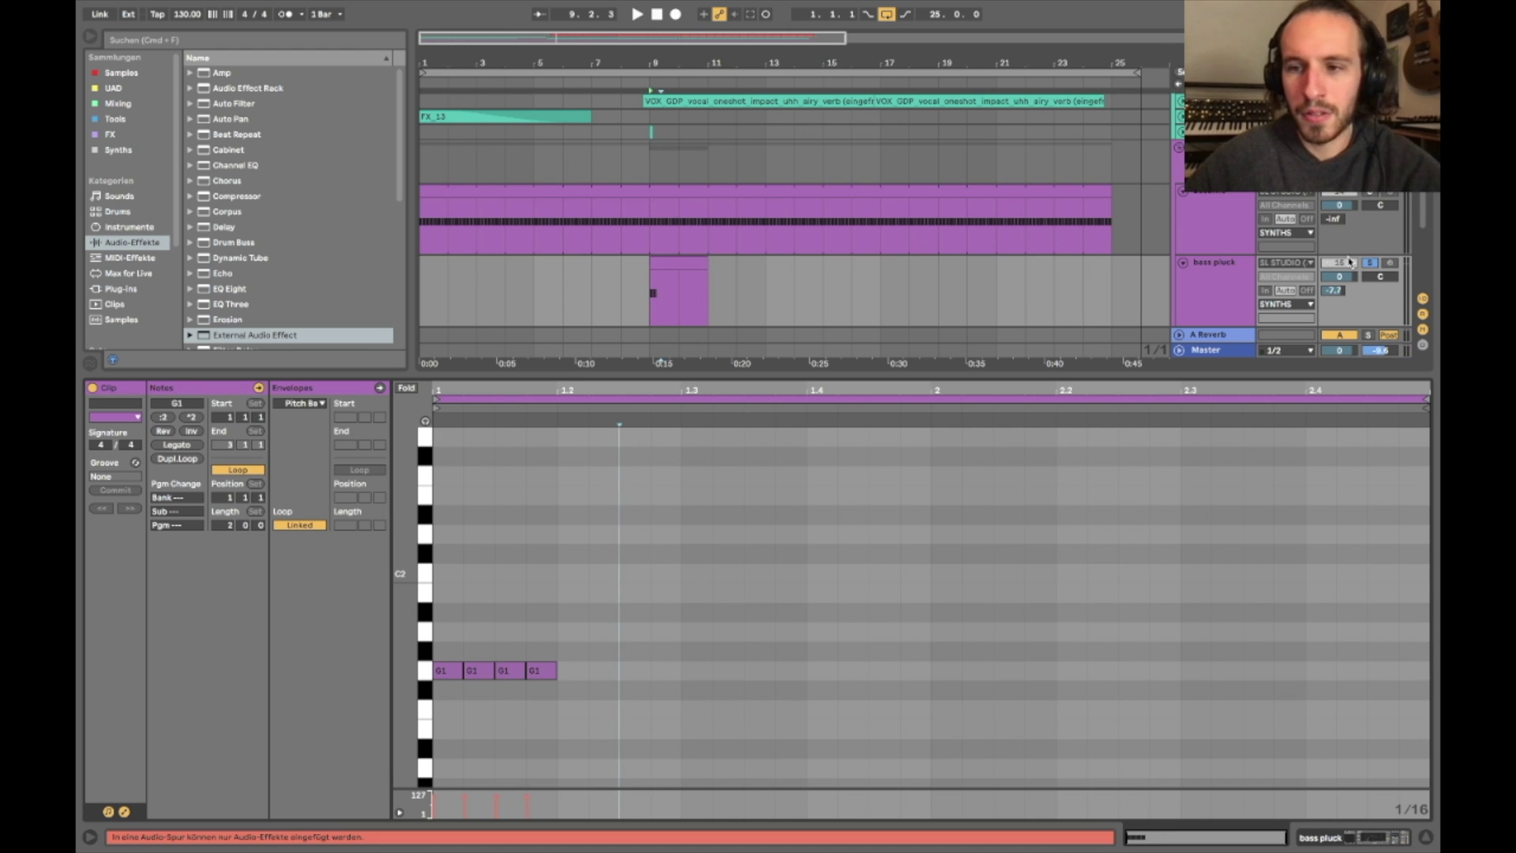
Unsolo the bass pluck track, add 1/16 G1 notes at 1.2.1 and 1.2.2 to its clip, and play the result
click(1372, 262)
key(space)
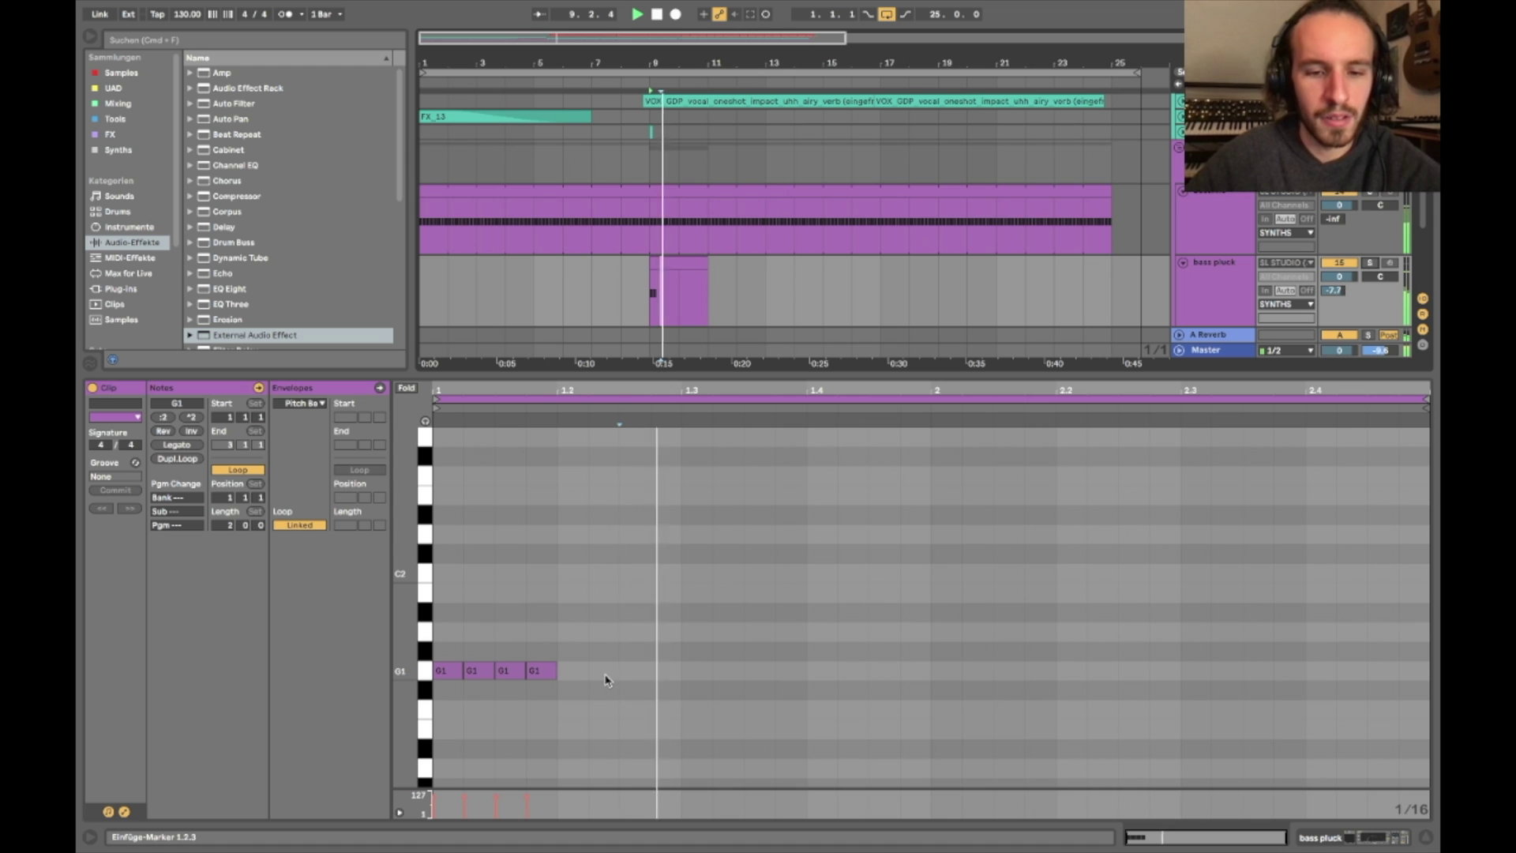
key(space)
double_click(579, 676)
double_click(609, 676)
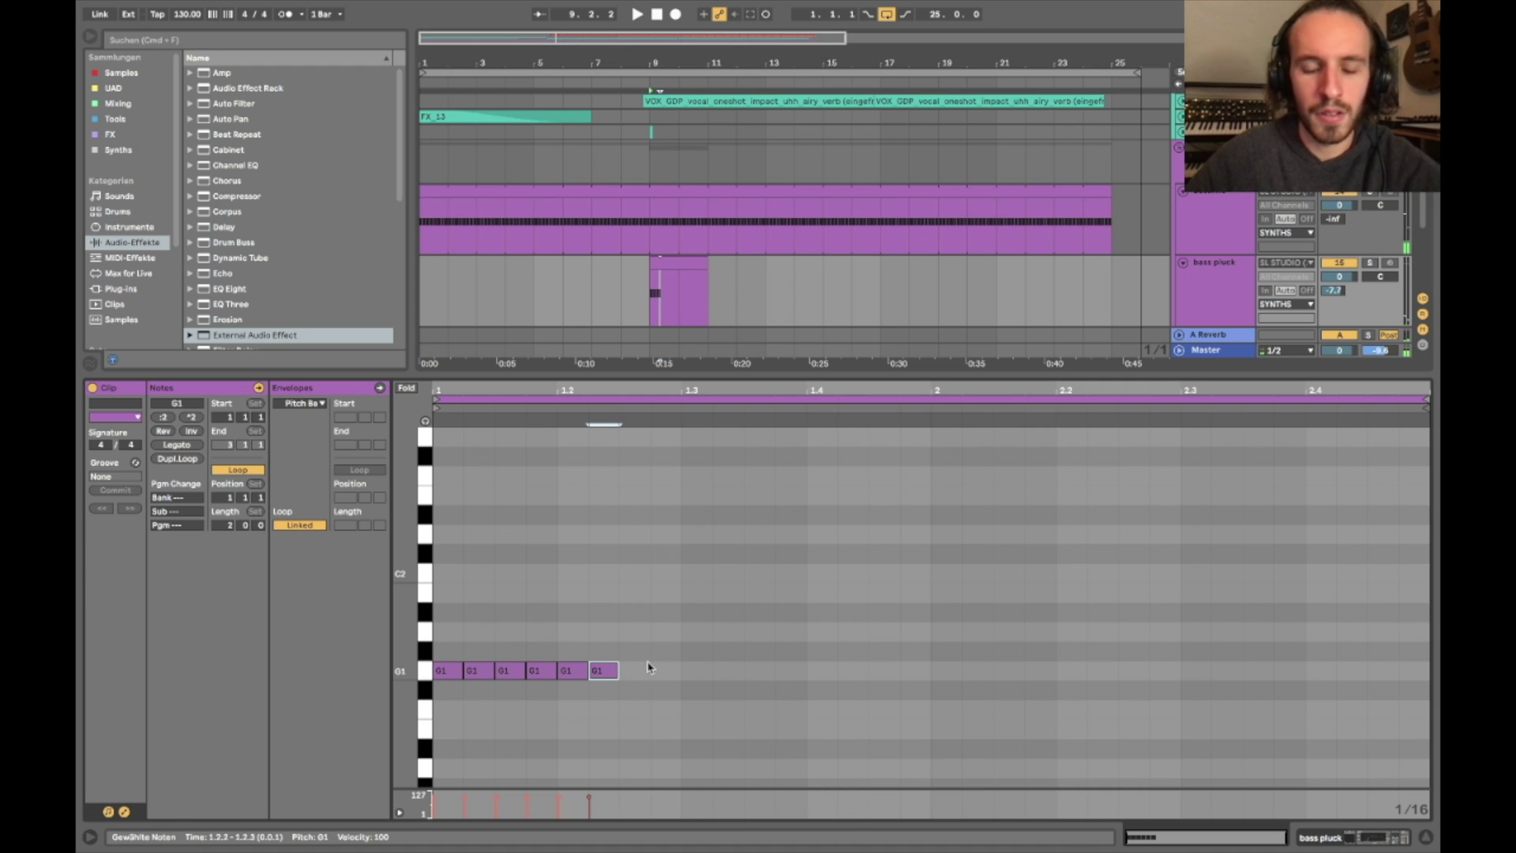
key(space)
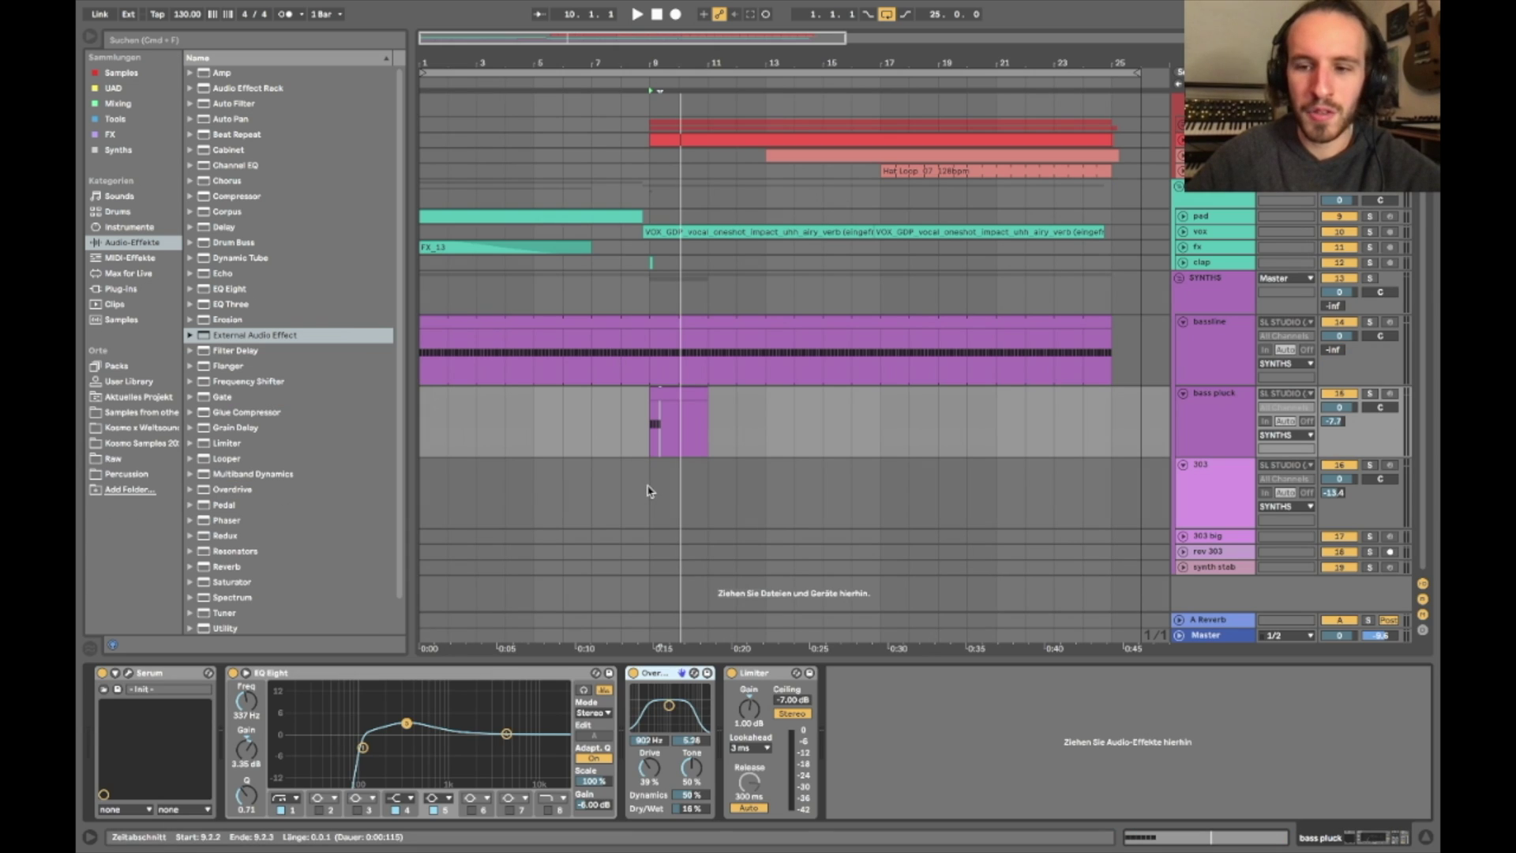
Show the 303 track's devices and open its Serum instrument to review the sound
drag(653, 490, 711, 489)
click(1209, 476)
click(128, 674)
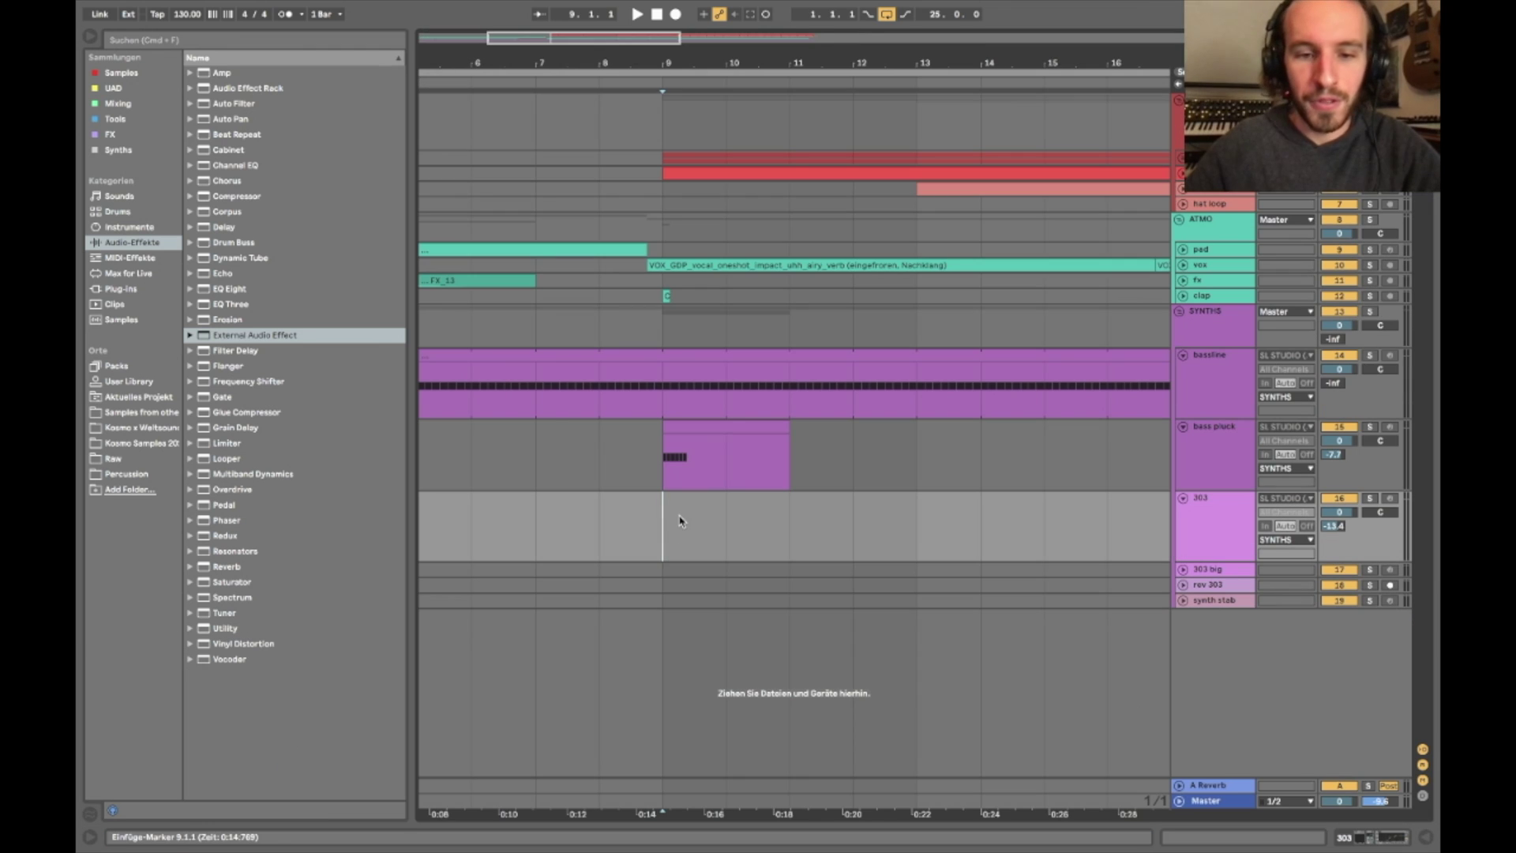
Create an empty MIDI clip from bar 9 to bar 11 on the 303 track with a 1/16 note grid
drag(674, 520, 789, 519)
key(super+shift+m)
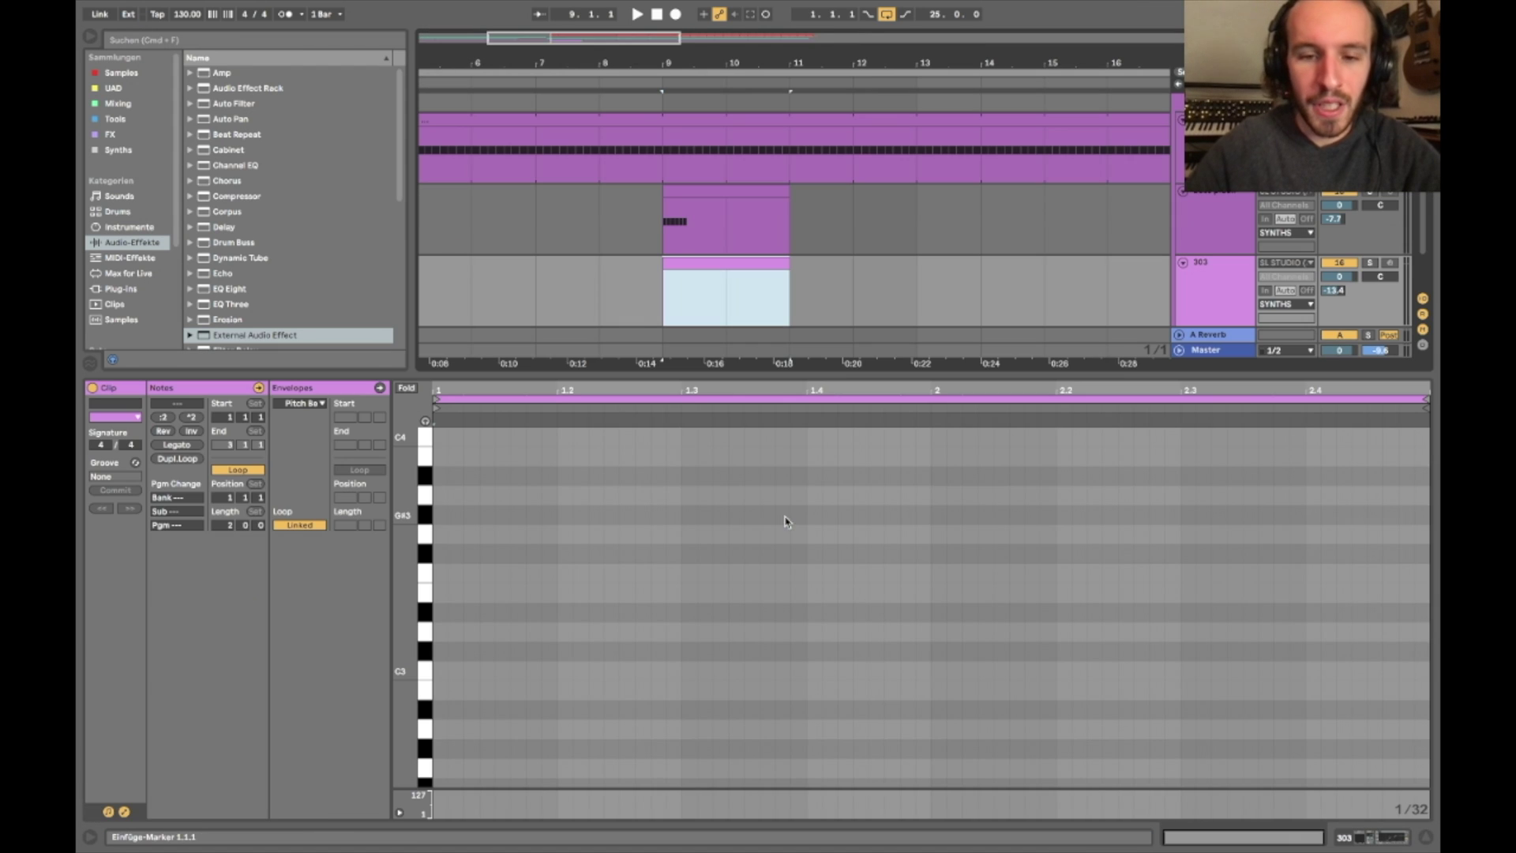
right_click(698, 521)
click(809, 737)
scroll(628, 631, down, 5)
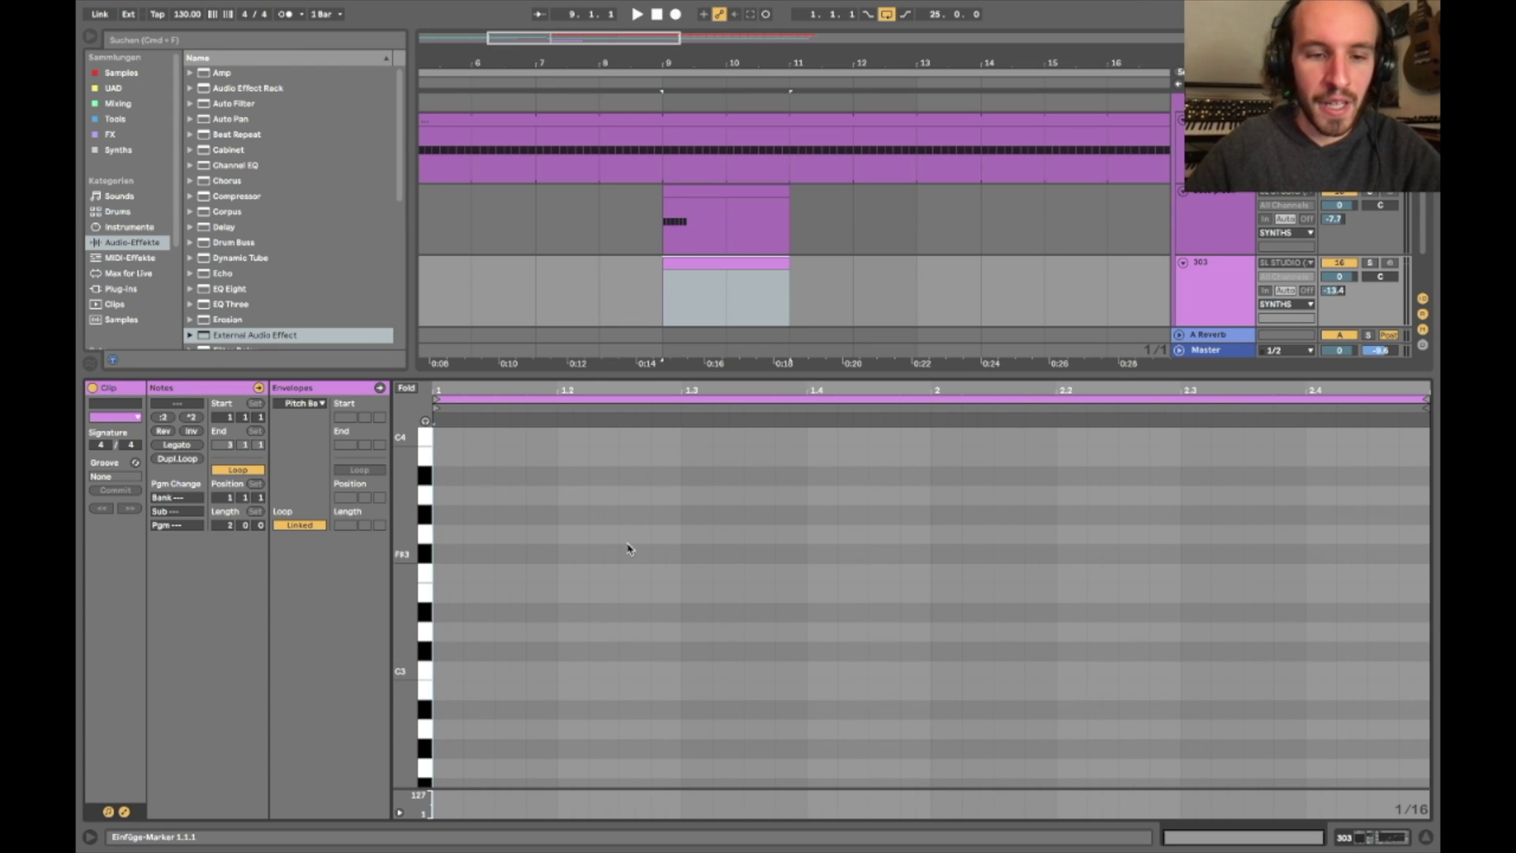
scroll(628, 536, down, 2)
Show the bass pluck and 303 clips together, add a 1/16 G1 note at 9.2.3 to the 303 clip and play it
shift+click(694, 189)
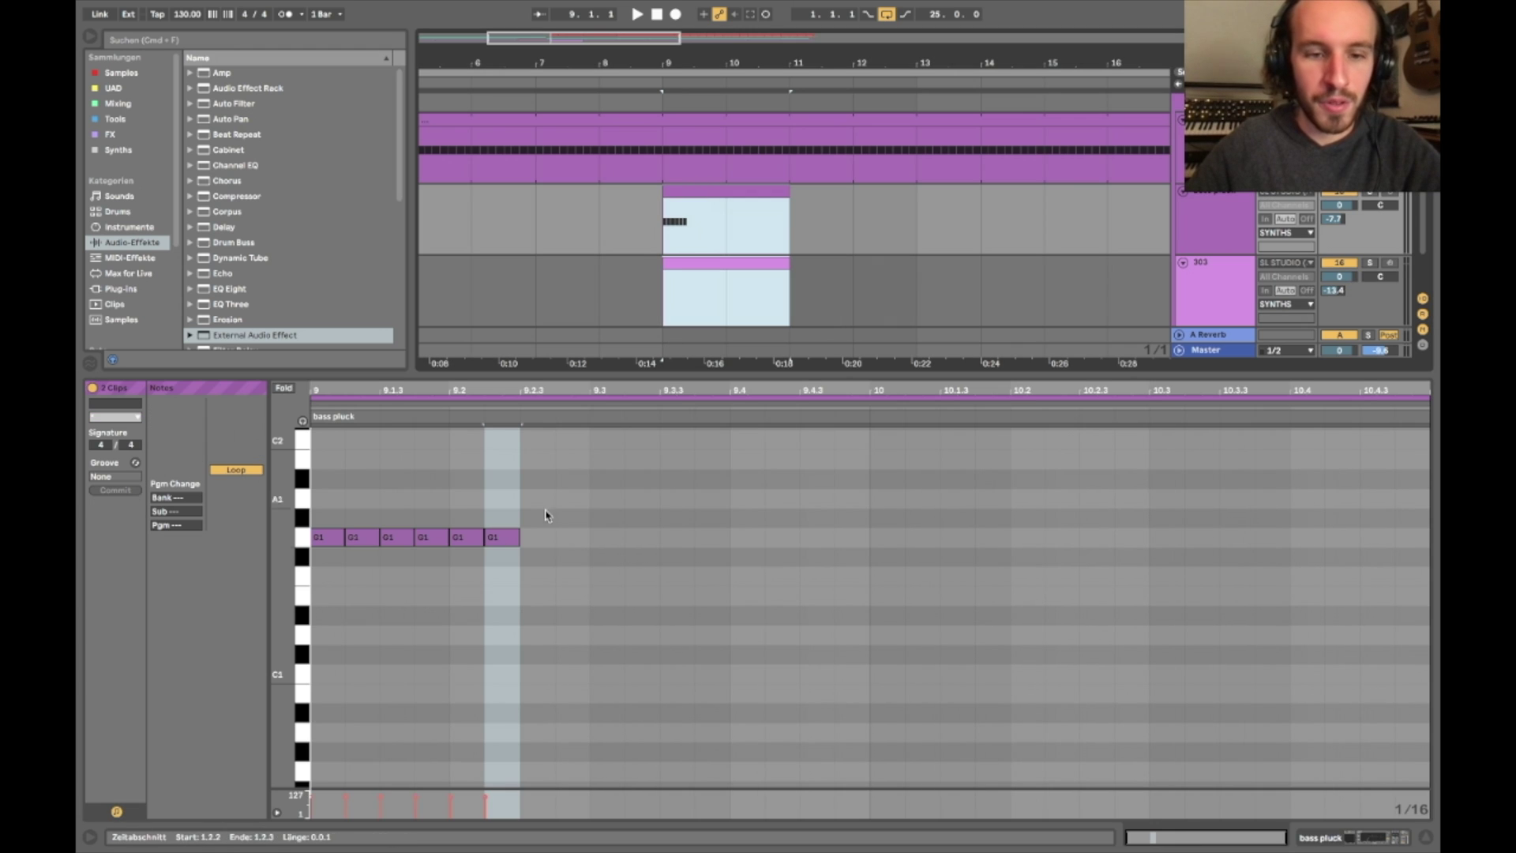
click(500, 410)
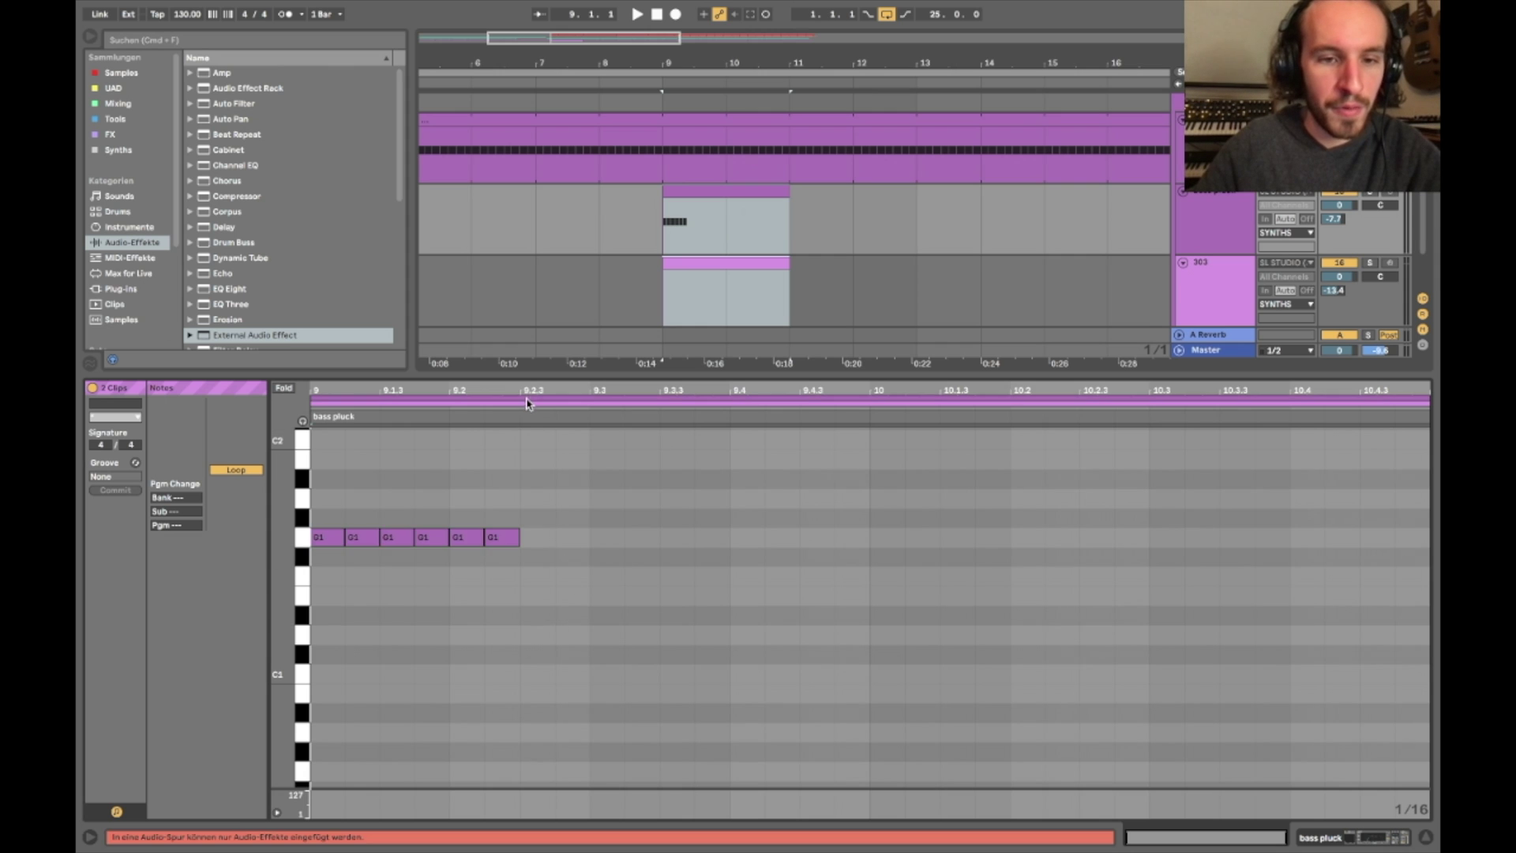
double_click(538, 537)
click(664, 305)
key(space)
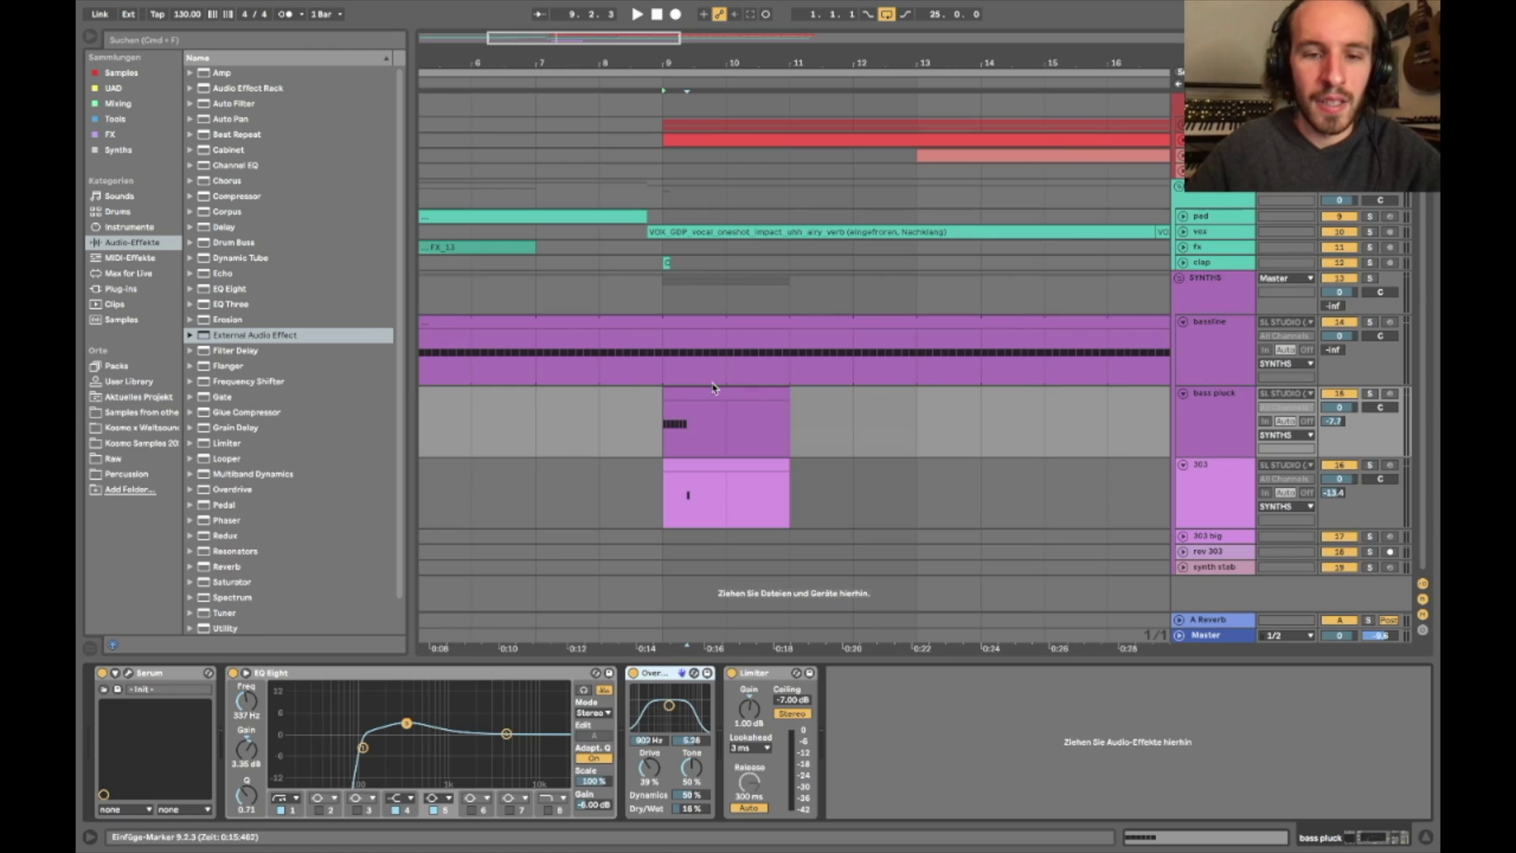
Add a 1/16 G1 note at 1.2.3 to the bass pluck clip and lower that note's velocity
click(711, 394)
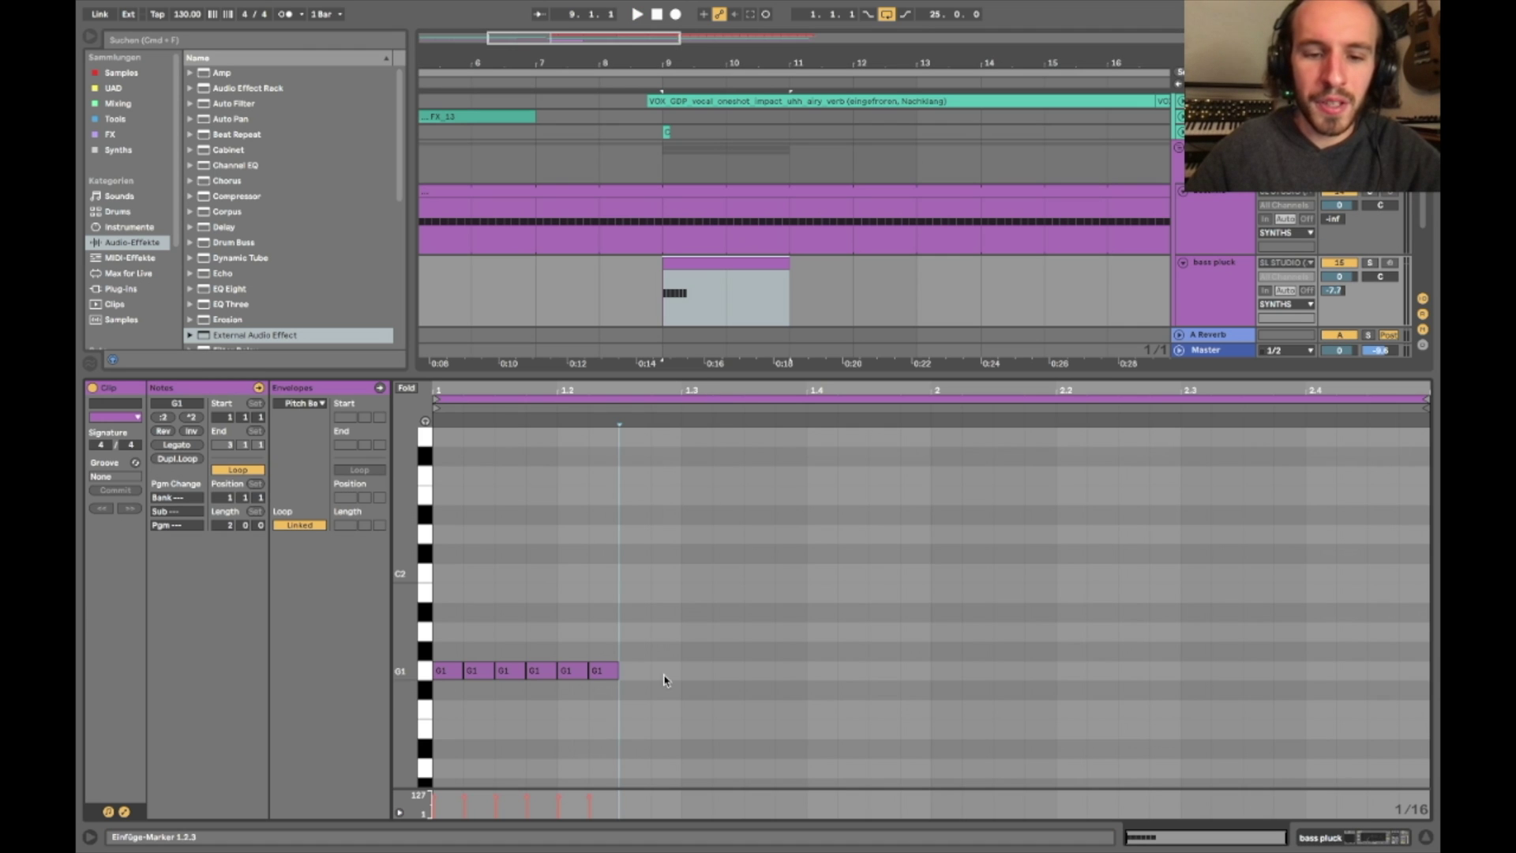
double_click(629, 677)
drag(620, 798, 620, 810)
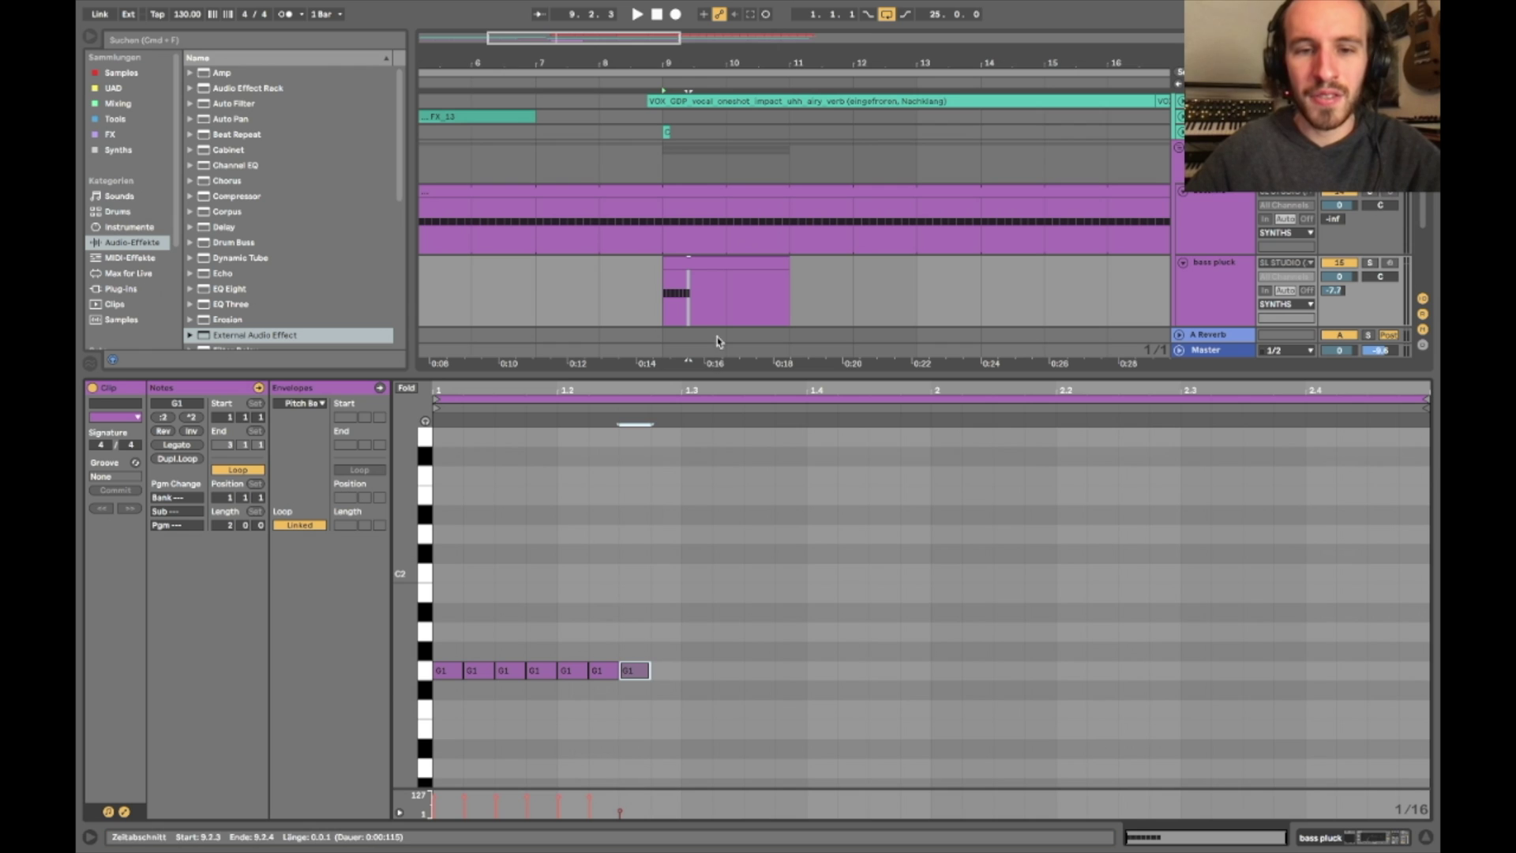
Hide the clip editor and play the arrangement from bar 9 to hear the bass pluck and 303 together
click(665, 287)
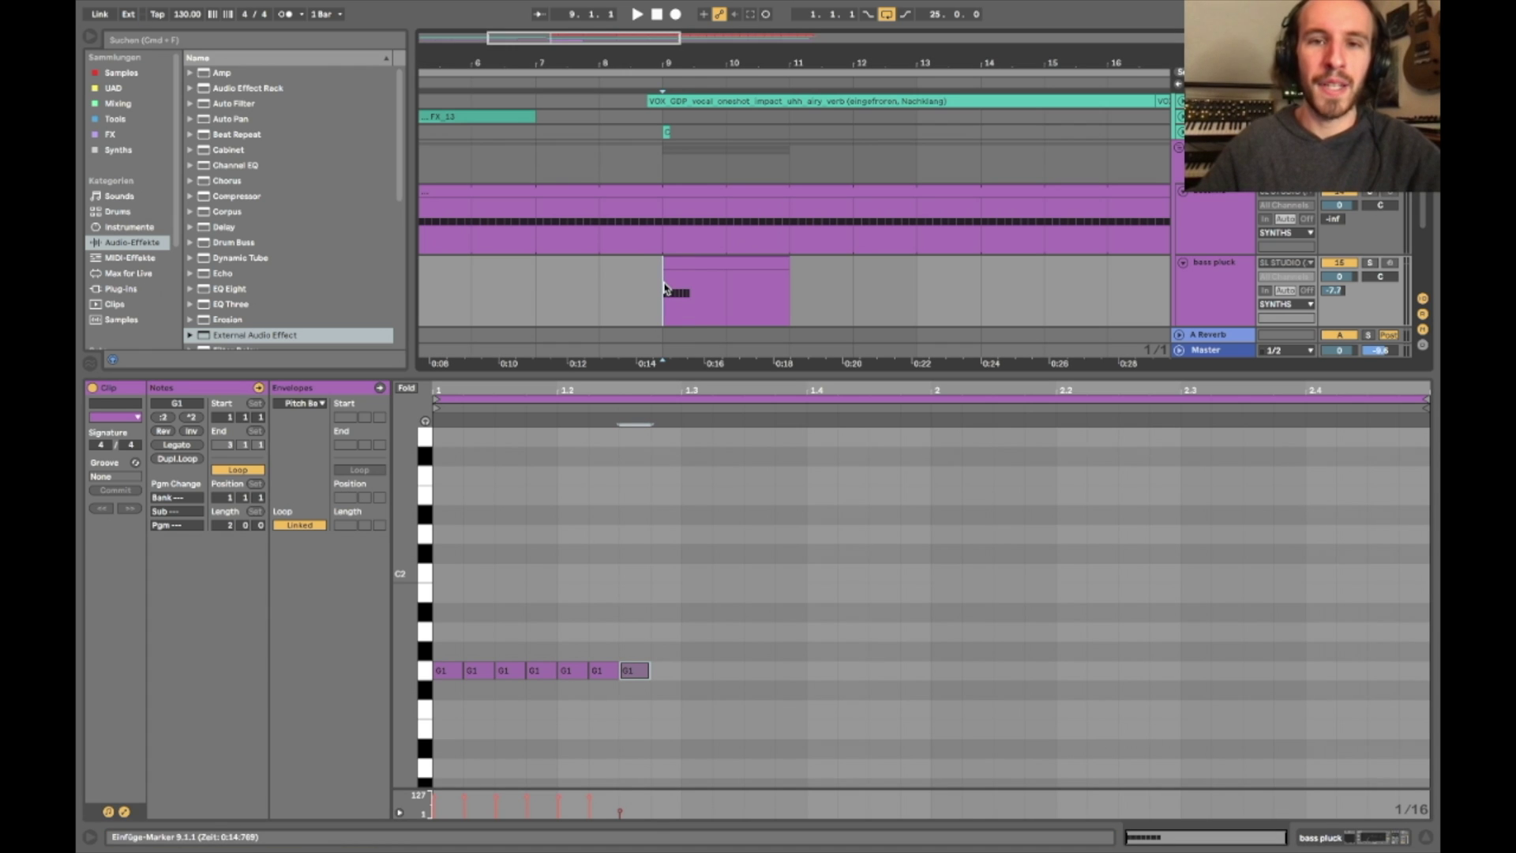
key(super+alt+l)
key(space)
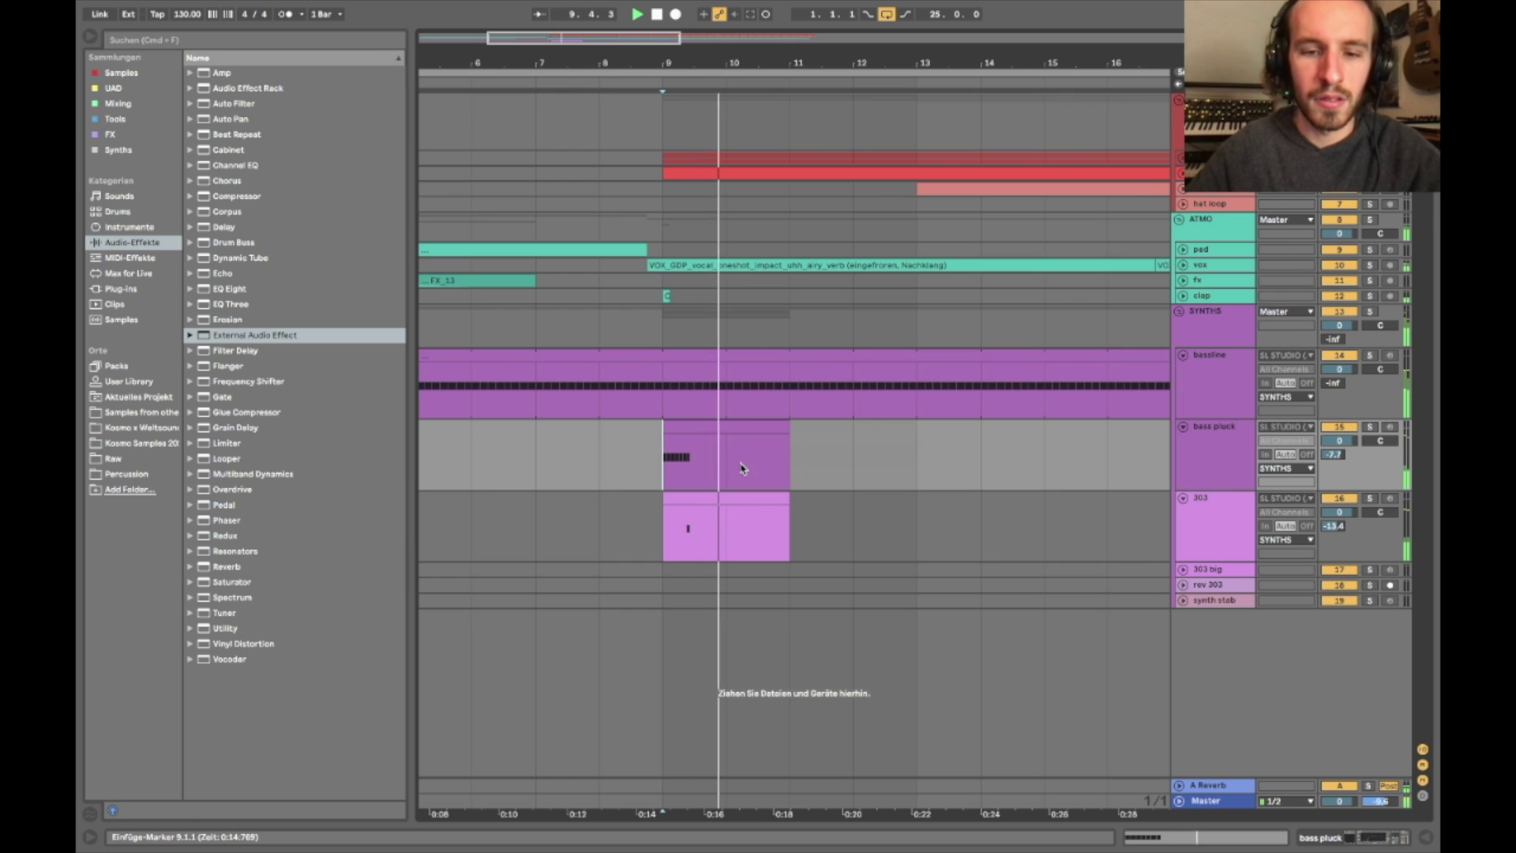
scroll(778, 474, down, 2)
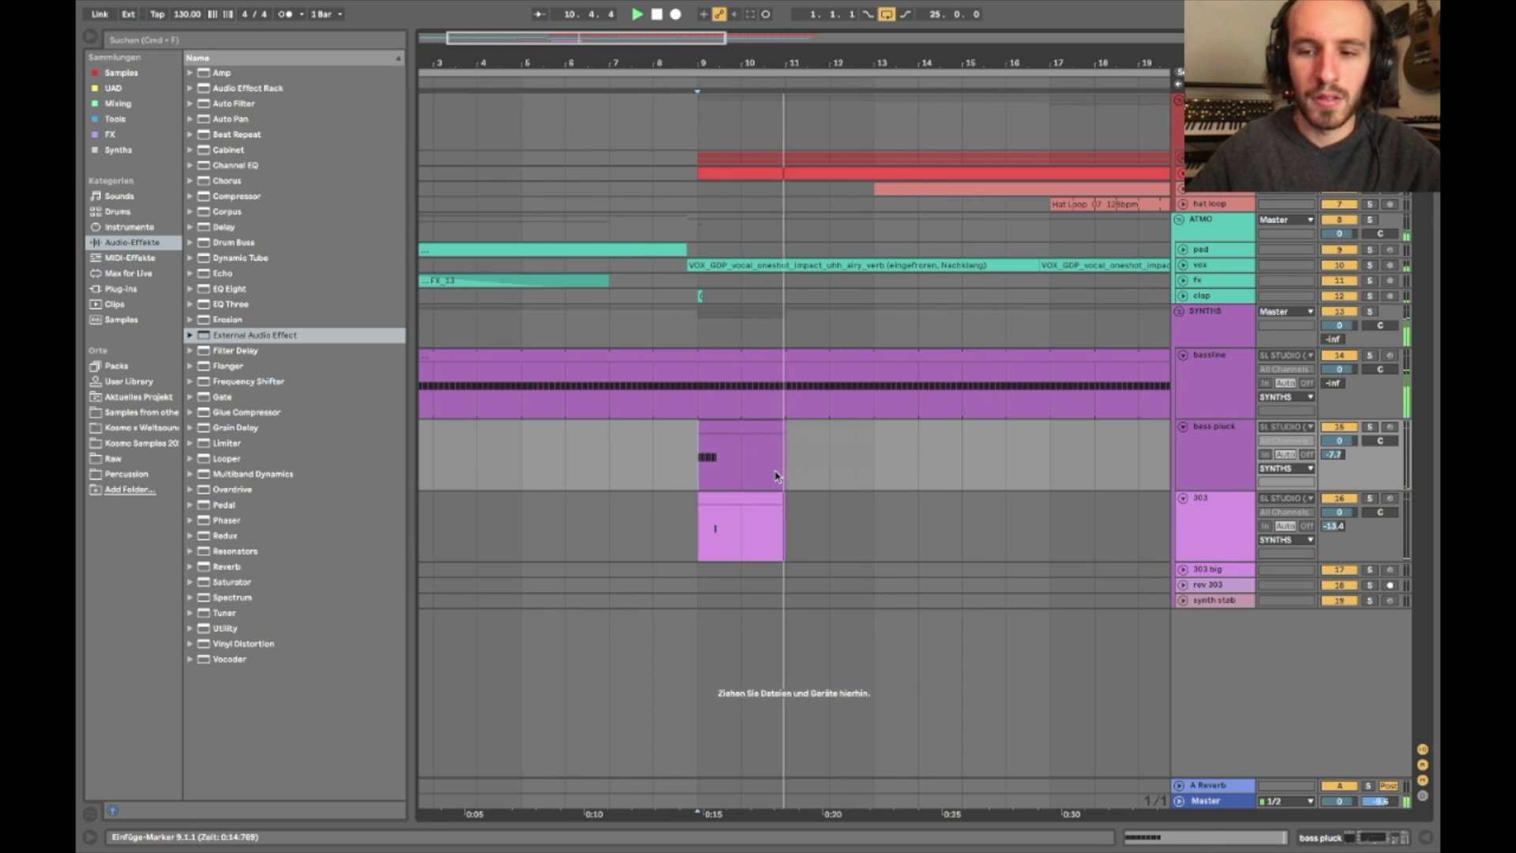
key(space)
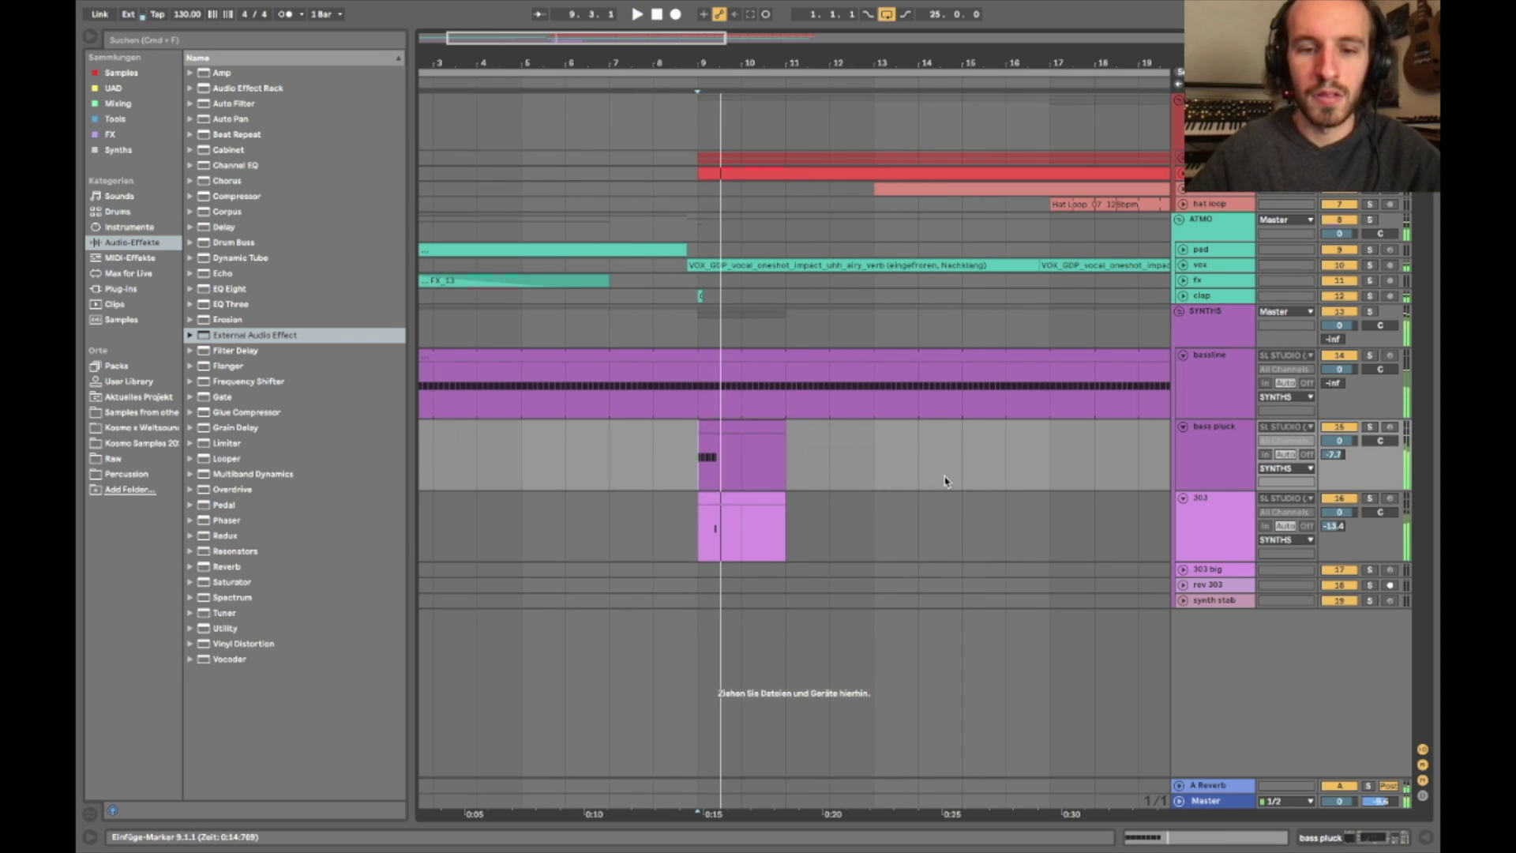
Extend the looped bass pluck and 303 clips together from bar 9 up to bar 17
scroll(860, 478, up, 2)
drag(772, 519, 619, 450)
scroll(619, 450, down, 2)
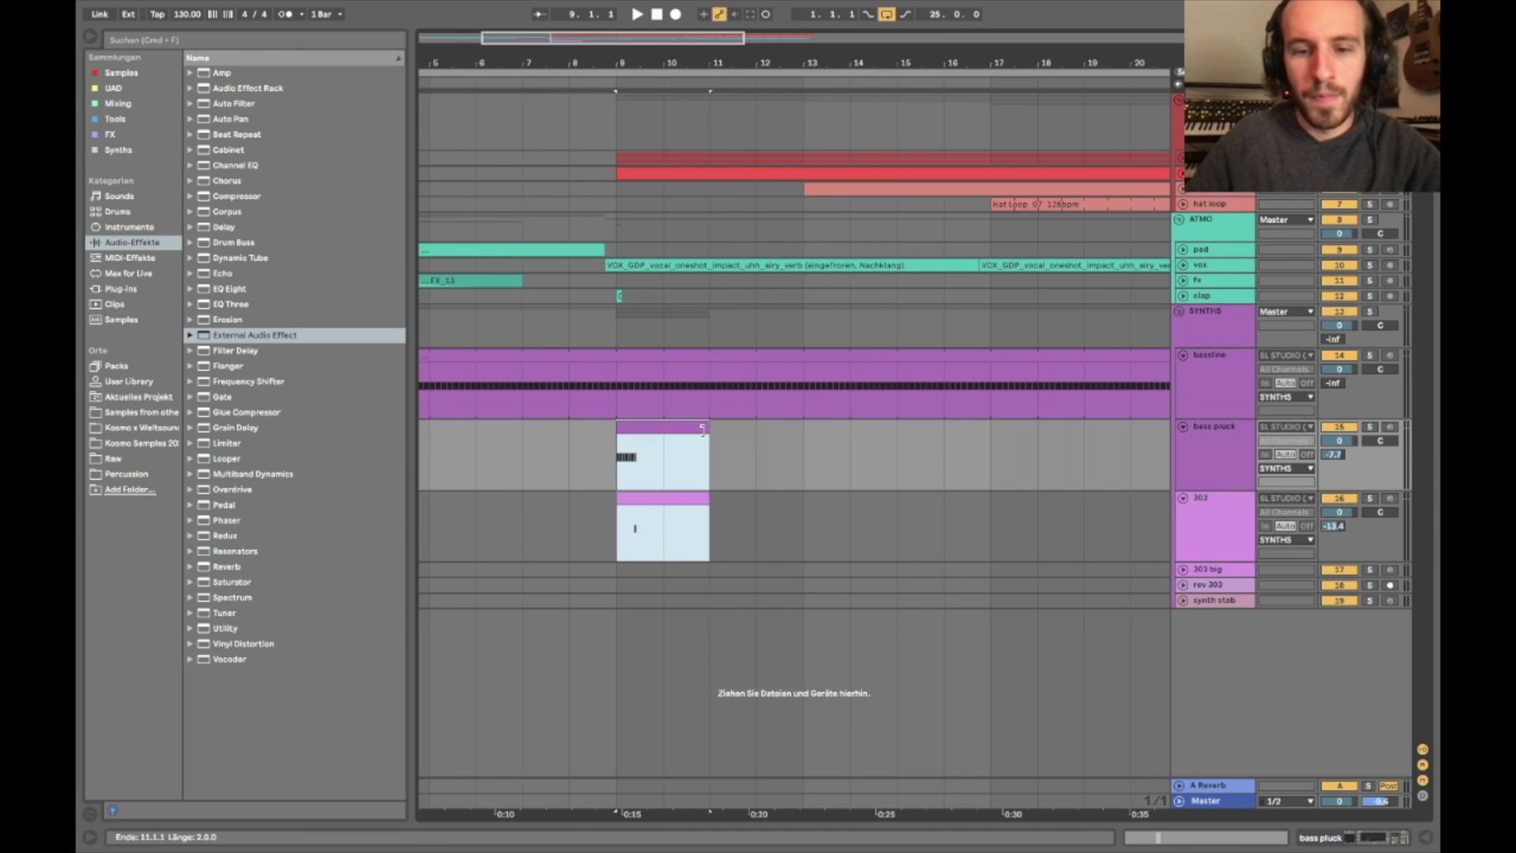
drag(703, 428, 991, 431)
Play the arrangement from bar 9 and listen to the extended bass pluck and 303 clips
scroll(975, 444, down, 2)
click(666, 487)
key(space)
scroll(798, 442, up, 2)
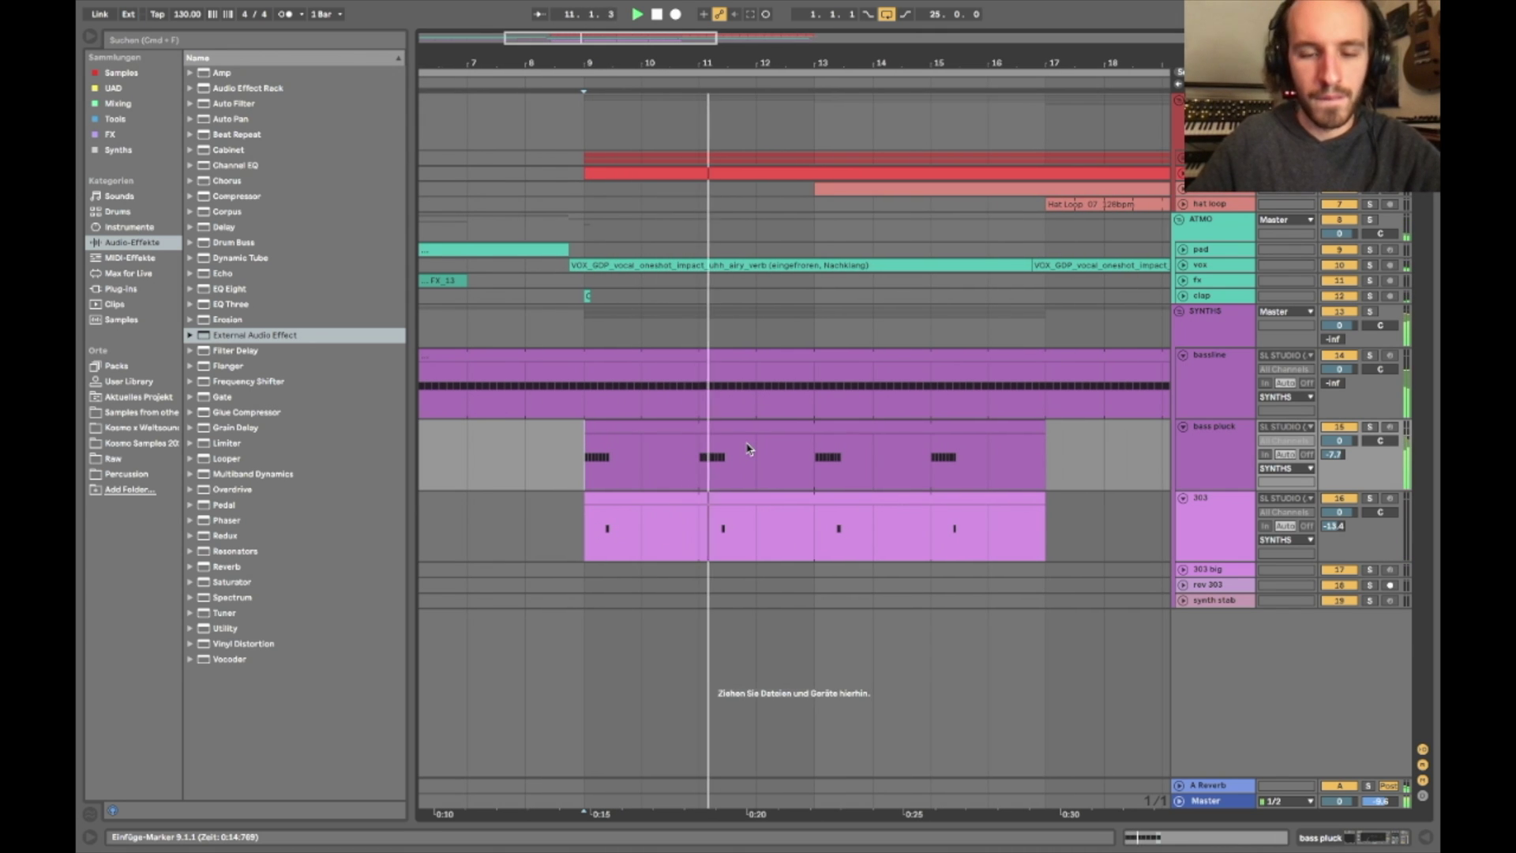
key(a)
key(a)
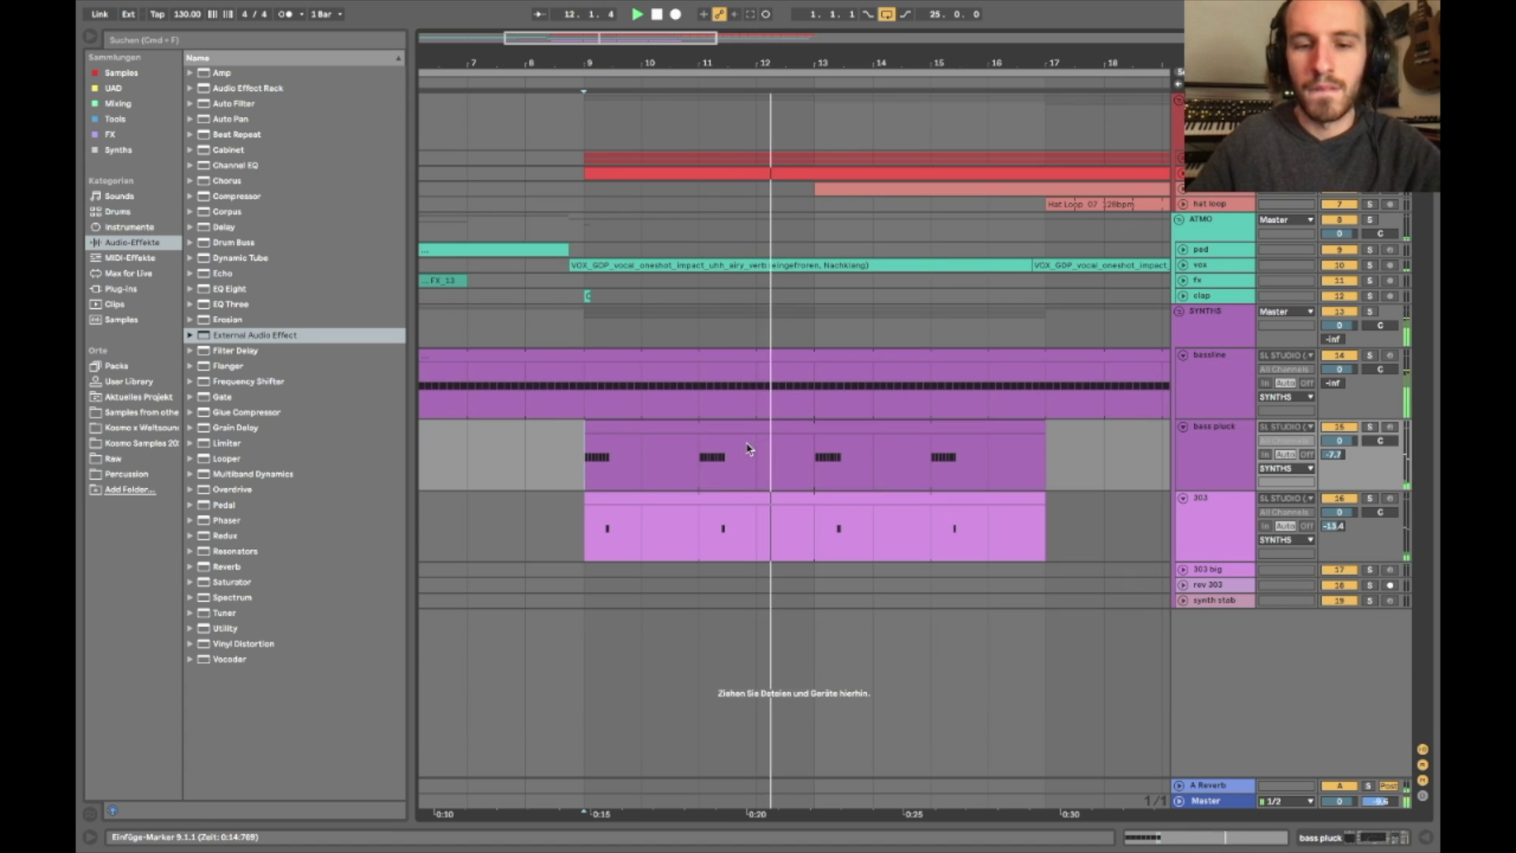
scroll(842, 453, left, 1)
scroll(713, 467, down, 5)
key(space)
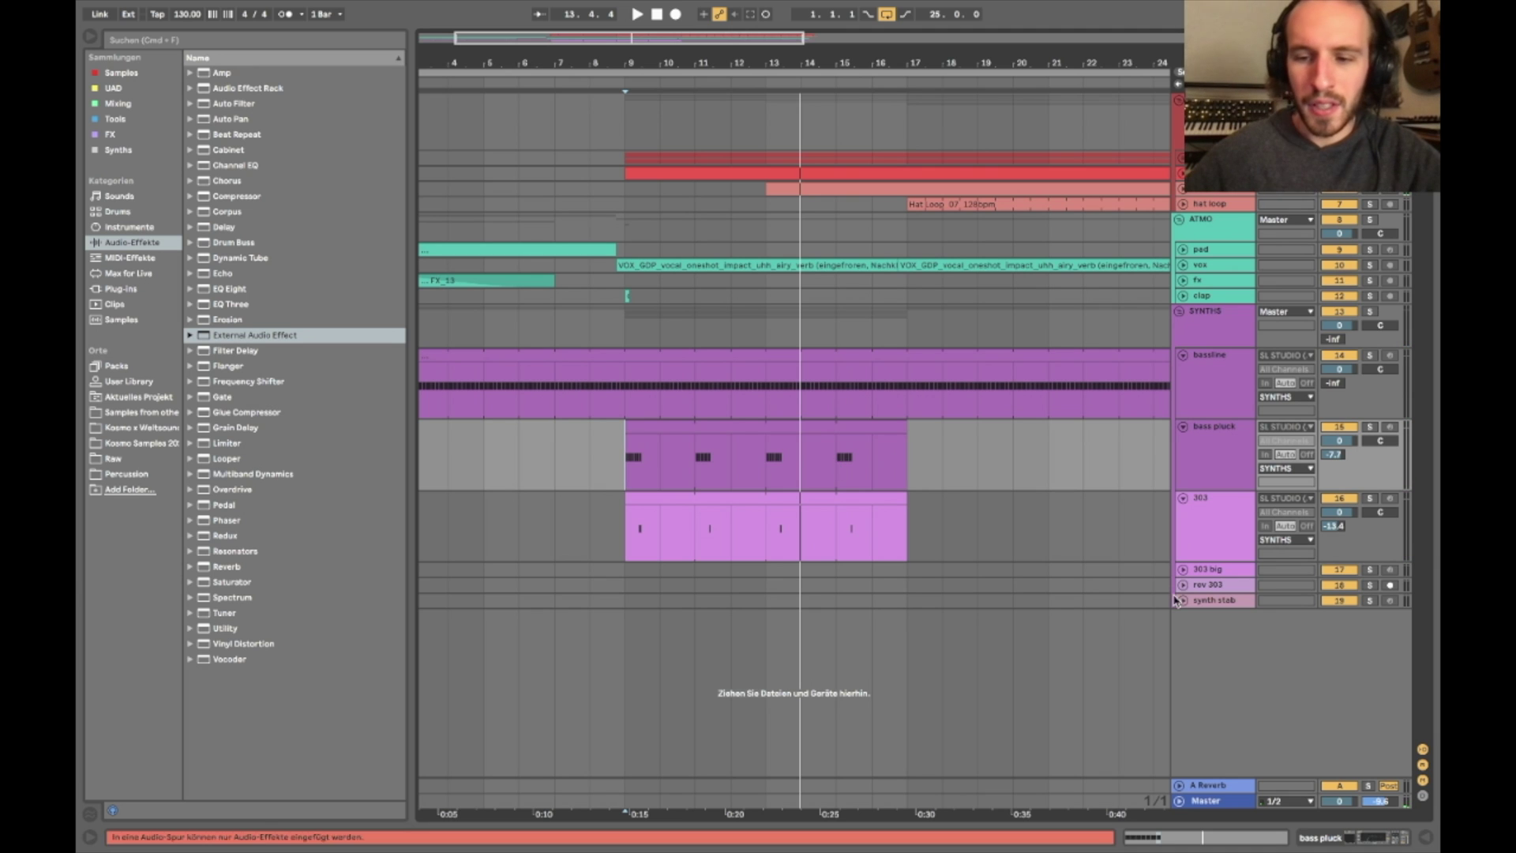
Unfold the 303 big track and examine its Serum settings alongside those of the 303 track
click(1183, 569)
double_click(1219, 571)
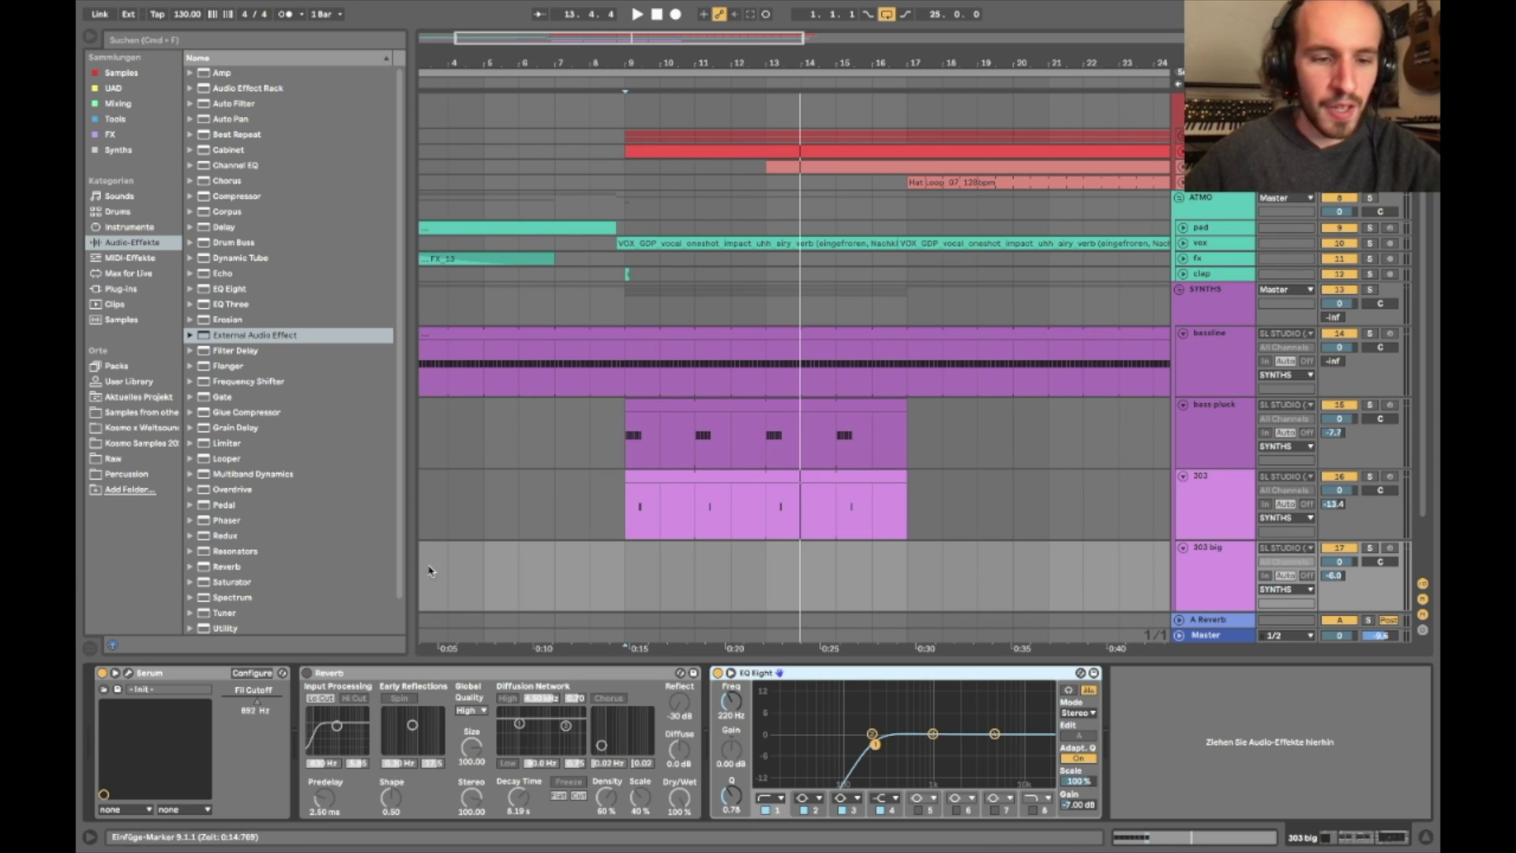
click(127, 674)
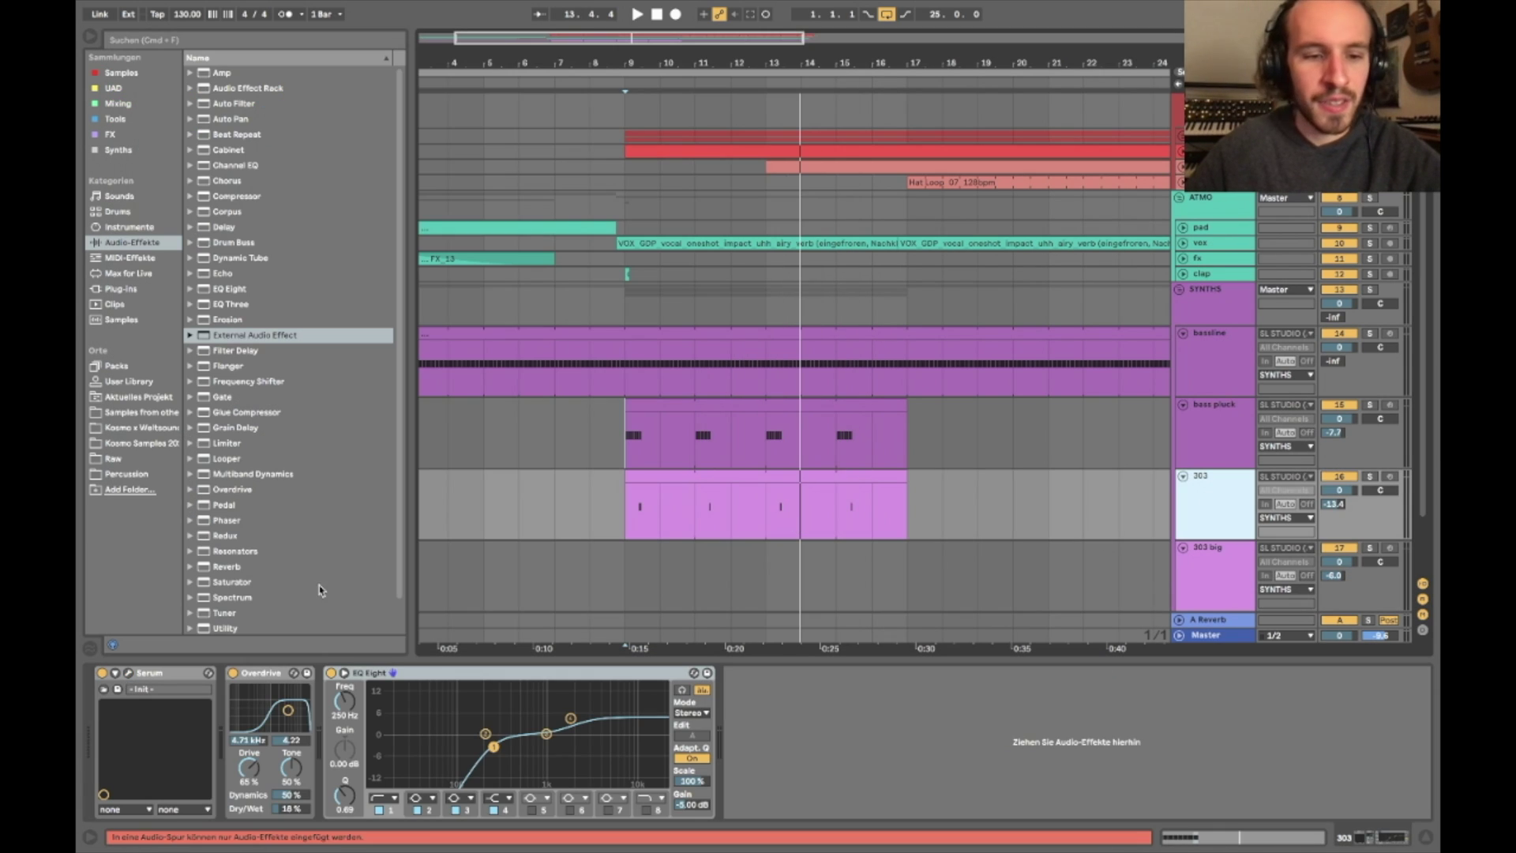
click(130, 672)
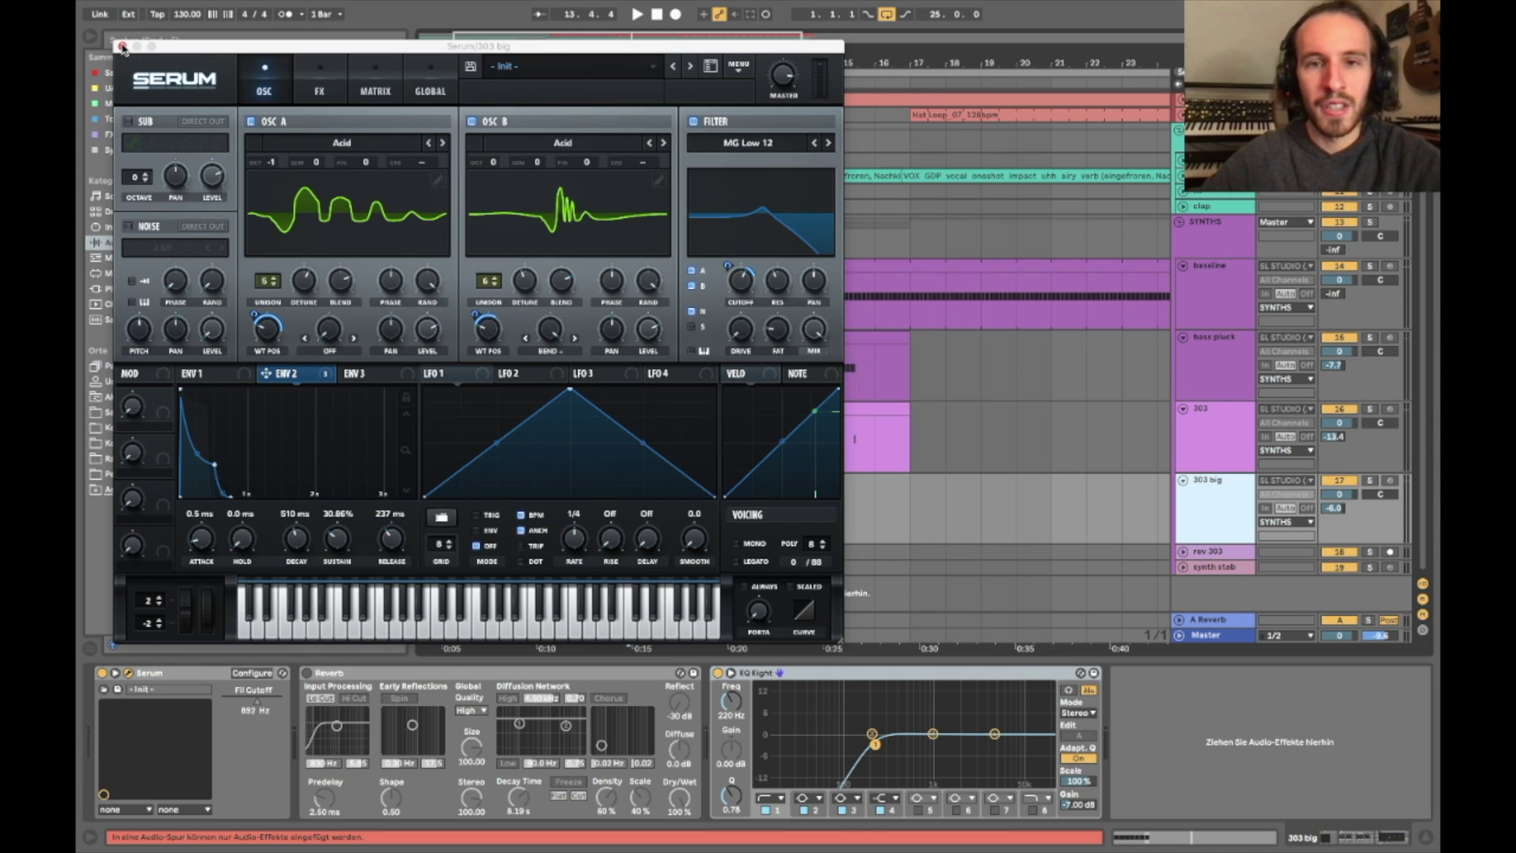
click(122, 48)
Examine how the bass pluck and 303 notes are placed across bars 9 and 10
click(662, 510)
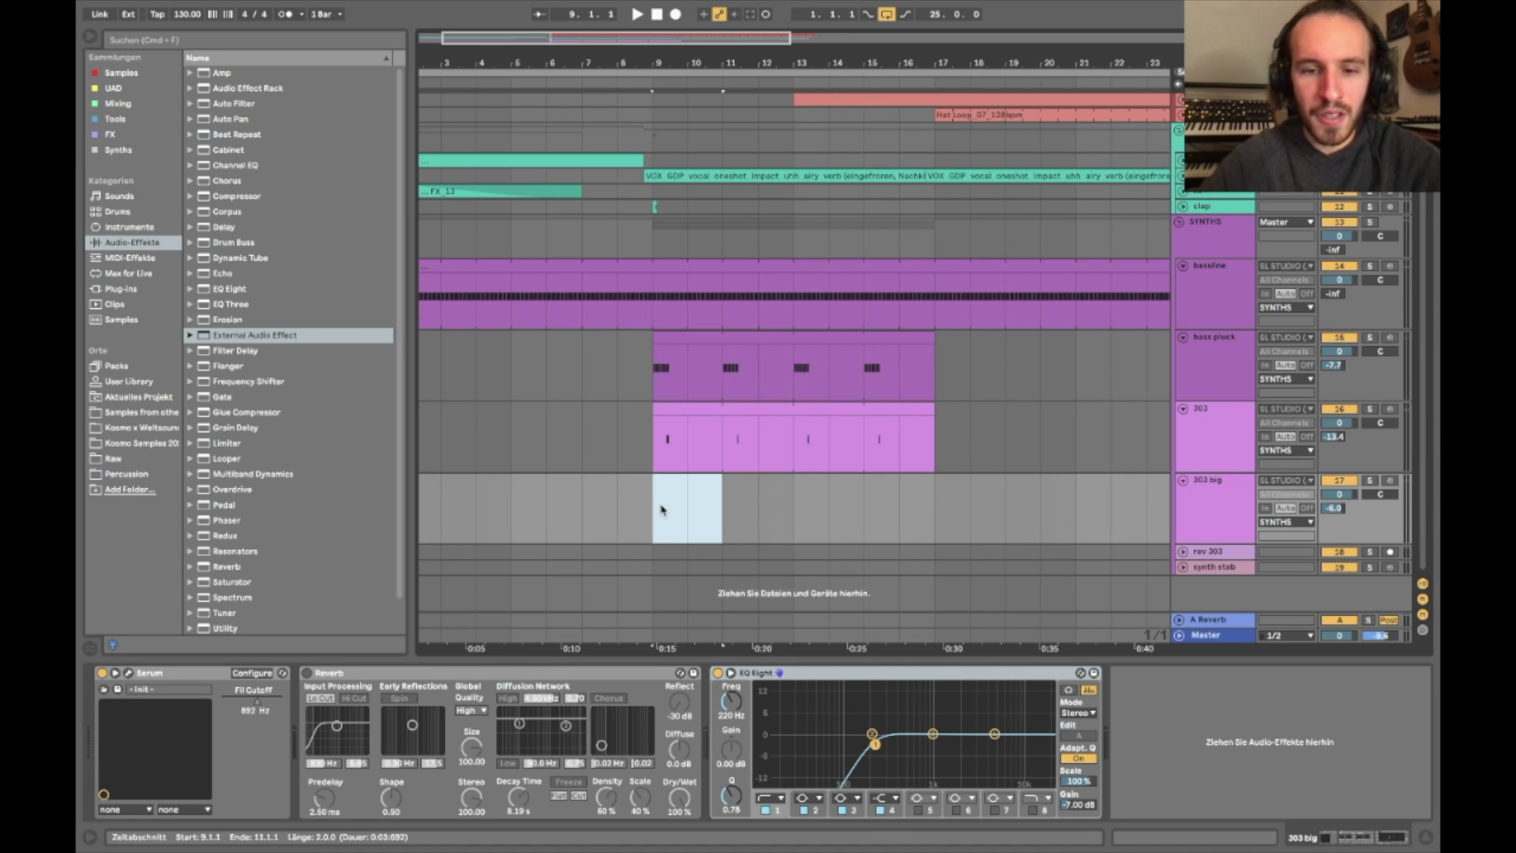
scroll(657, 375, up, 4)
drag(660, 371, 867, 449)
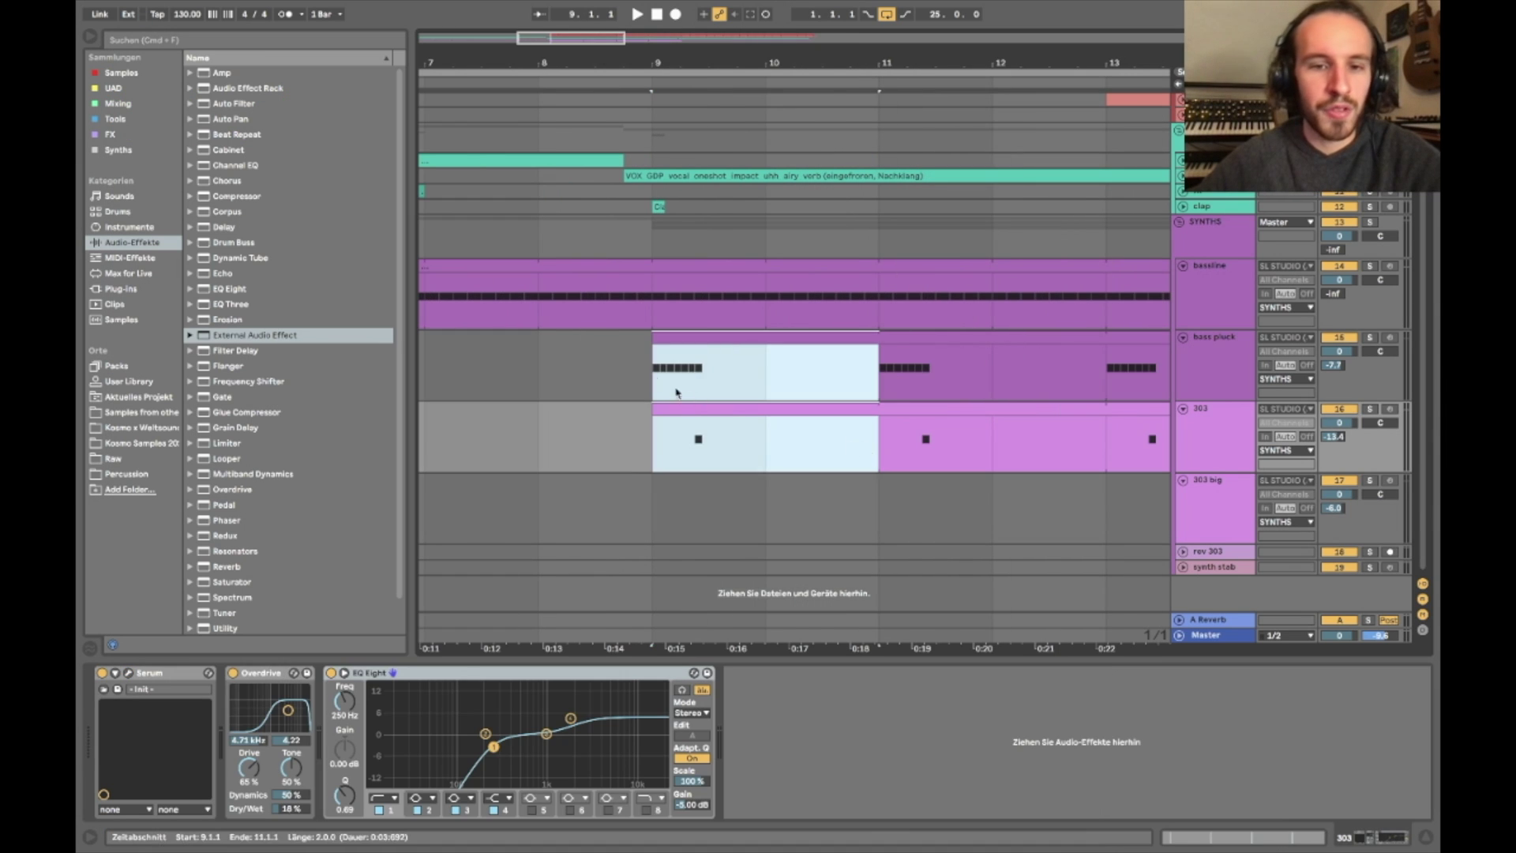
click(680, 374)
drag(707, 377, 738, 444)
click(701, 436)
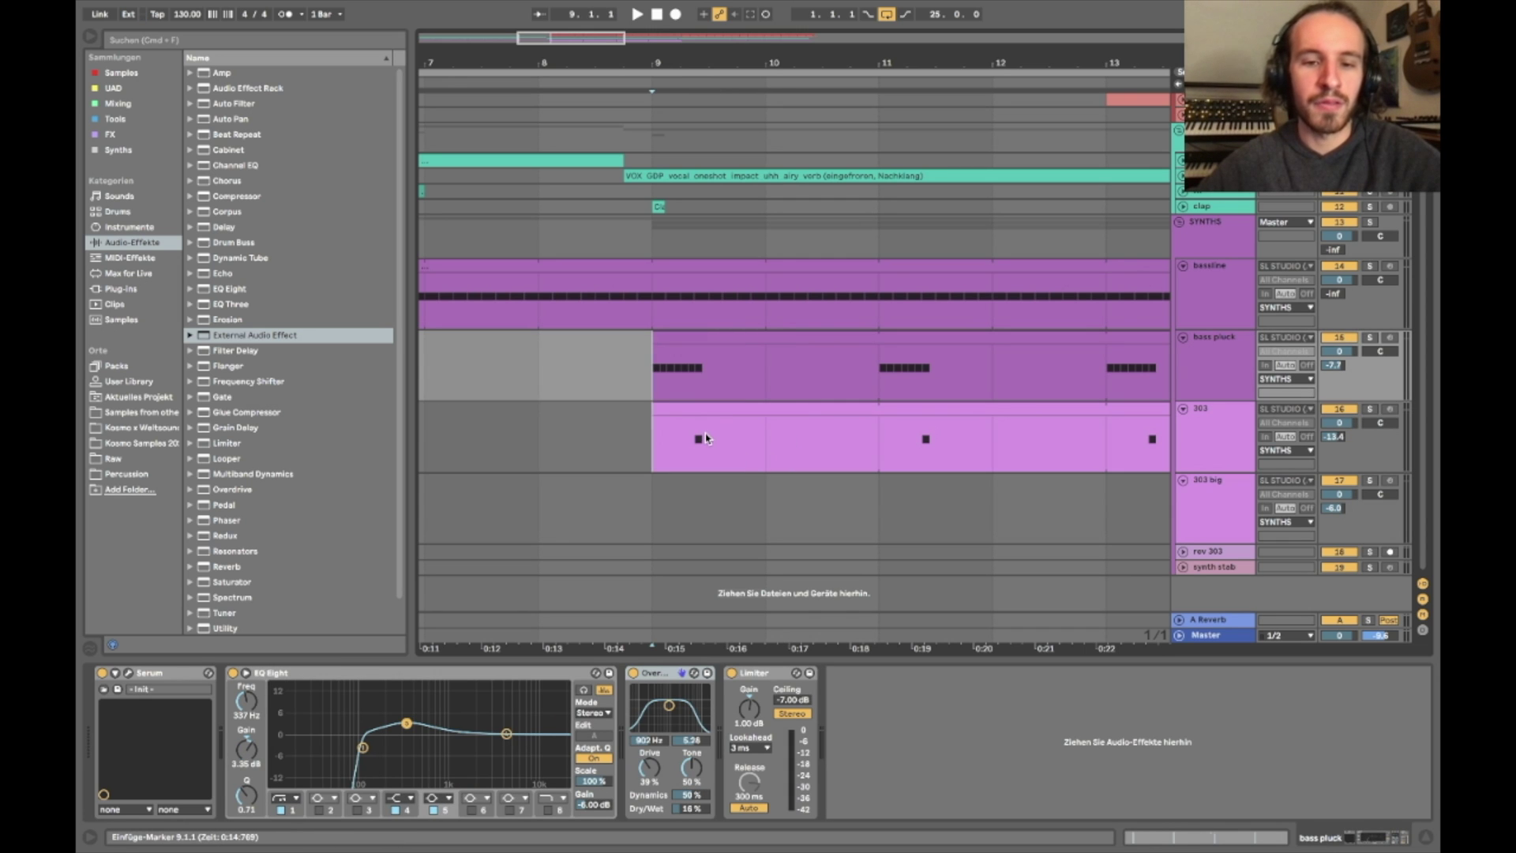
drag(673, 395, 794, 443)
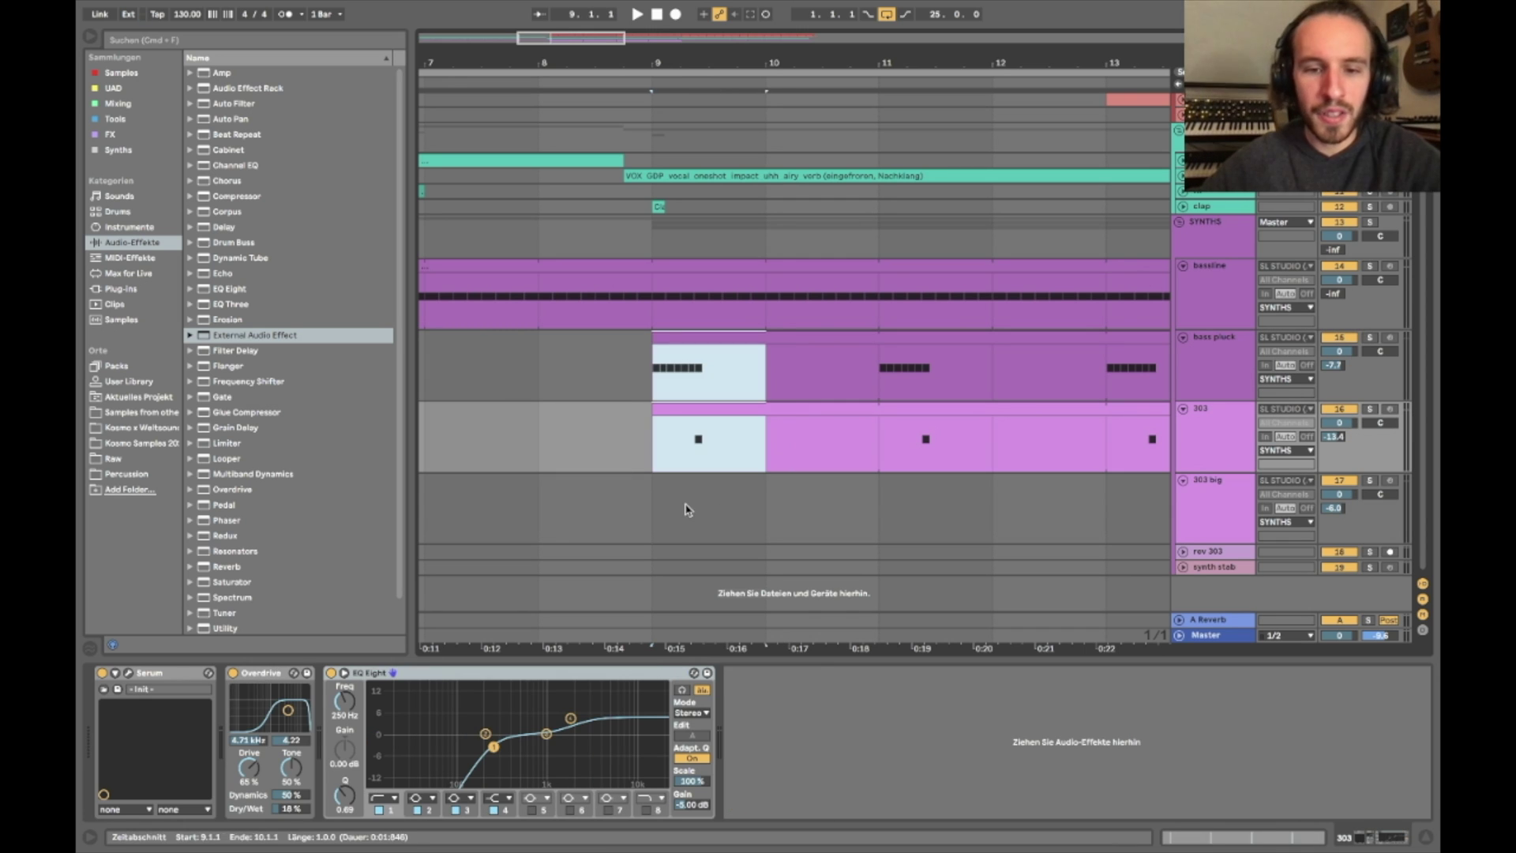
Create a MIDI clip from bar 9 to bar 11 on the 303 big track and add a 1/8 G1 note at 2.4.3
drag(687, 509, 857, 510)
key(super+shift+m)
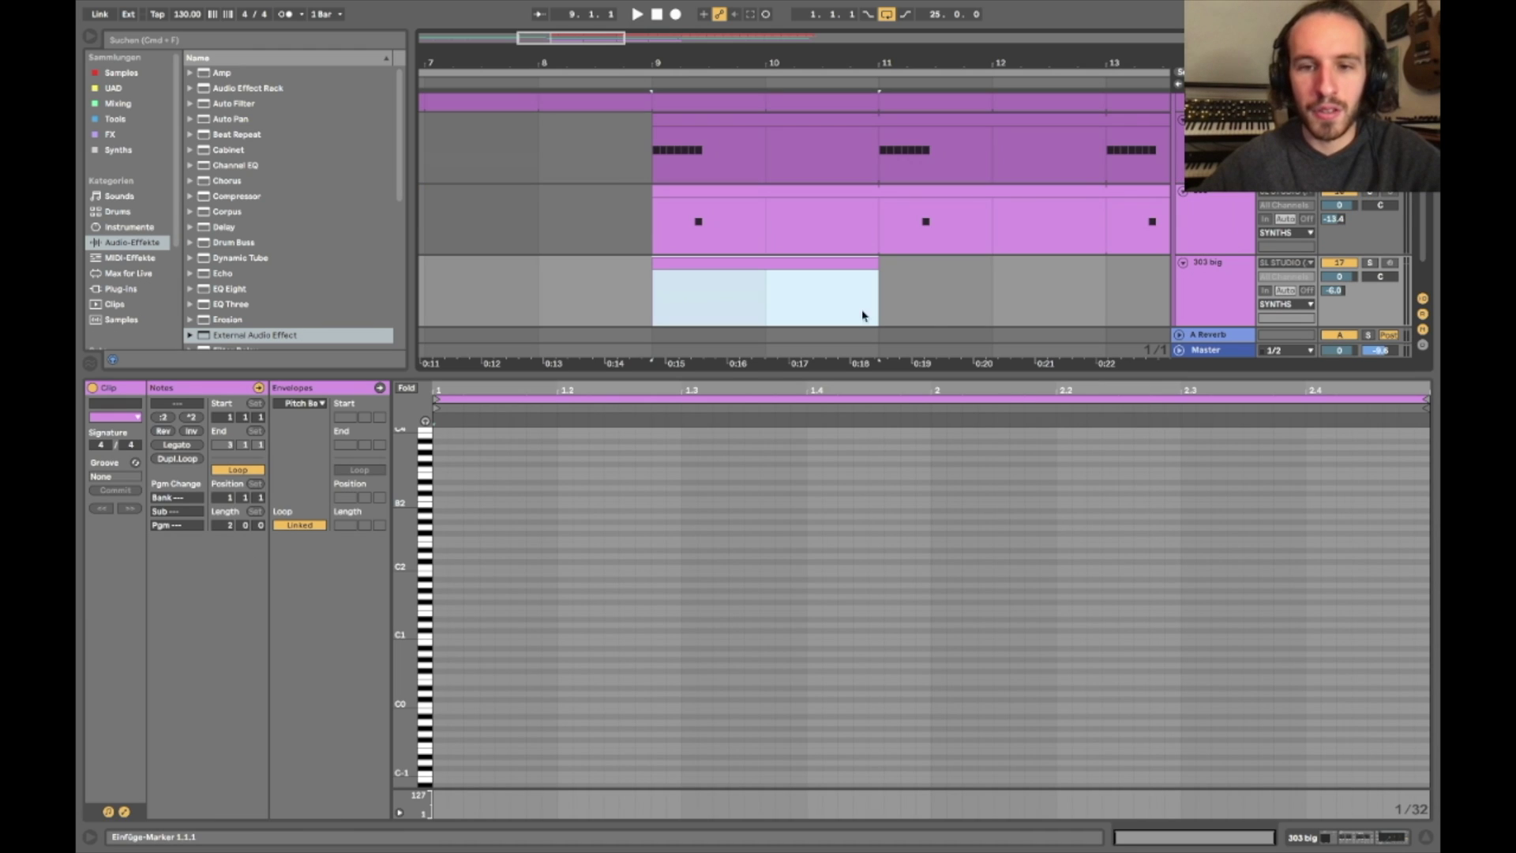
click(1142, 596)
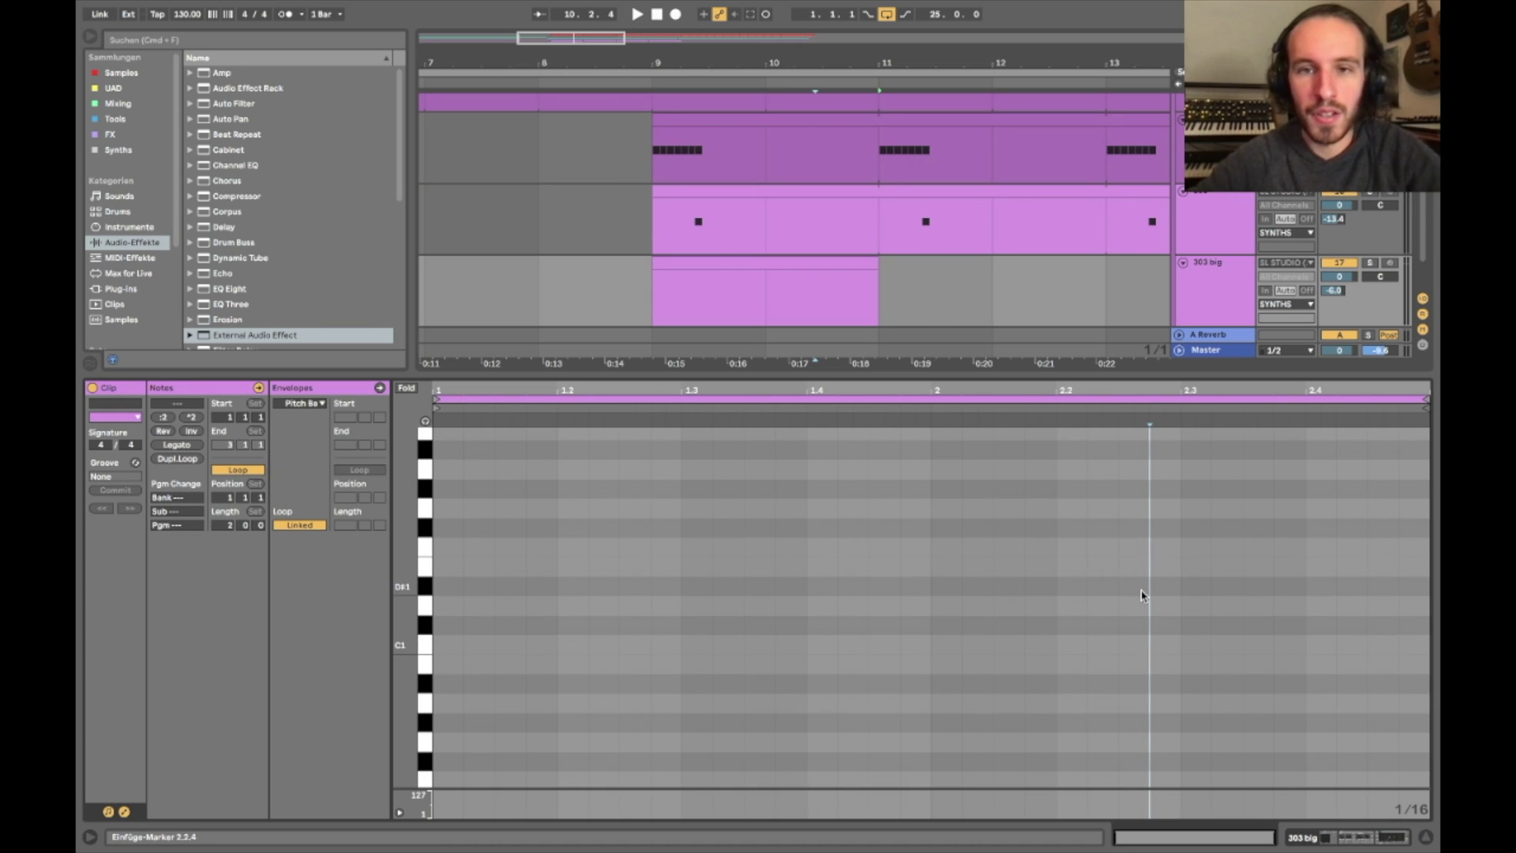
double_click(1386, 509)
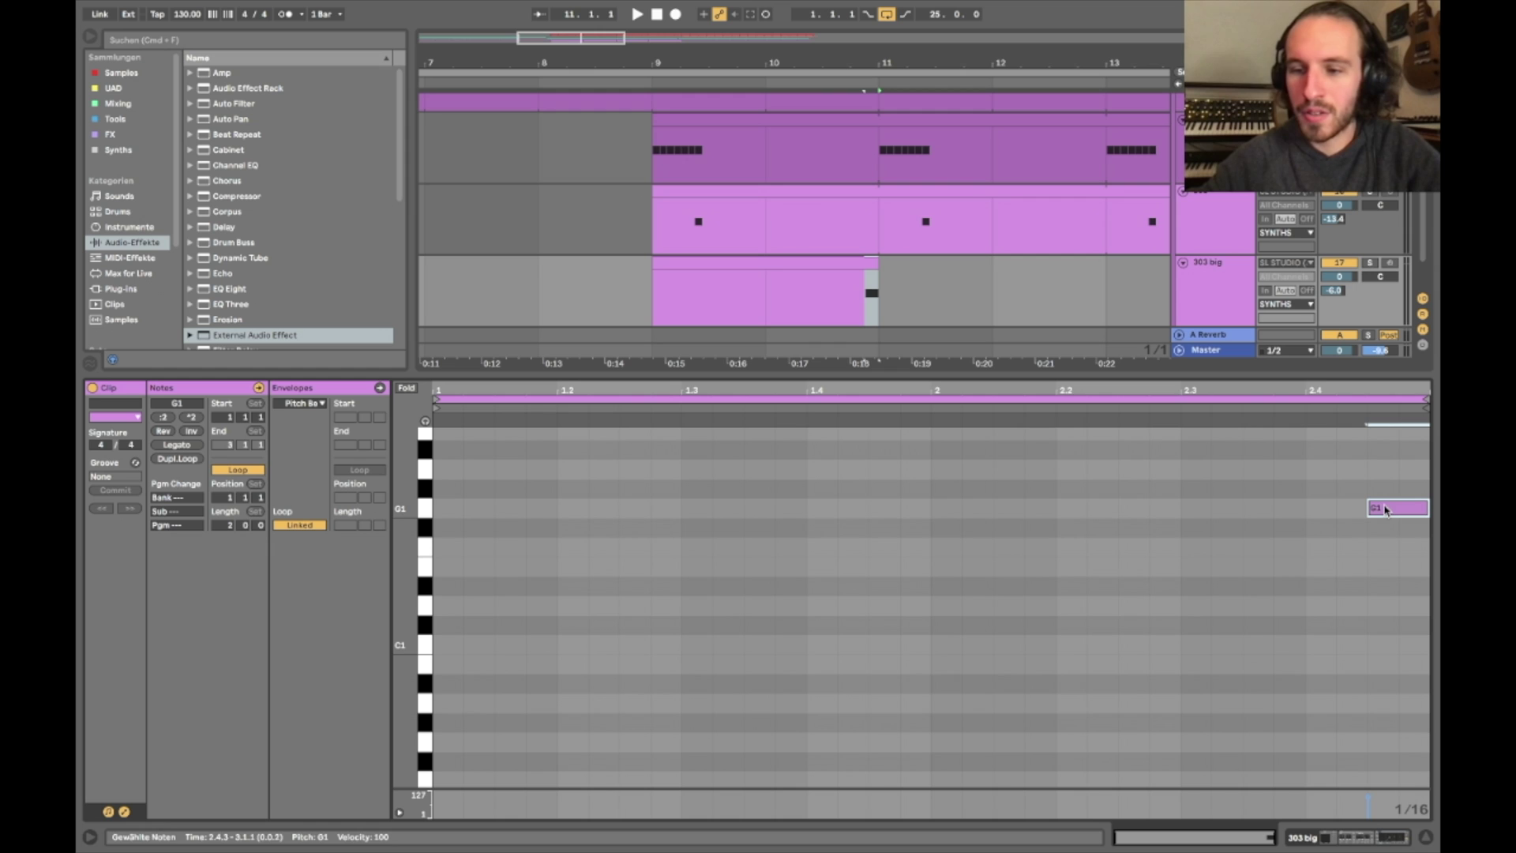
Hide the clip editor and play the arrangement from bar 9 with the 303 big note
click(640, 292)
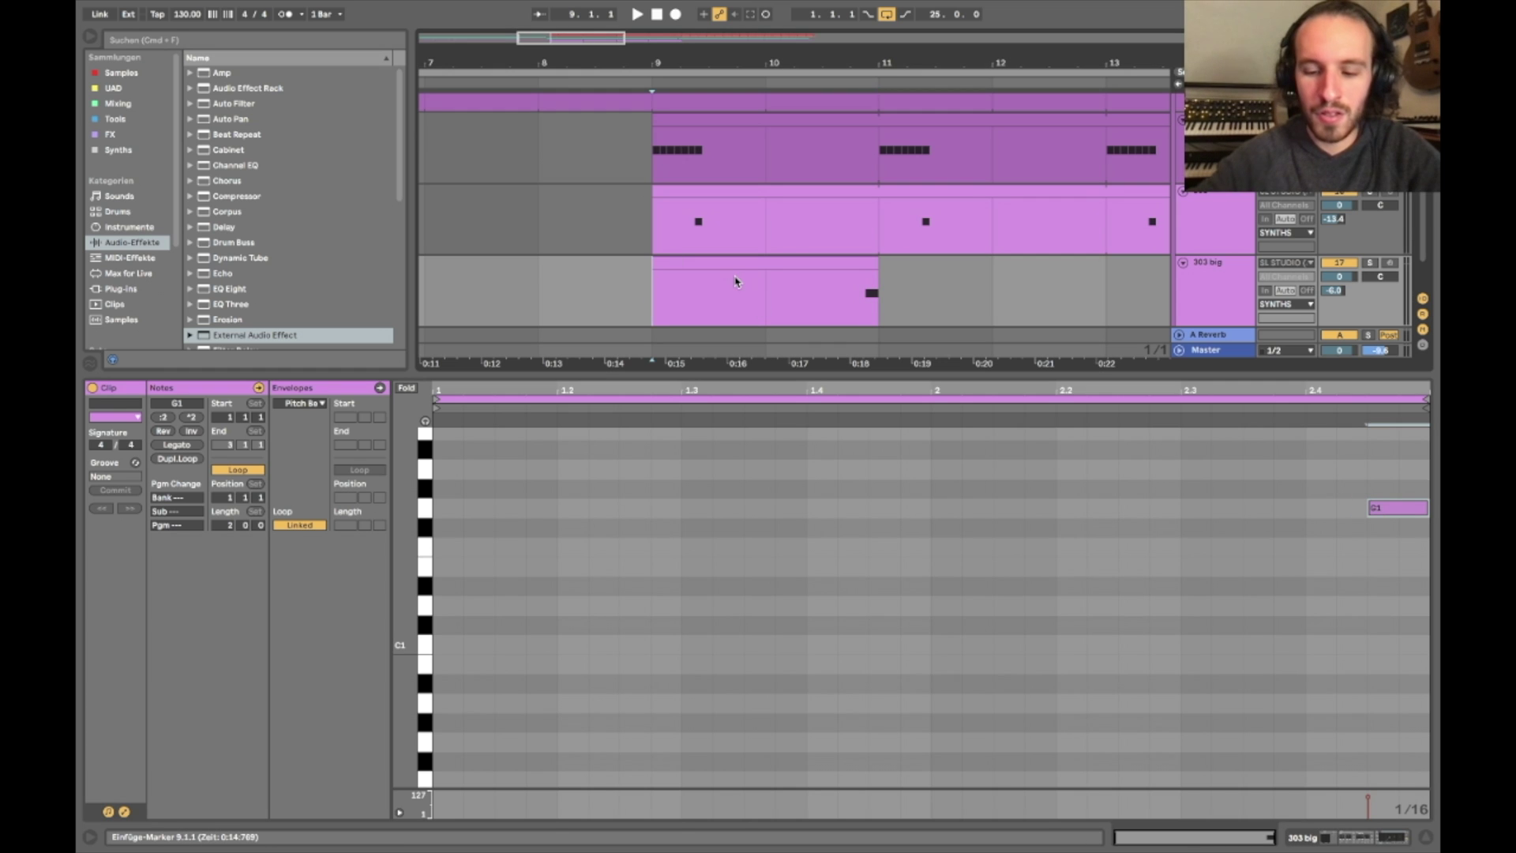
key(super+alt+l)
key(space)
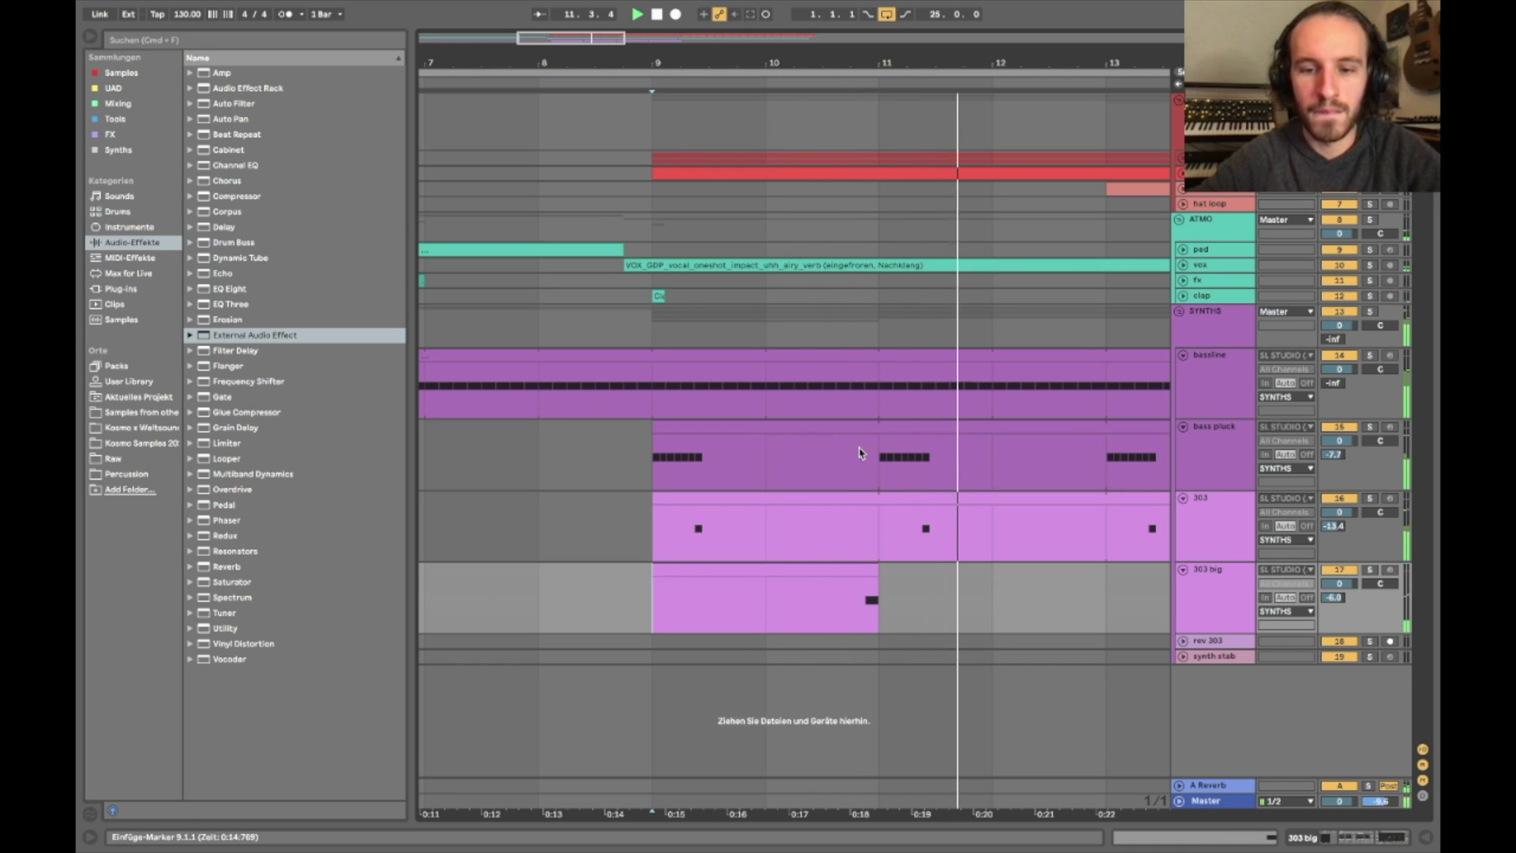
Solo the 303 big track and play it from bar 10 to hear its note alone
click(771, 590)
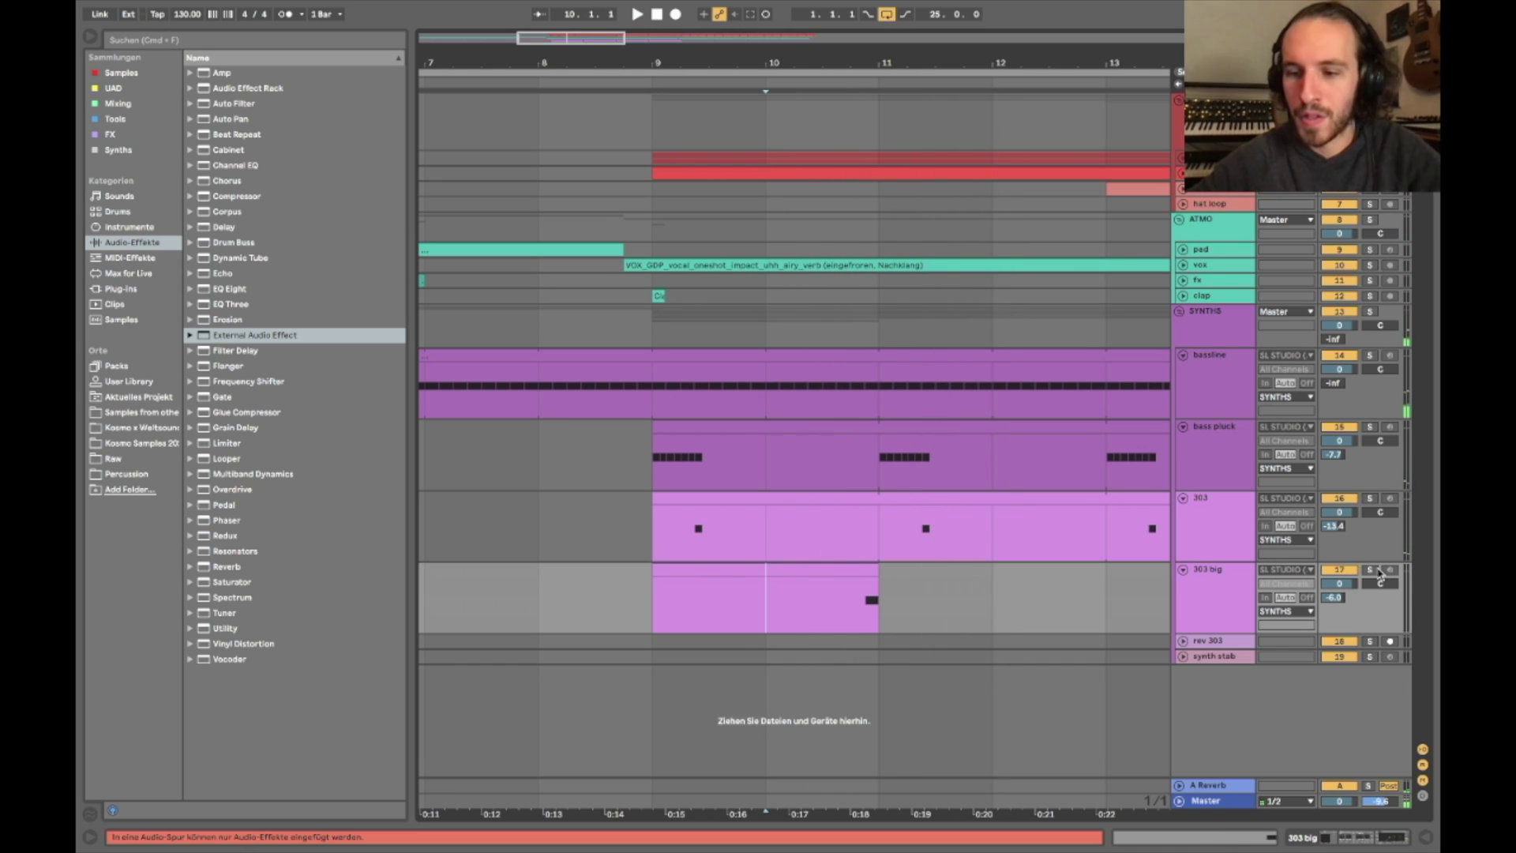
click(776, 601)
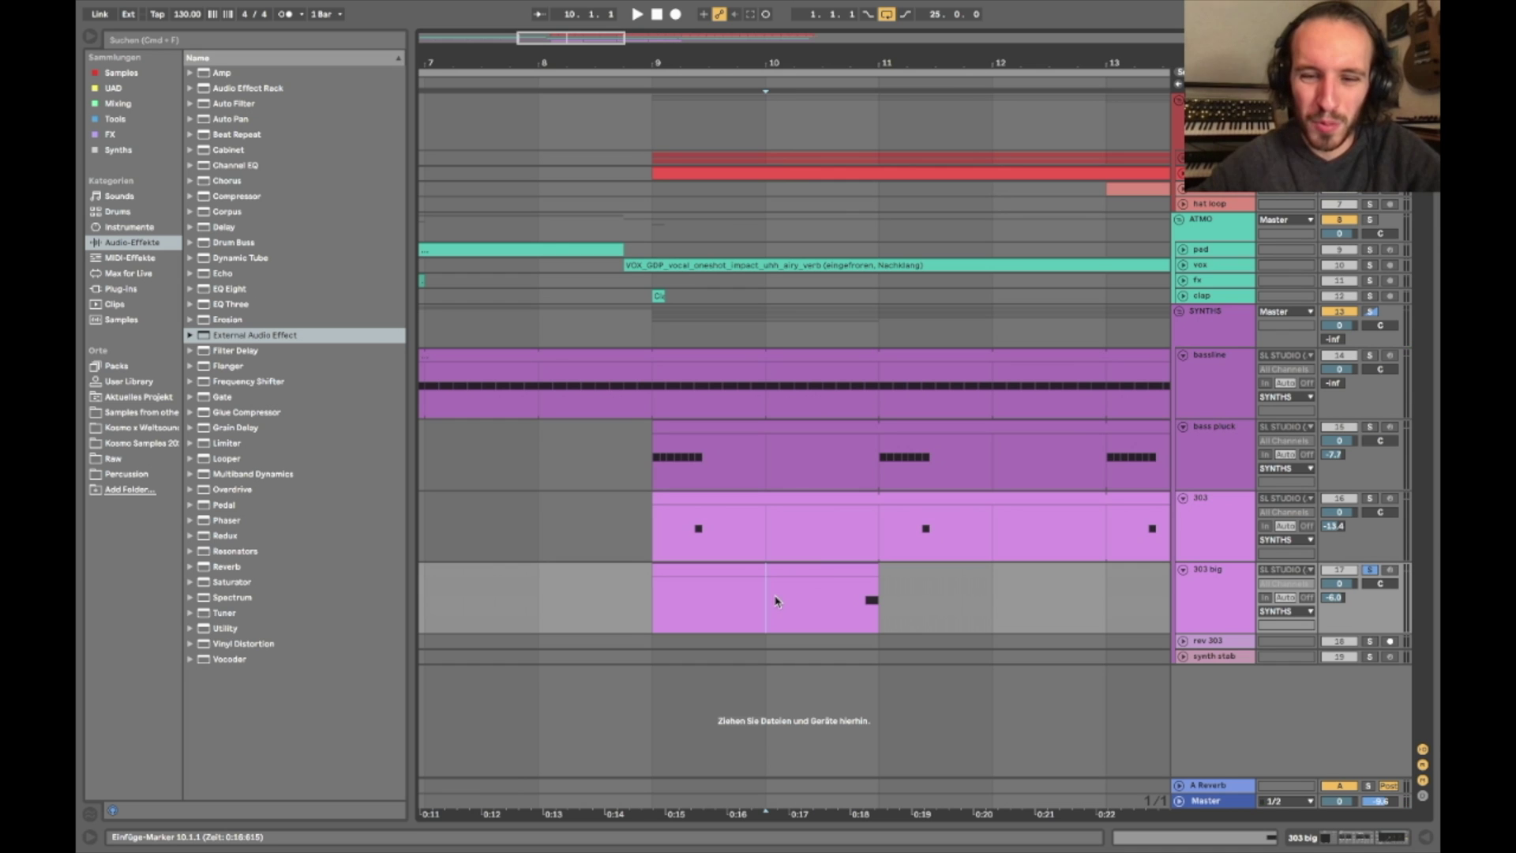
scroll(776, 602, up, 3)
key(space)
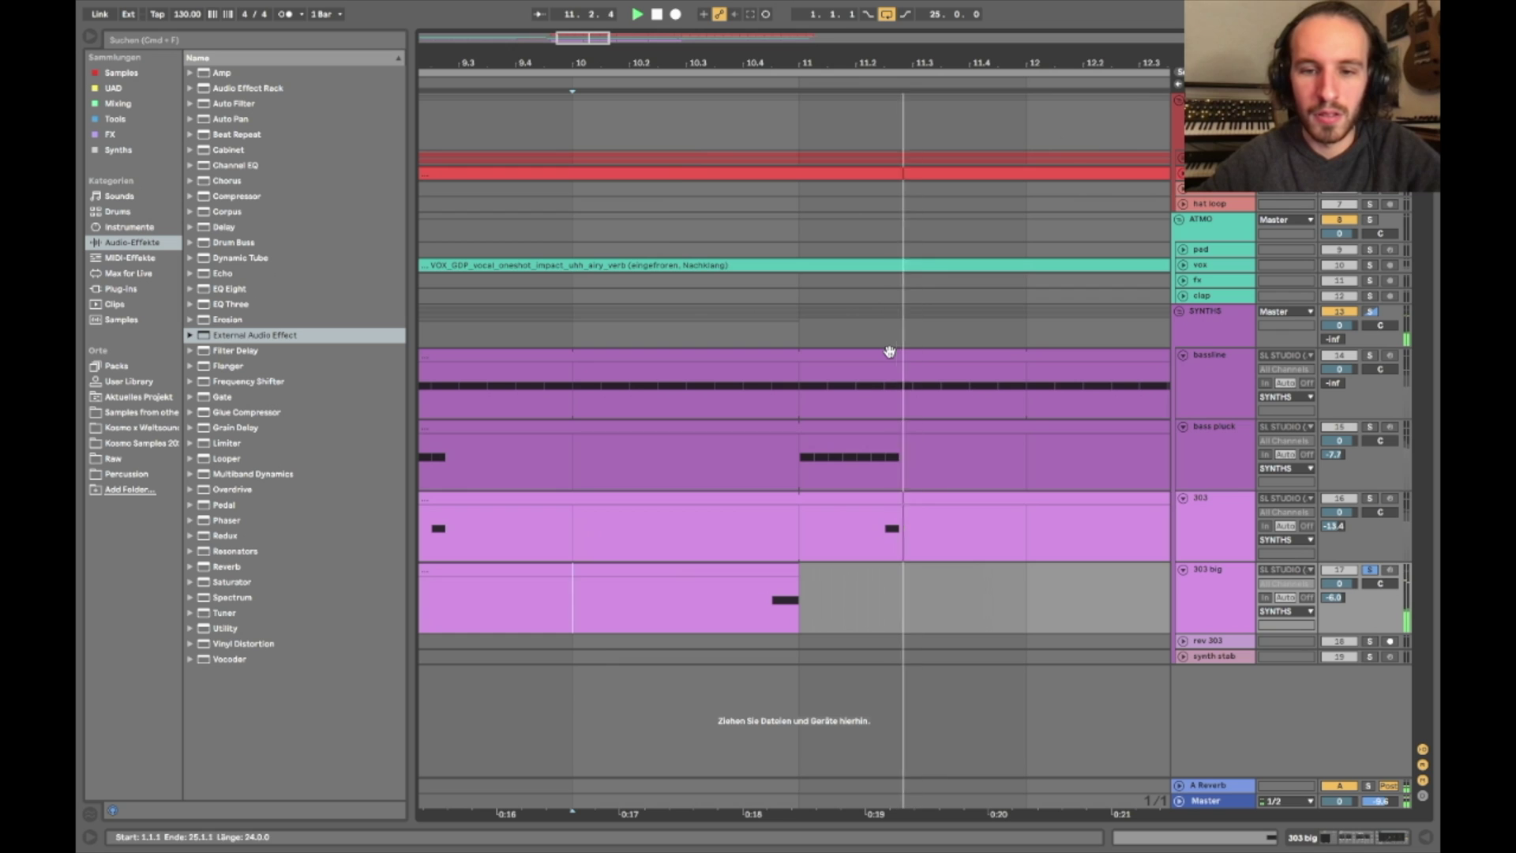
scroll(806, 546, down, 5)
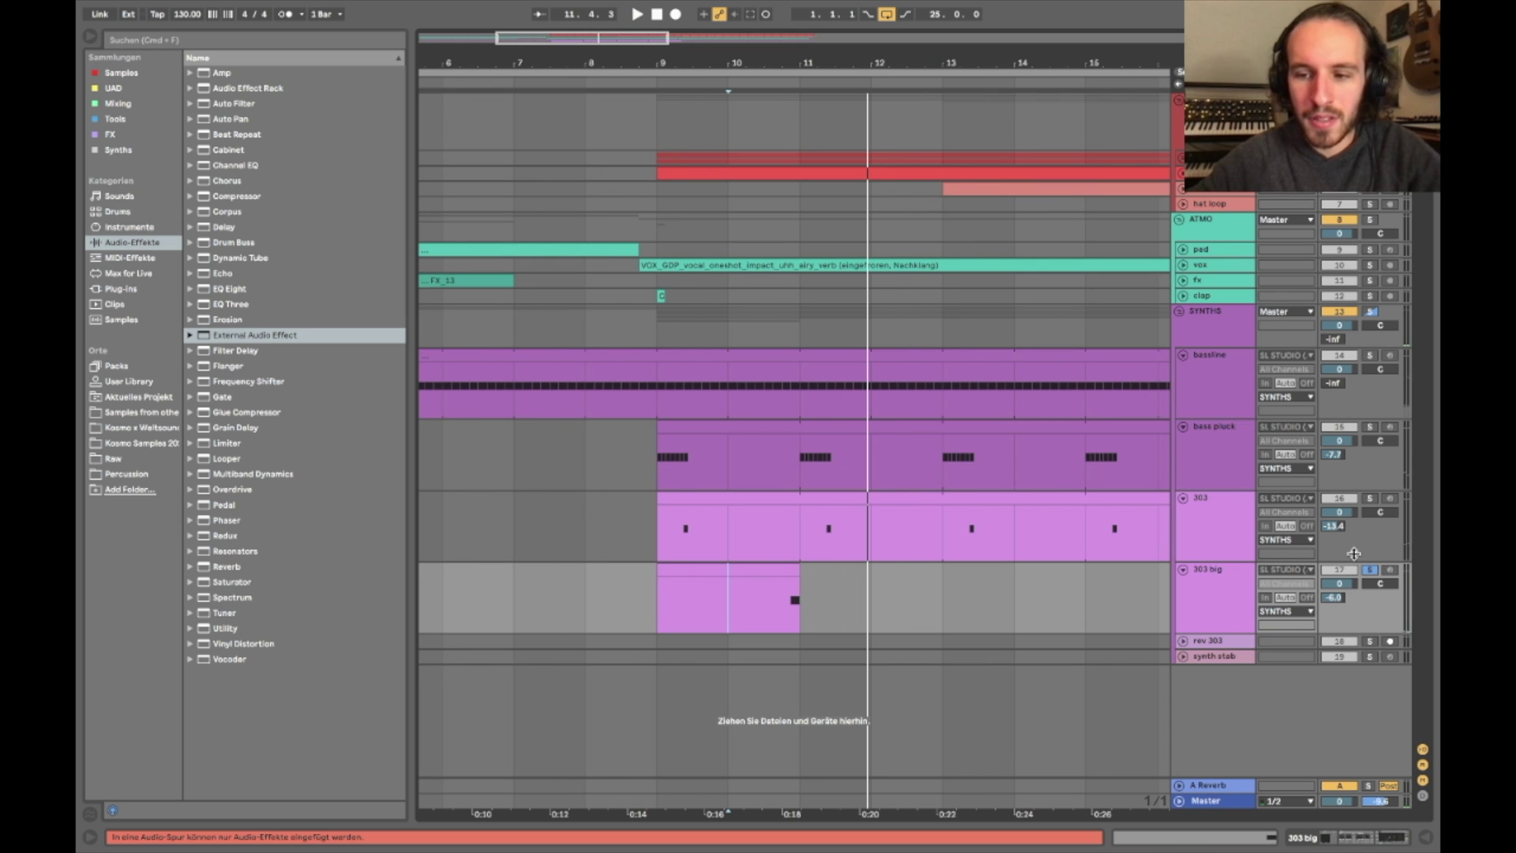
Move the G1 note in the 303 big clip one beat earlier to 2.3.3 and play the arrangement from bar 9
double_click(746, 597)
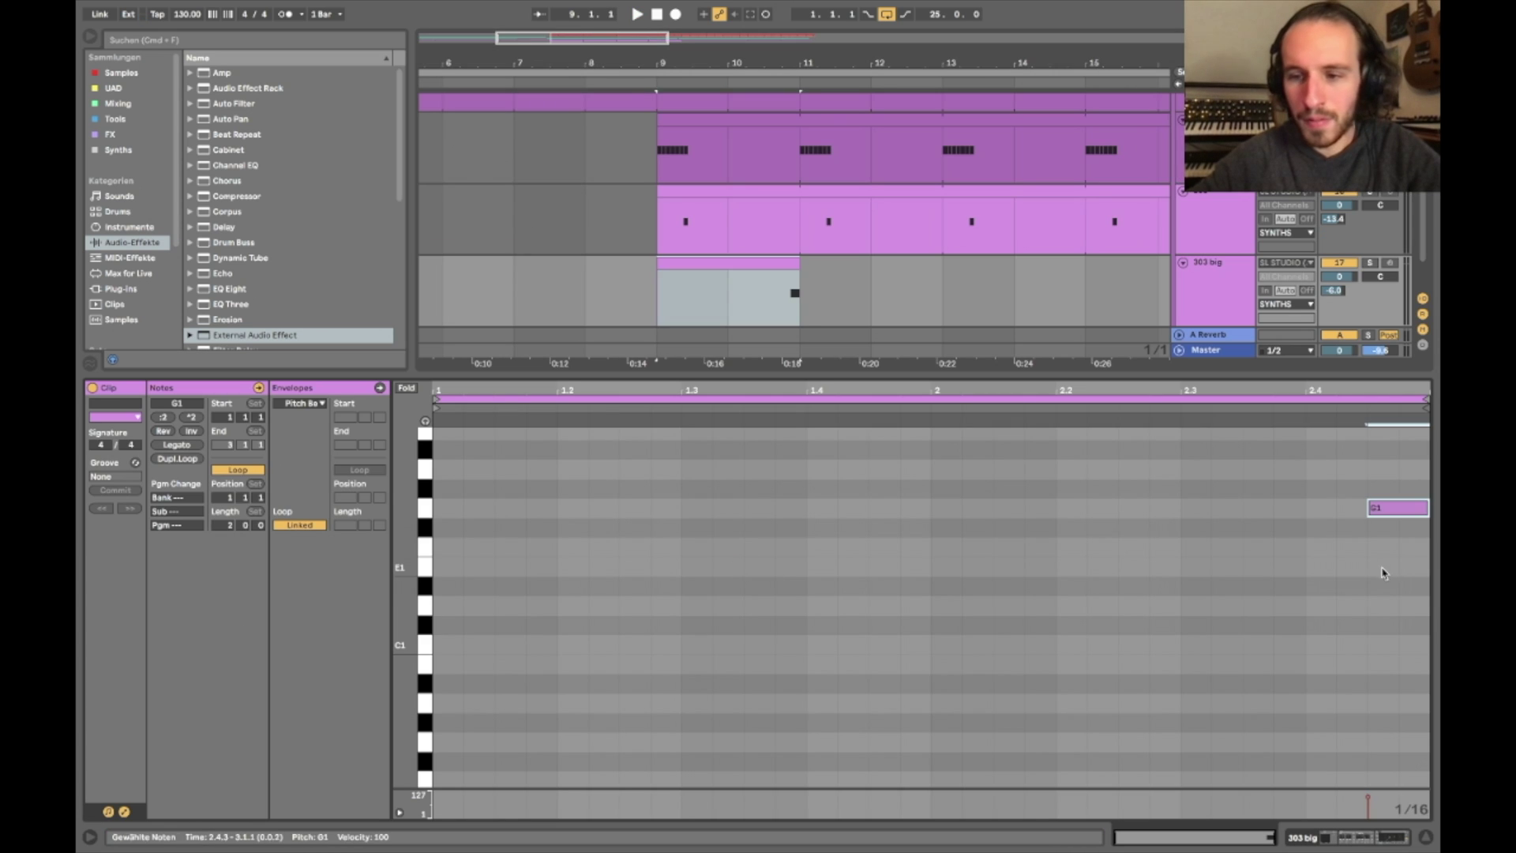
click(1382, 418)
key(Left)
key(Left)
key(Left)
key(Left)
key(super+alt+l)
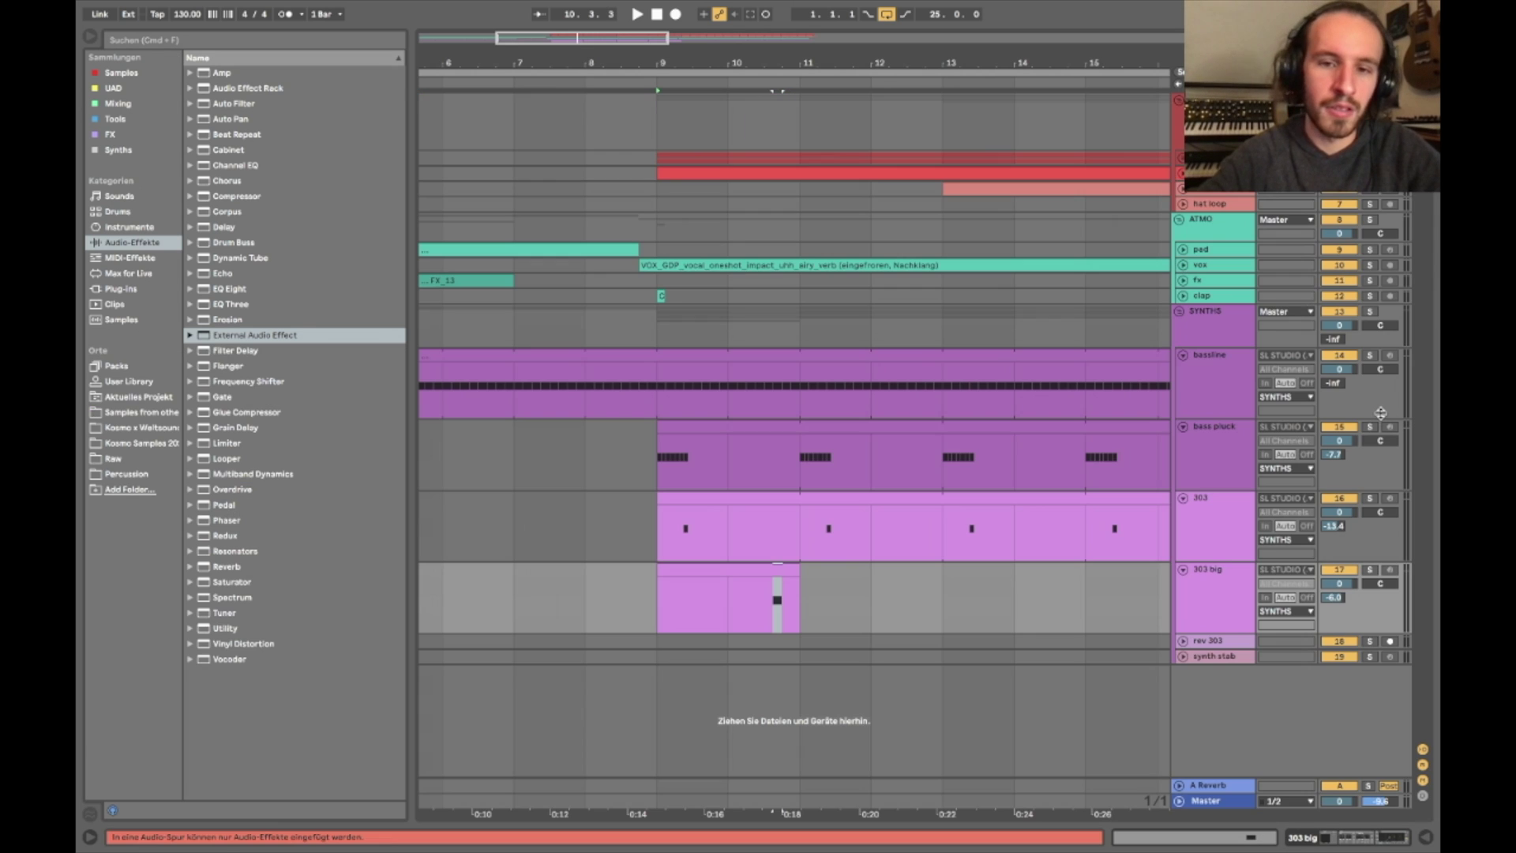
click(637, 598)
key(space)
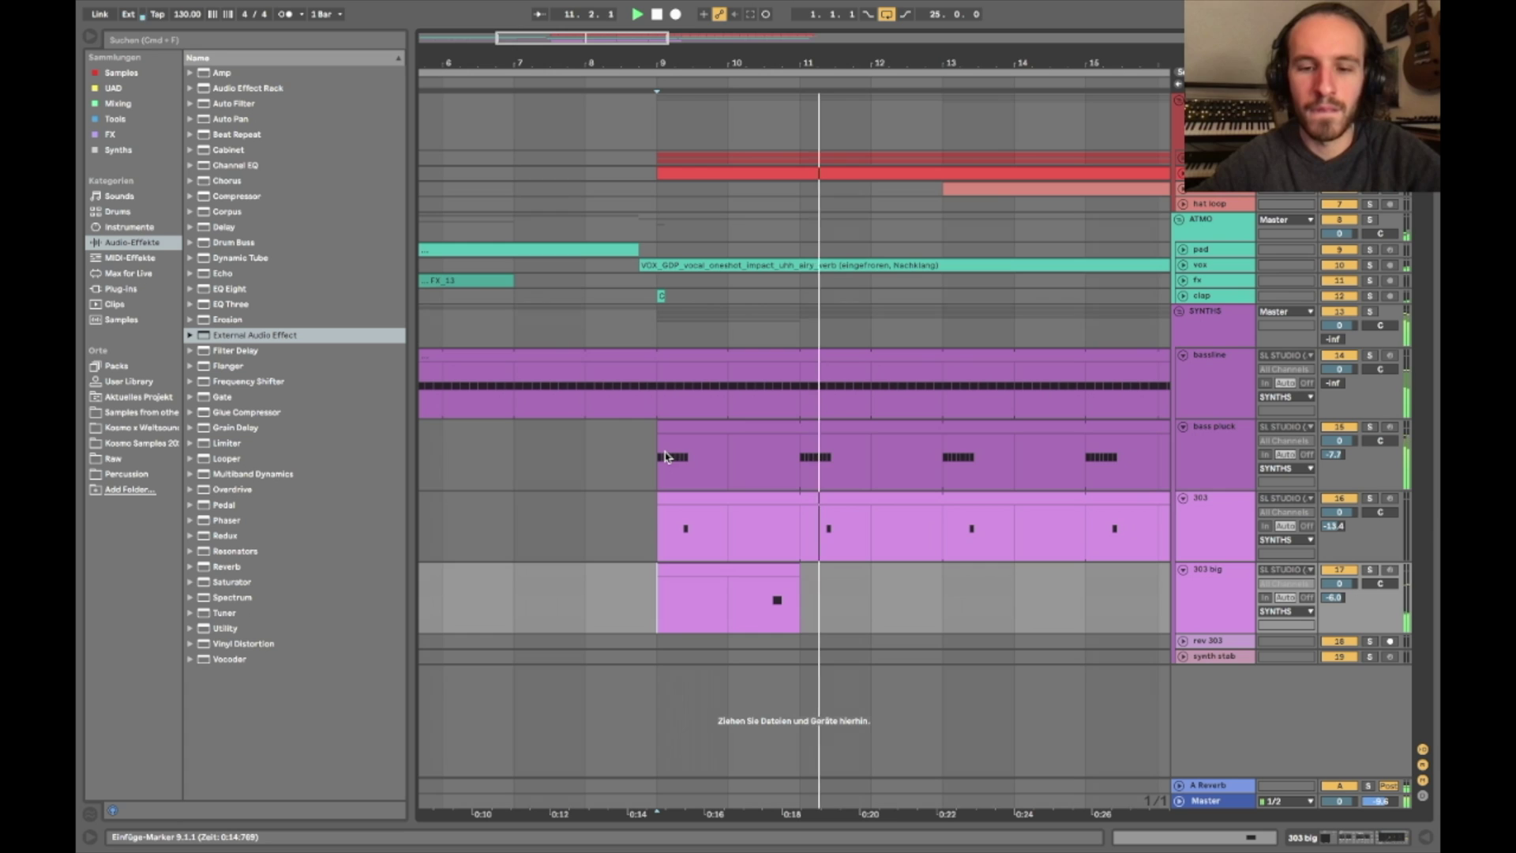
Duplicate the two-bar 303 big clip three times so the pattern fills bars 9 to 17
click(747, 572)
key(super+d)
key(minus)
key(super+d)
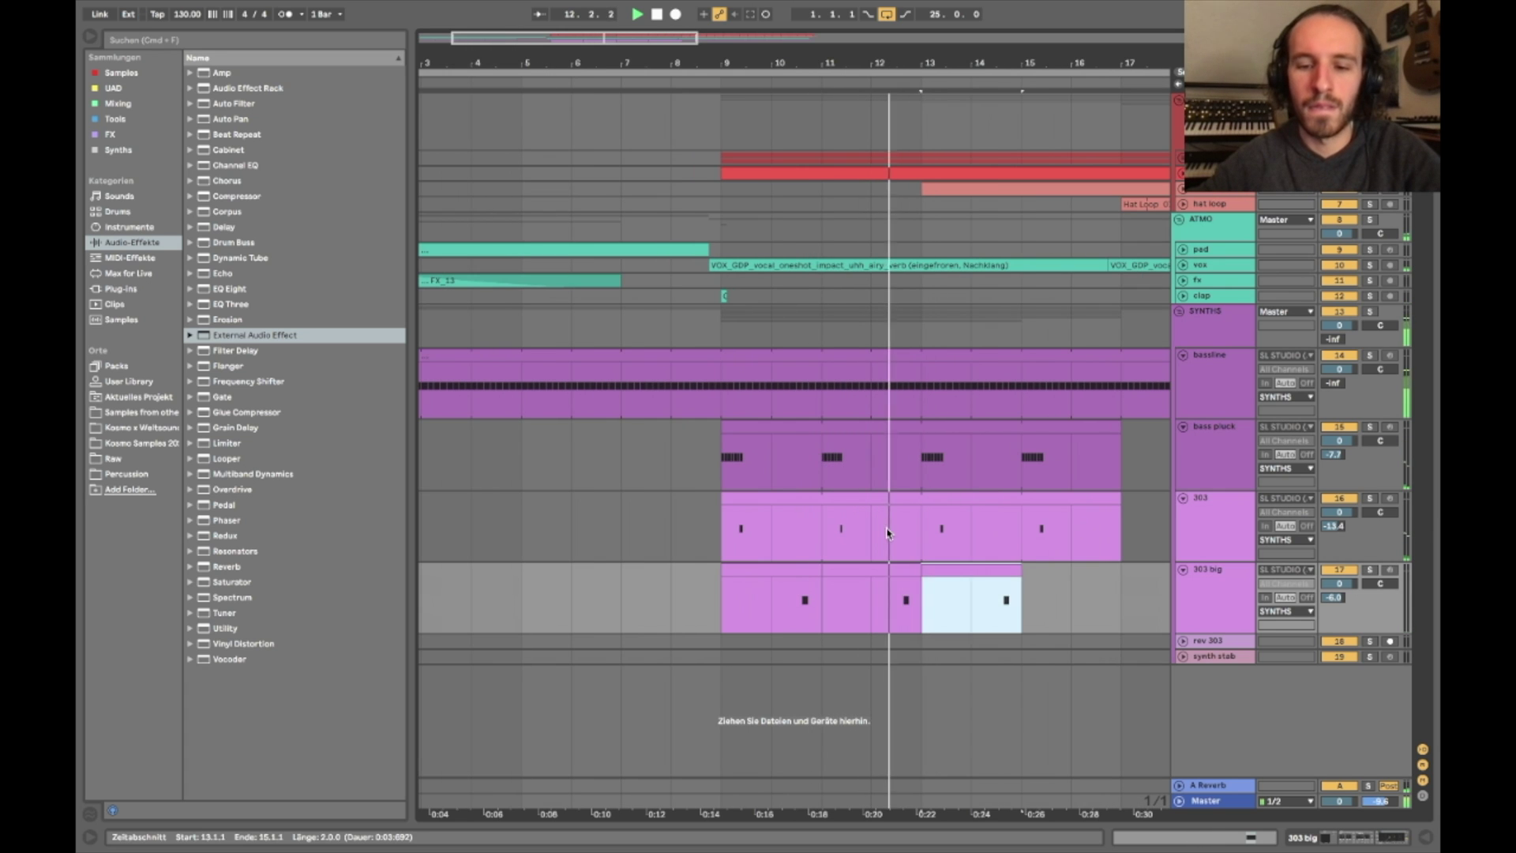
key(super+d)
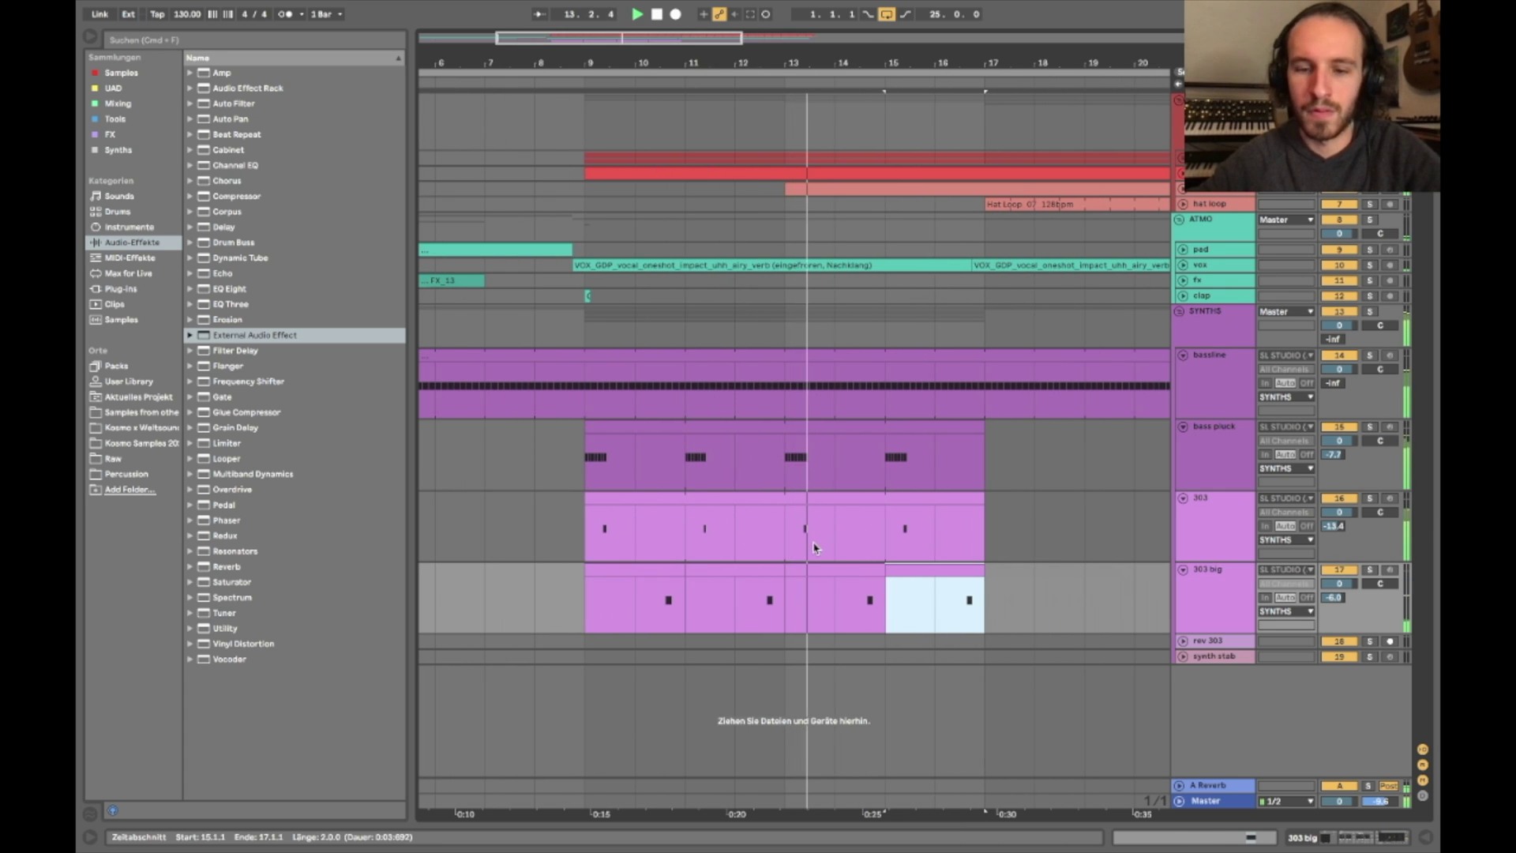
key(minus)
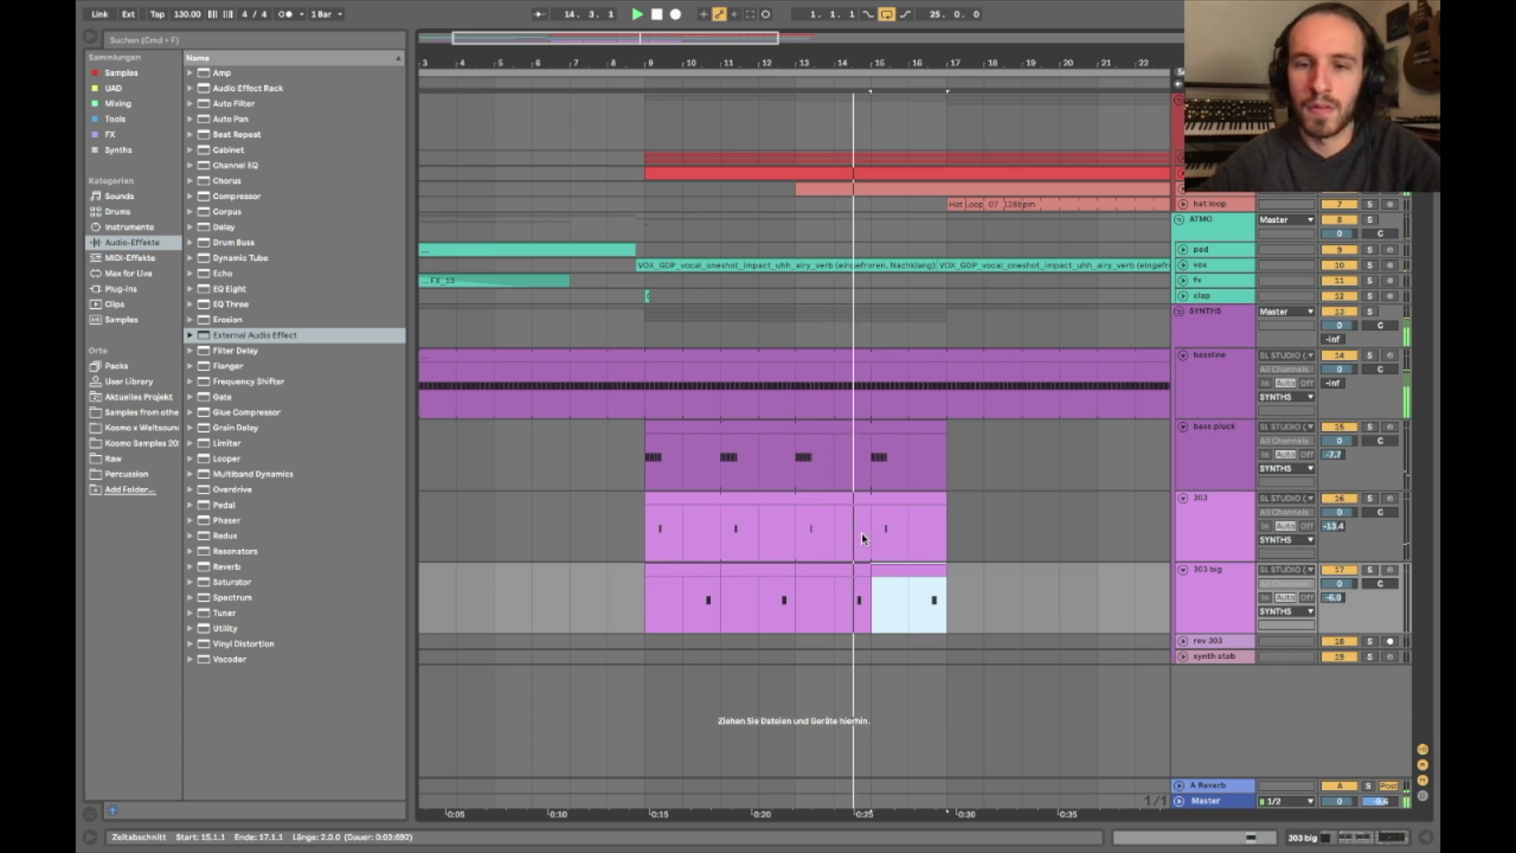
key(plus)
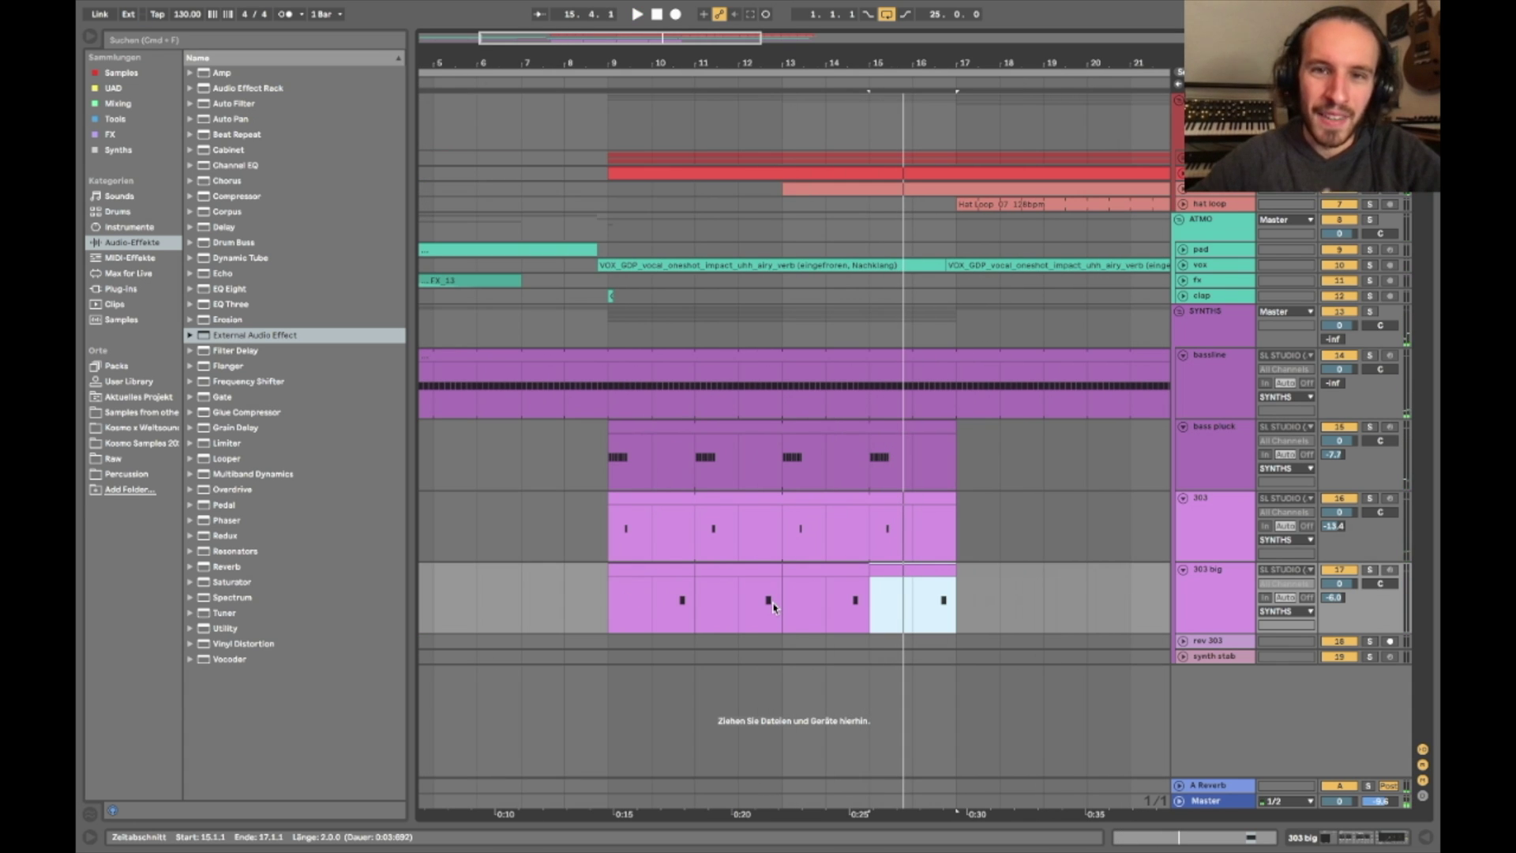
key(space)
Unfold the synth stab track and inspect the oscillator, filter and envelope settings of its Serum patch
drag(613, 454, 968, 658)
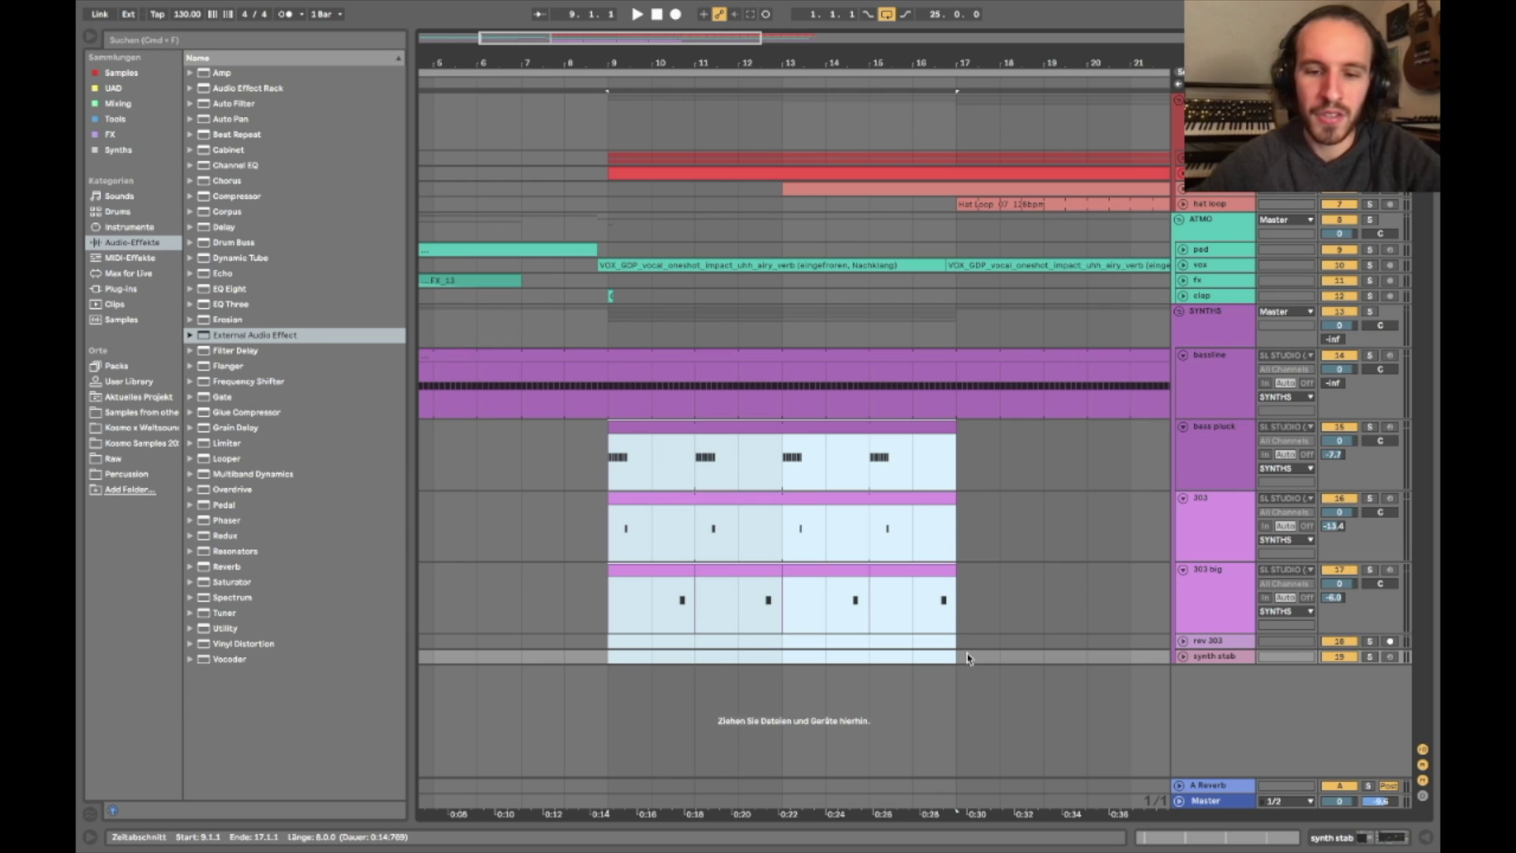
key(super+v)
click(1183, 656)
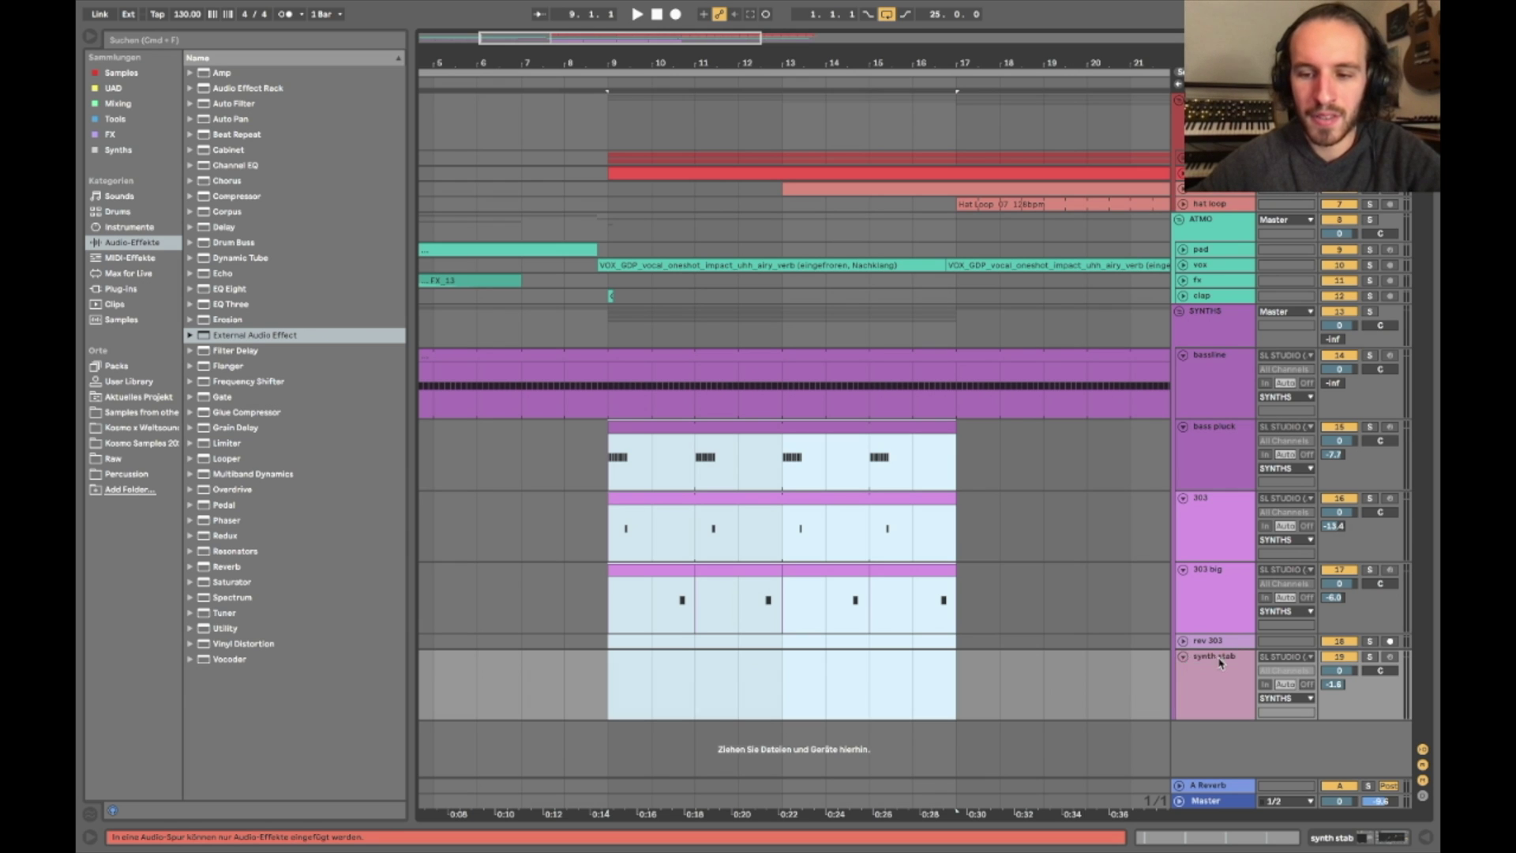
click(1220, 662)
click(1221, 576)
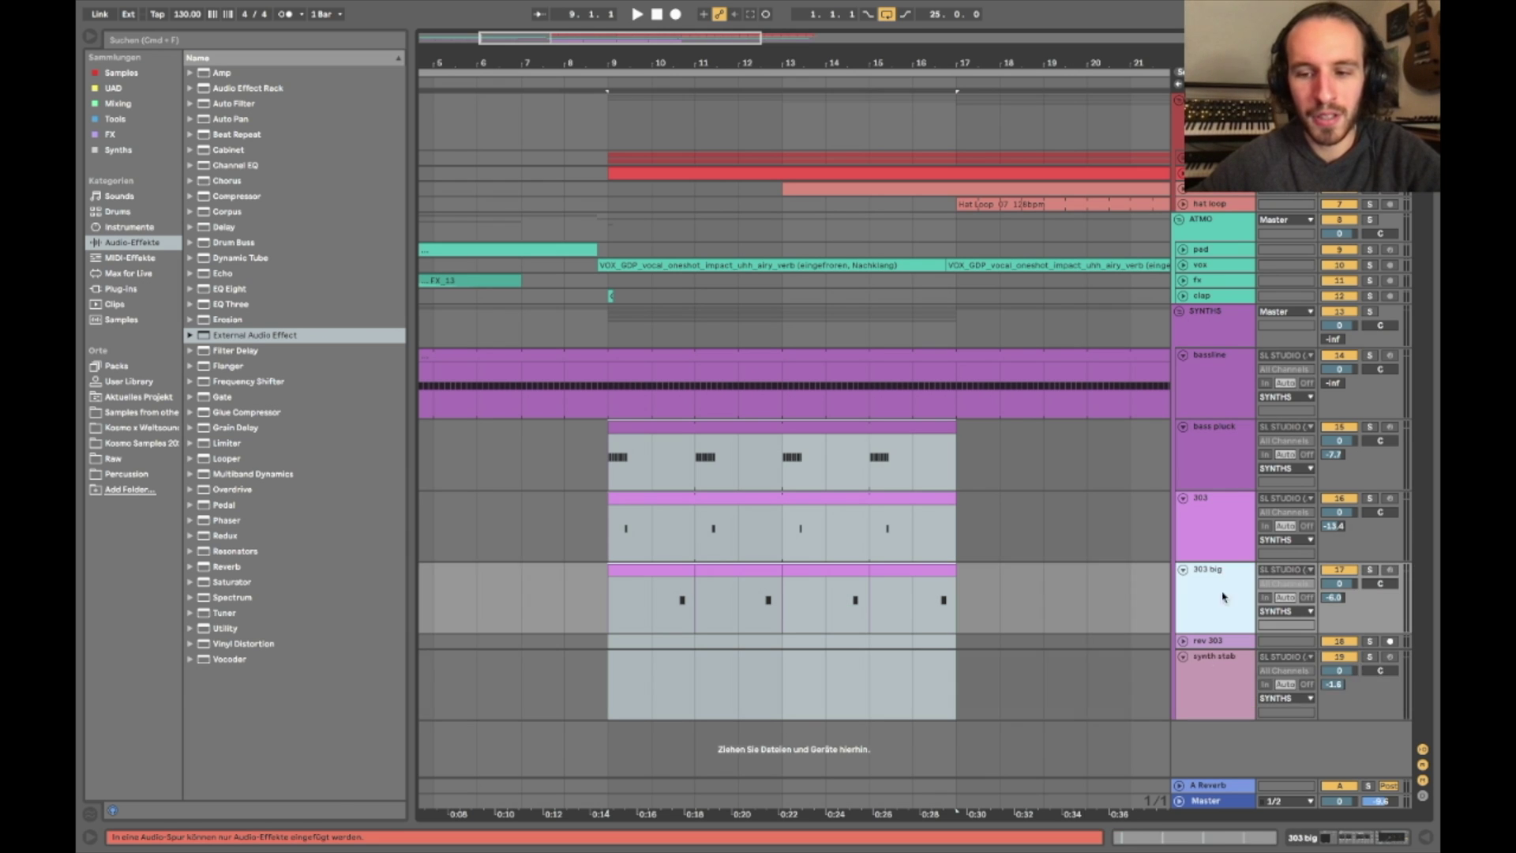
double_click(1203, 670)
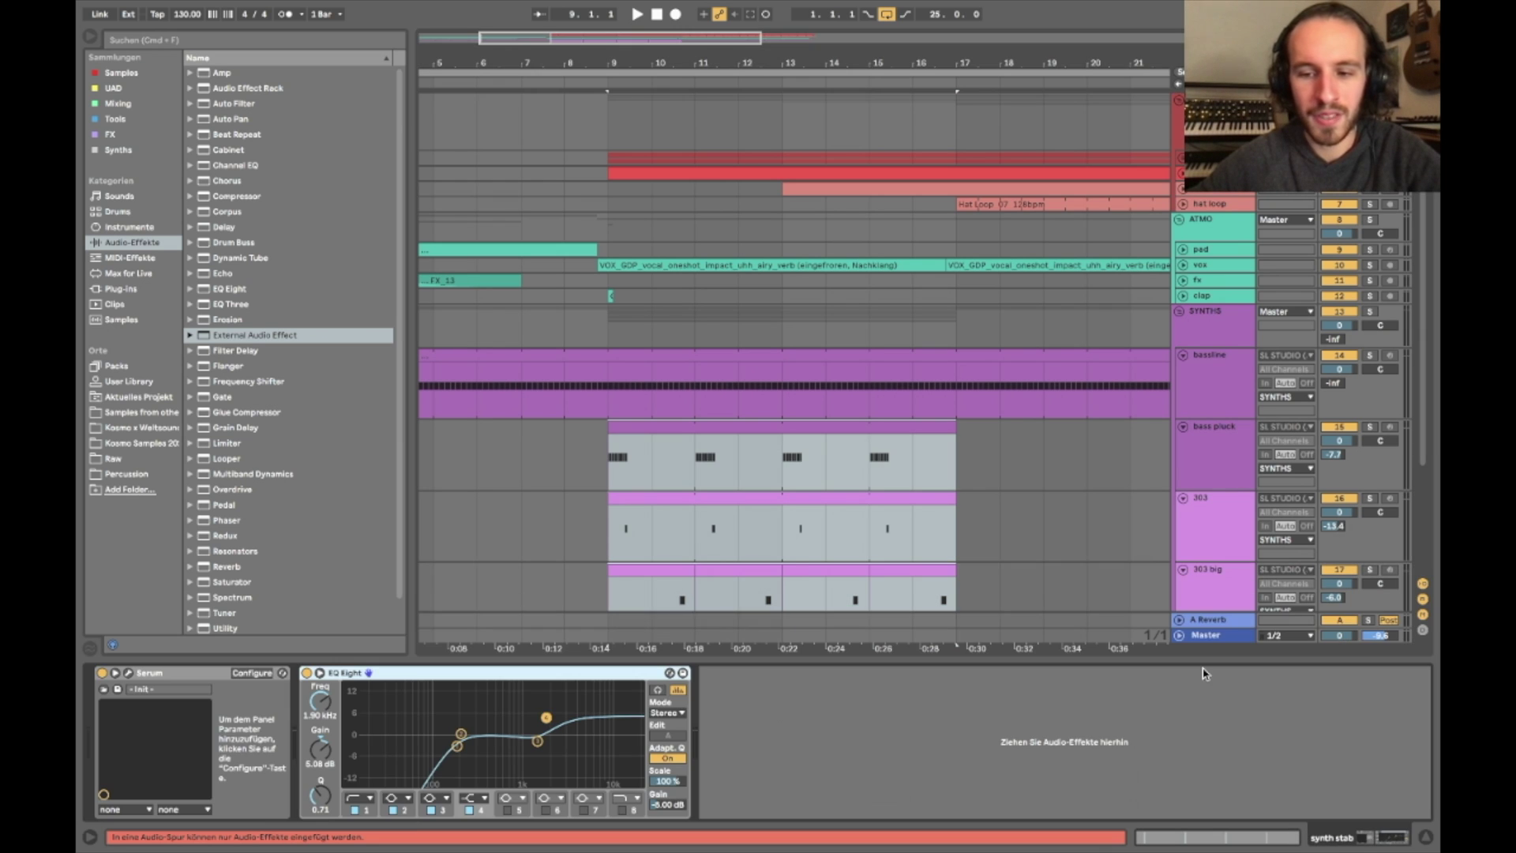
click(128, 673)
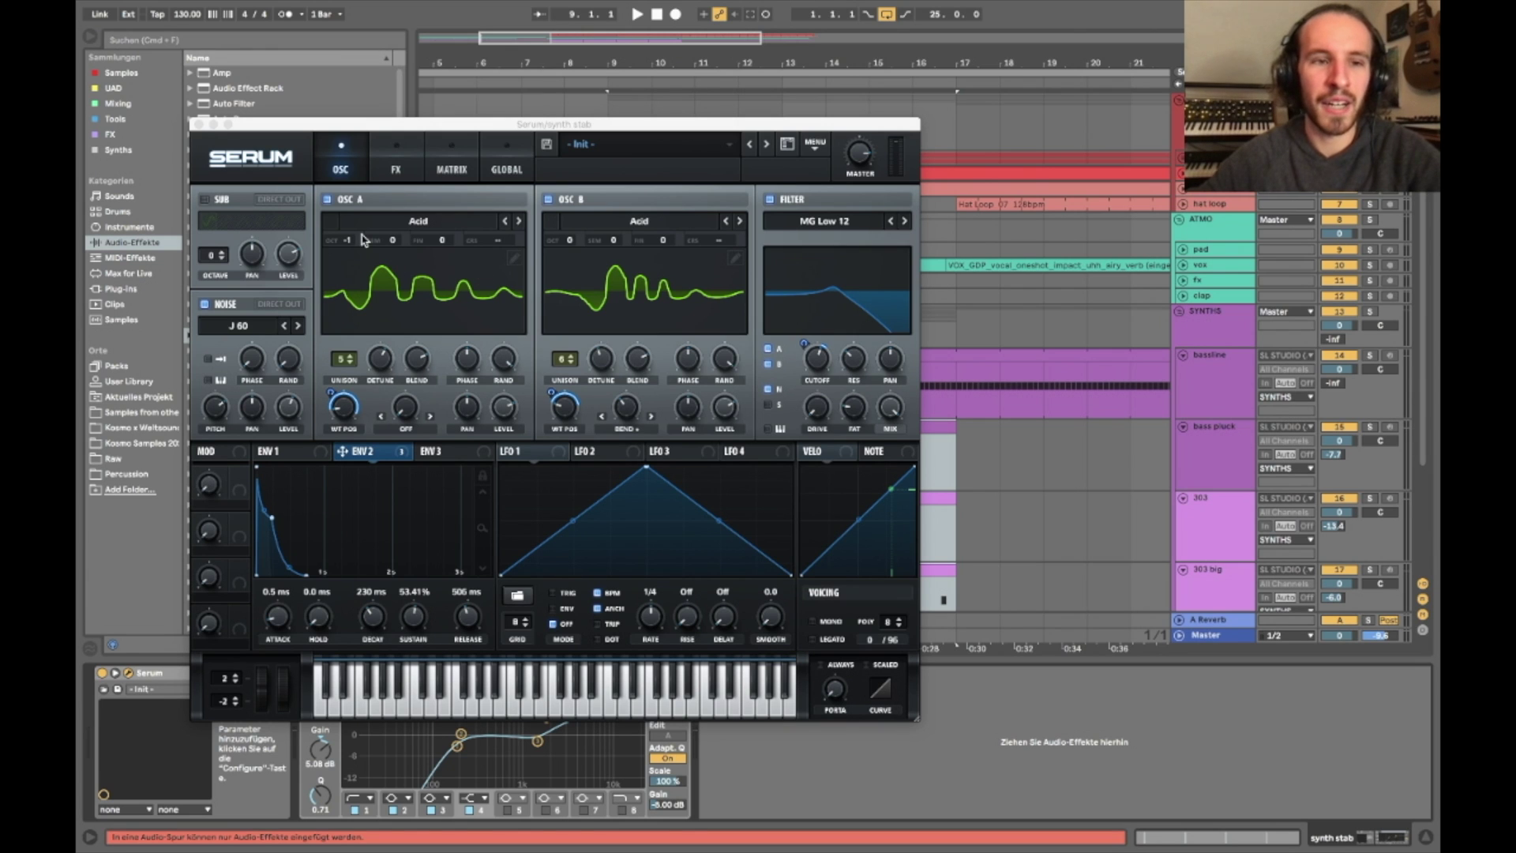
click(199, 124)
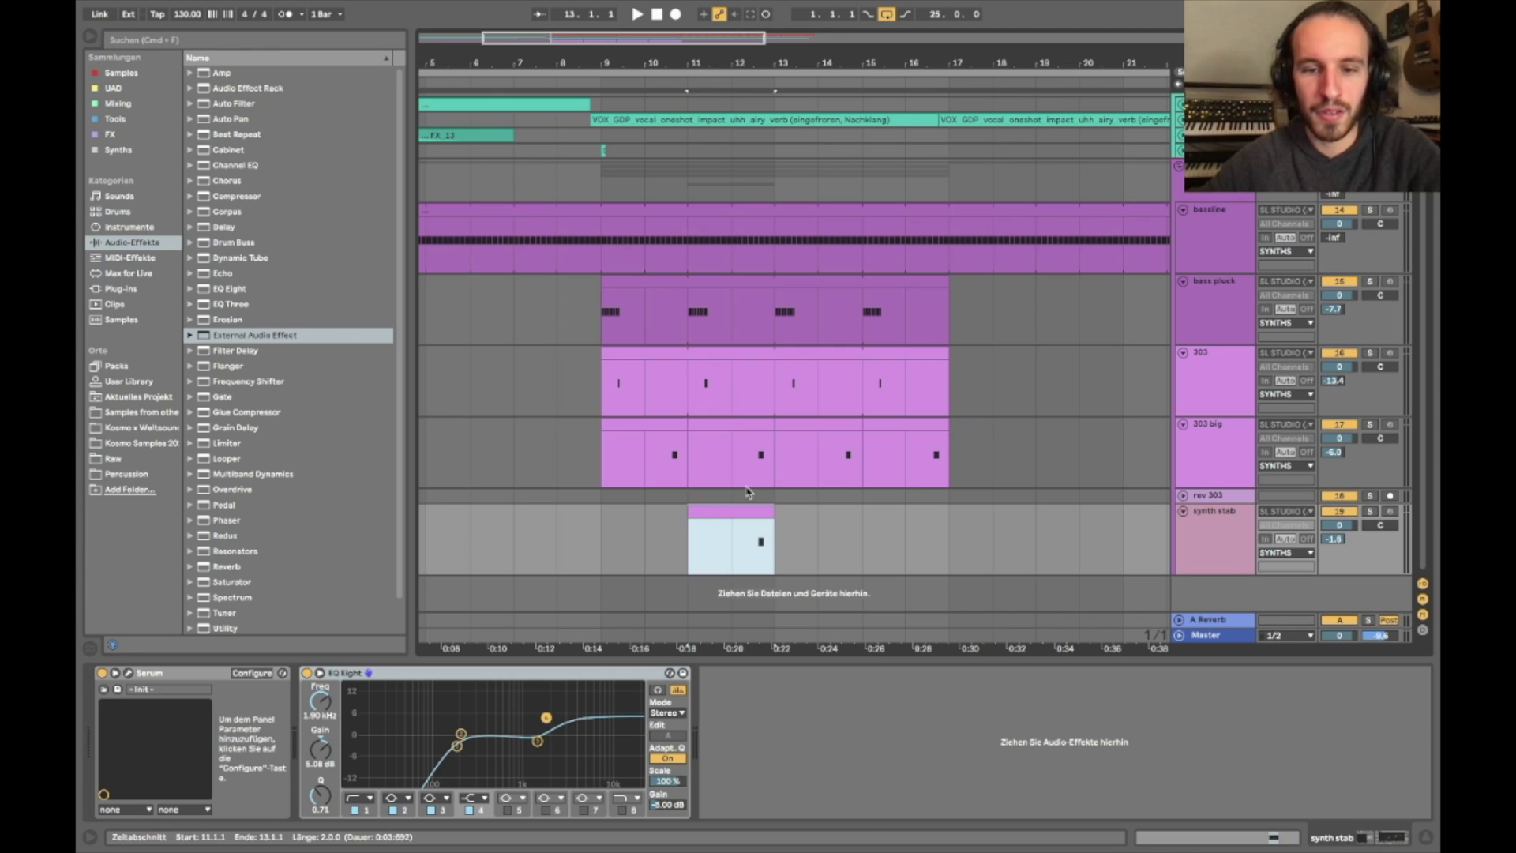
Delete the 303 big clip from bar 11 to 13 and play the synth stab clip from bar 12
click(753, 437)
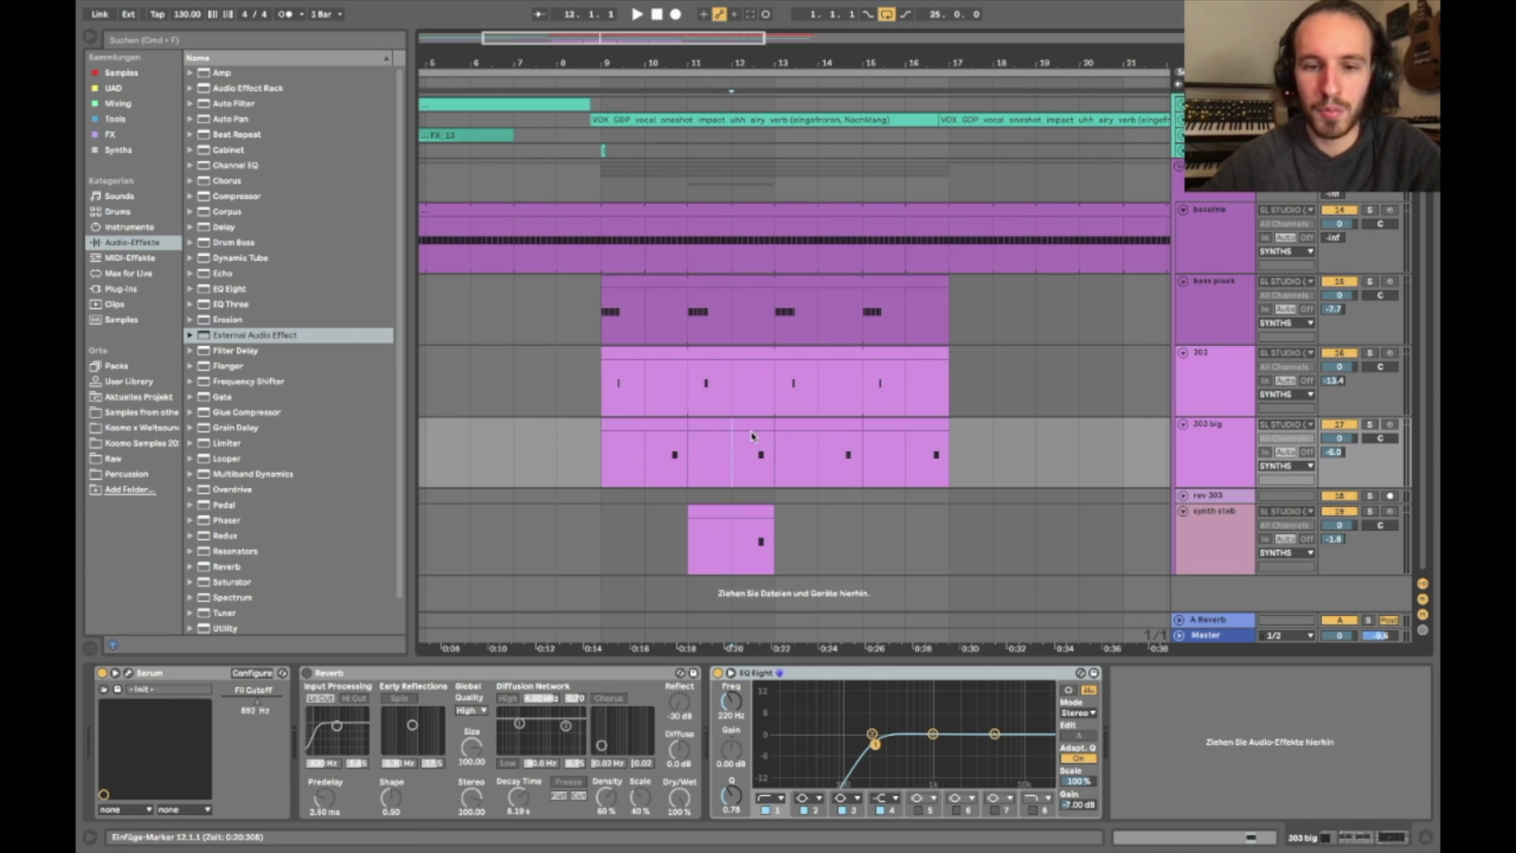
drag(753, 437, 745, 431)
key(Delete)
click(757, 540)
key(space)
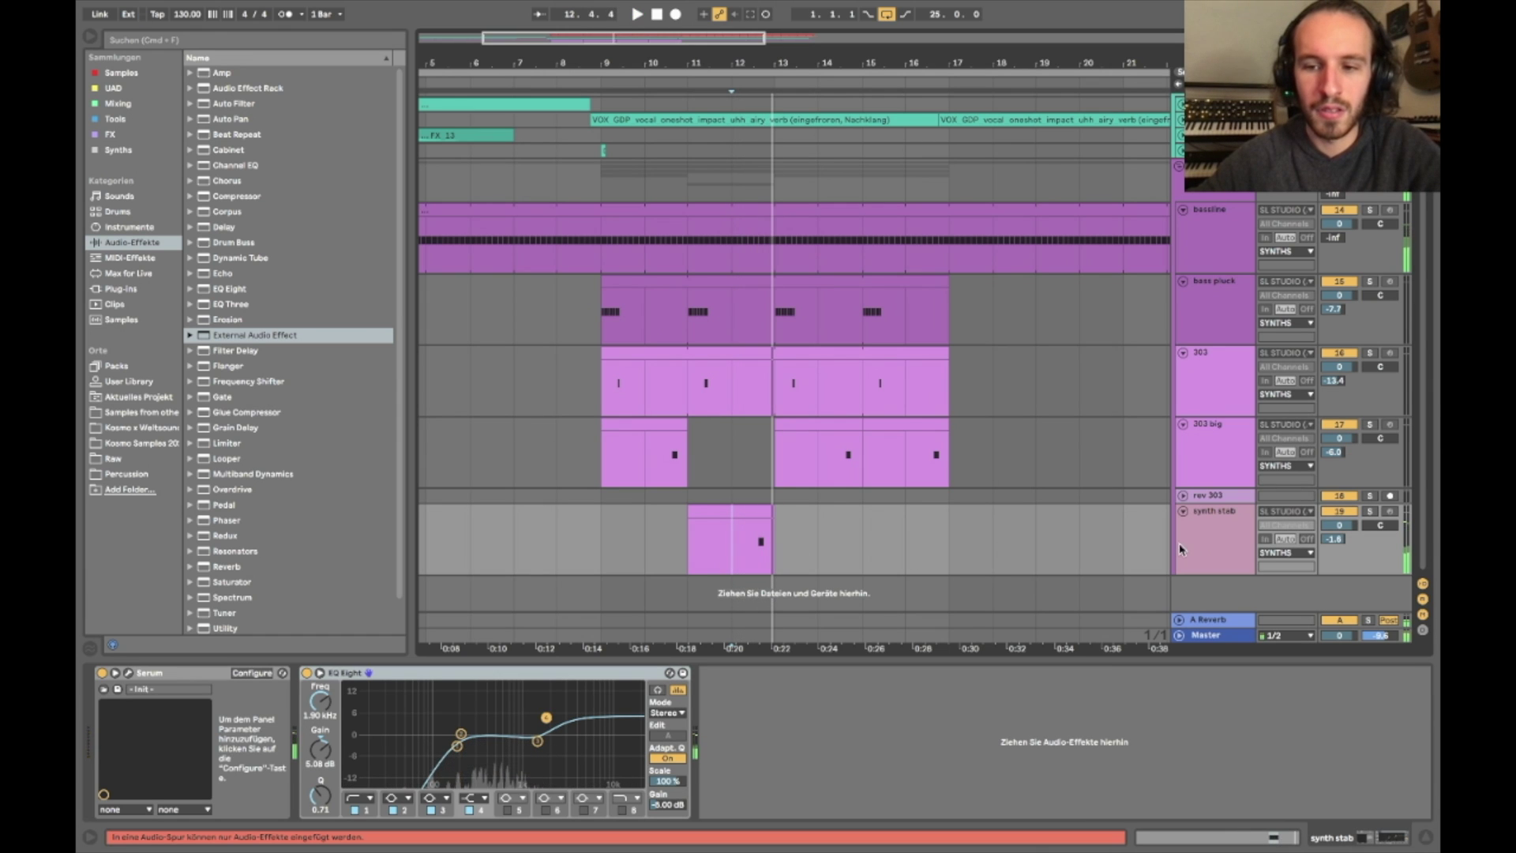
Give the synth stab clip its track's colour, raise its G1 note one octave to G2, and play from bar 12
right_click(1203, 546)
click(1227, 796)
double_click(761, 542)
click(1241, 518)
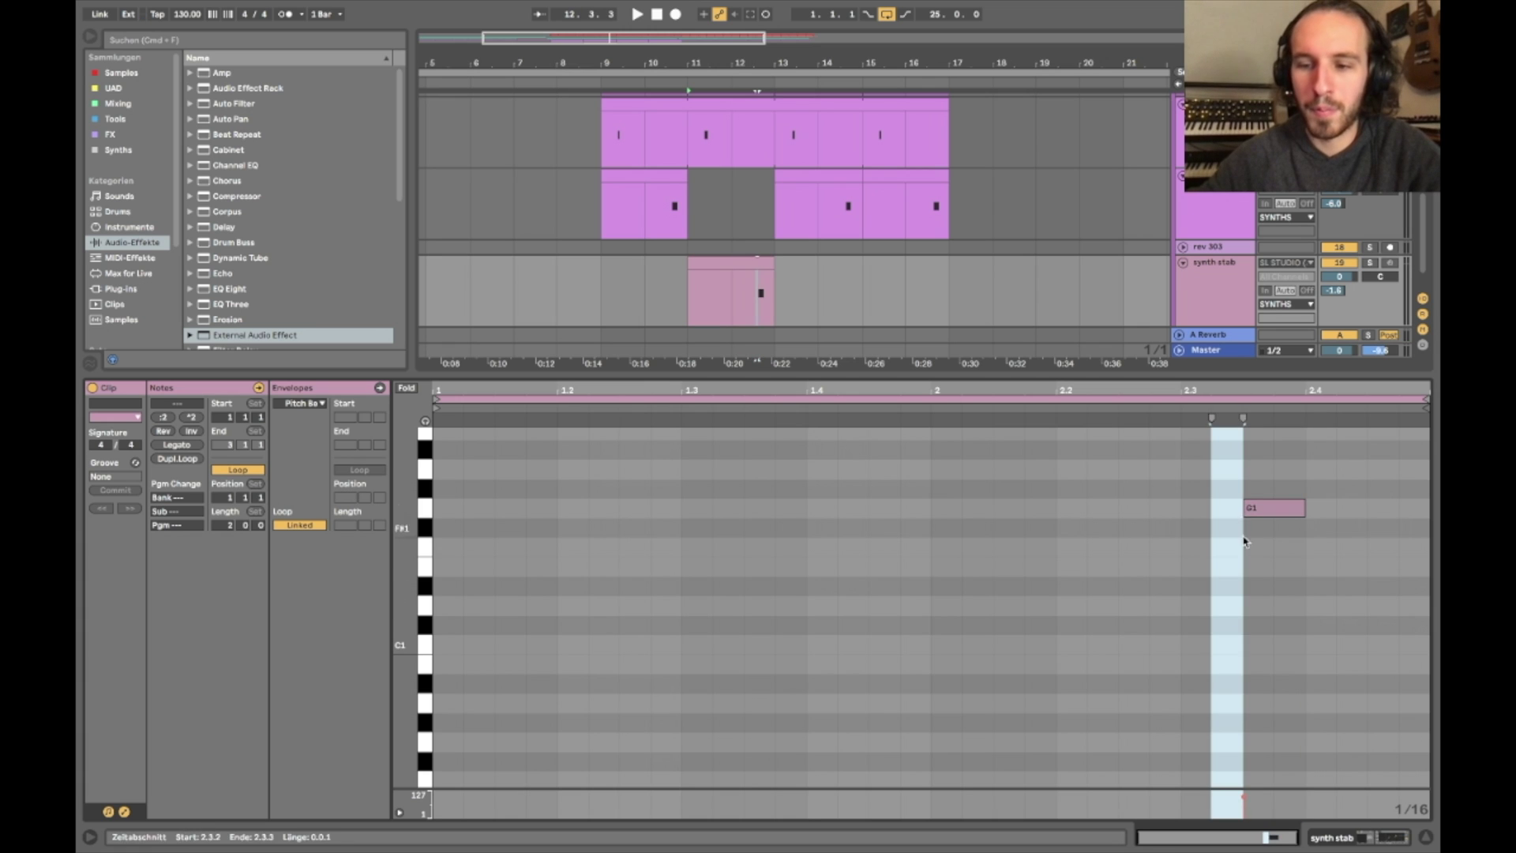
drag(1254, 563, 1308, 463)
key(shift+Up)
click(731, 288)
key(space)
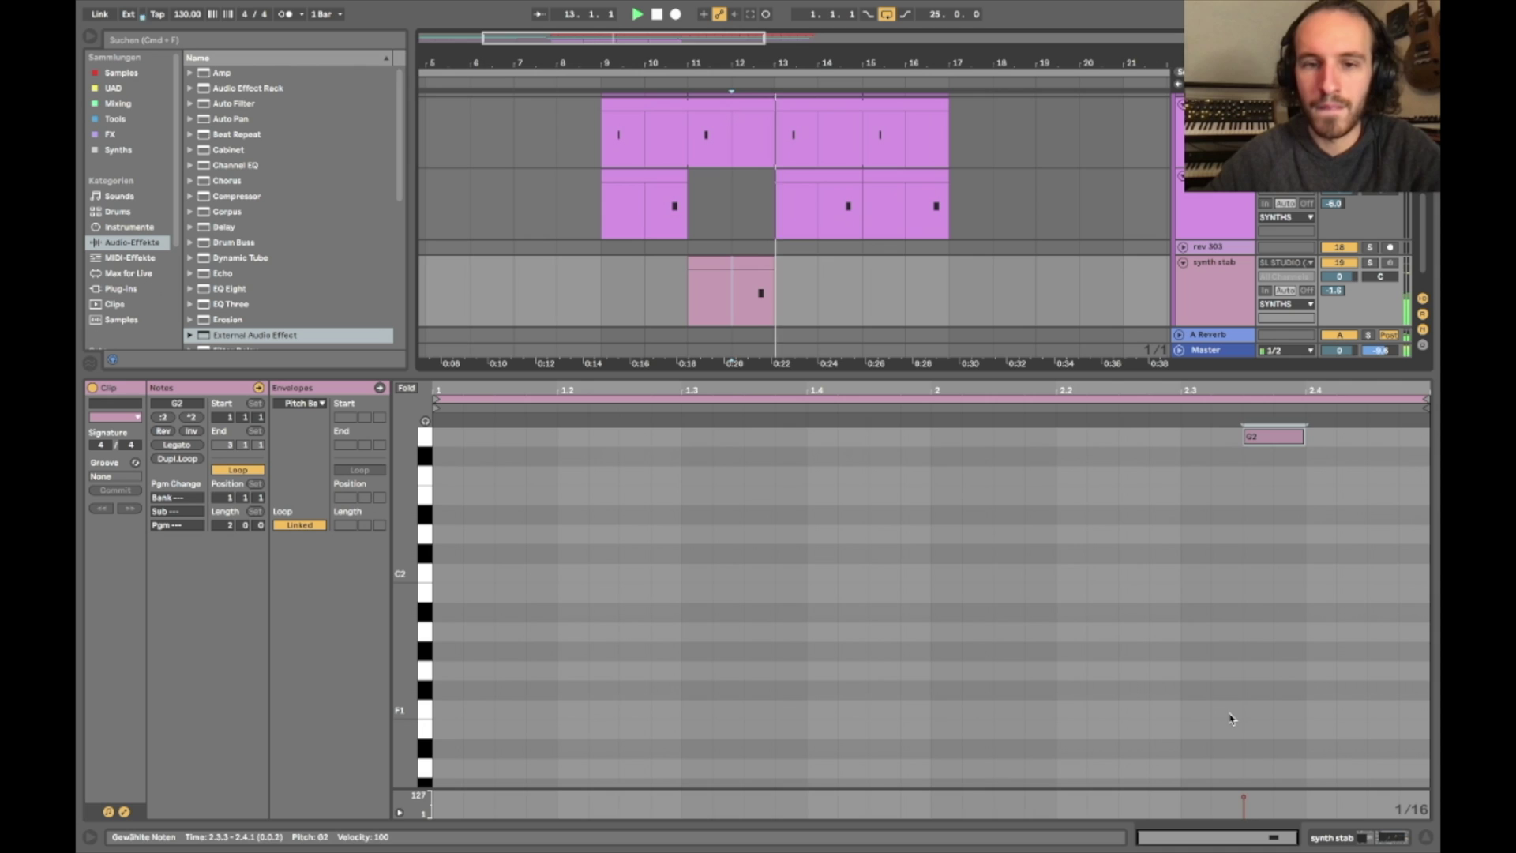
Audition the synth stab note in different octaves from G2 to G4 and leave it at G3
key(shift+Up)
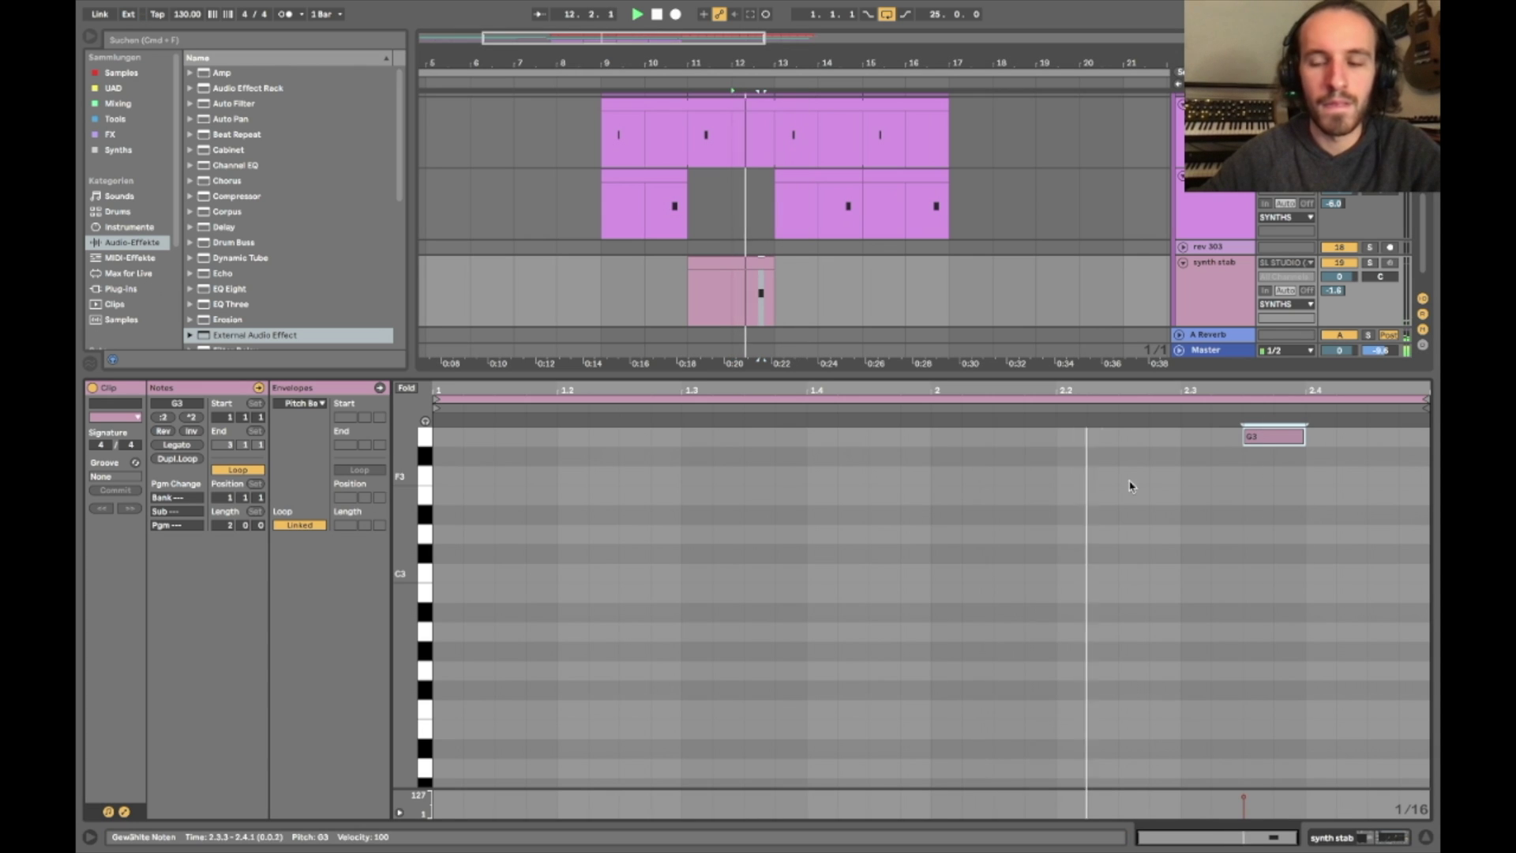
key(space)
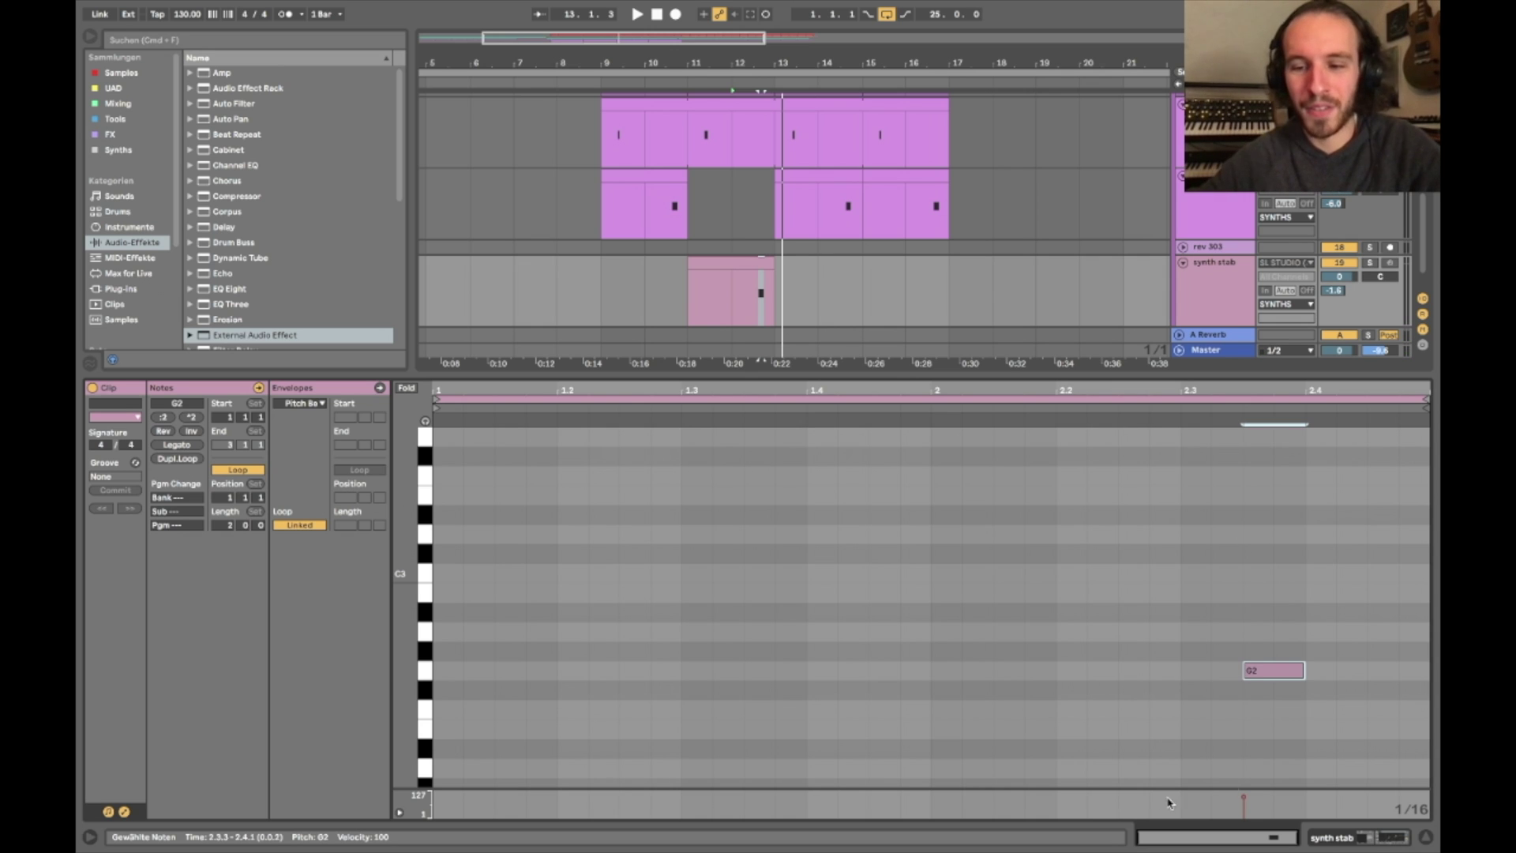
key(space)
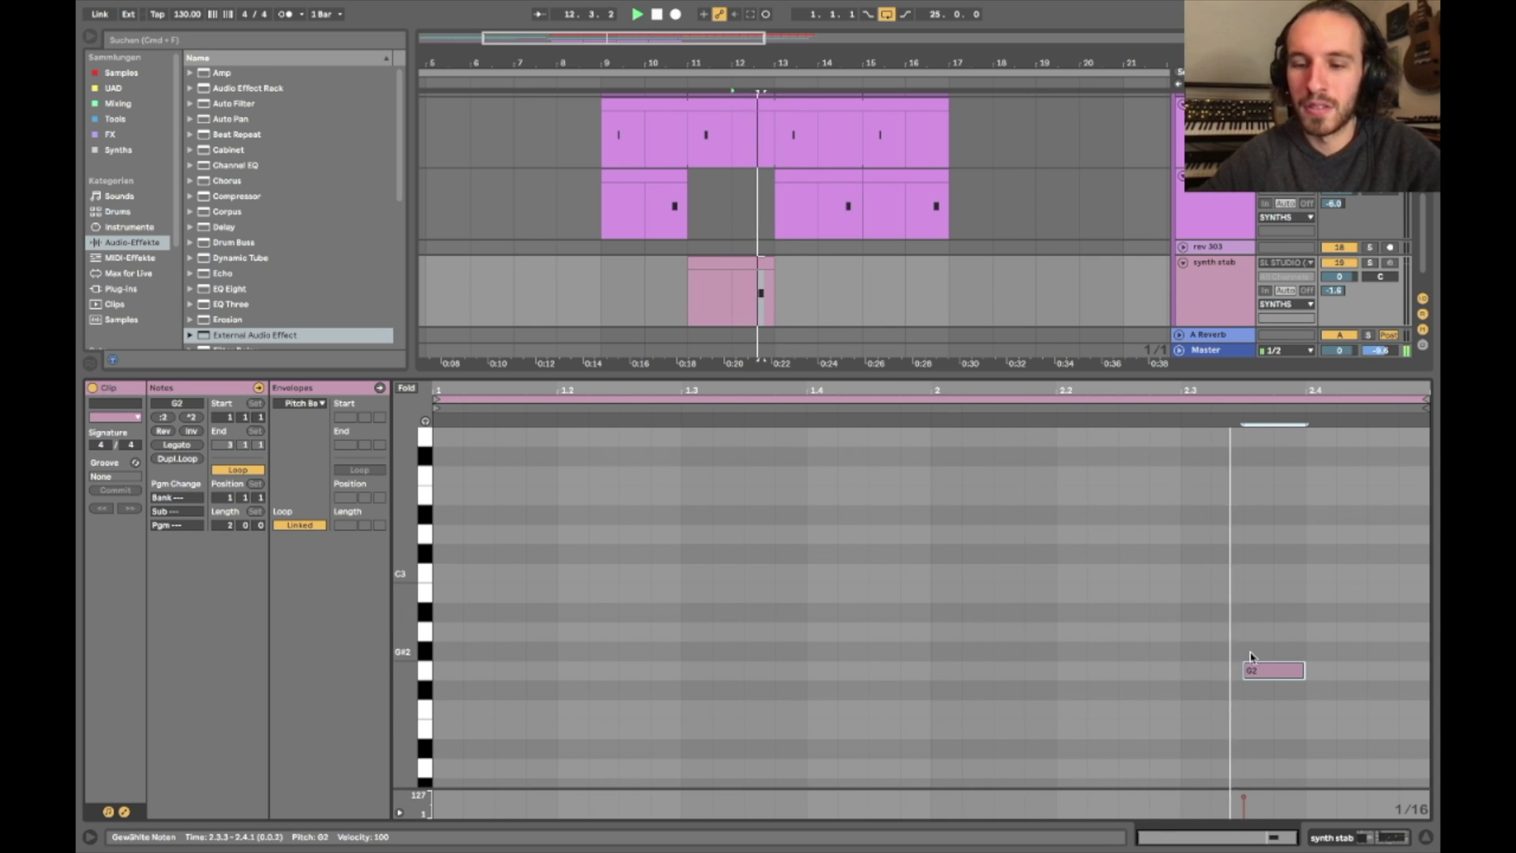
drag(1258, 673, 1258, 439)
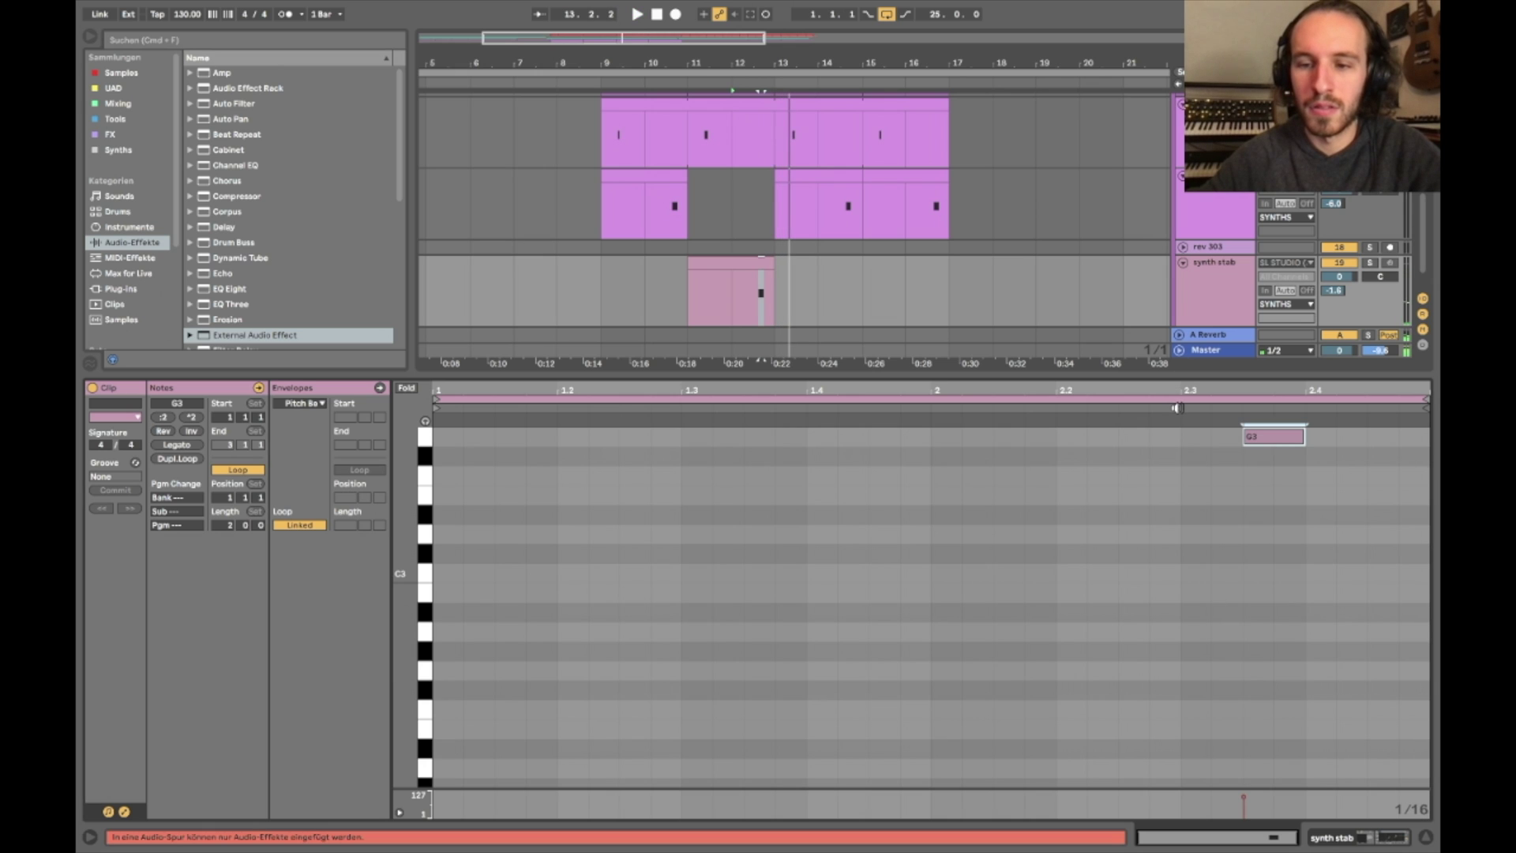
click(1177, 409)
key(shift+Up)
key(space)
click(1179, 409)
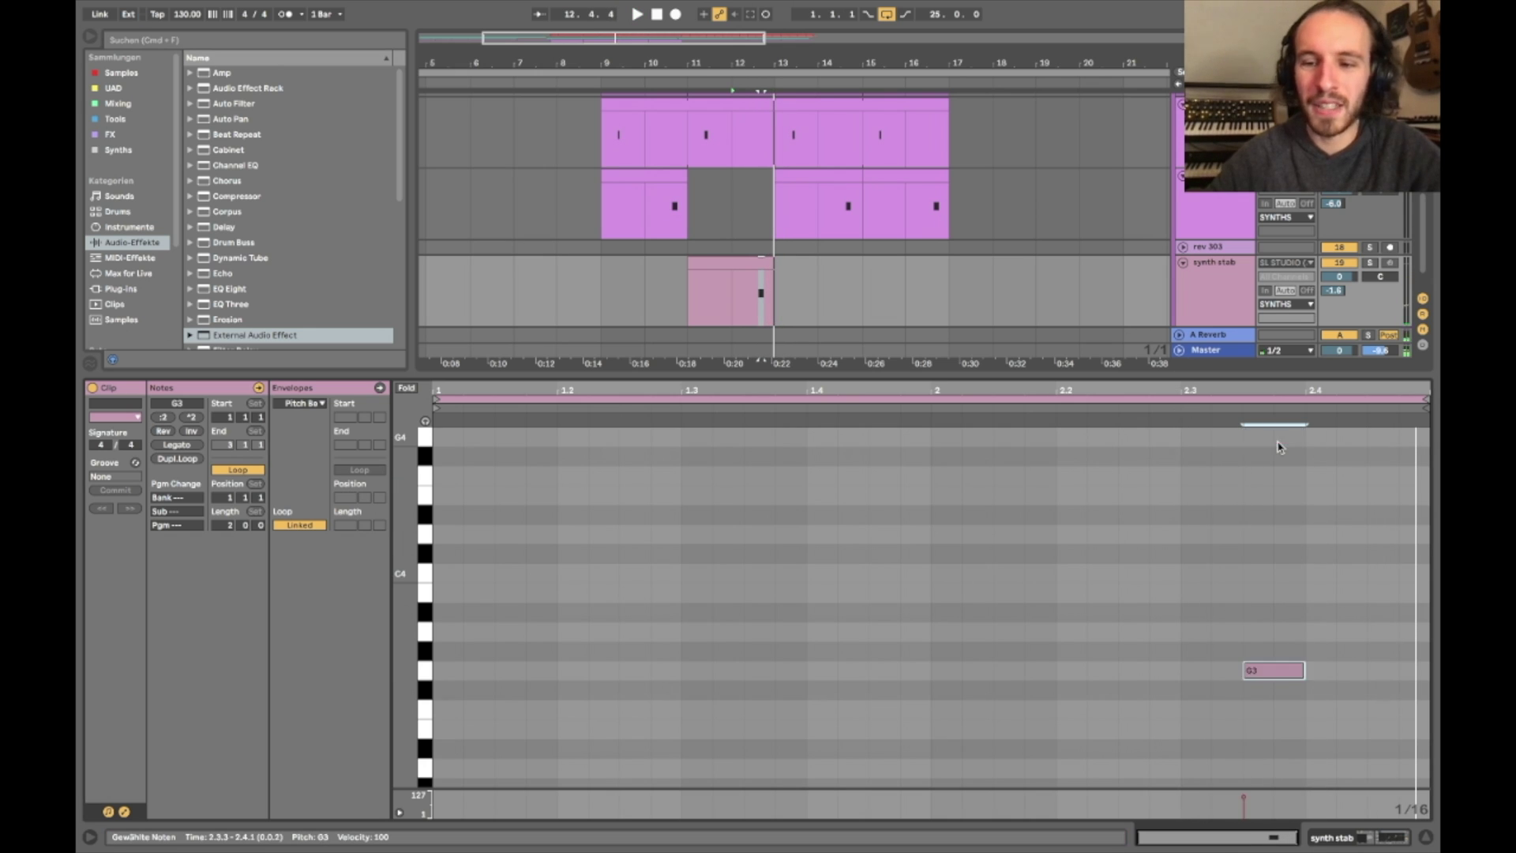
drag(1189, 614, 1370, 758)
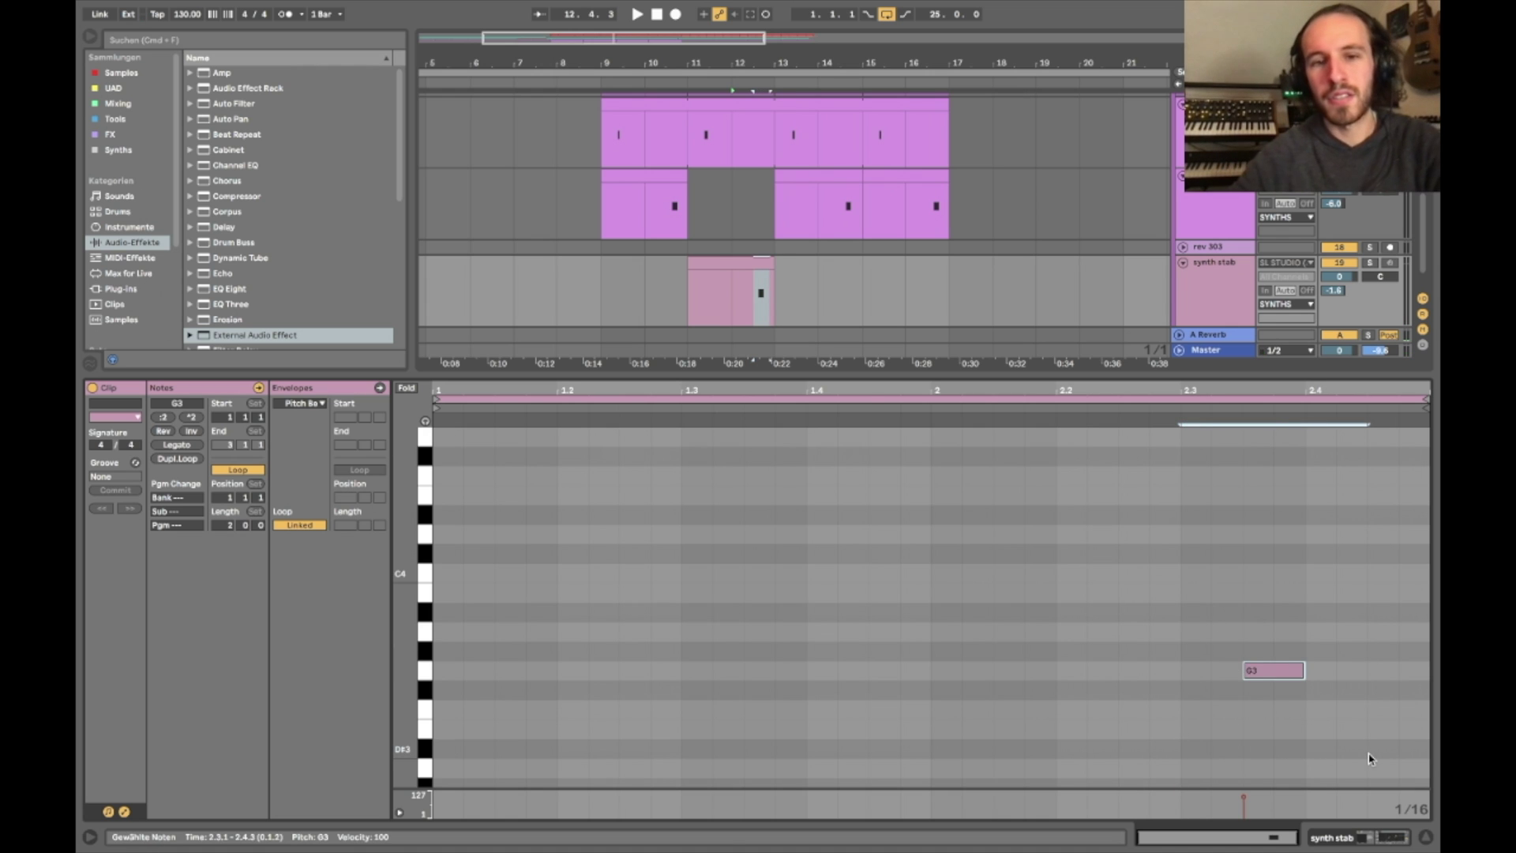
key(space)
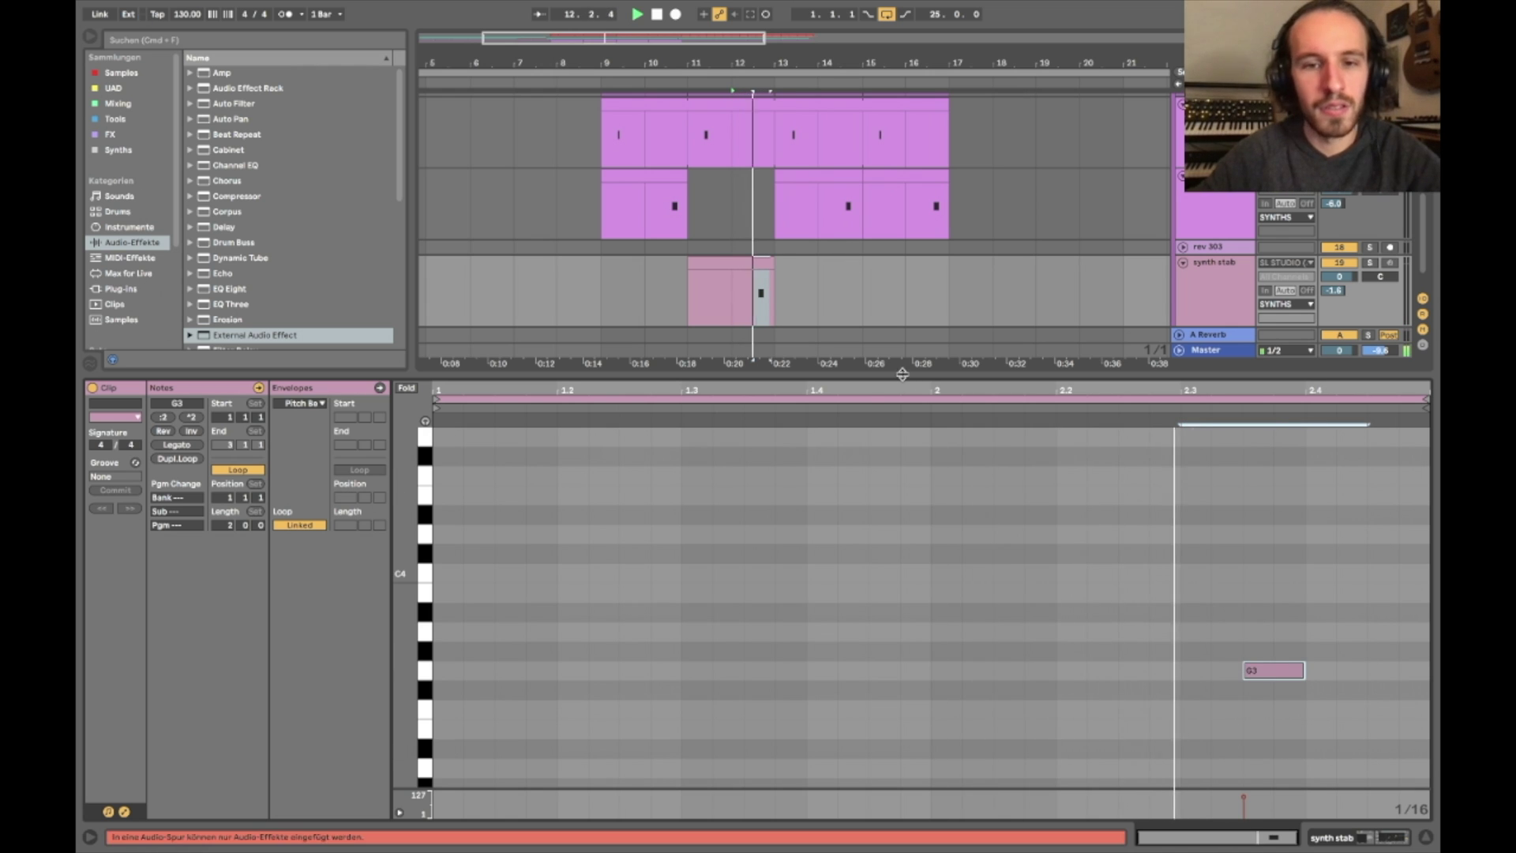
Hide the clip editor and repeat the bass pluck and 303 clips of bars 9 to 17 up to bar 25
key(alt+super+l)
scroll(798, 482, down, 3)
scroll(795, 497, up, 6)
scroll(794, 509, down, 2)
scroll(833, 473, down, 2)
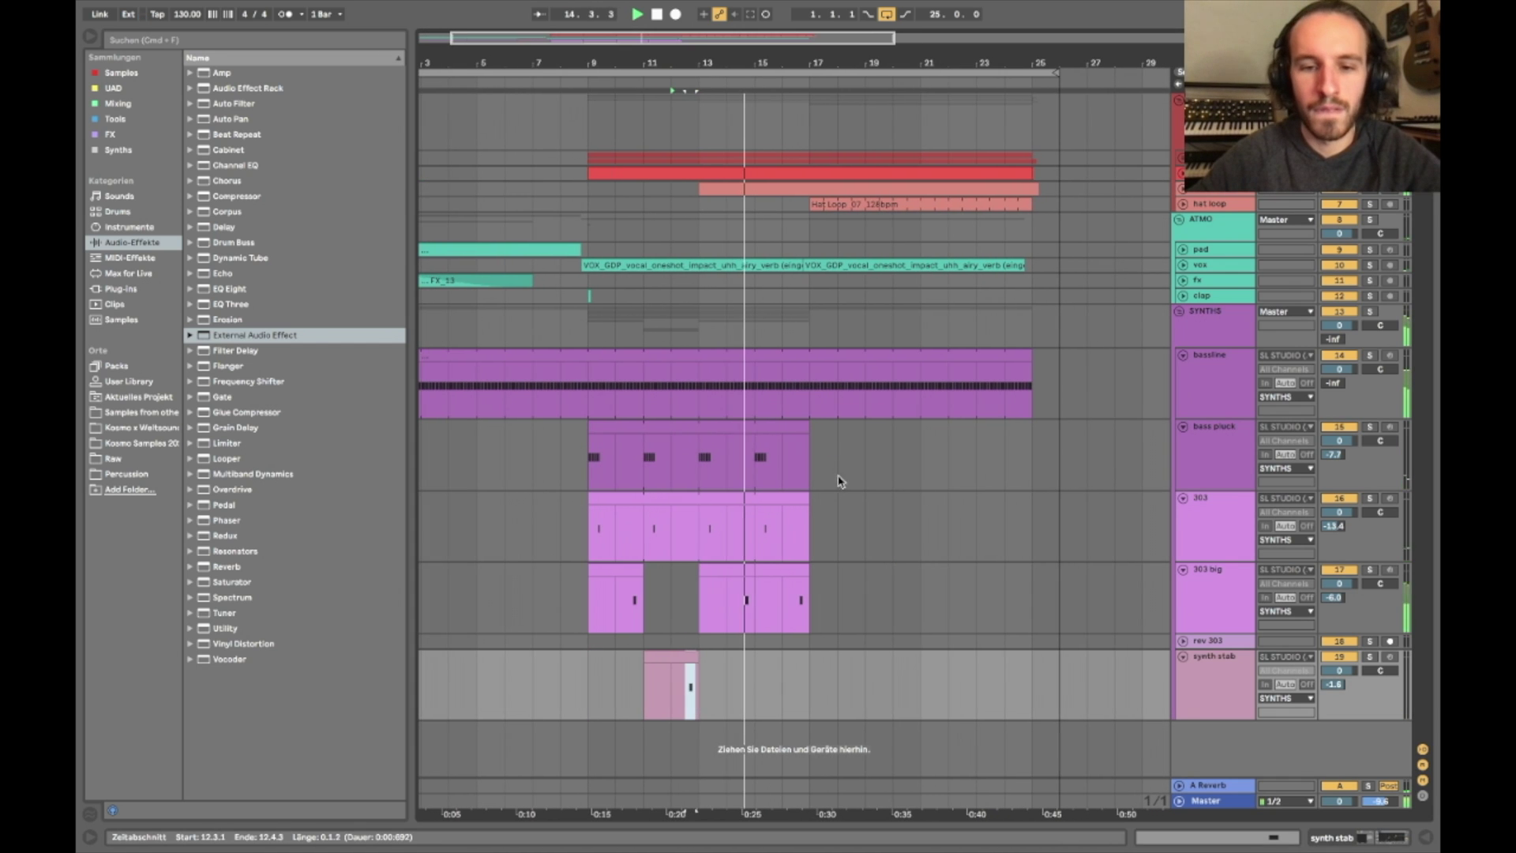
click(804, 598)
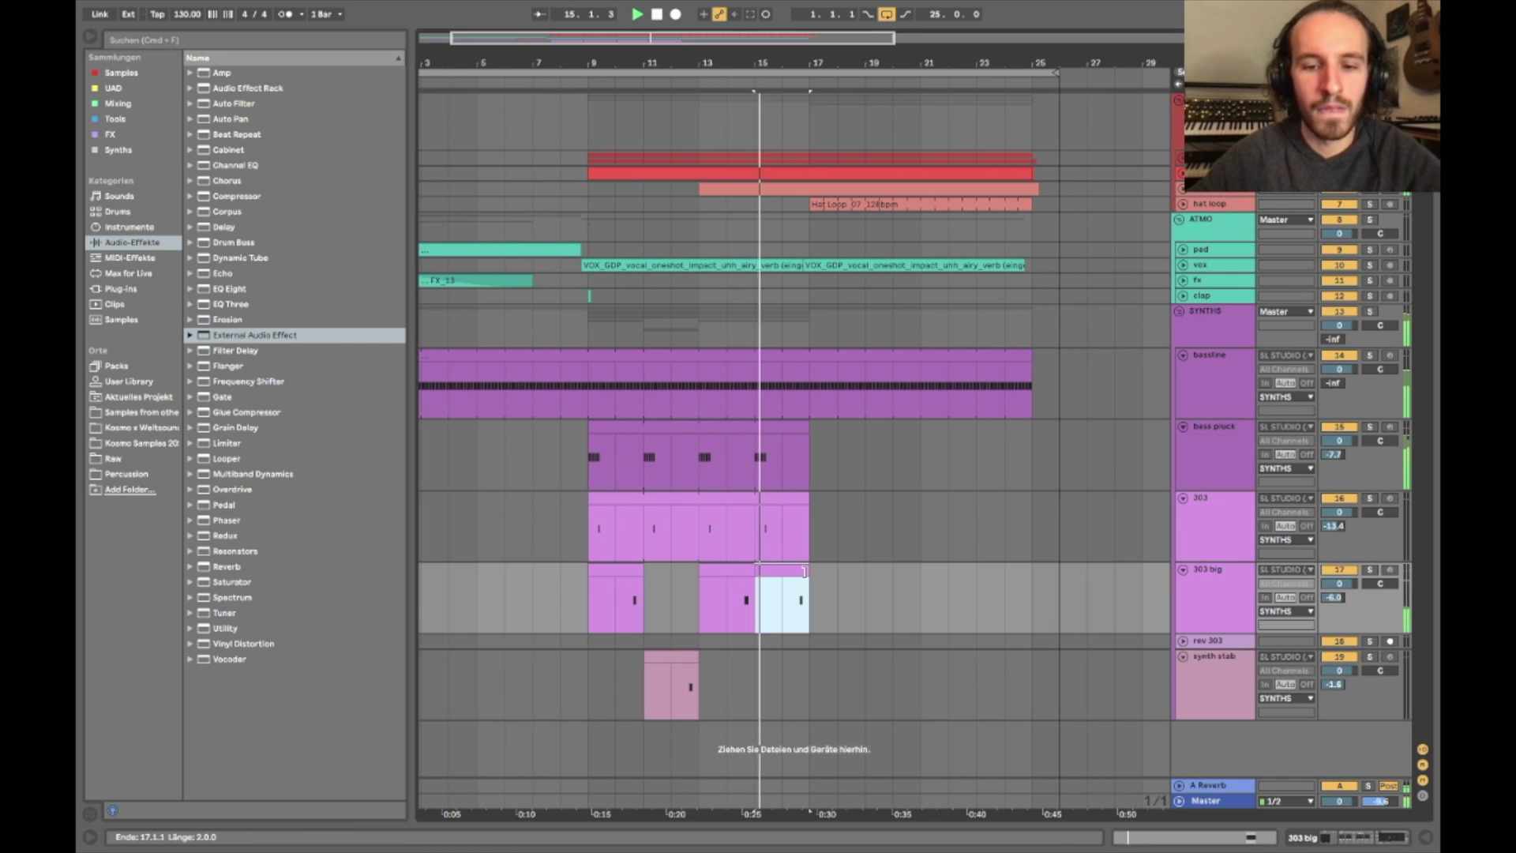
click(802, 429)
shift+click(805, 525)
key(ctrl+d)
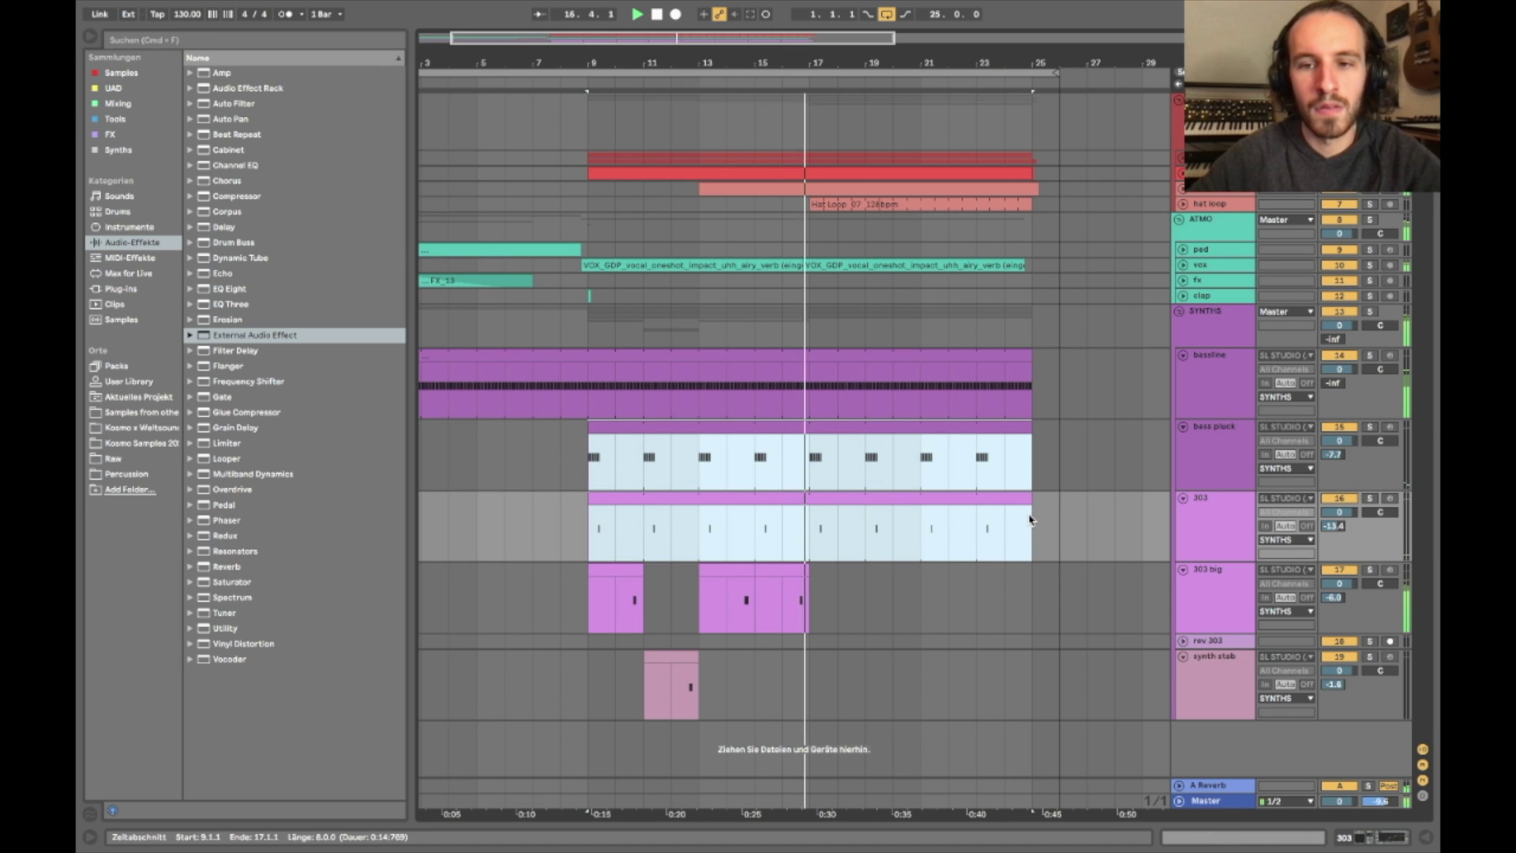
Examine the last 303 big bar before bar 17 and play the arrangement from the start of the hat loop
scroll(797, 553, up, 3)
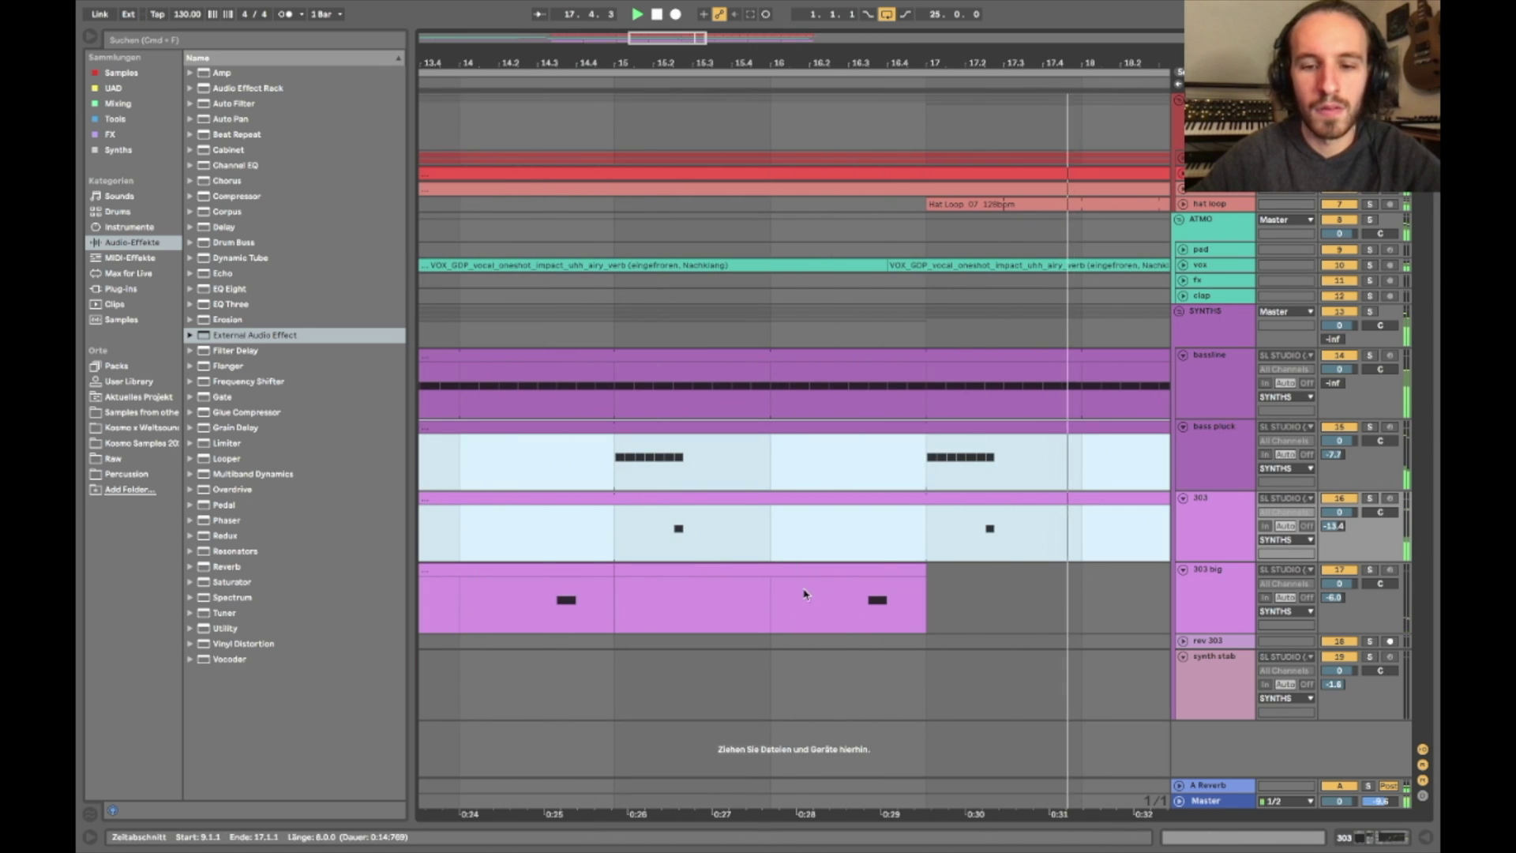
key(space)
click(796, 594)
drag(781, 594, 956, 594)
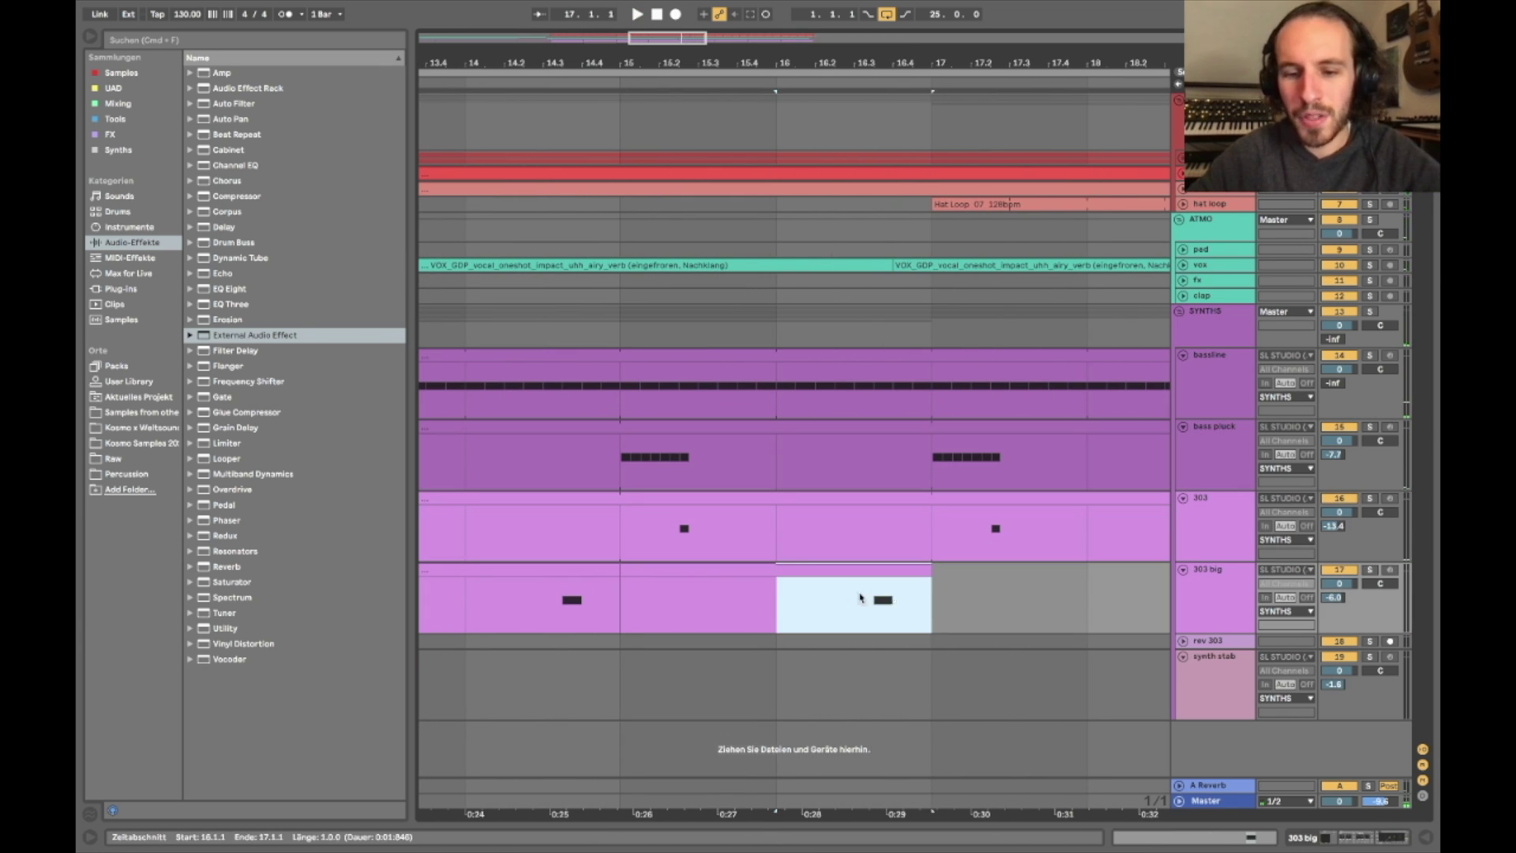
scroll(821, 552, down, 2)
drag(804, 220, 839, 593)
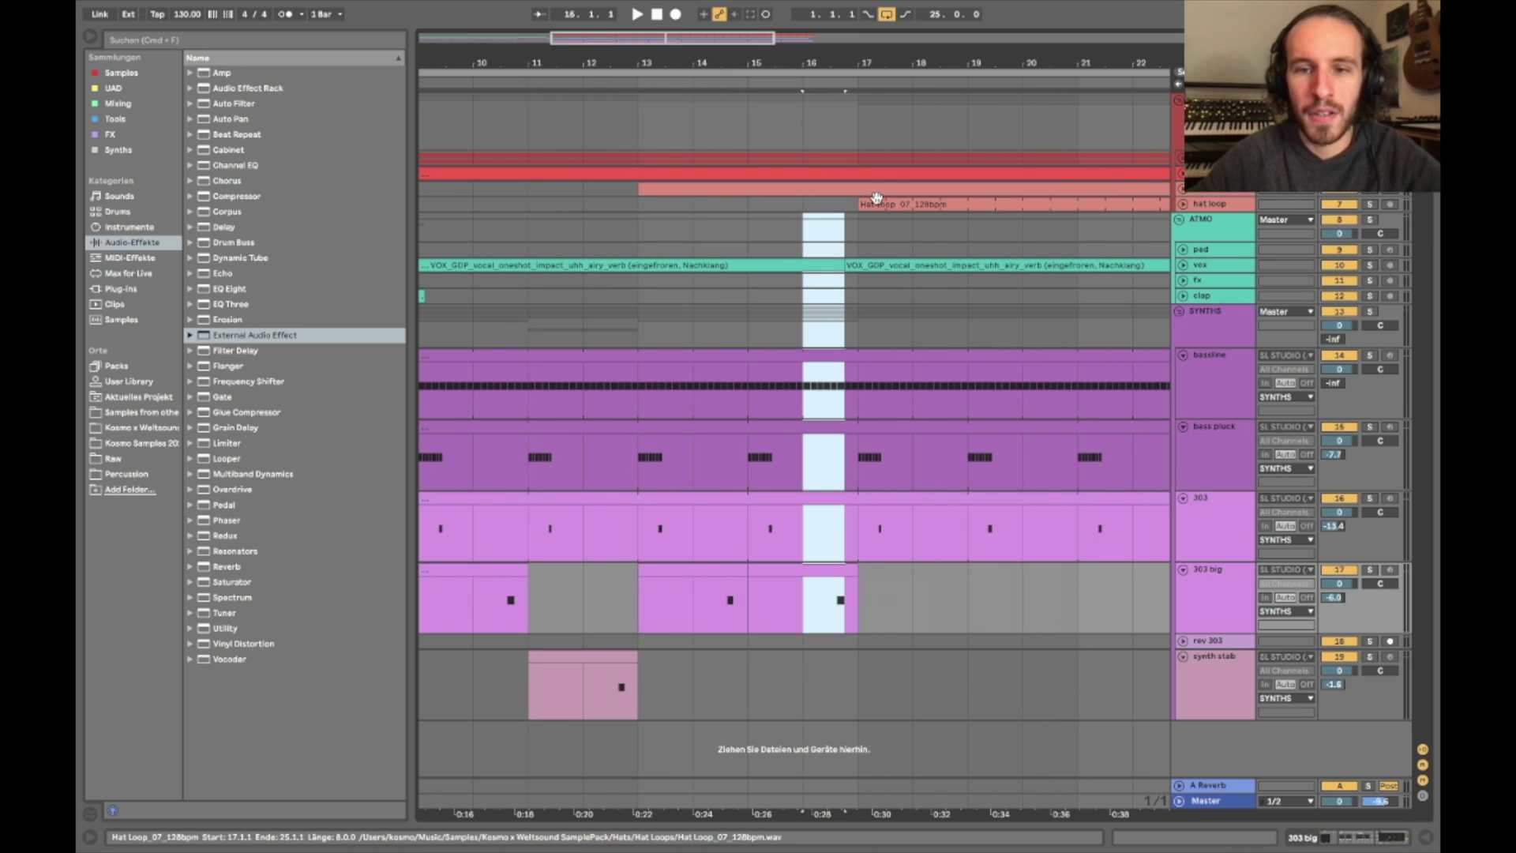
click(1241, 206)
key(space)
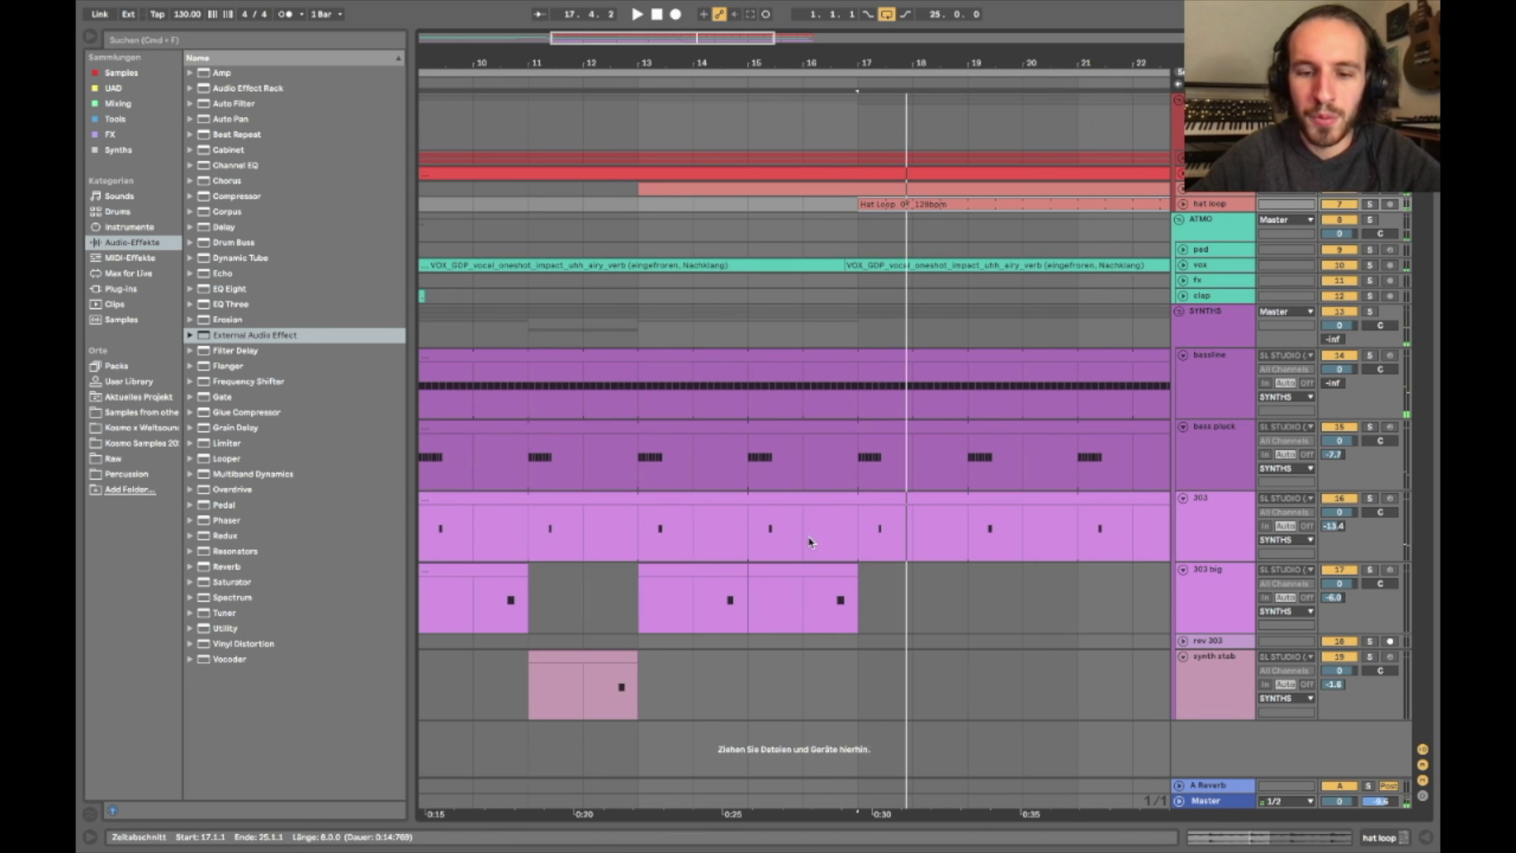
Lengthen the G1 note in the last 303 big clip to the clip's end at 3.1.1 and play from bar 16
double_click(814, 591)
click(1329, 538)
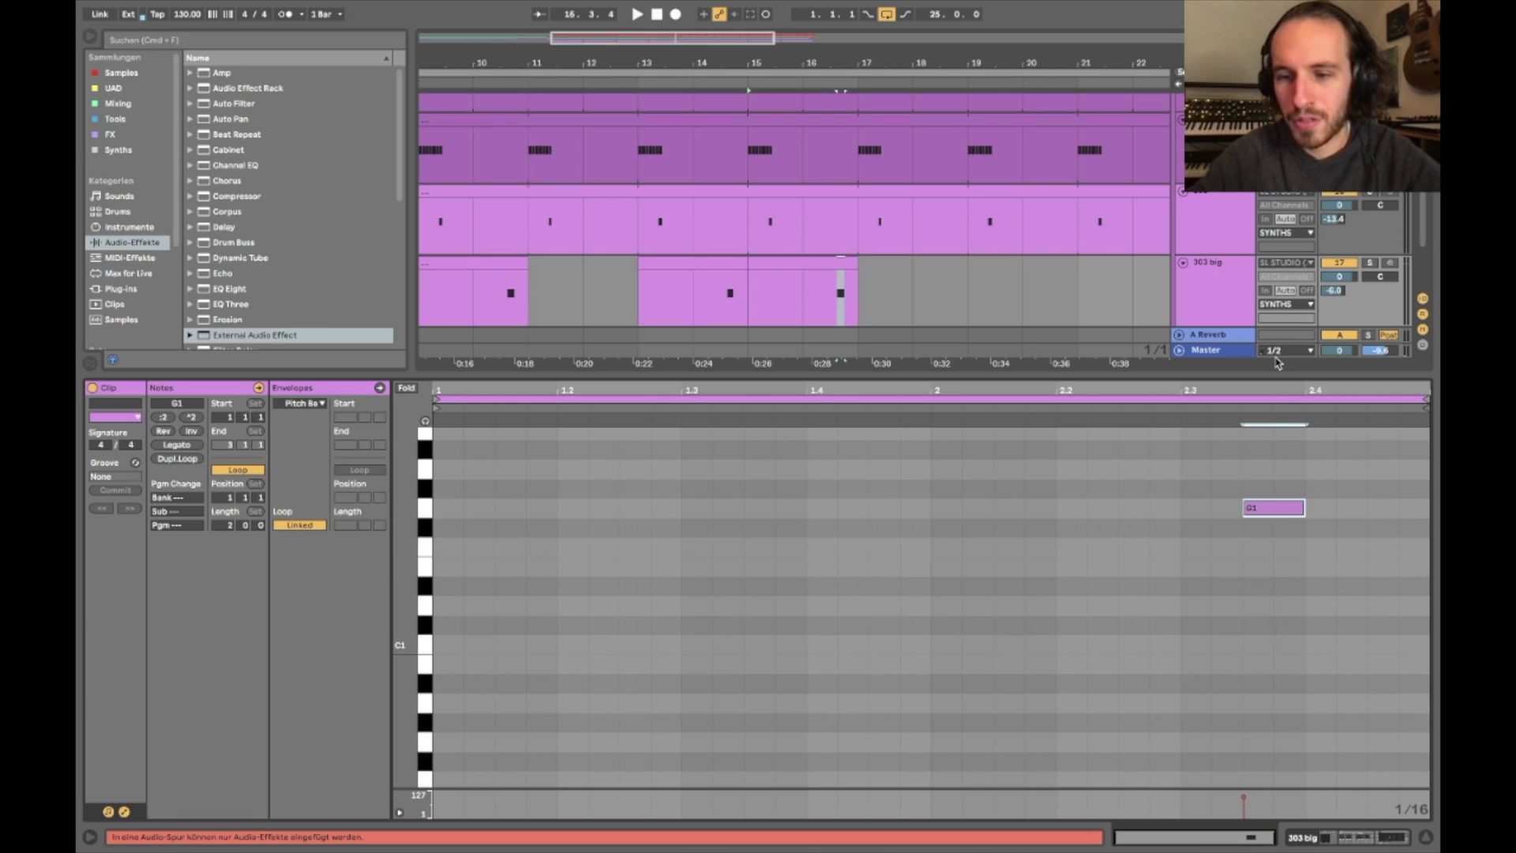
key(shift+Right)
key(space)
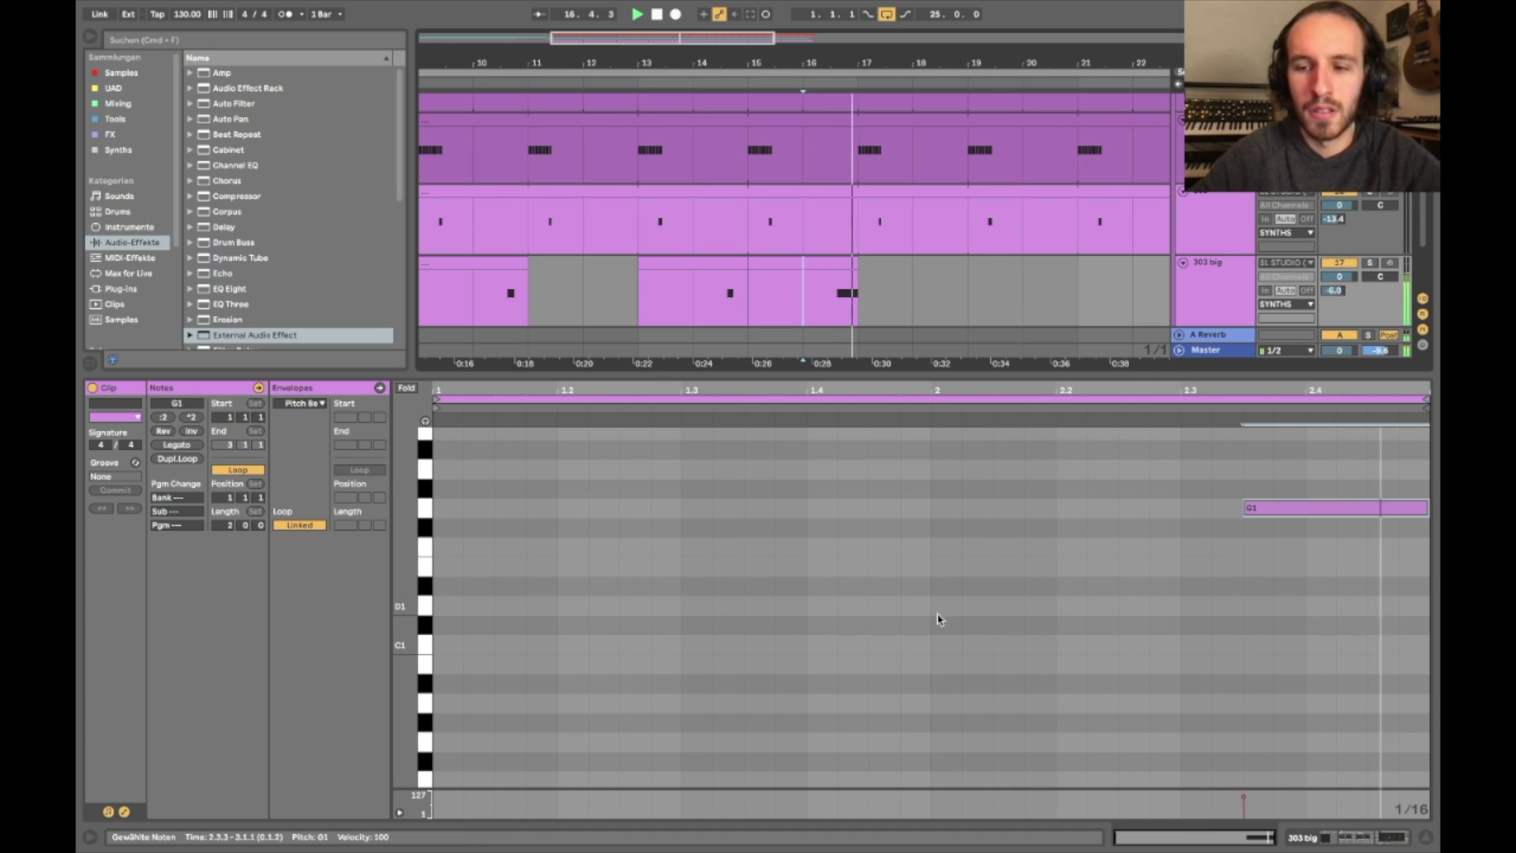
Shorten the lengthened G1 note in the last 303 big clip by two 1/16 steps and hide the clip editor
click(1359, 527)
key(ctrl+a)
key(shift+Left)
key(shift+Left)
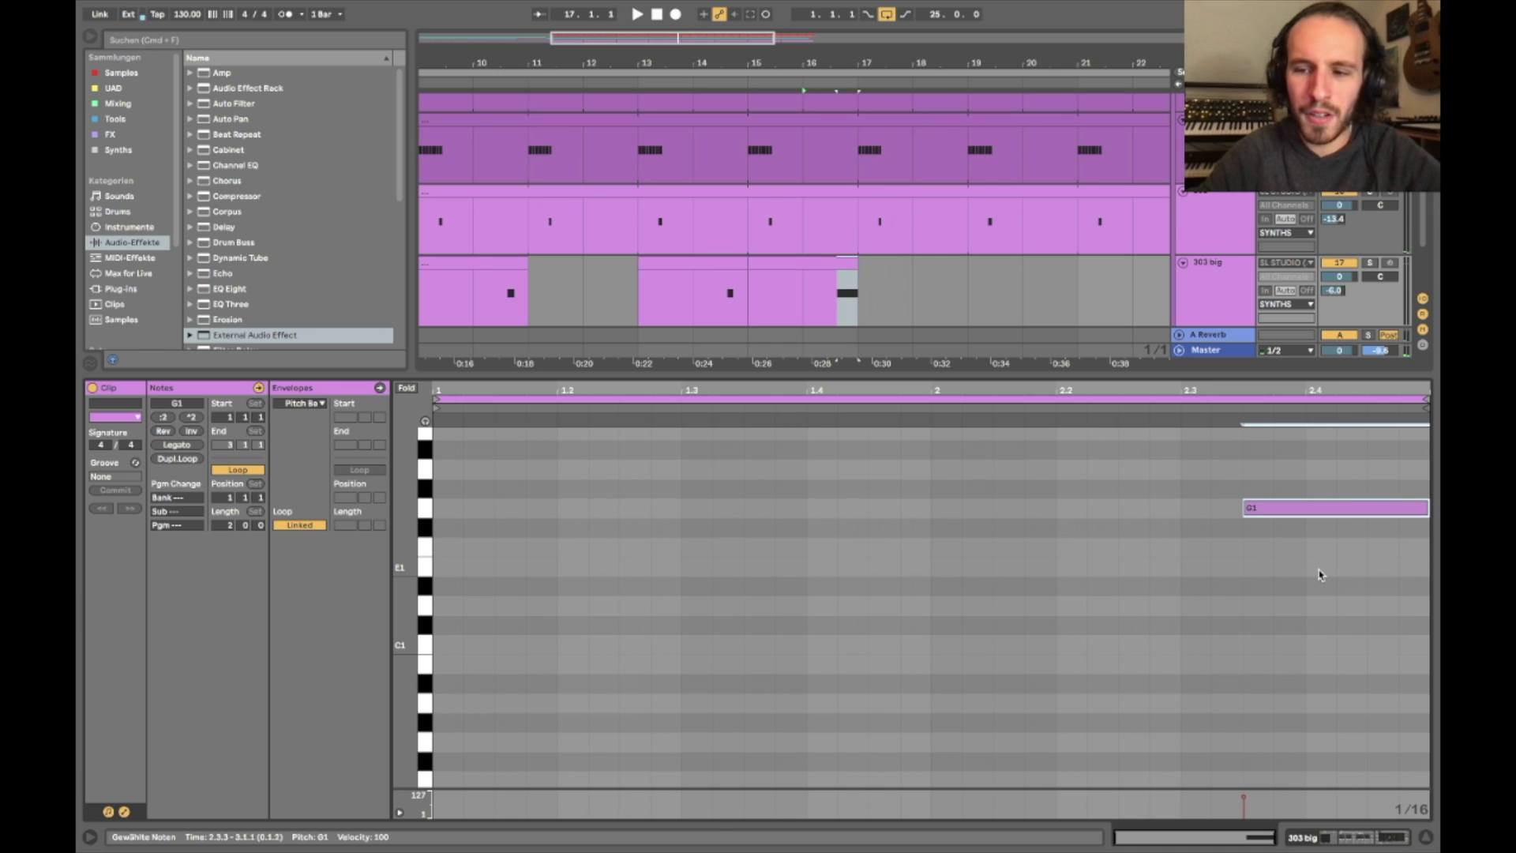
key(super+alt+l)
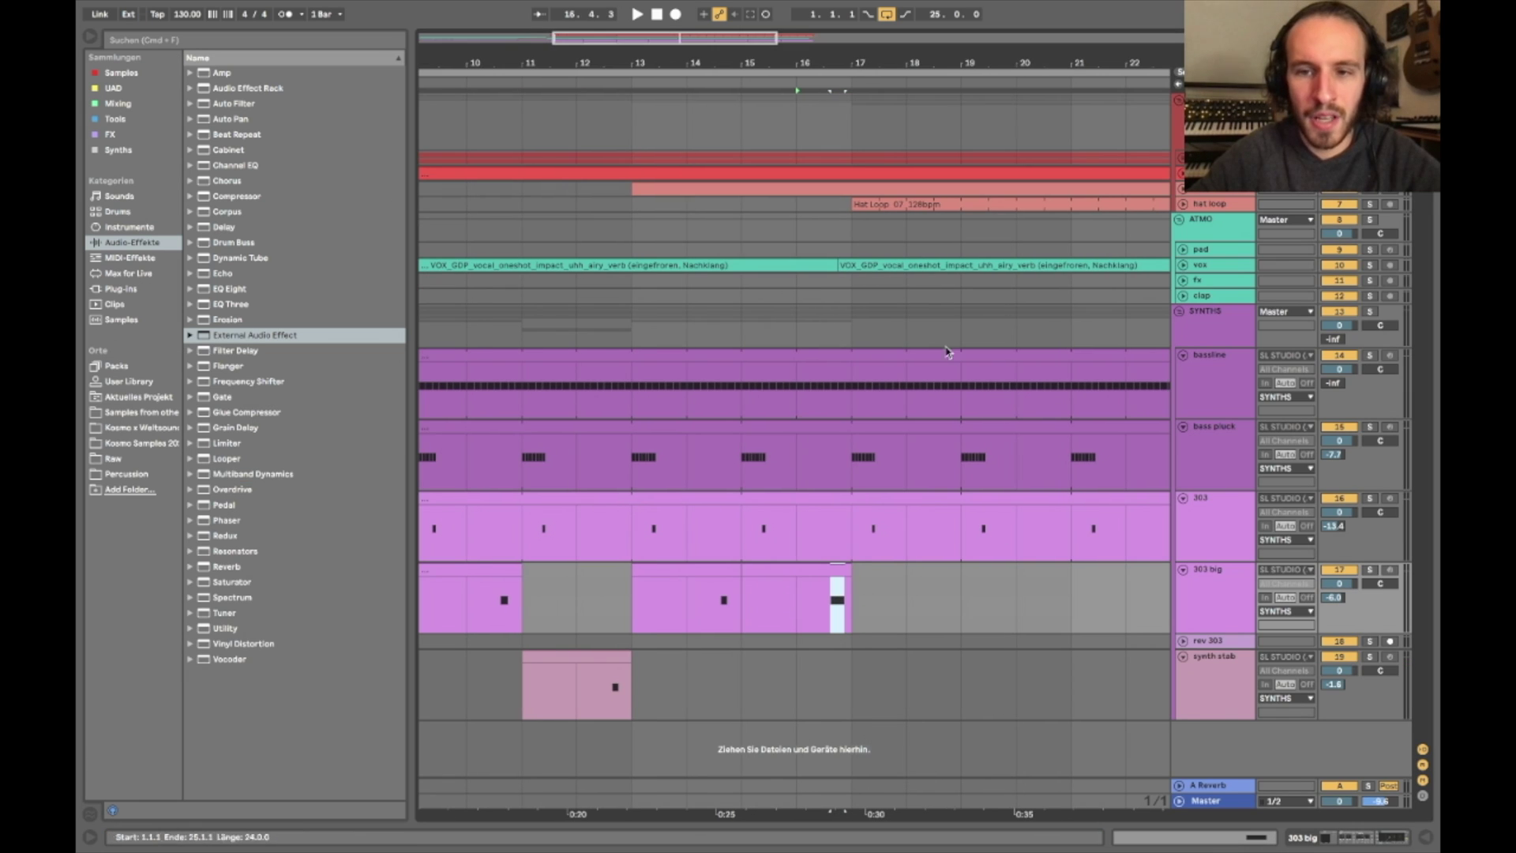
Solo the vox track, play the transition between its clips at bar 17, and collapse the ATMO group again without solo
drag(1150, 327, 1392, 267)
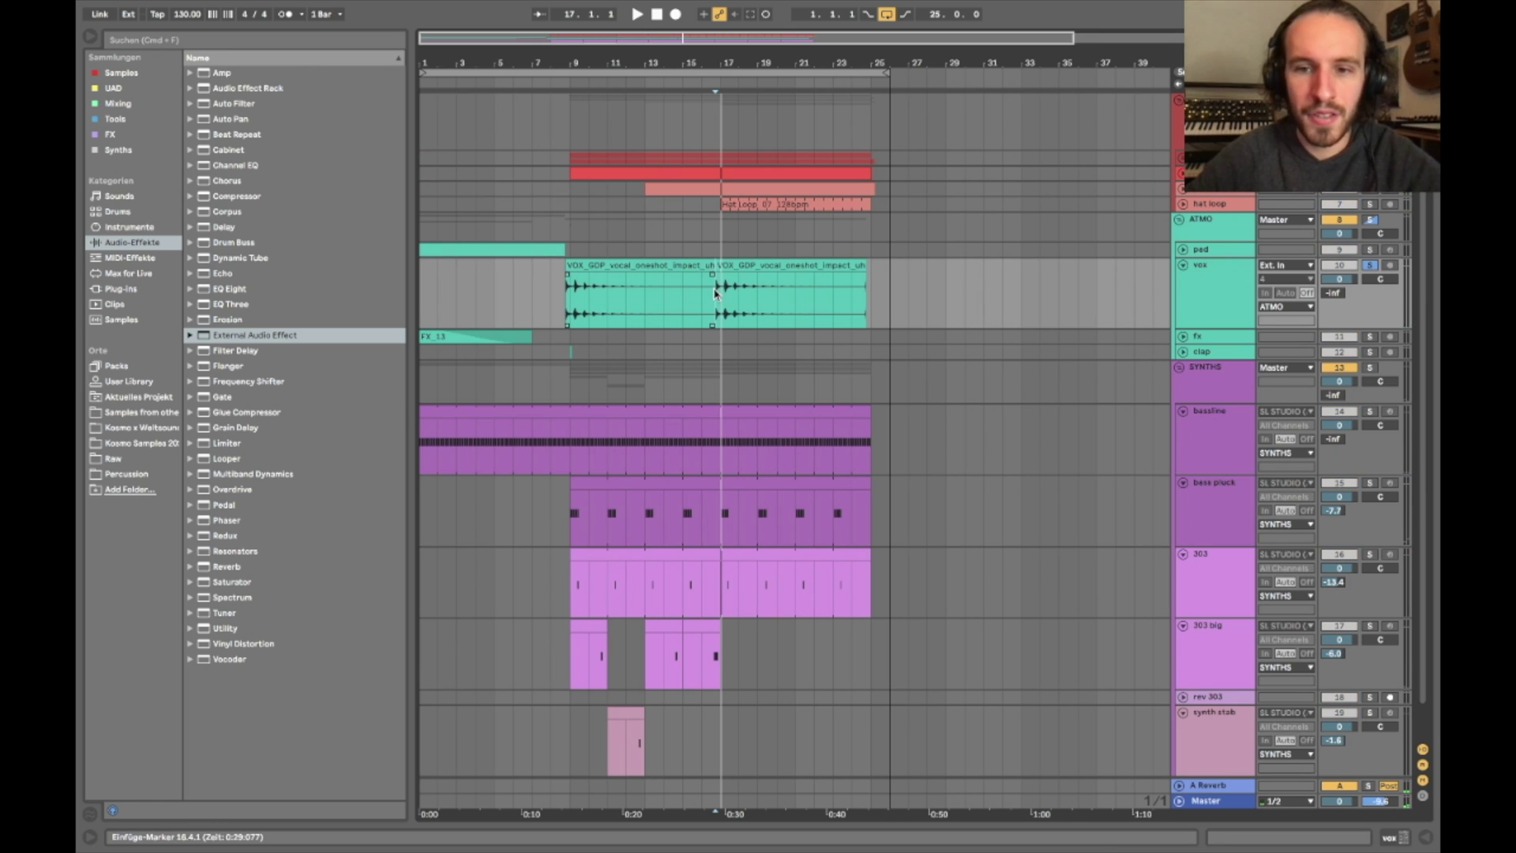
key(space)
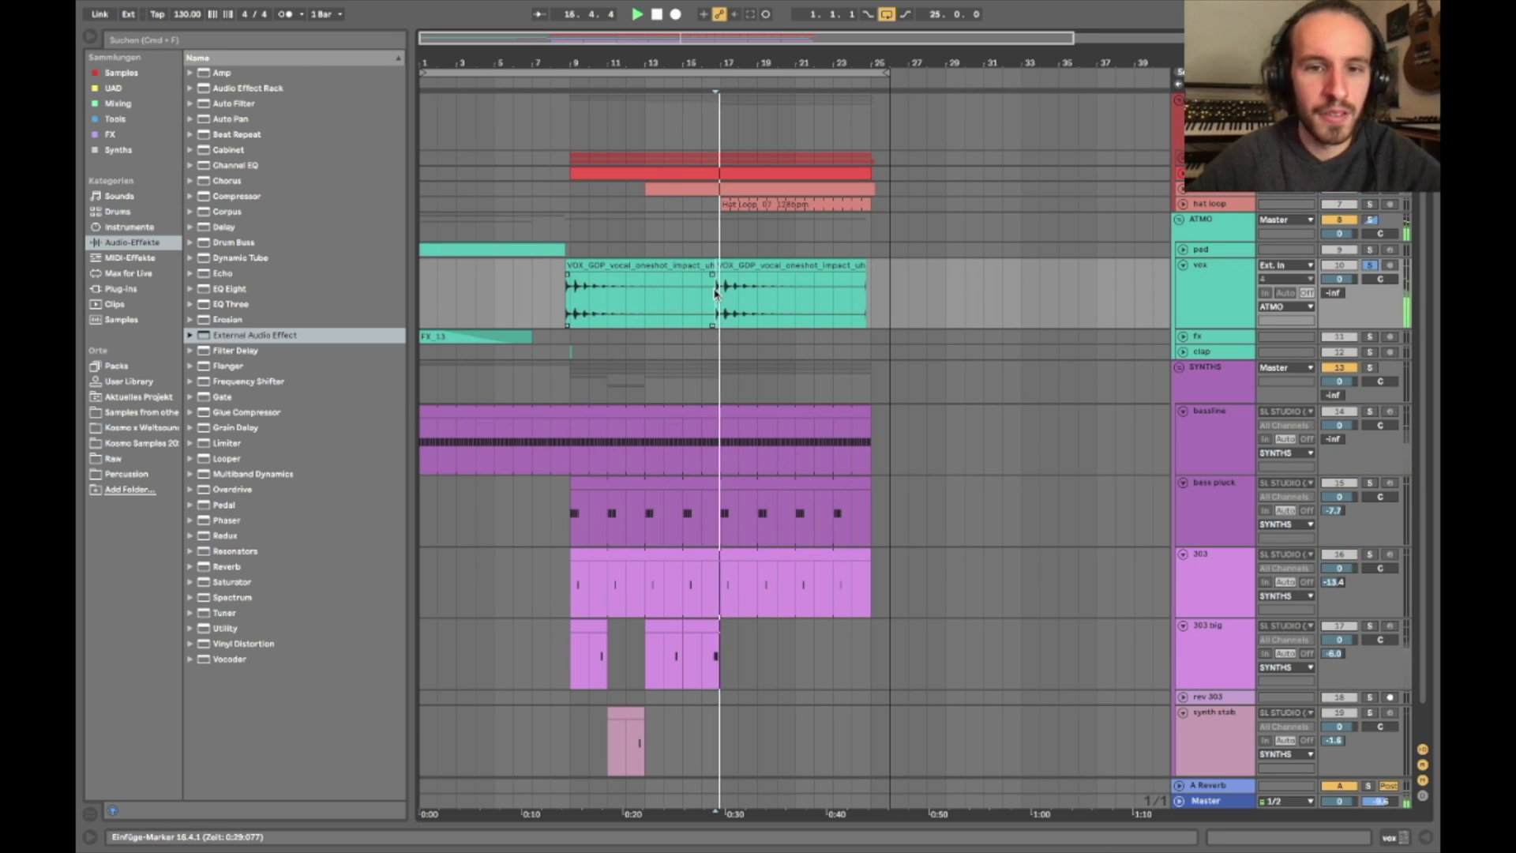
scroll(703, 308, up, 3)
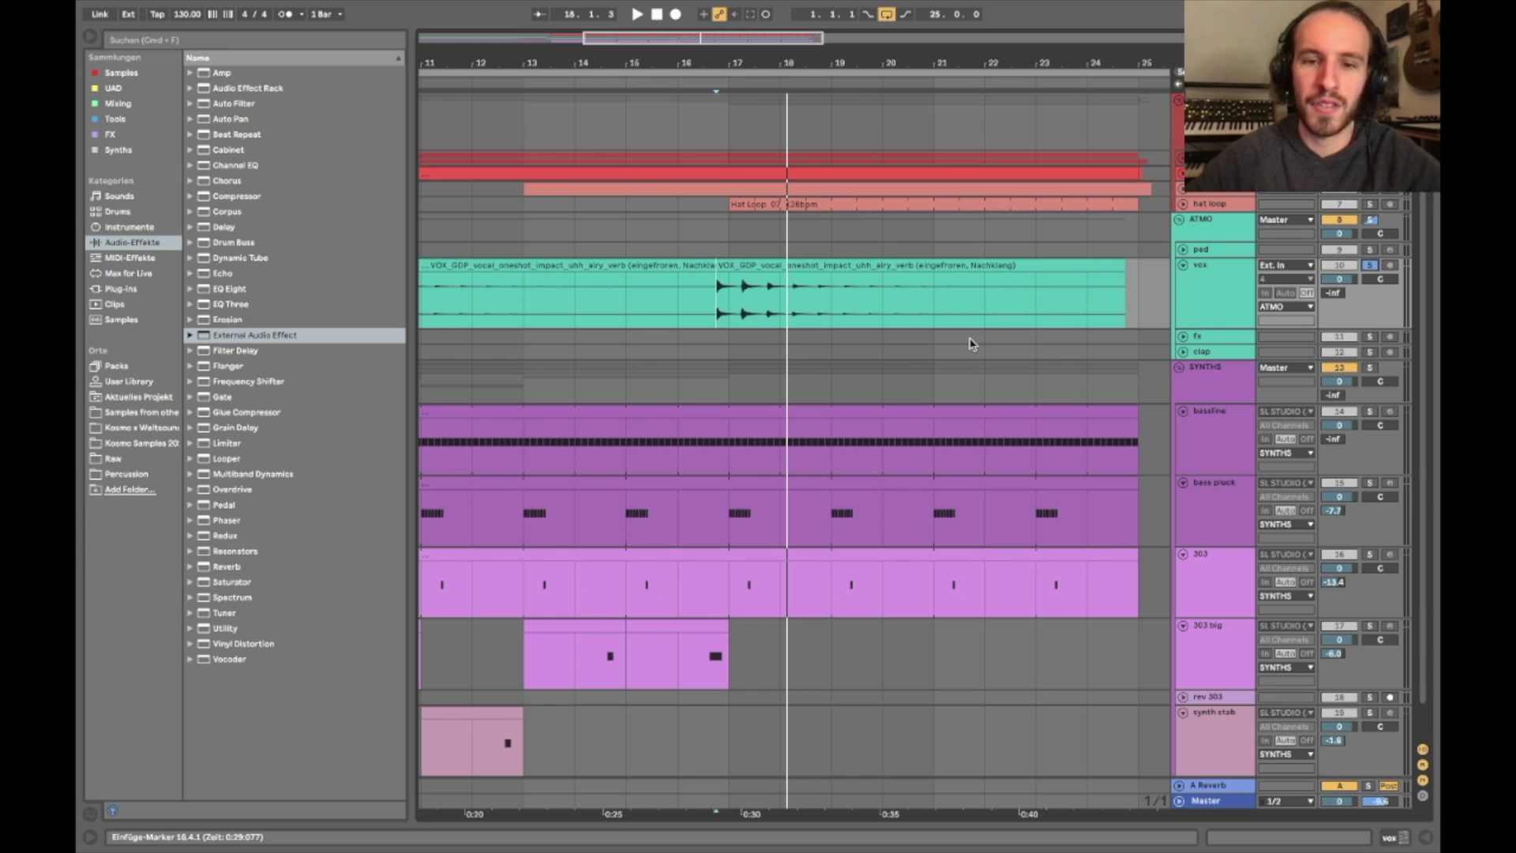
click(1358, 292)
click(1183, 265)
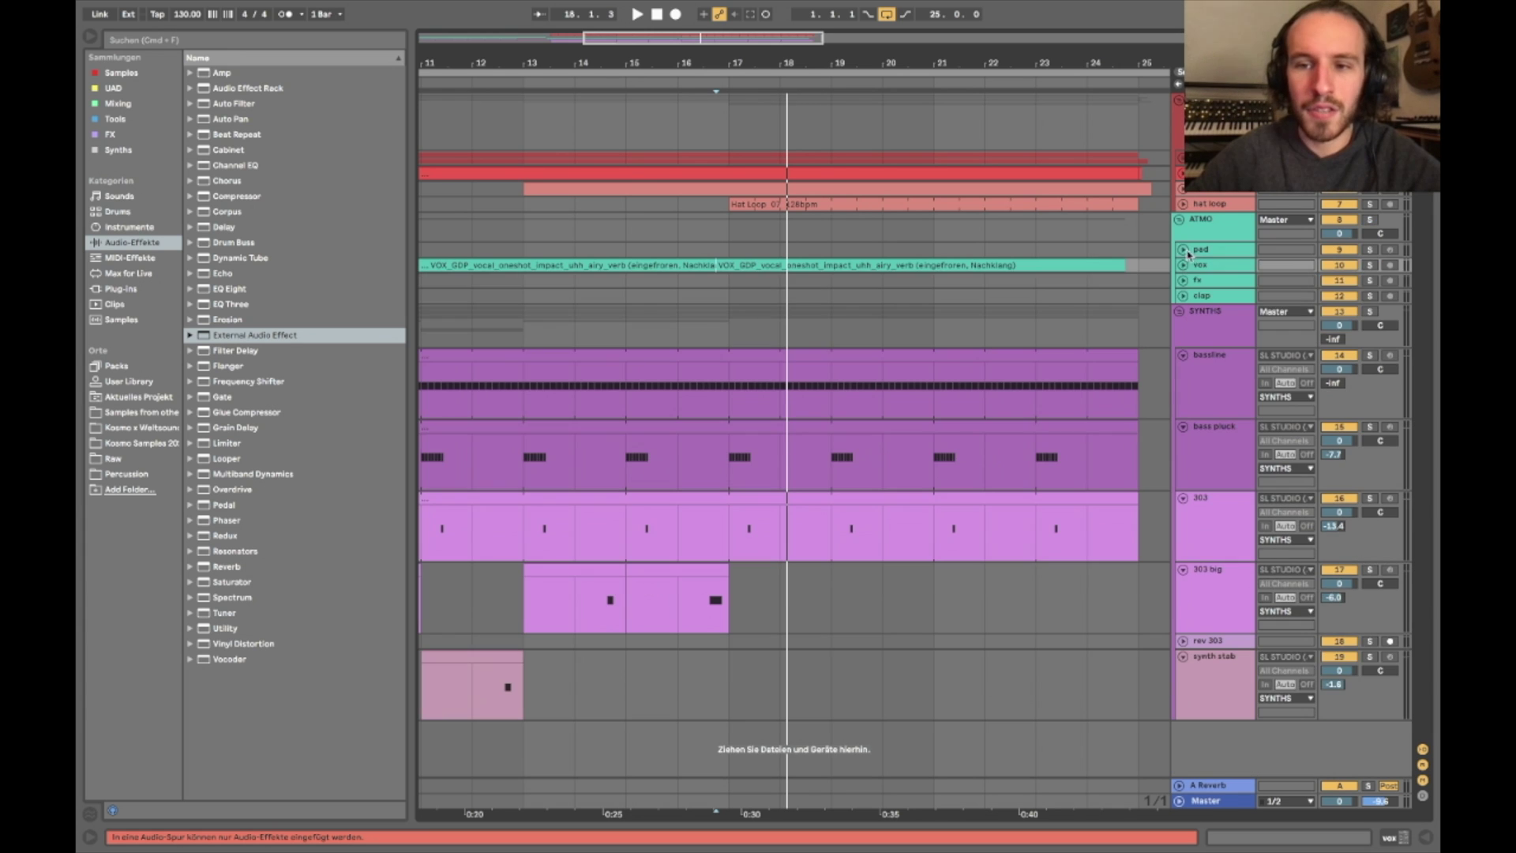
click(1181, 219)
scroll(784, 294, left, 3)
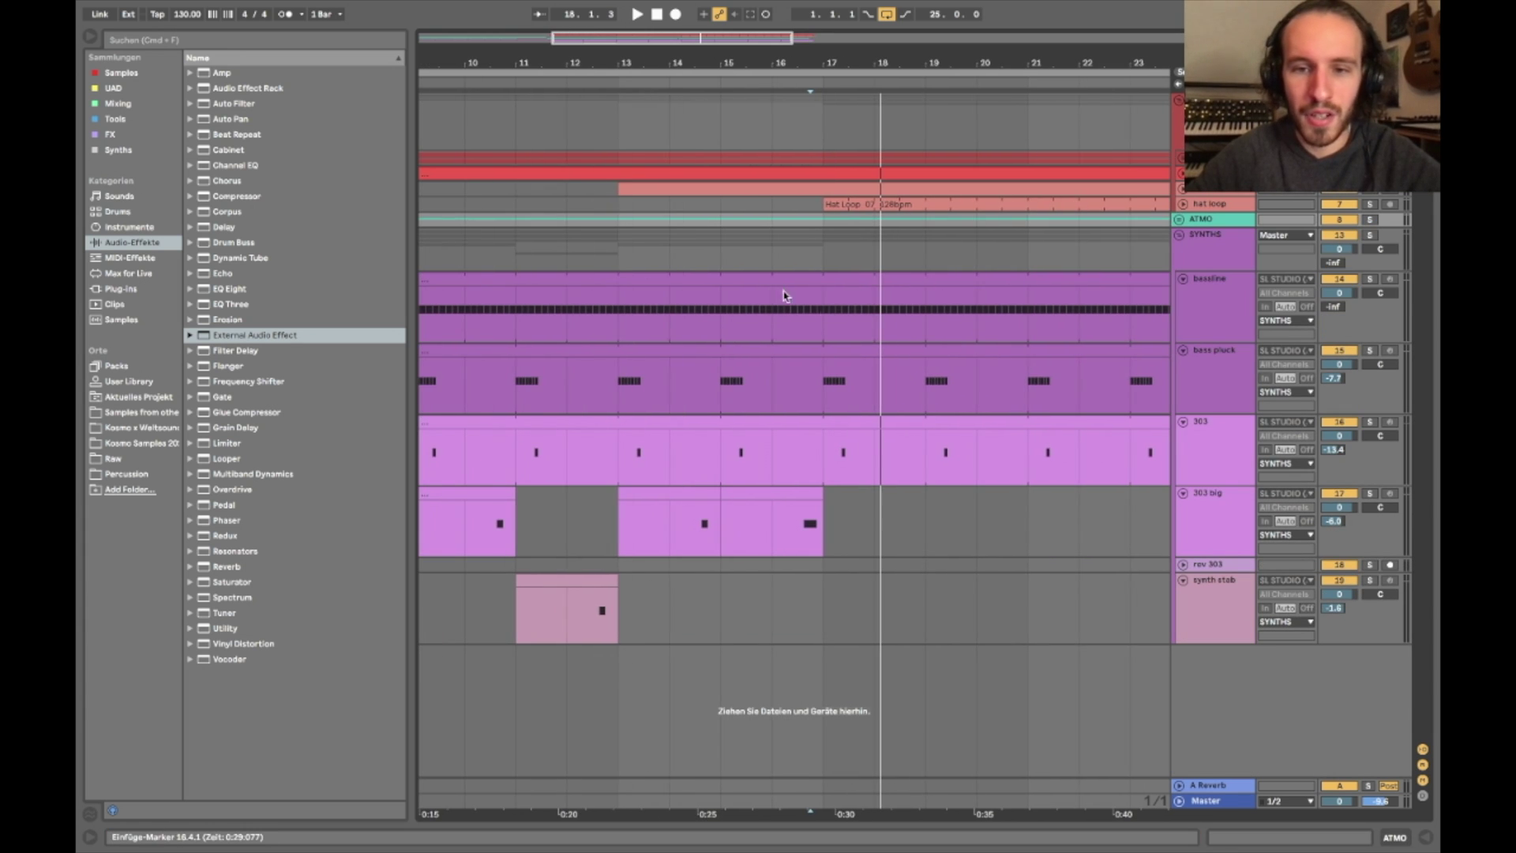
Examine the empty 303 big and synth stab bars 19 to 23 and play the arrangement from bar 15
drag(721, 537, 844, 529)
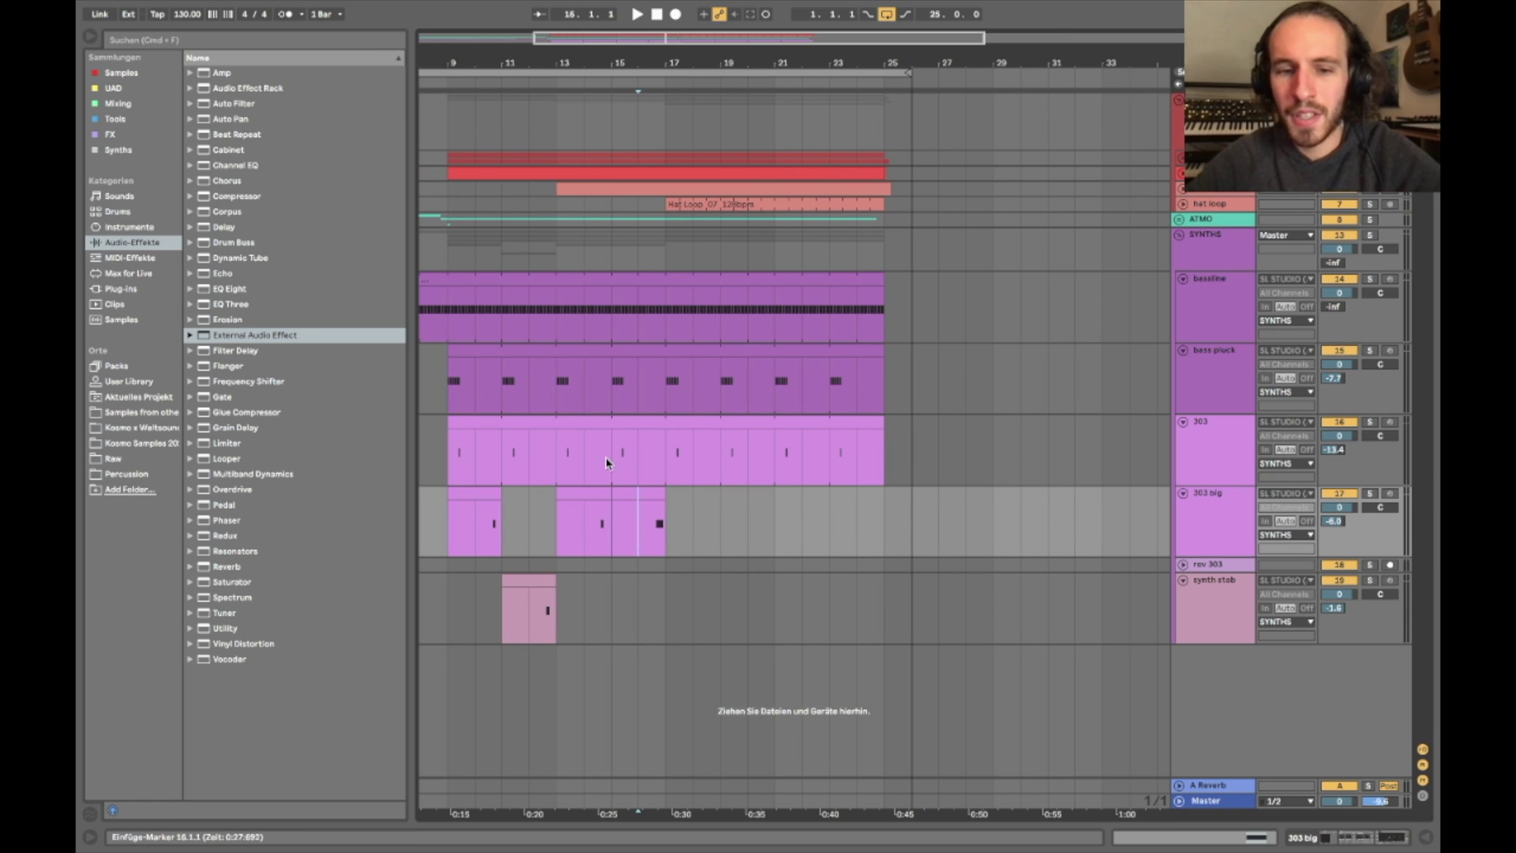
click(607, 462)
drag(456, 522, 844, 577)
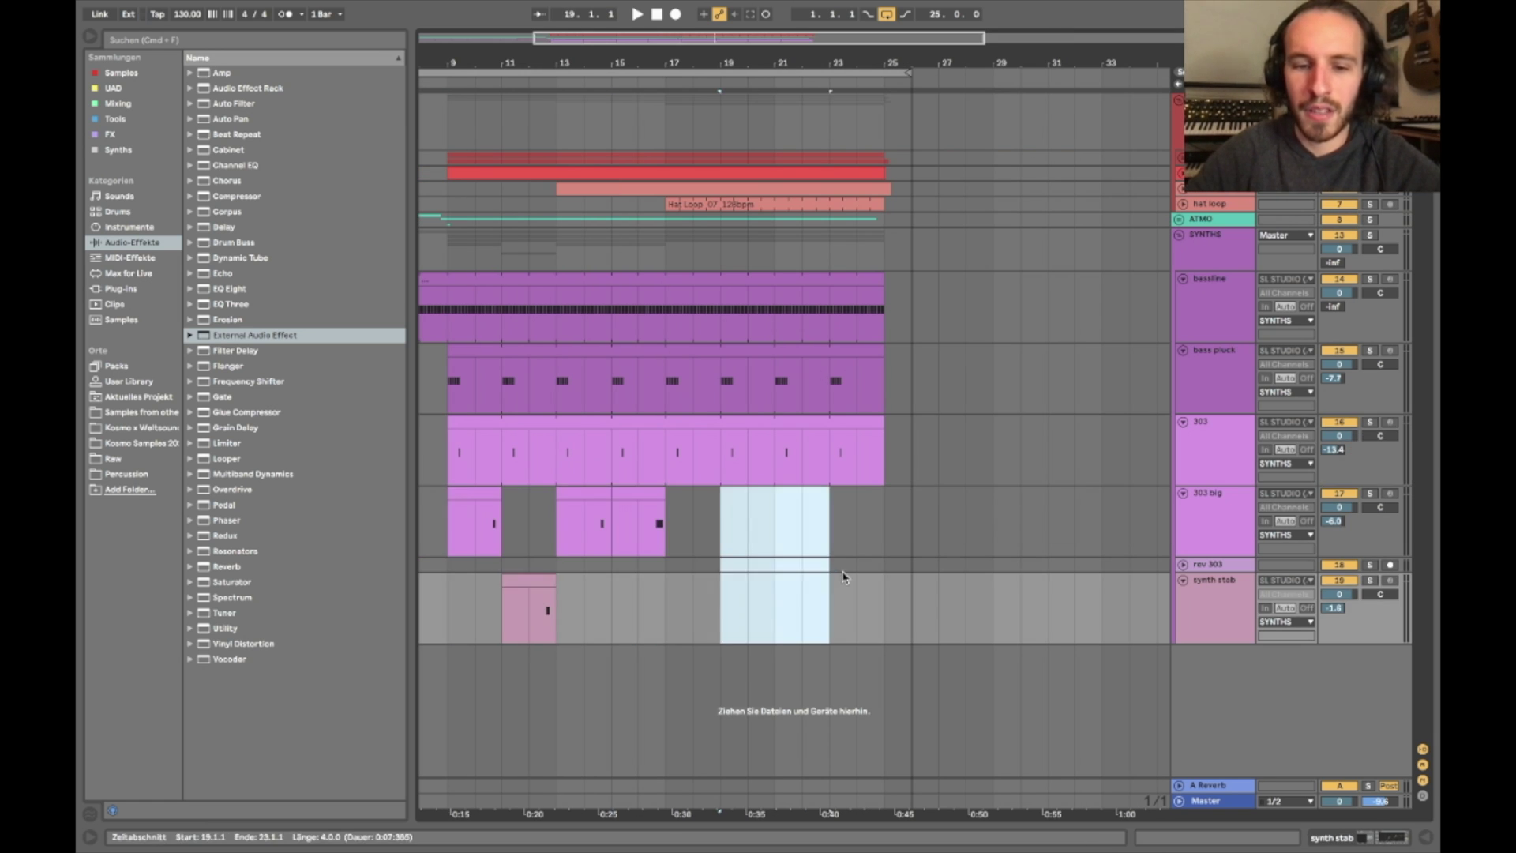
click(611, 512)
key(space)
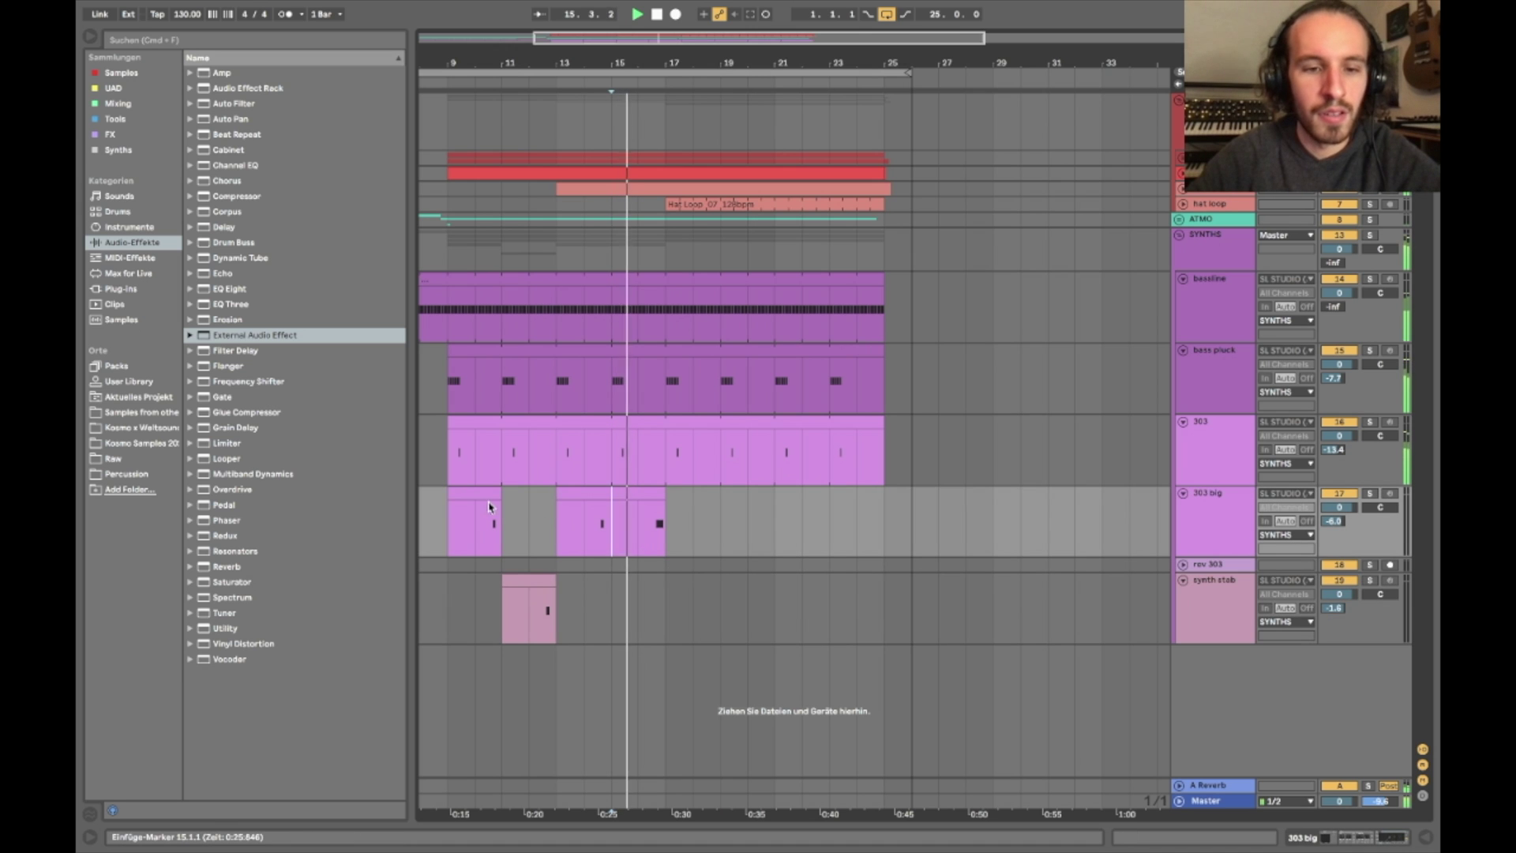
Copy the 303 big and synth stab clips of bars 9 to 13 to bar 17
click(462, 516)
drag(462, 516, 559, 619)
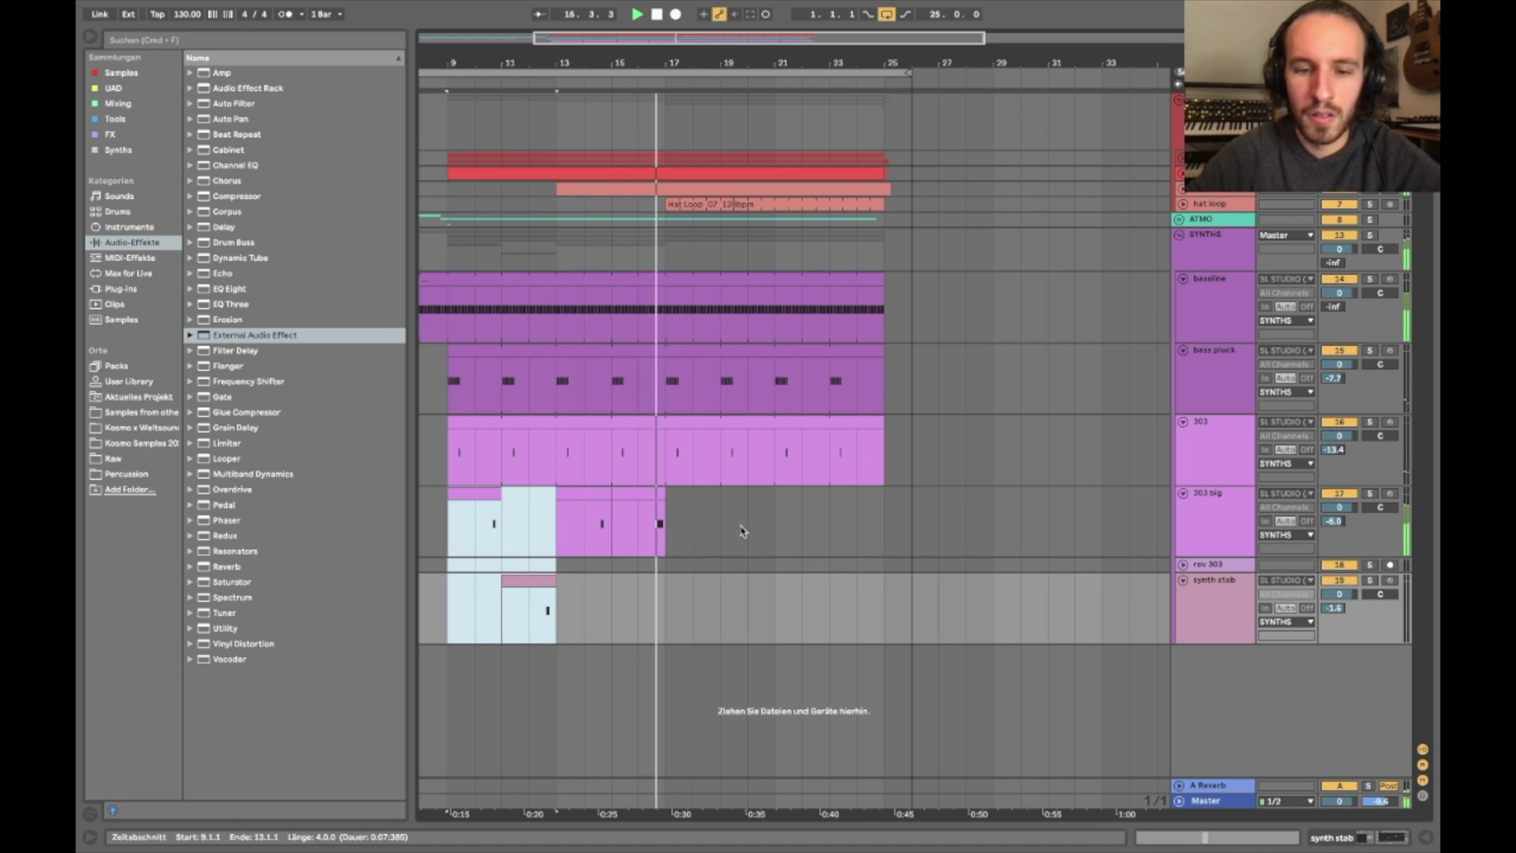
key(ctrl+c)
click(673, 511)
key(ctrl+v)
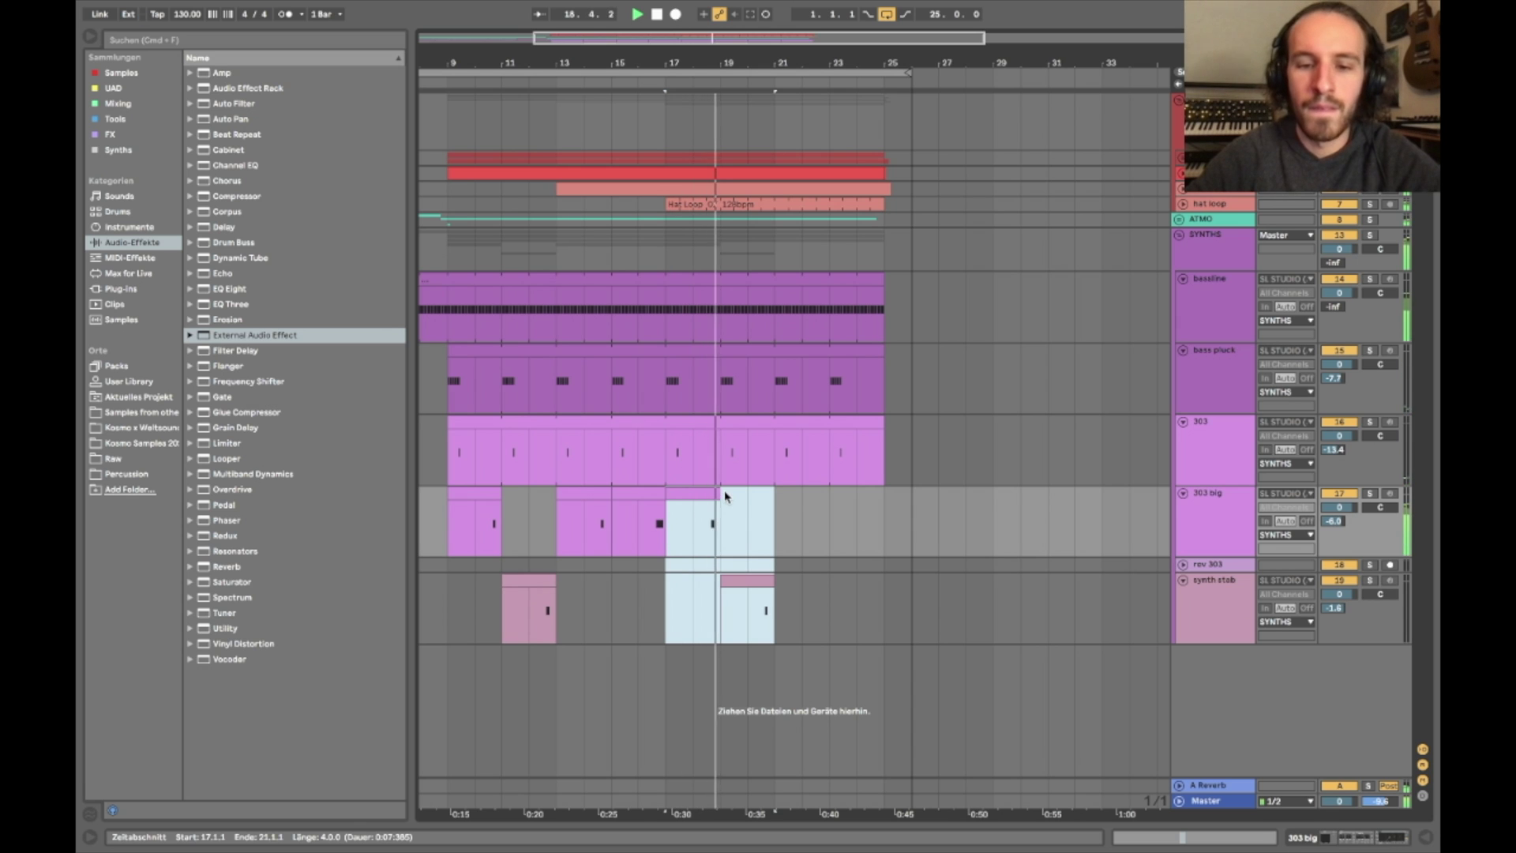
Repeat the two-bar 303 big clip at bars 21 and 23 so the track is filled up to bar 25
click(768, 512)
drag(768, 512, 674, 514)
key(super+d)
click(817, 497)
key(super+d)
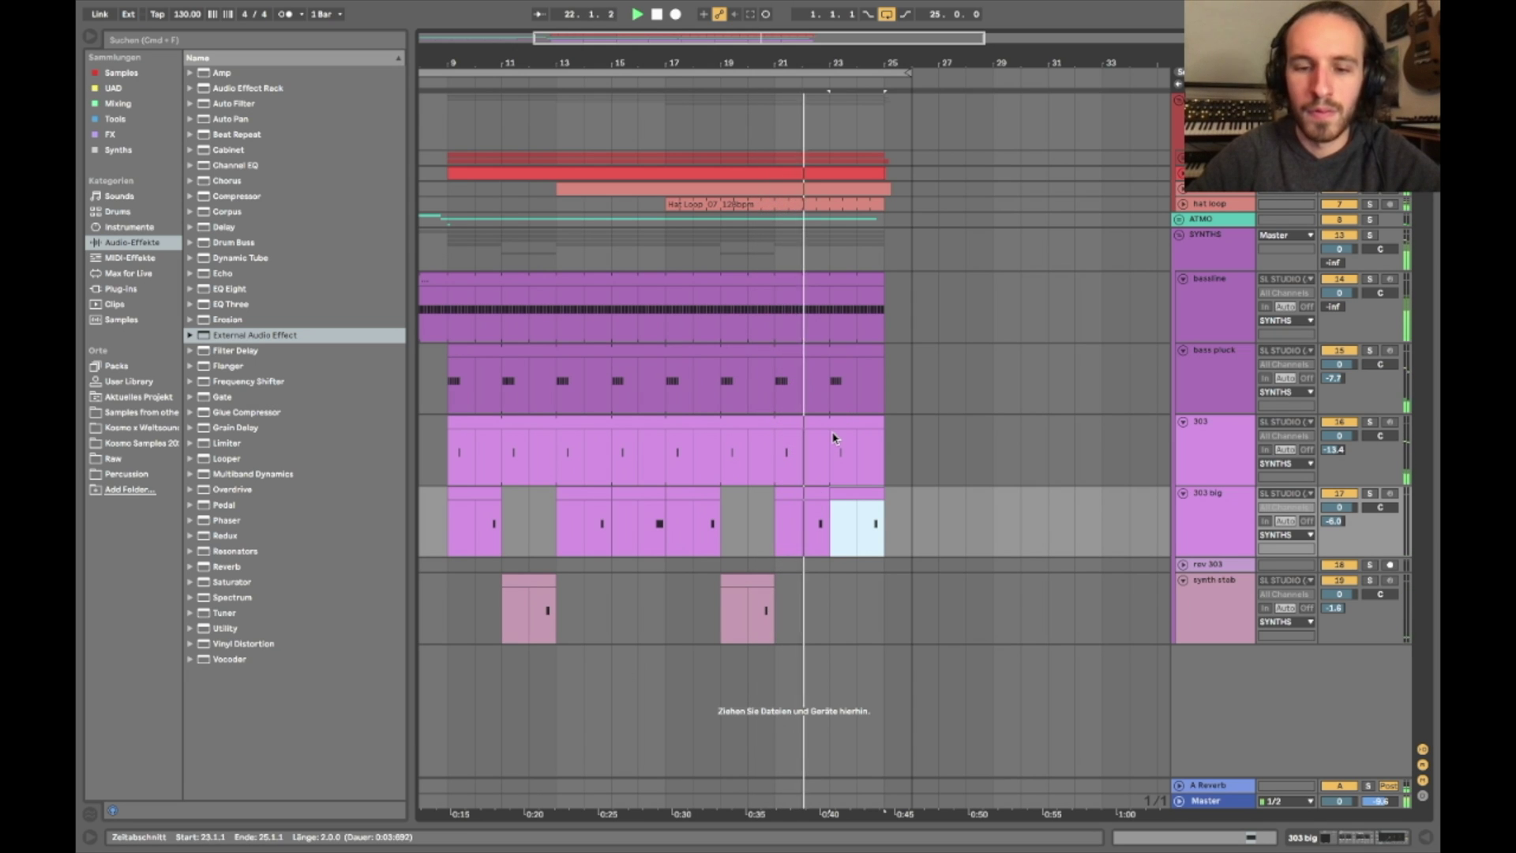
Listen to the repeated 303 big clips up to bar 25 and stop playback
scroll(843, 378, up, 3)
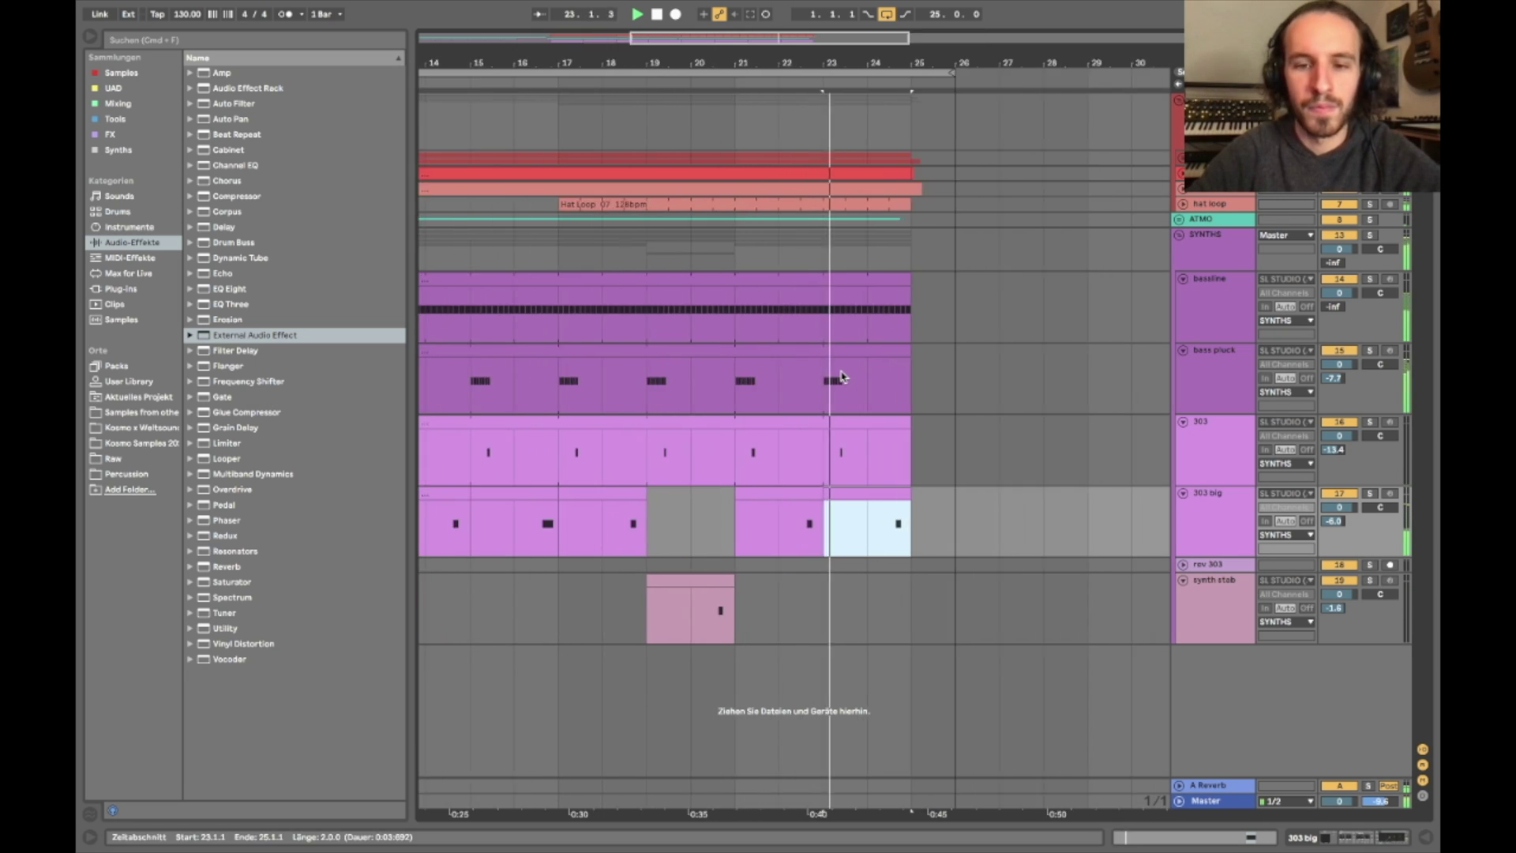
scroll(843, 378, left, 3)
scroll(844, 378, down, 5)
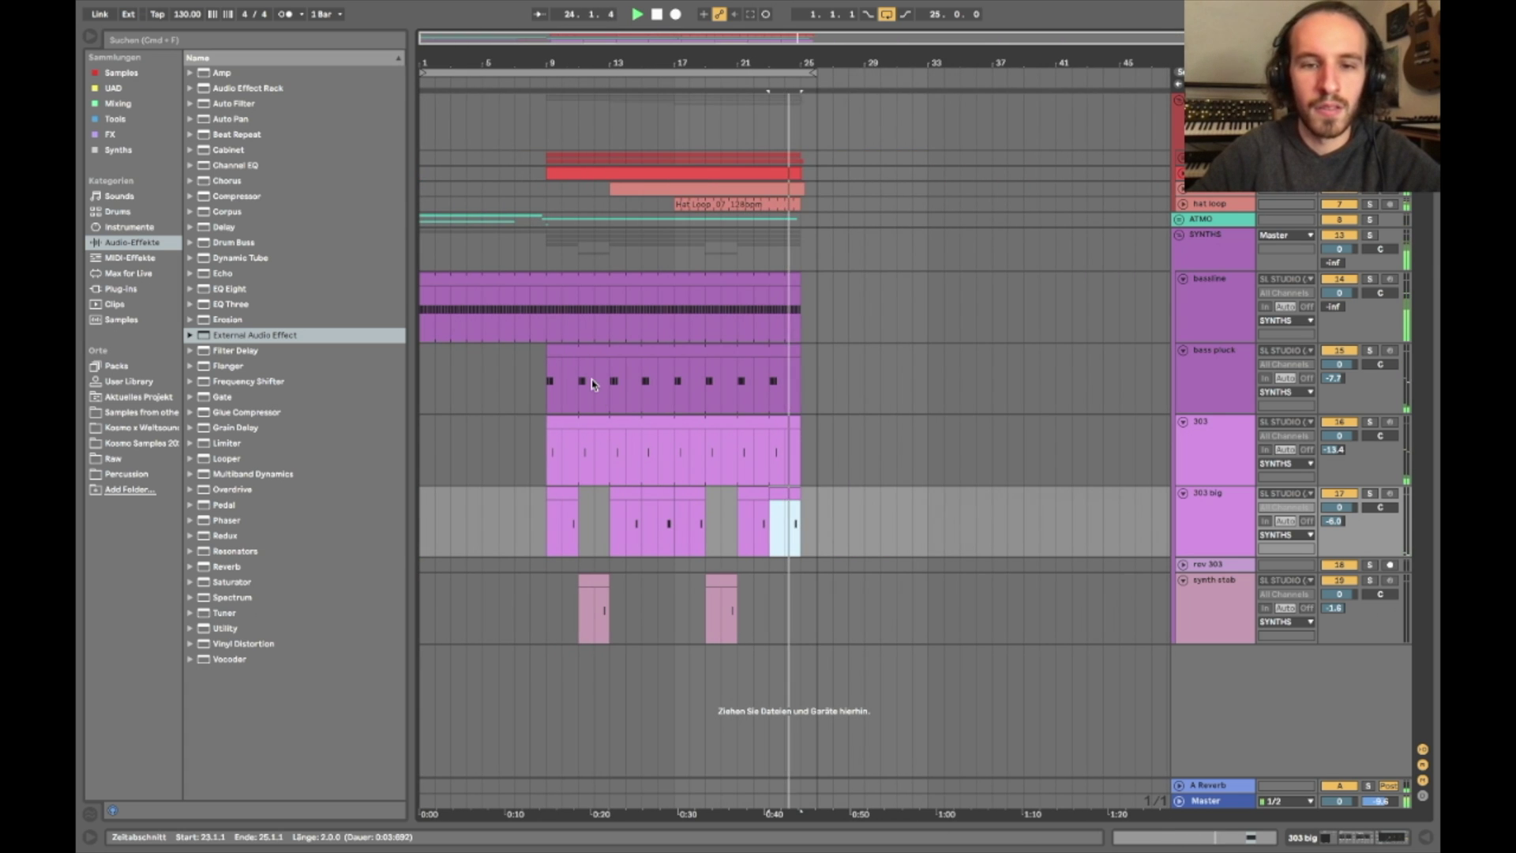
key(space)
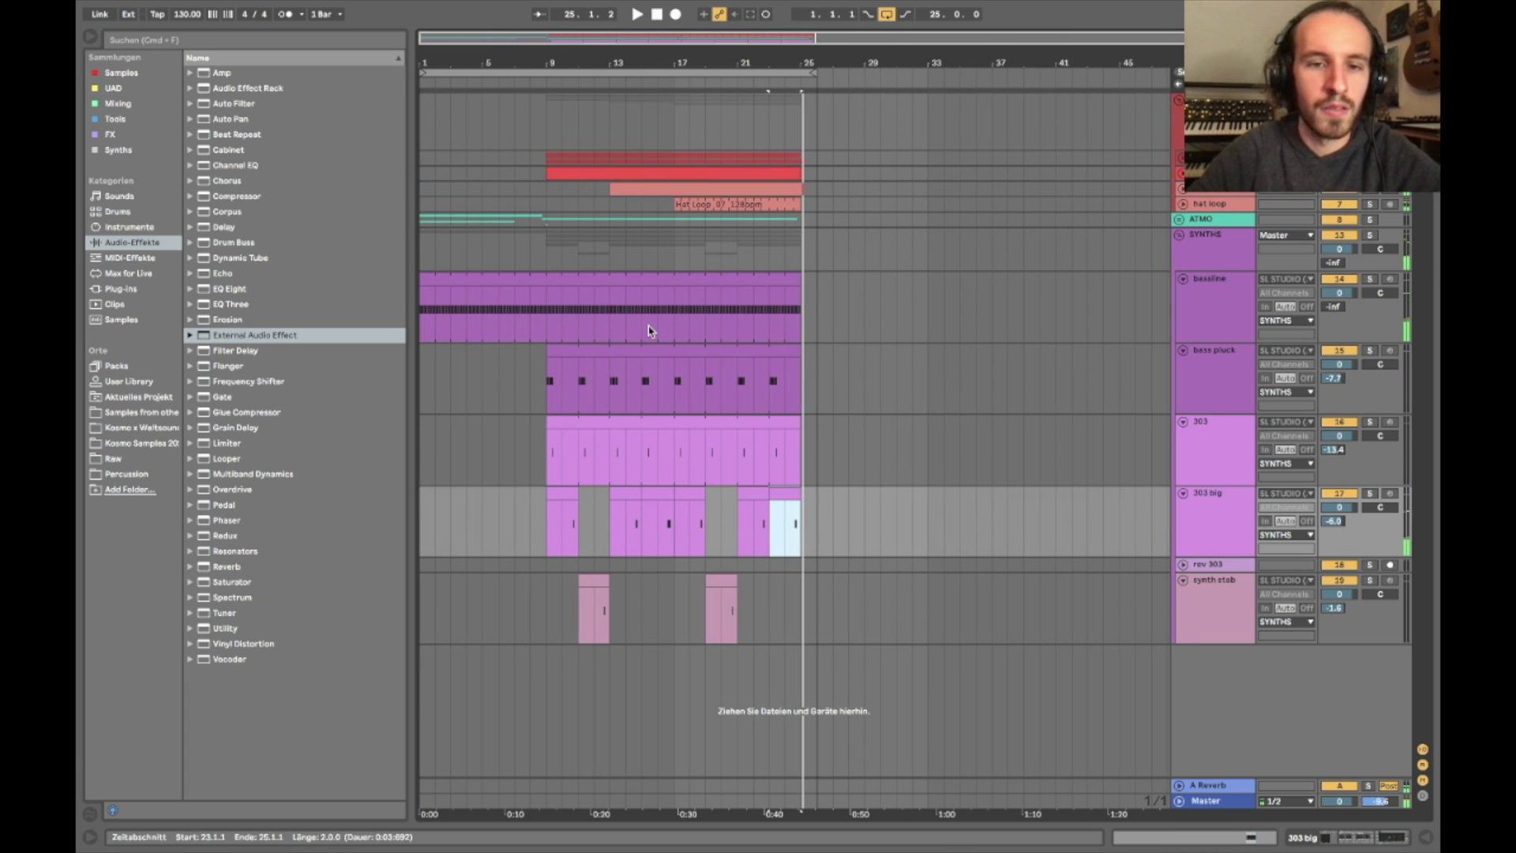
Examine the intro section from bar 1 to bar 9 across the drum, ATMO and synth tracks
scroll(532, 277, up, 3)
scroll(534, 277, up, 2)
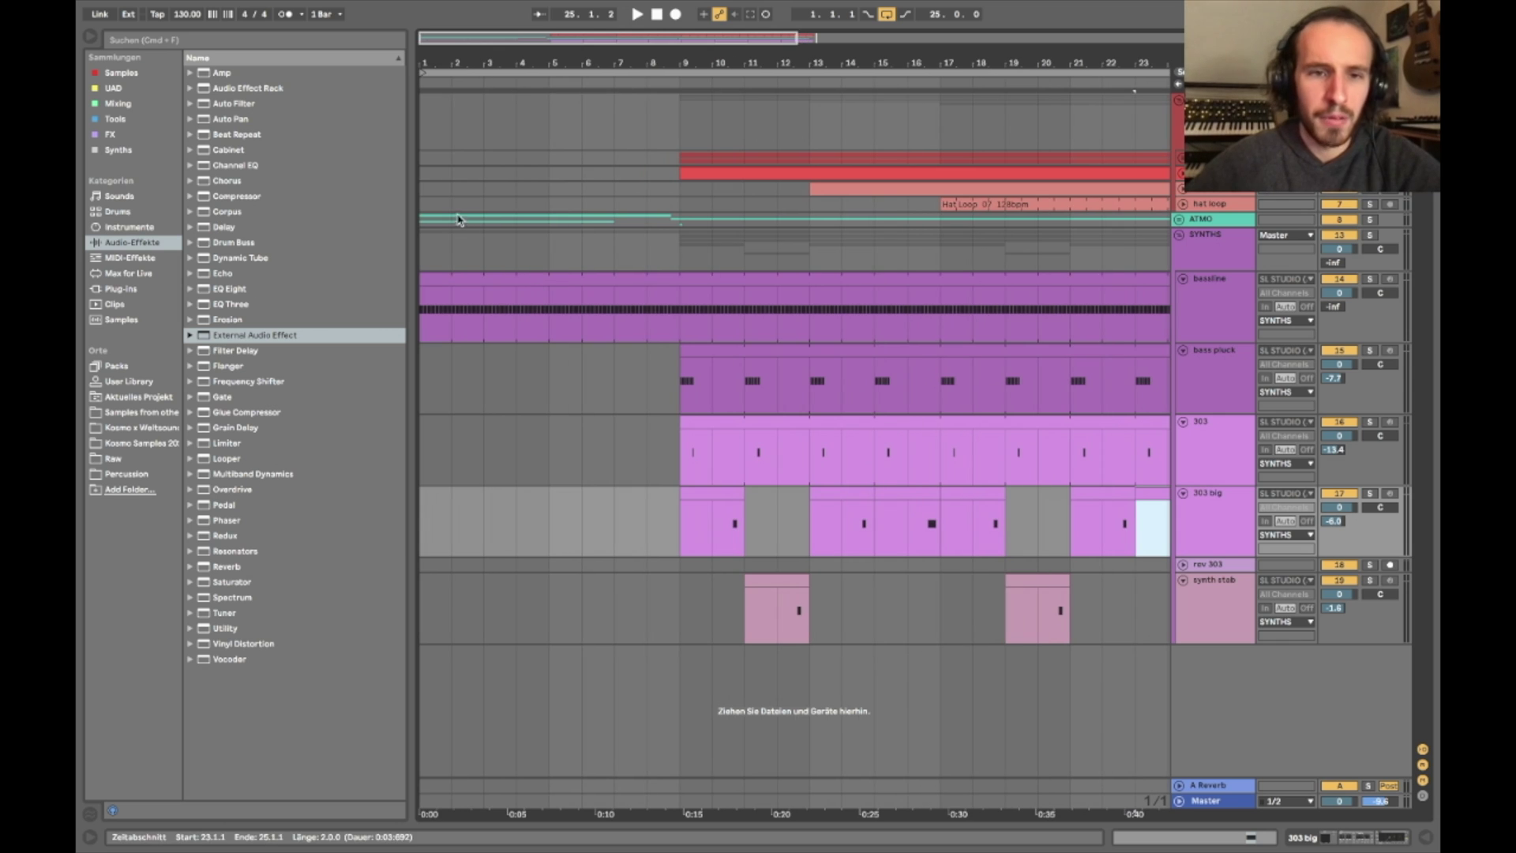
mouse_move(427, 237)
mouse_down()
mouse_move(663, 422)
mouse_move(662, 509)
mouse_up()
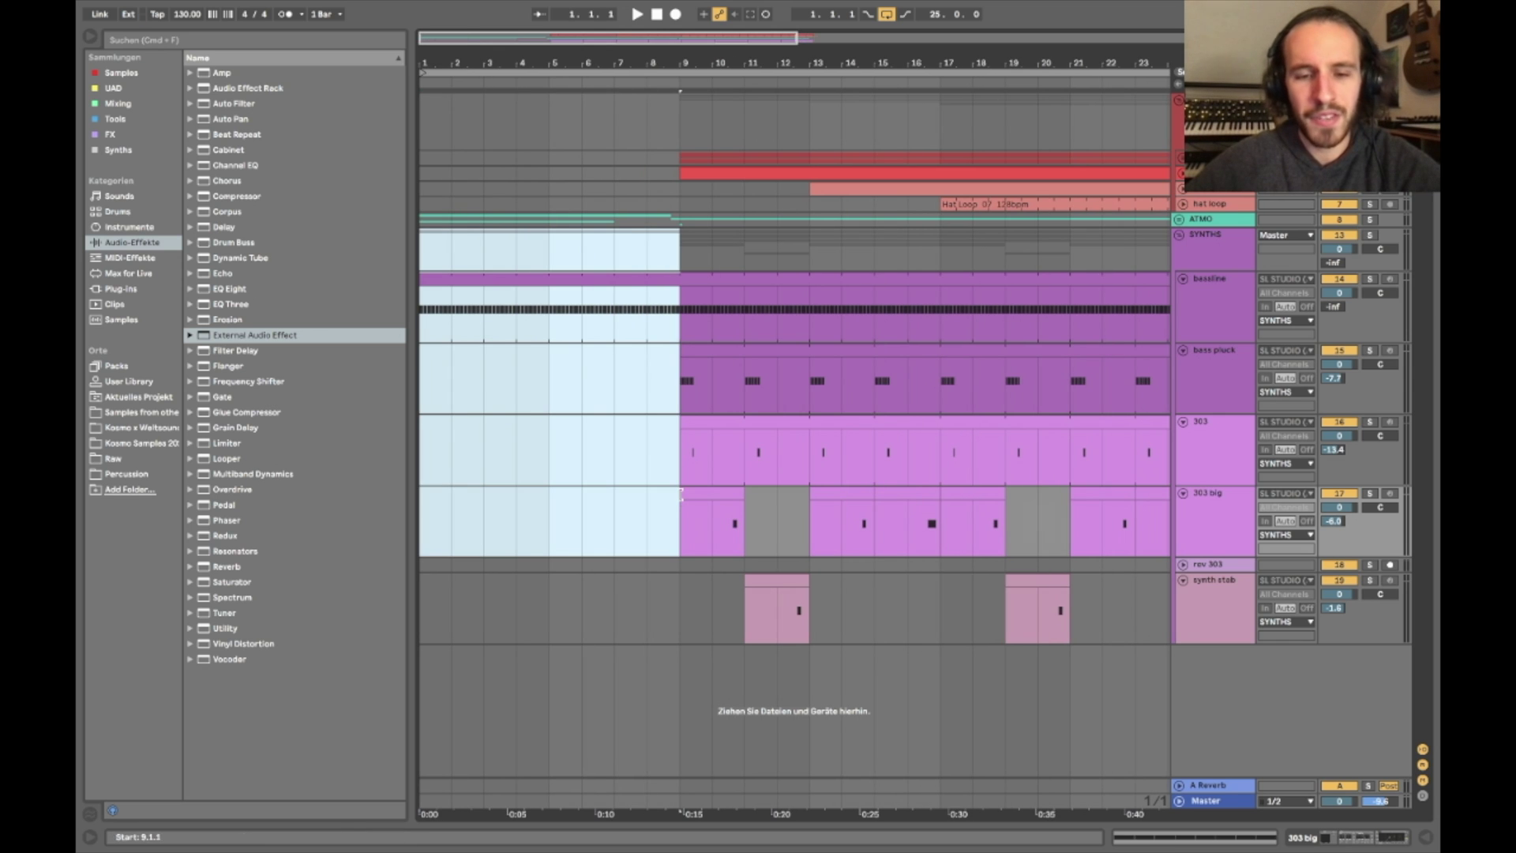
click(662, 507)
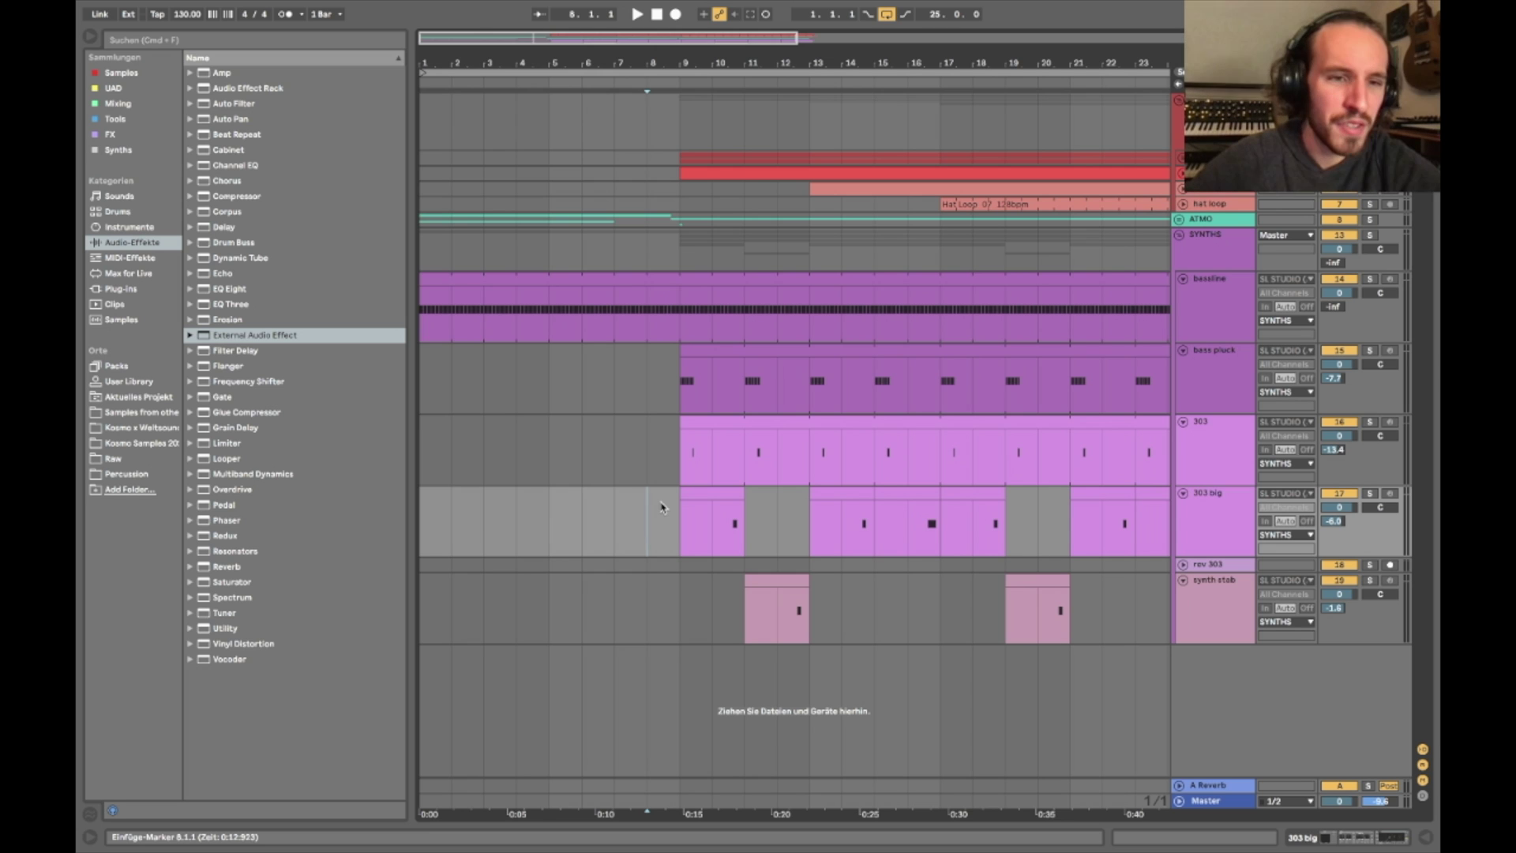
drag(677, 199, 395, 517)
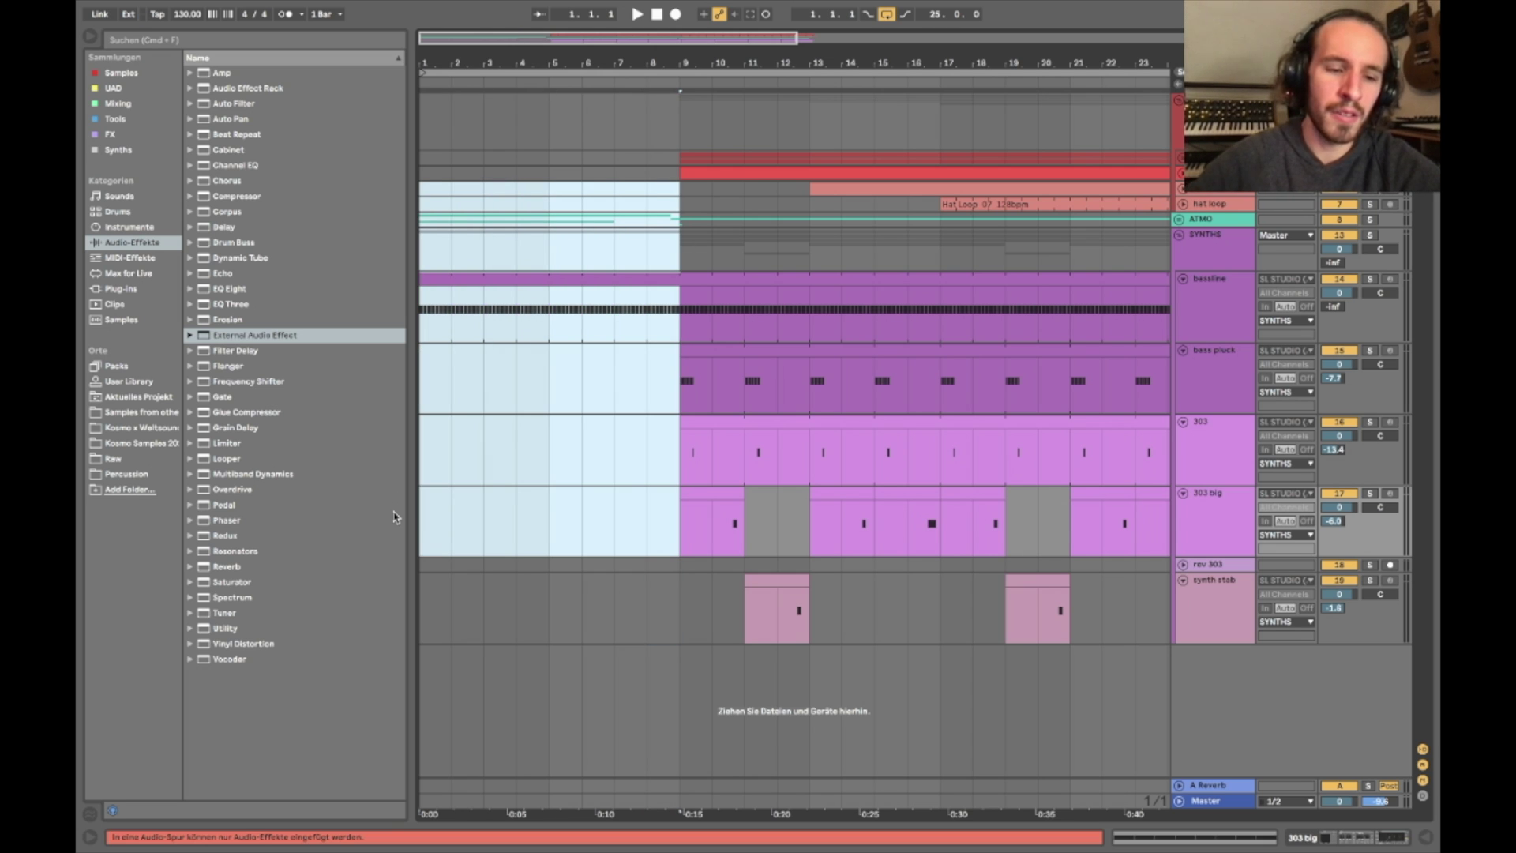
click(575, 267)
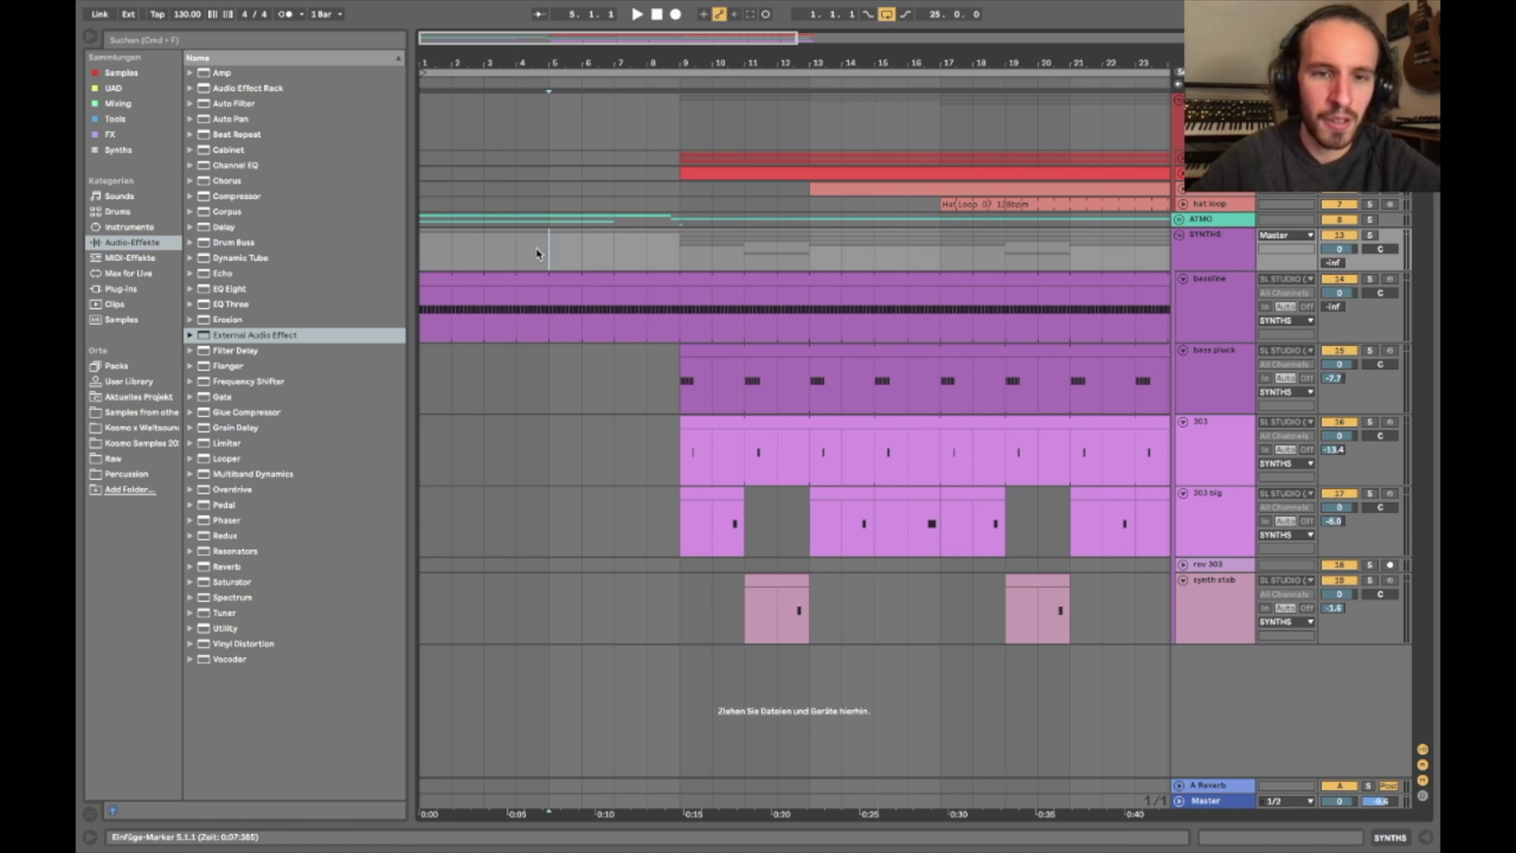
click(424, 244)
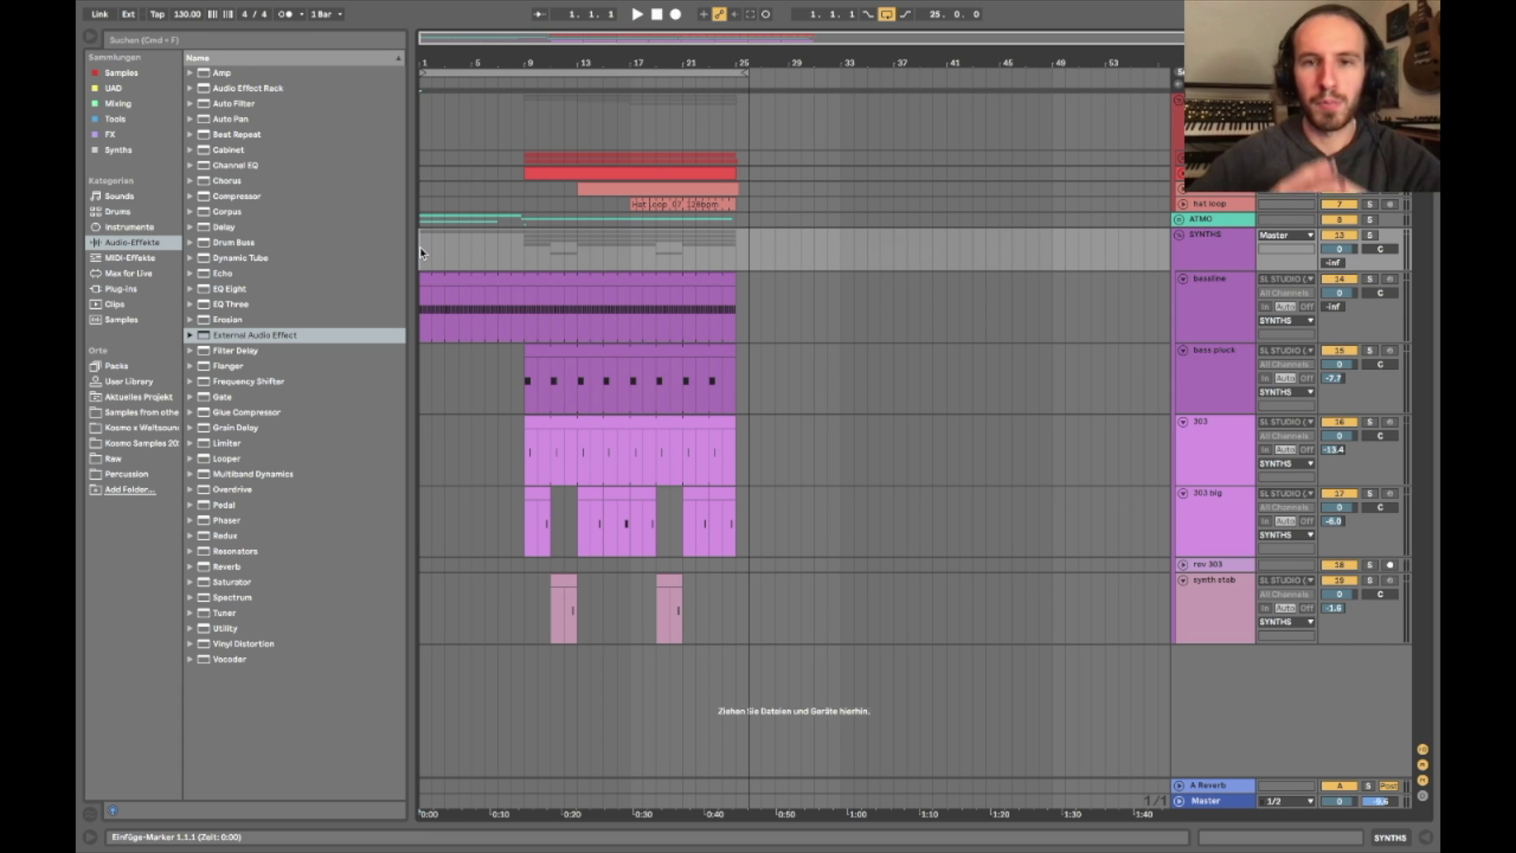
mouse_move(422, 94)
mouse_down()
mouse_move(466, 324)
mouse_move(522, 379)
mouse_up()
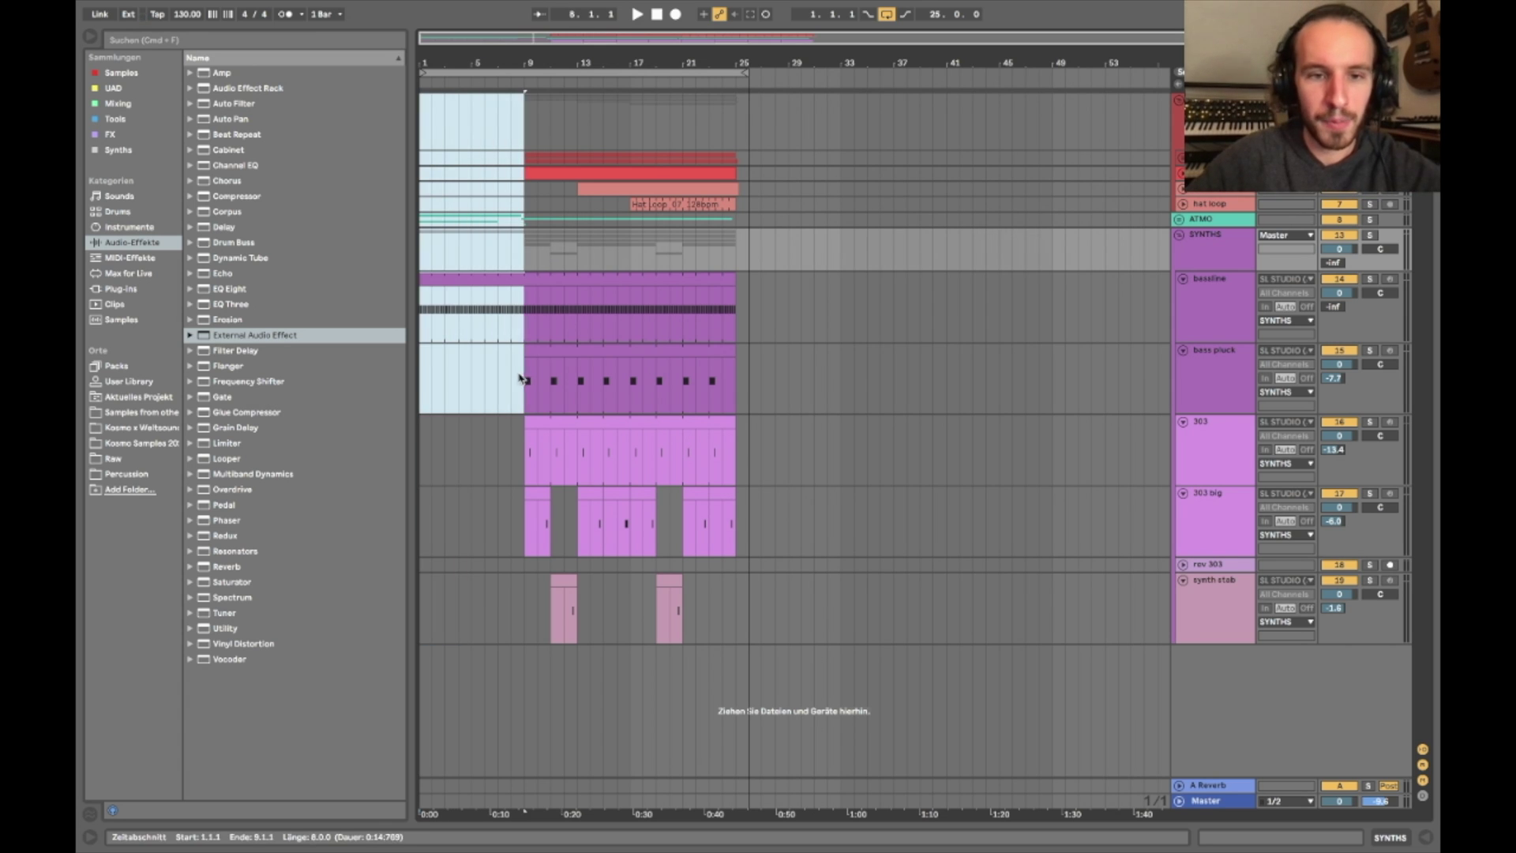
click(422, 150)
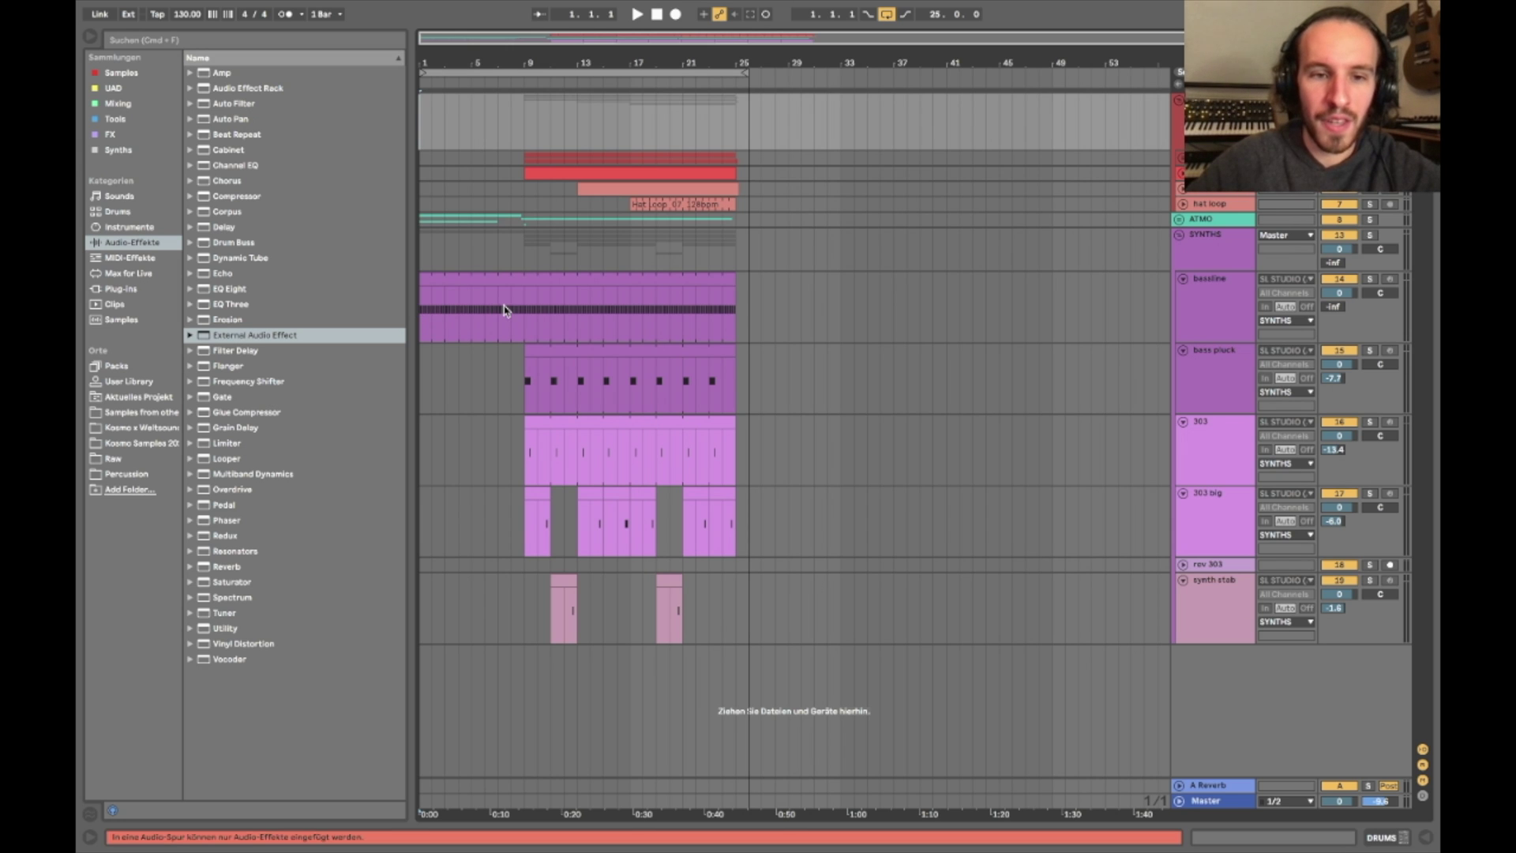
drag(521, 310, 413, 290)
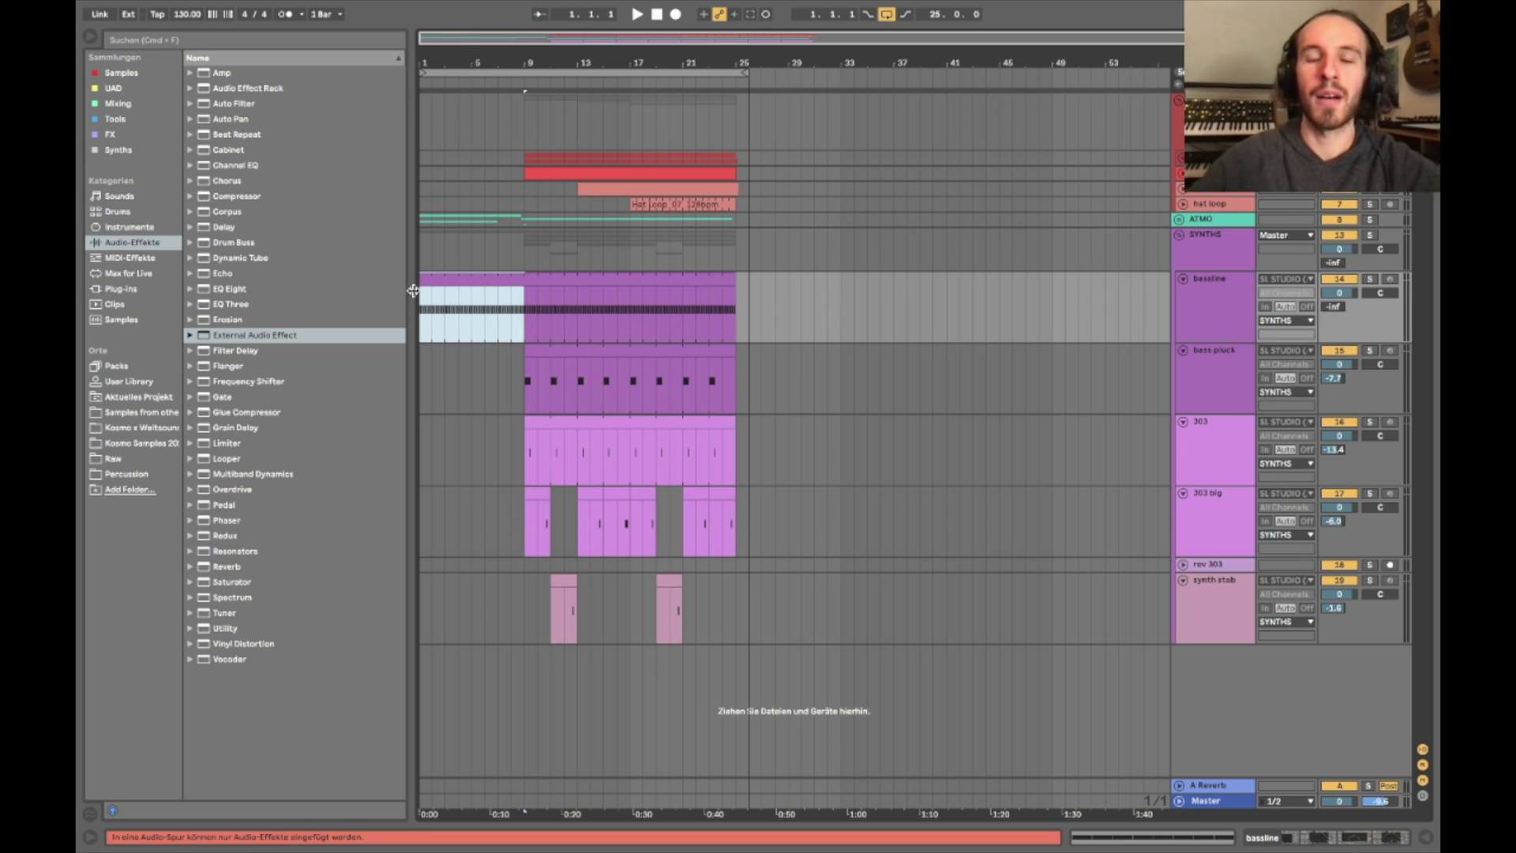
Copy the bass pluck, 303, 303 big and synth stab clips of bars 9 to 17 to bar 1, leaving bass pluck empty before bar 9
mouse_move(526, 370)
mouse_down()
mouse_move(567, 598)
mouse_move(610, 597)
mouse_move(569, 598)
mouse_up()
click(526, 379)
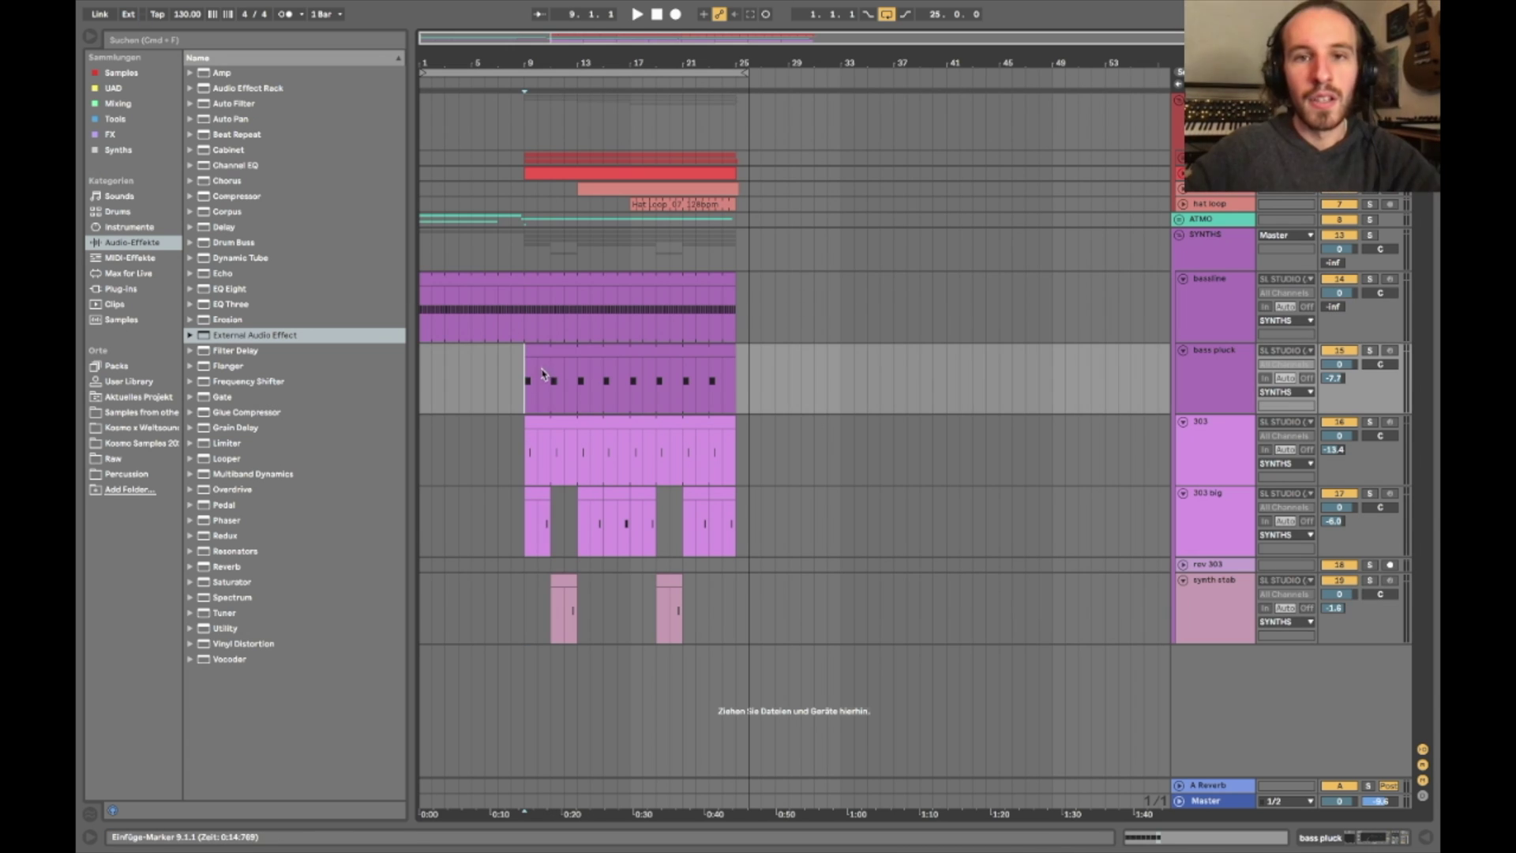
mouse_move(624, 585)
mouse_down()
mouse_move(623, 505)
mouse_move(528, 371)
mouse_up()
click(420, 379)
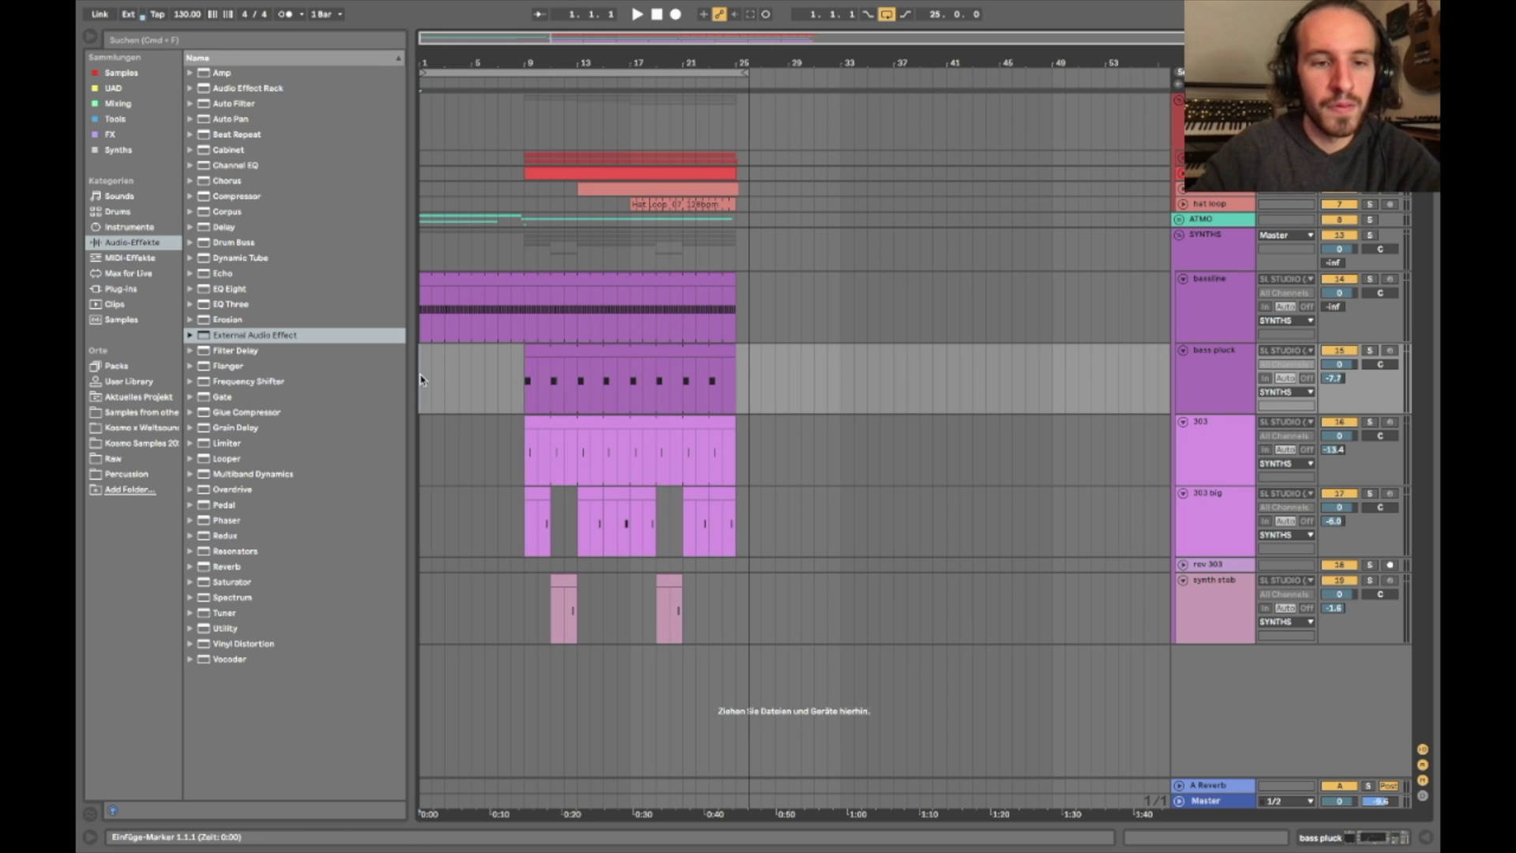
drag(420, 379, 521, 608)
click(469, 347)
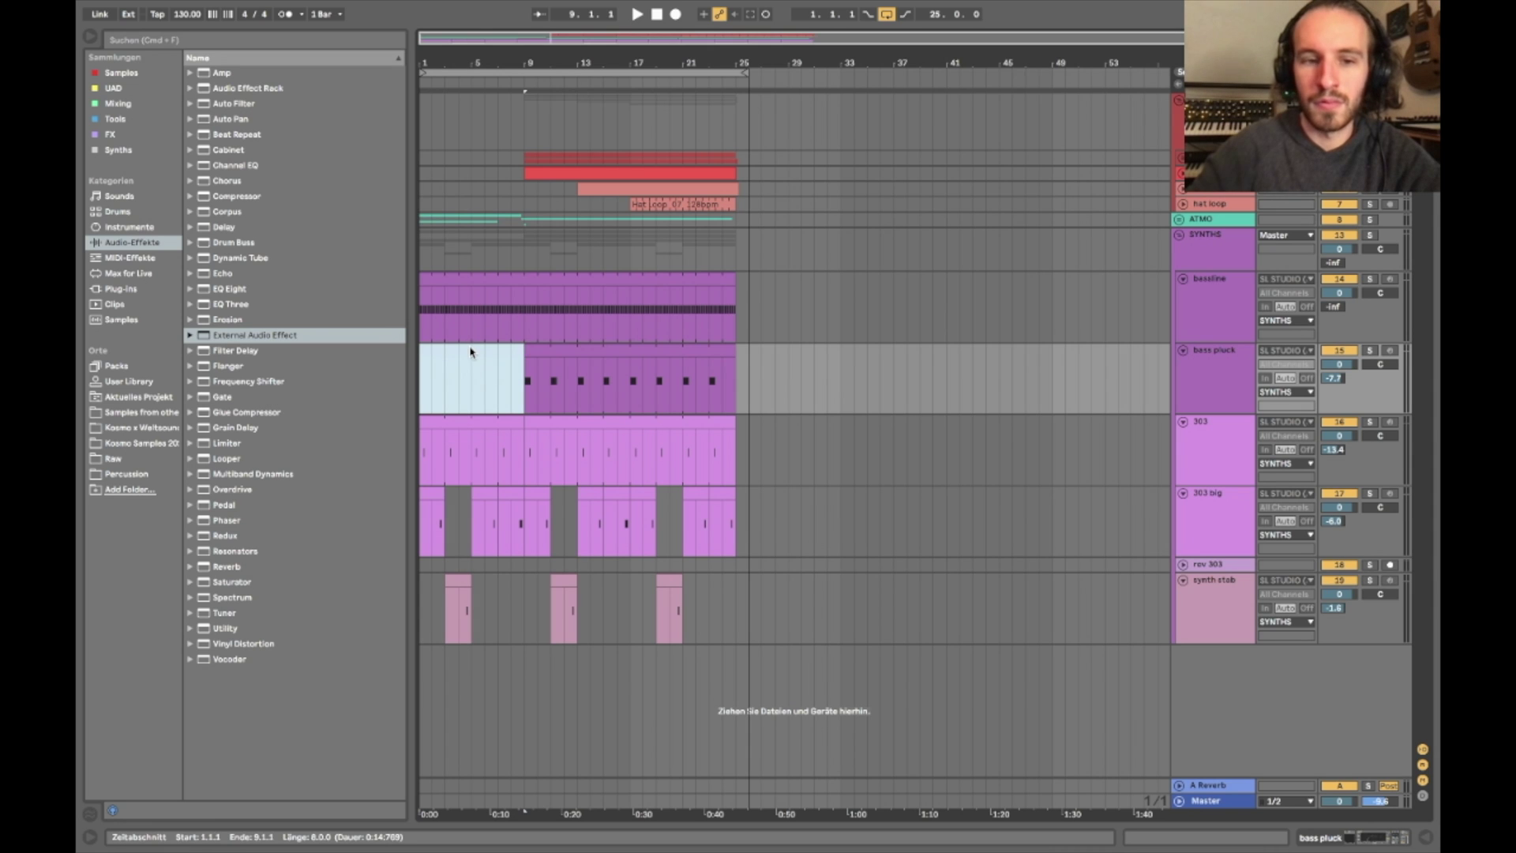
Examine the bass pluck entry at bar 9 and the intro pad clip in the ATMO group
scroll(471, 349, up, 3)
drag(702, 382, 751, 378)
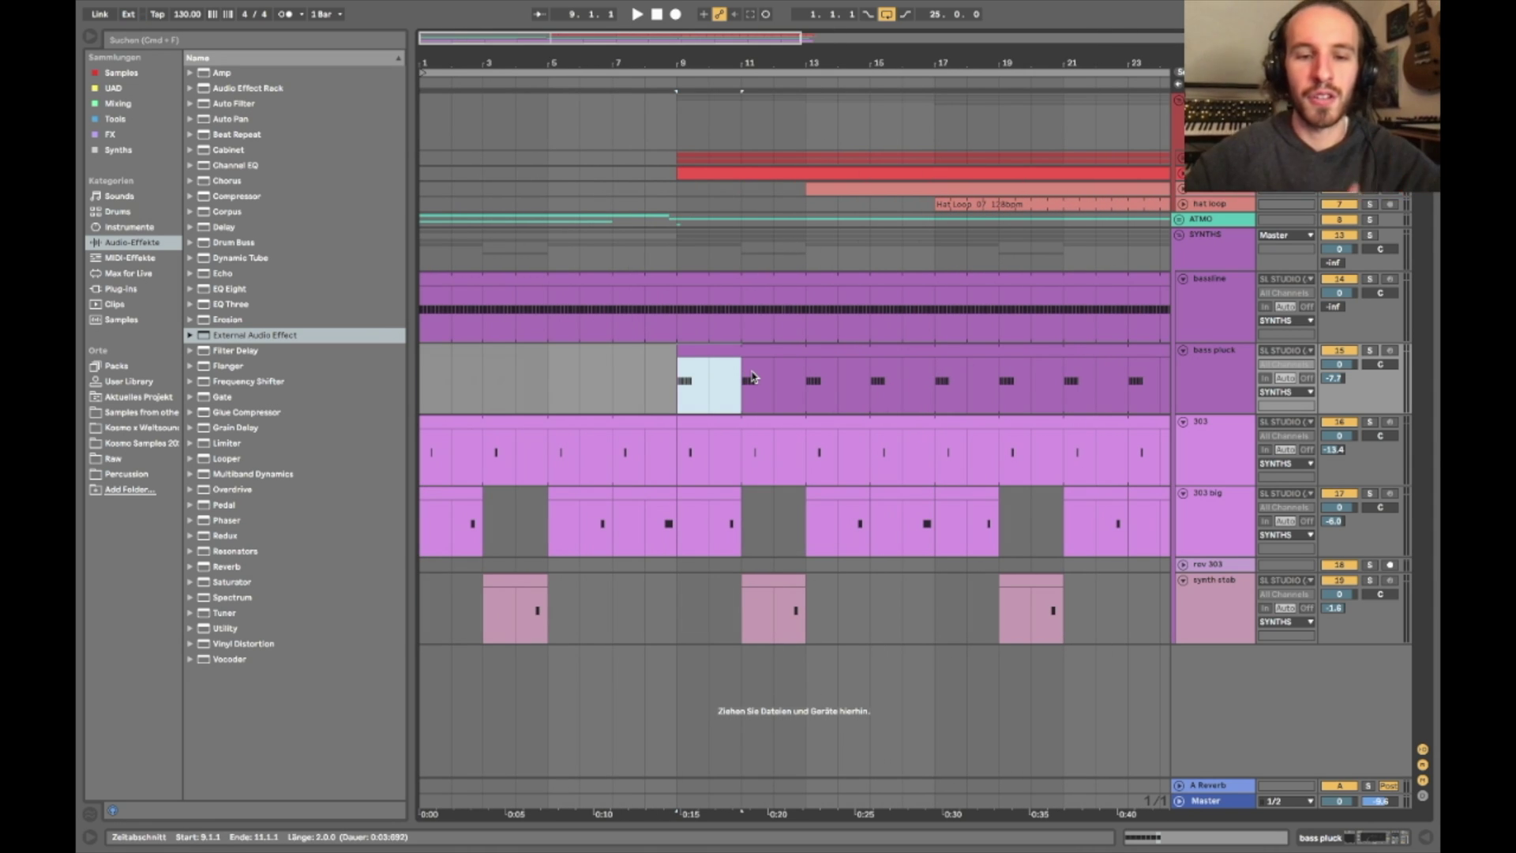
click(430, 378)
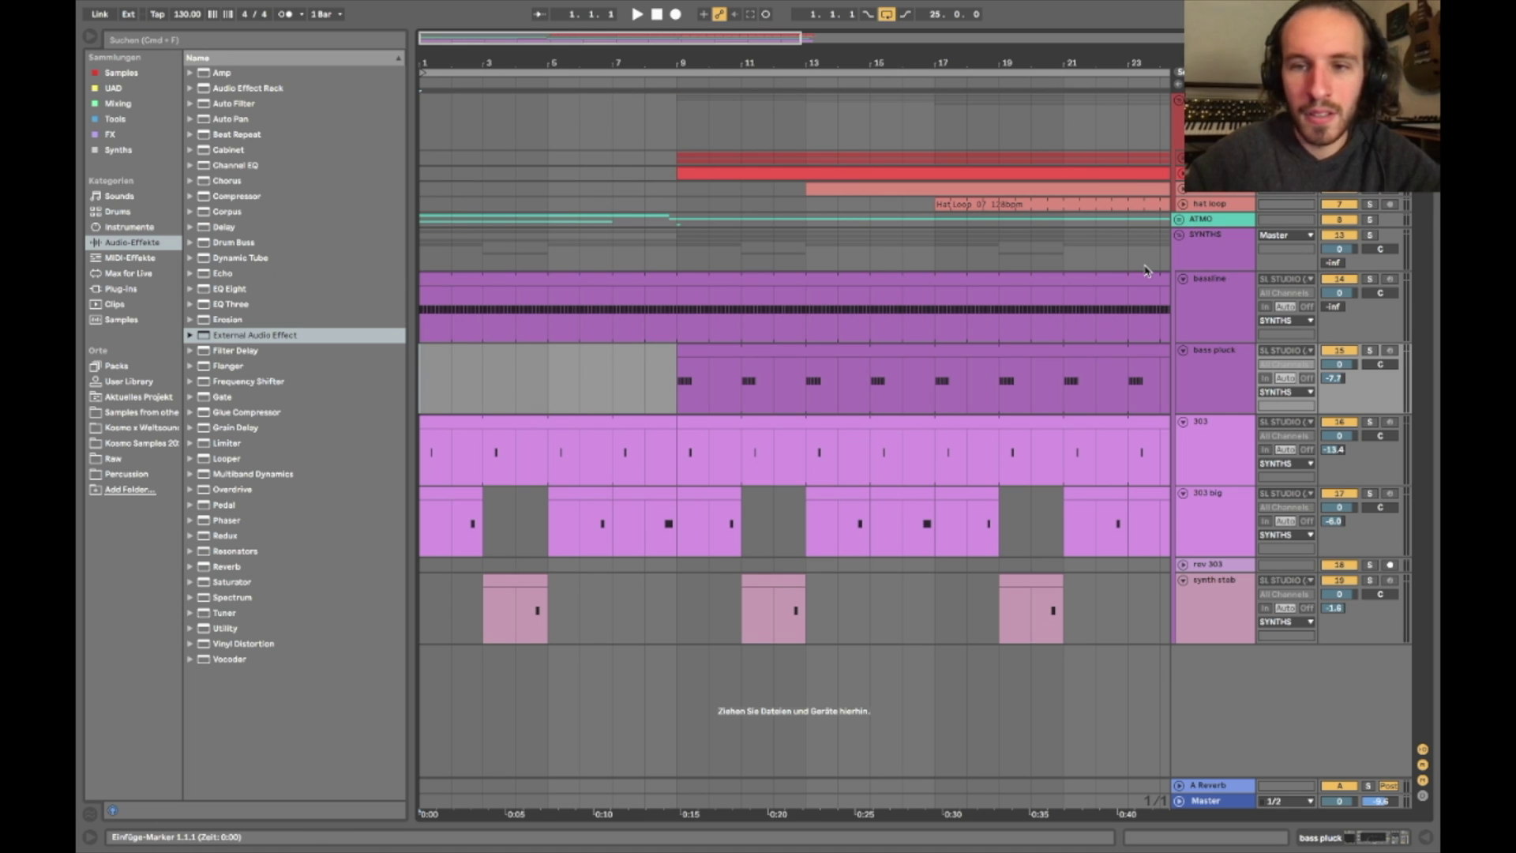
click(1179, 219)
click(1182, 250)
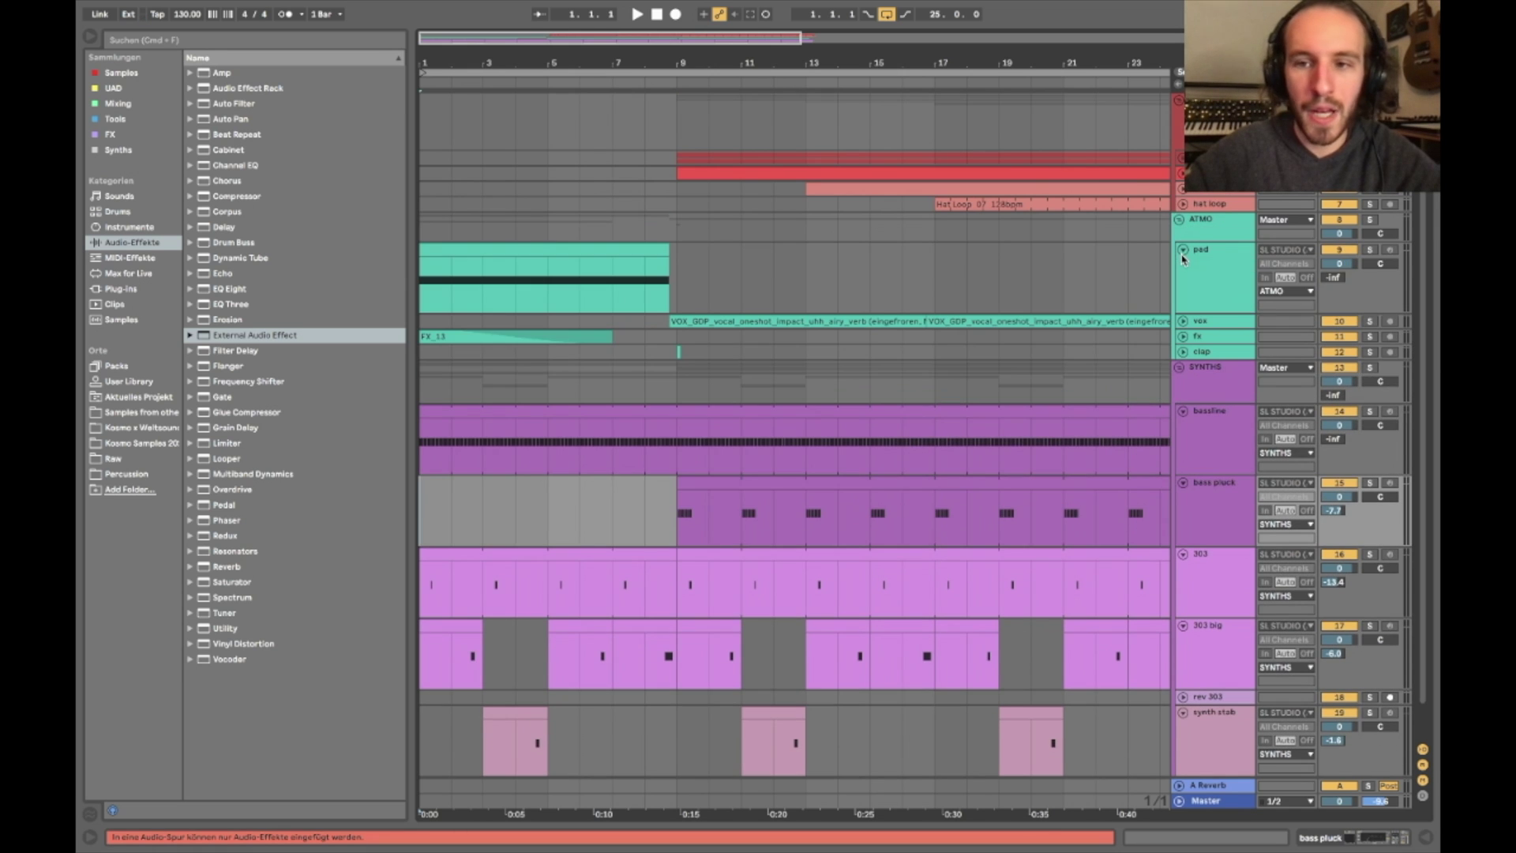
click(1183, 255)
click(1183, 250)
click(1183, 250)
click(1182, 221)
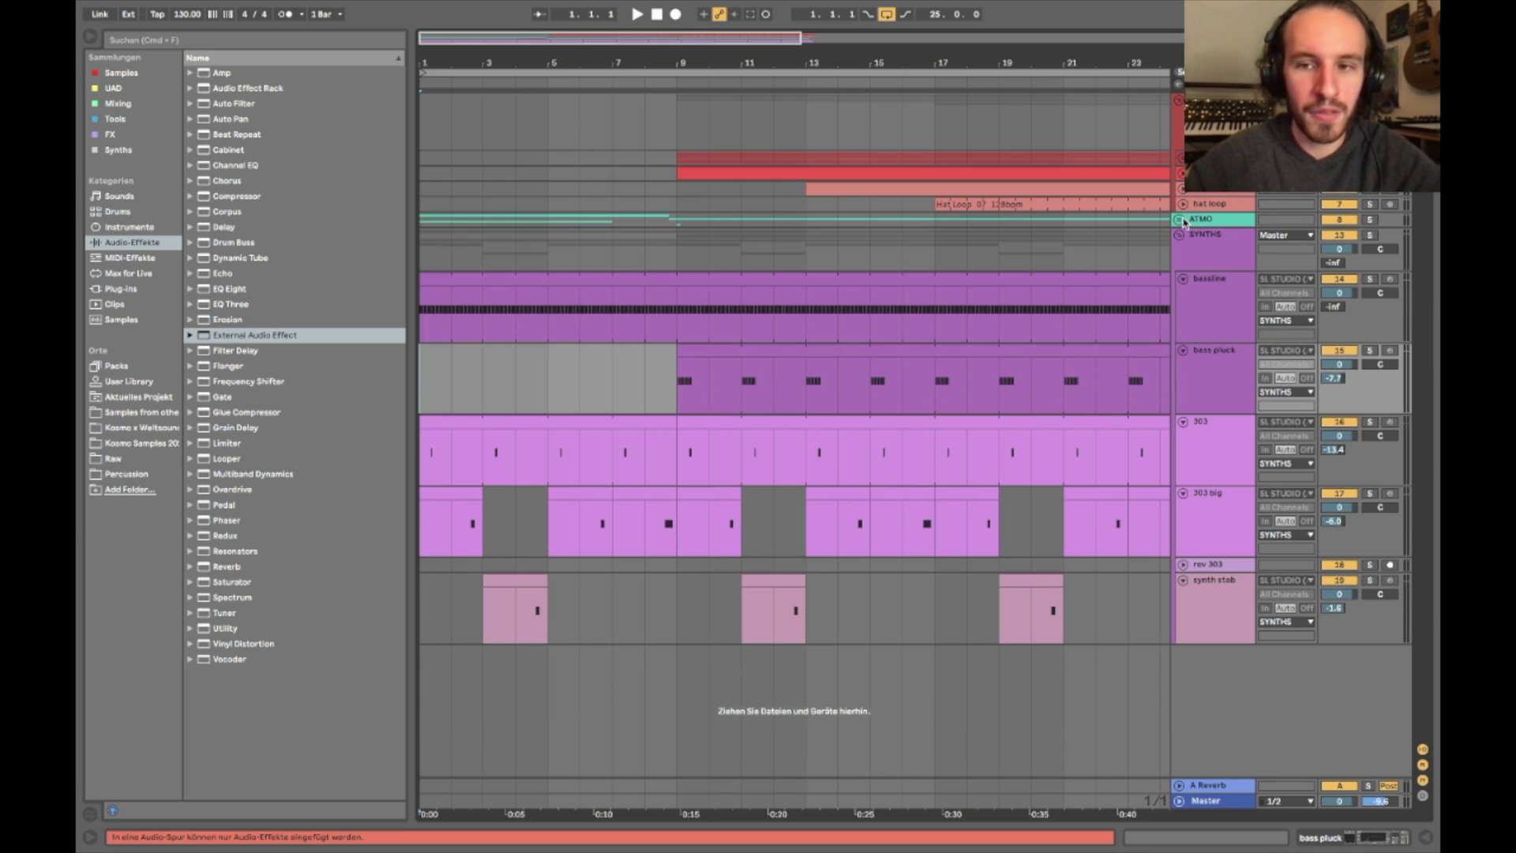
Show the track automation and examine the bassline's Serum cutoff and Env2 Sus curves over the intro bars
click(427, 249)
key(a)
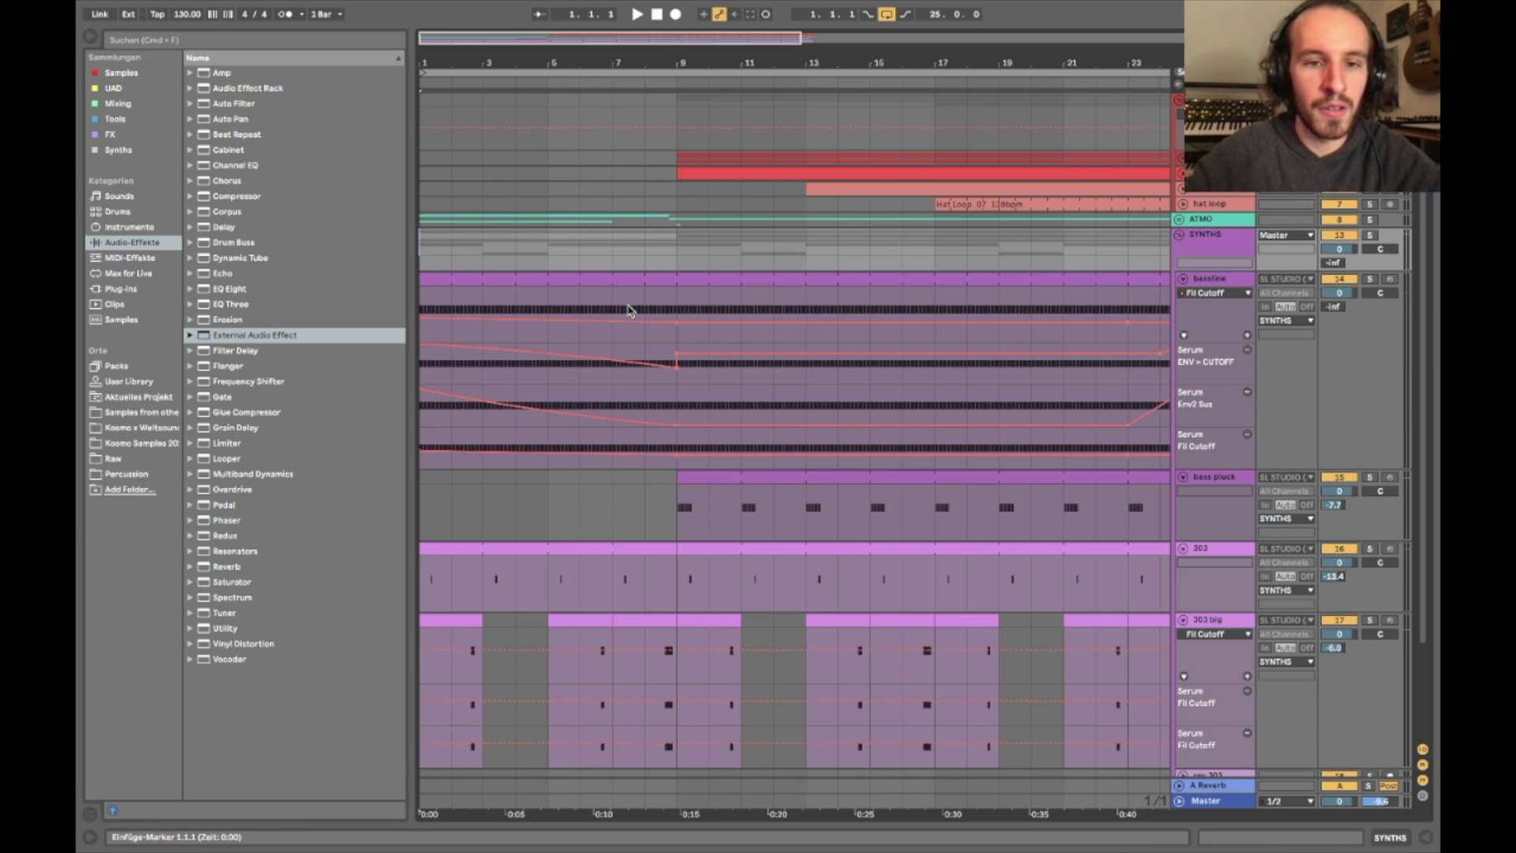
drag(427, 355, 419, 418)
drag(641, 348, 406, 351)
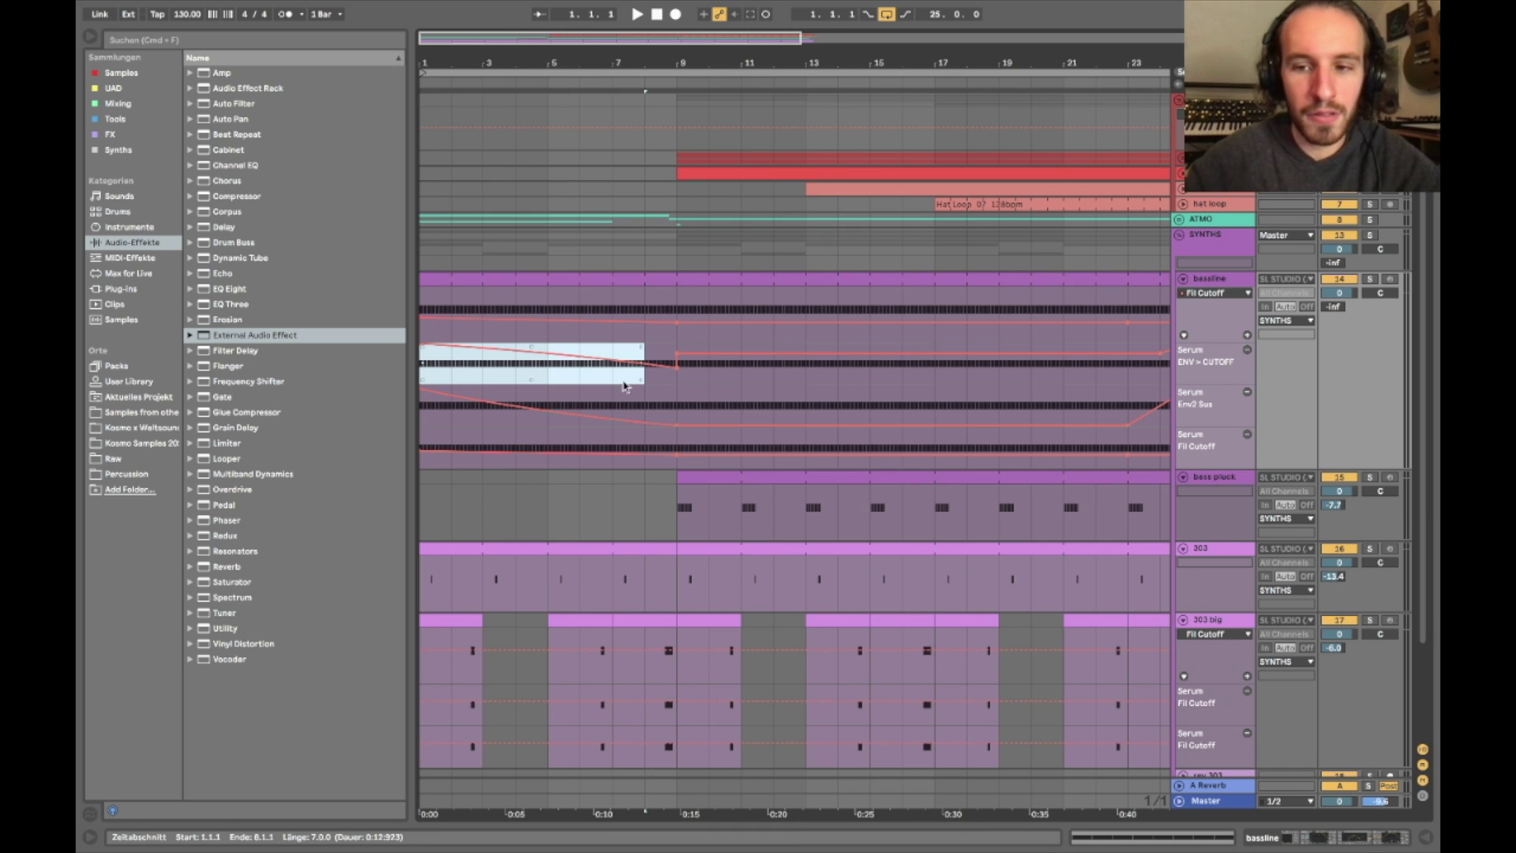
click(576, 438)
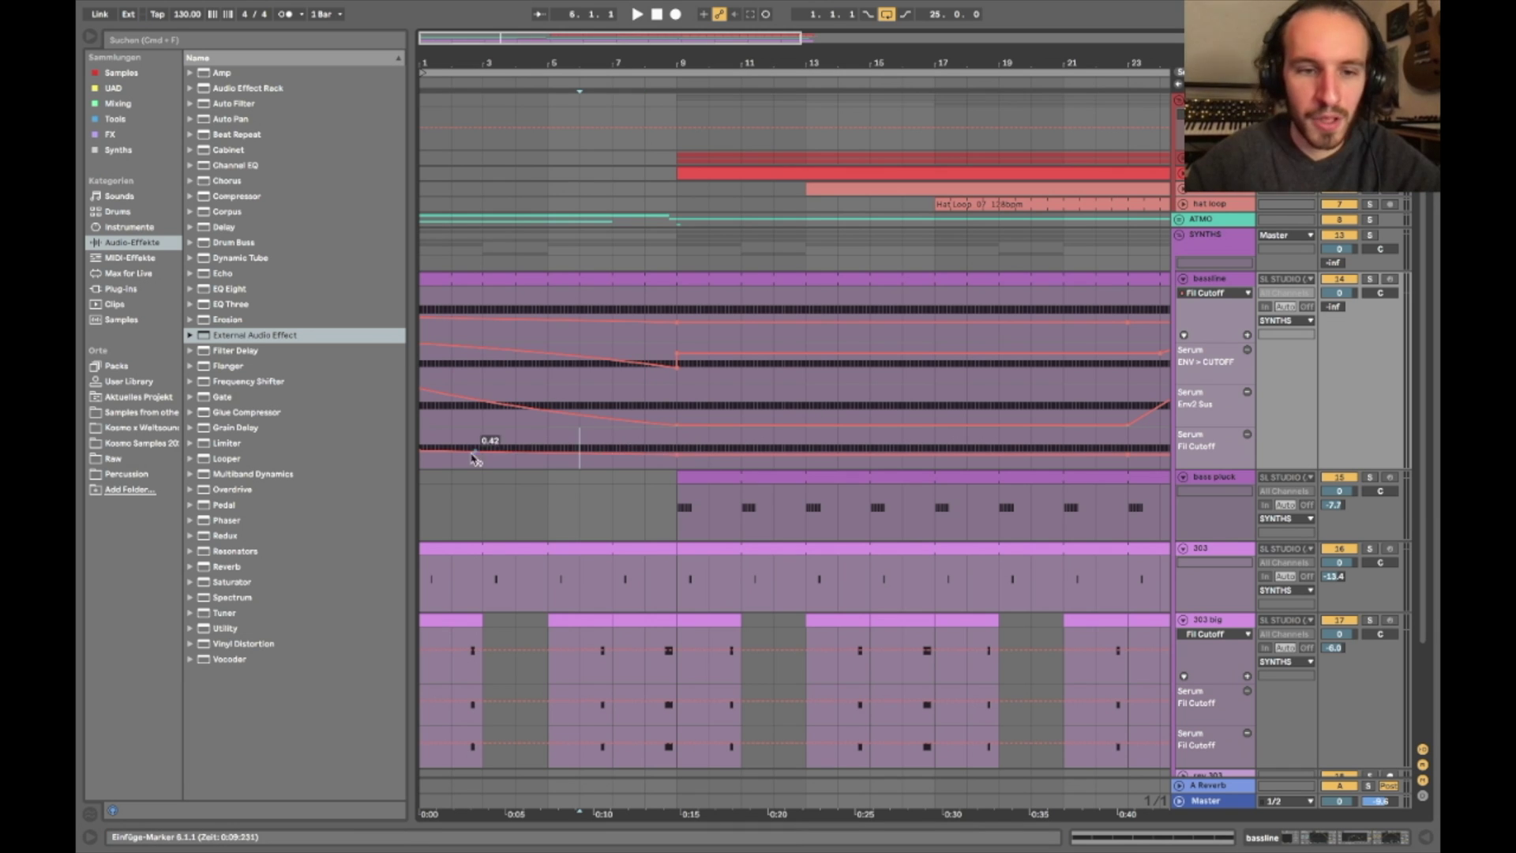
Hide the automation lanes and play the arrangement from bar 1
alt+click(1184, 280)
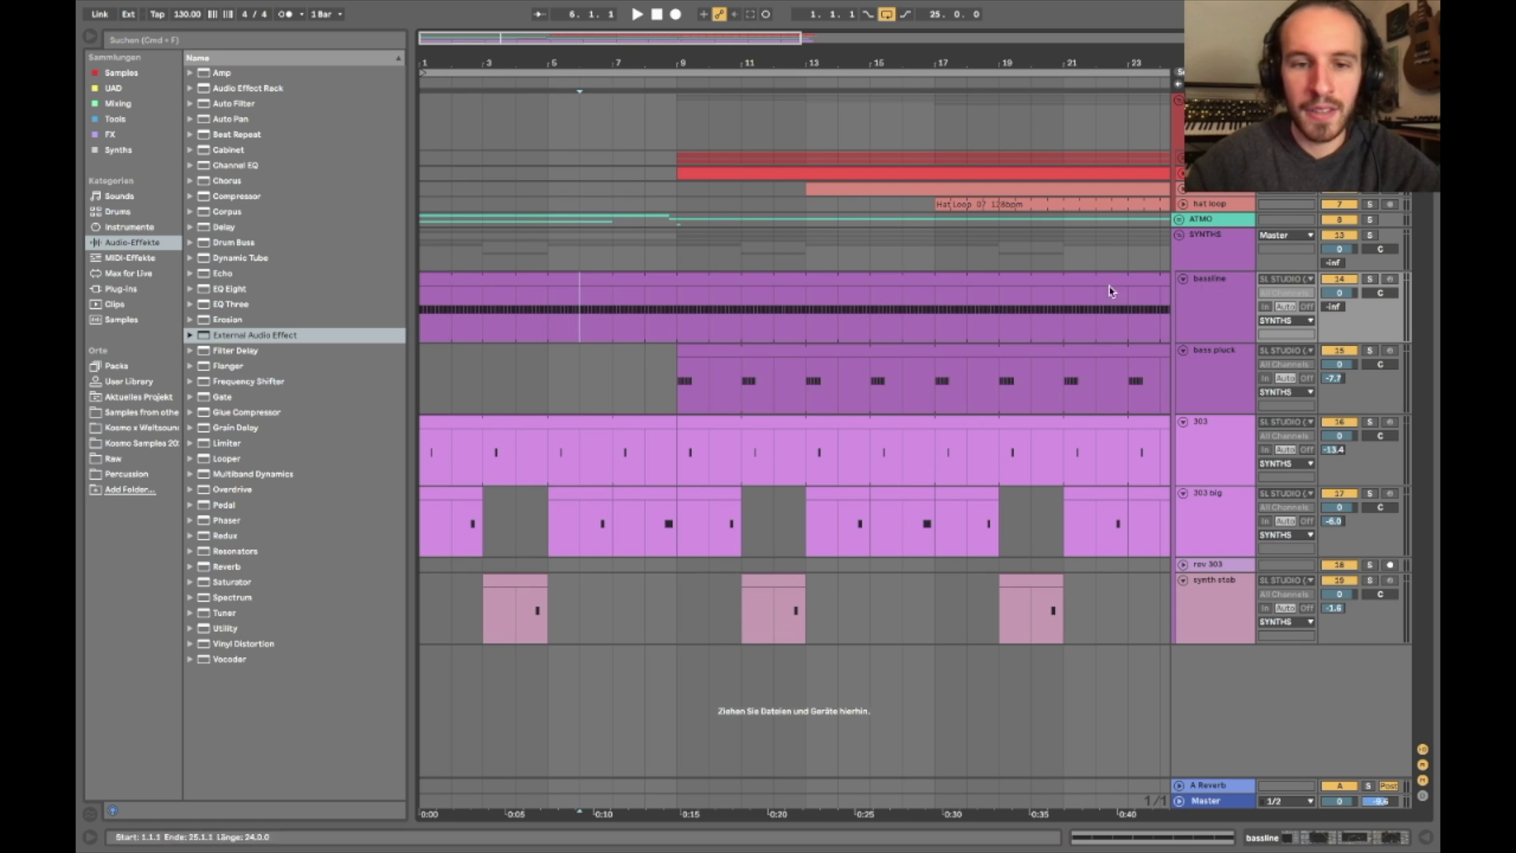
click(424, 308)
key(space)
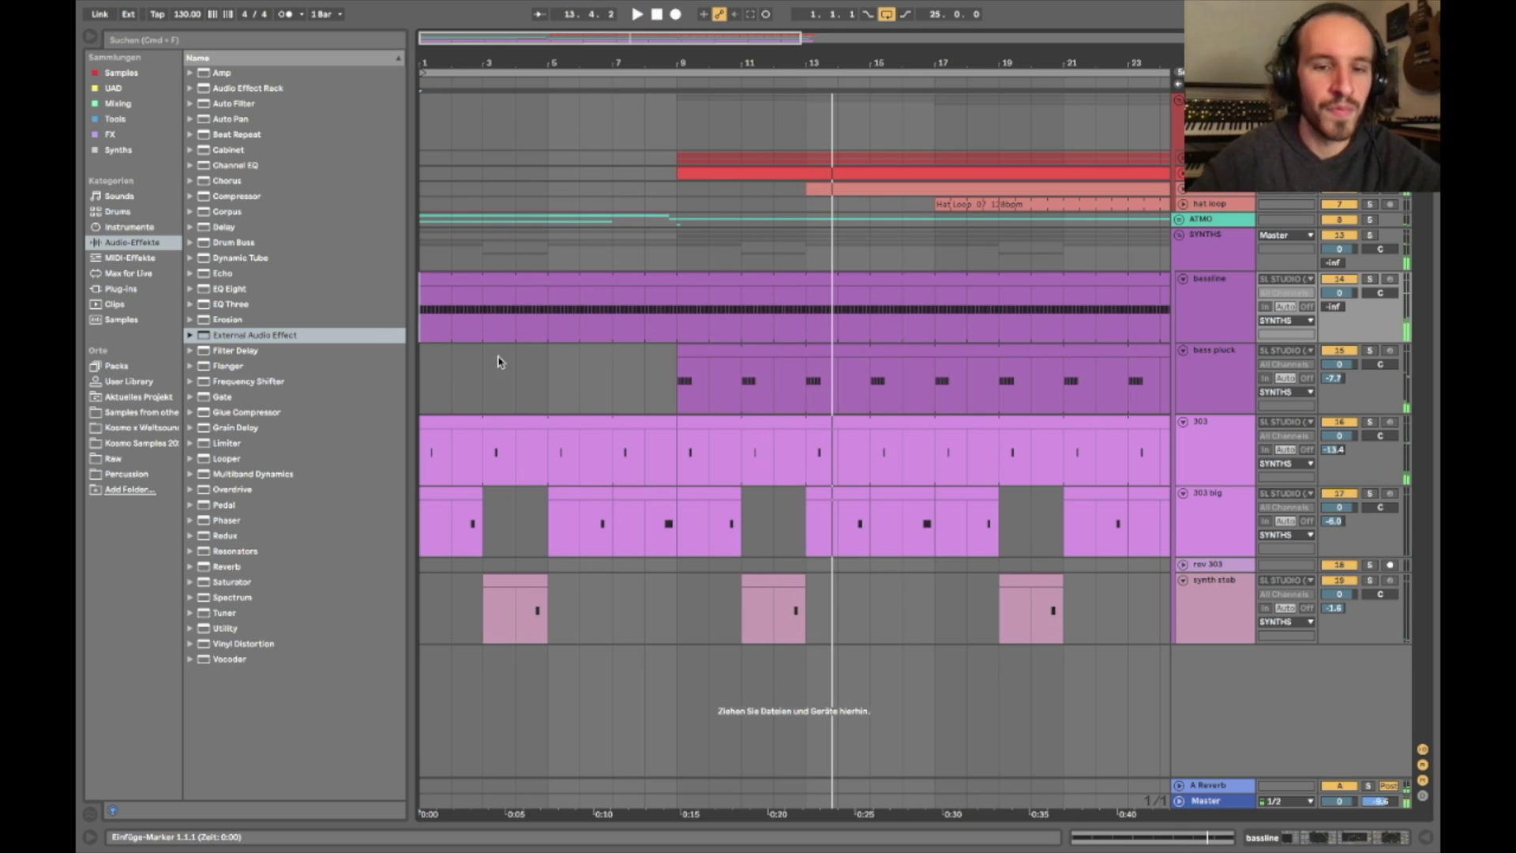
Examine how the 303, 303 big, bass pluck and bassline clips interlock across the intro and main part
scroll(509, 426, down, 5)
key(plus)
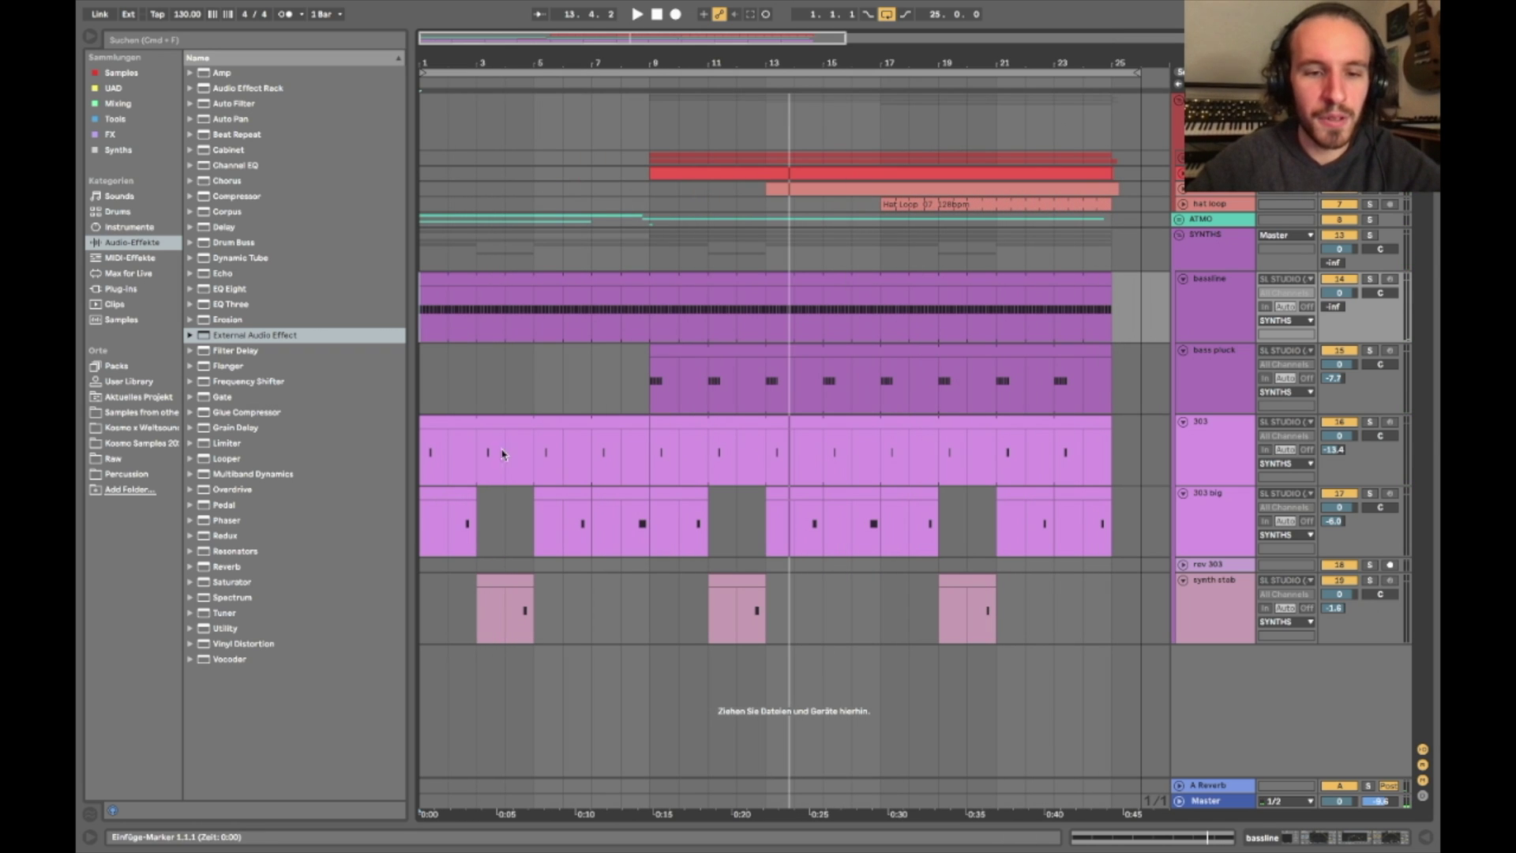
drag(426, 444, 642, 521)
drag(653, 469, 880, 602)
drag(656, 383, 901, 383)
click(881, 385)
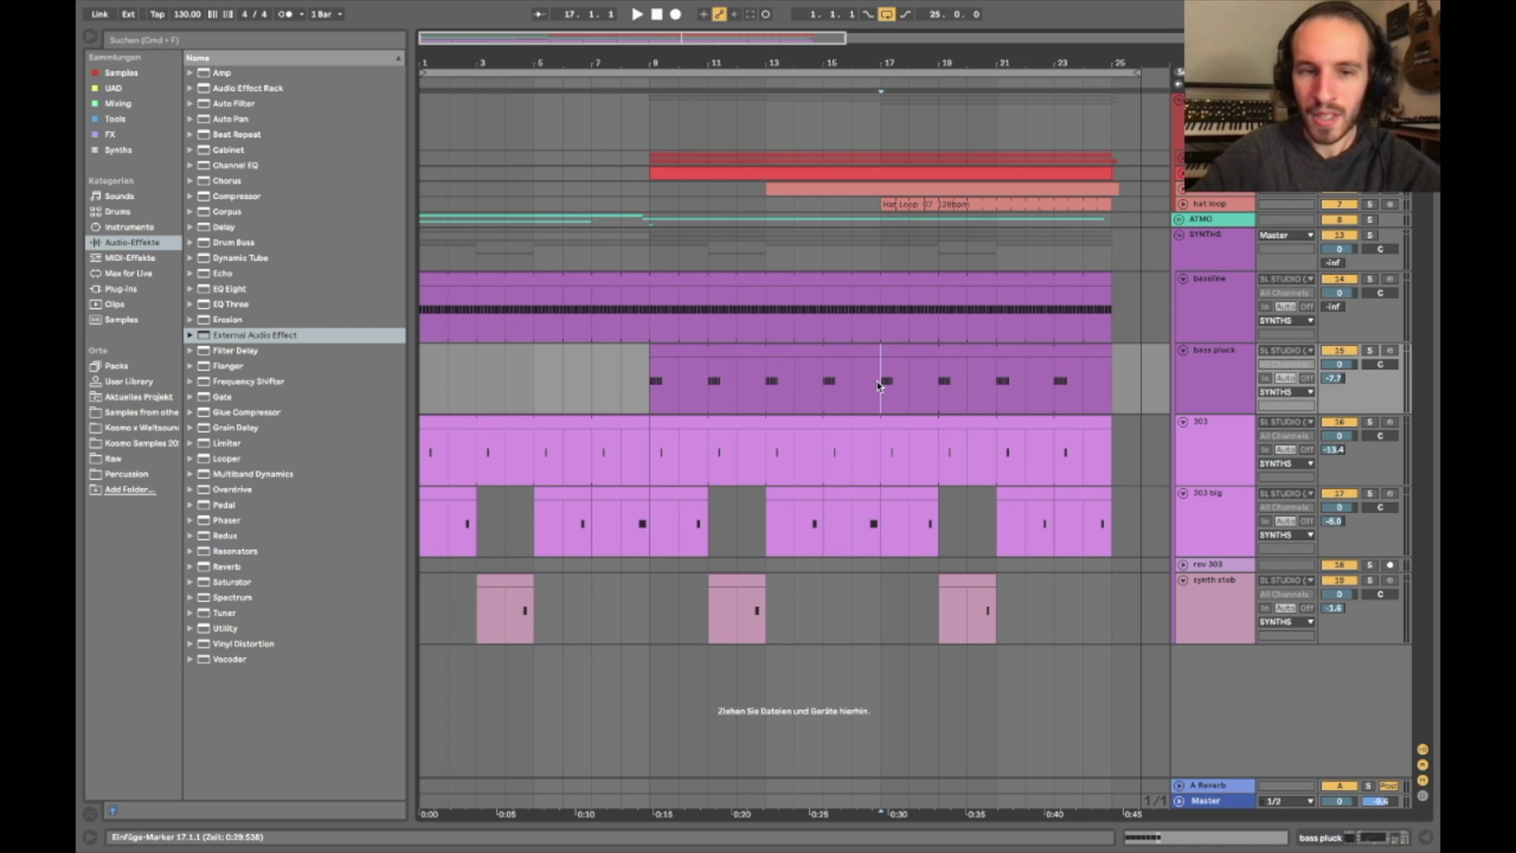
drag(653, 318, 426, 294)
click(494, 310)
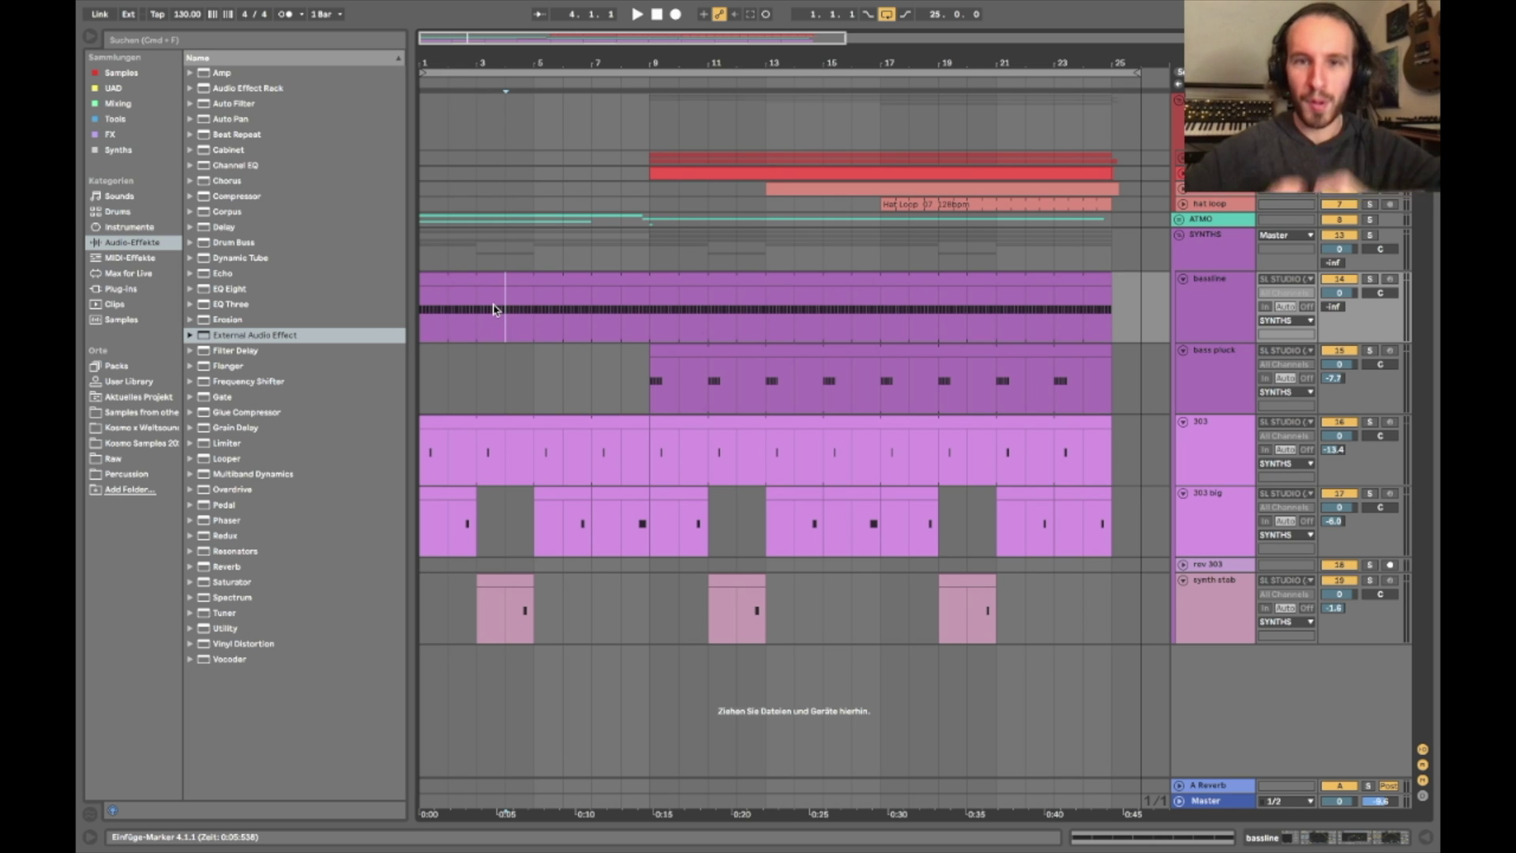
click(427, 319)
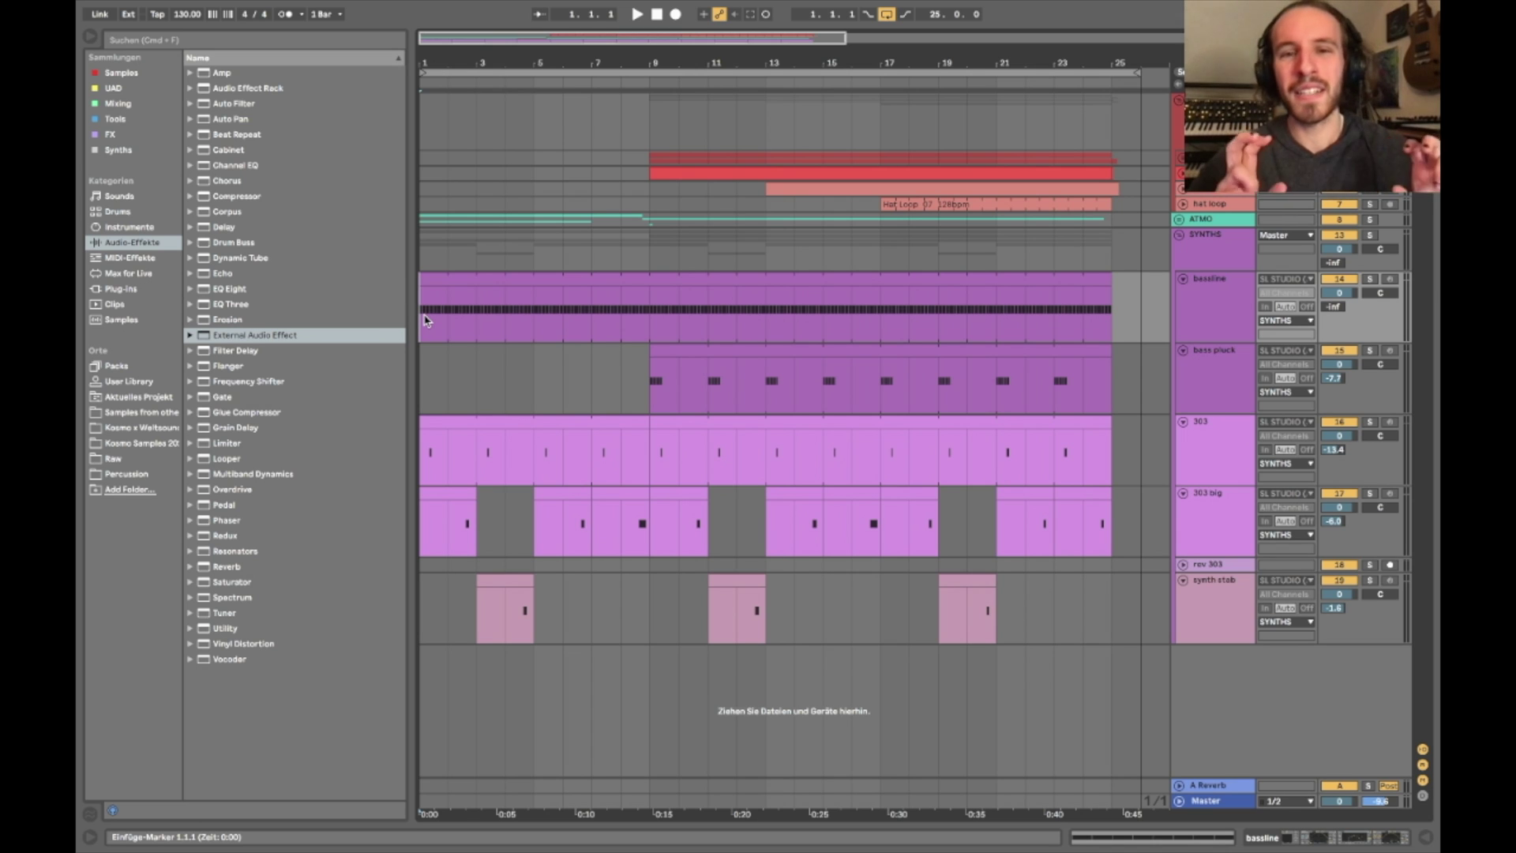
drag(423, 310, 640, 312)
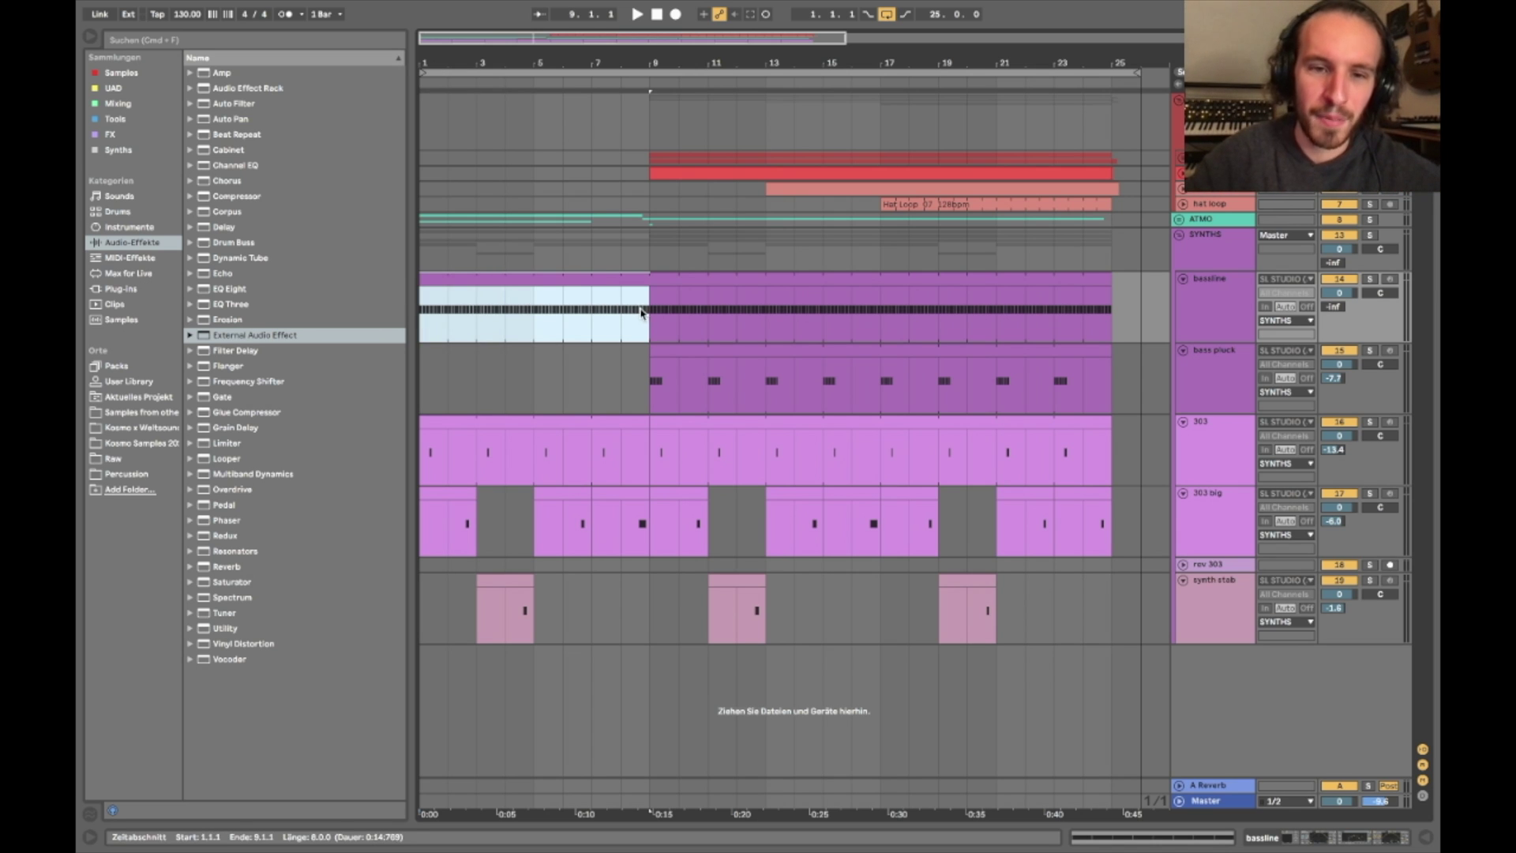
click(592, 281)
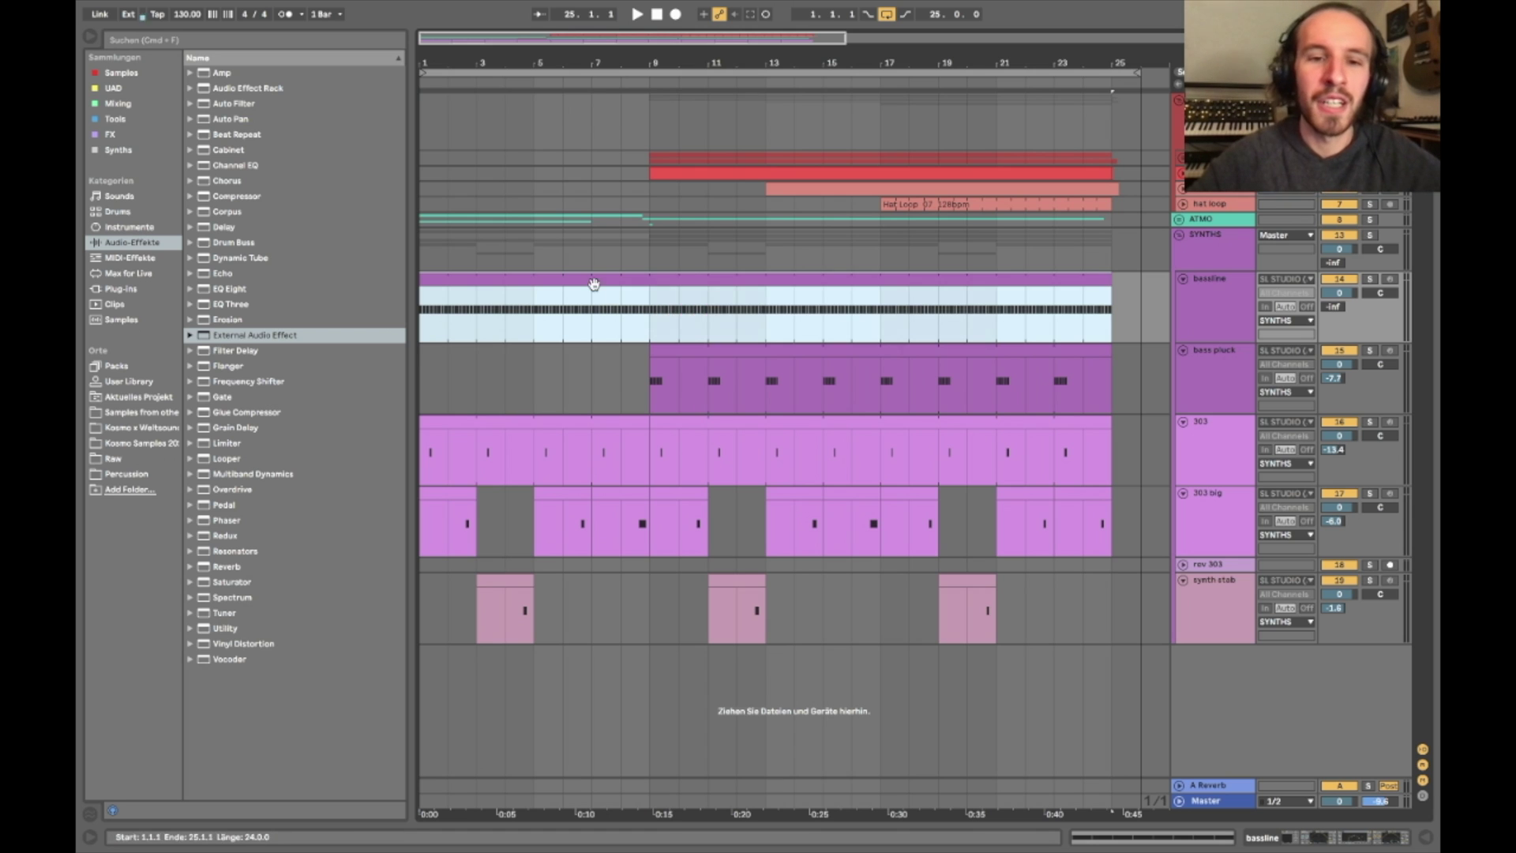
click(594, 312)
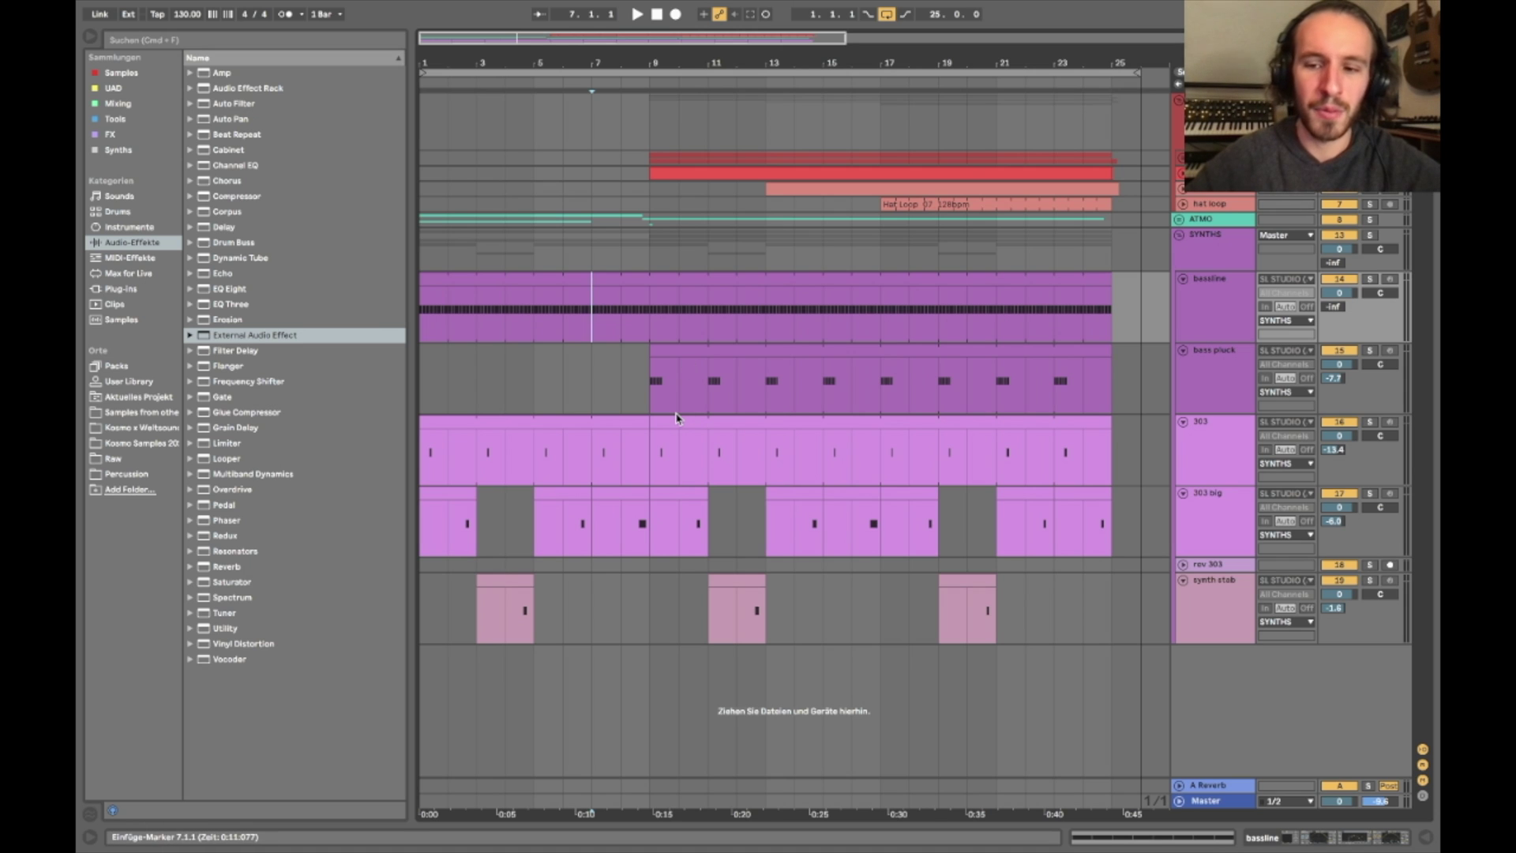
Unfold the rev 303 track and switch on the Reverb in the 303 big track's device chain
drag(648, 527, 647, 565)
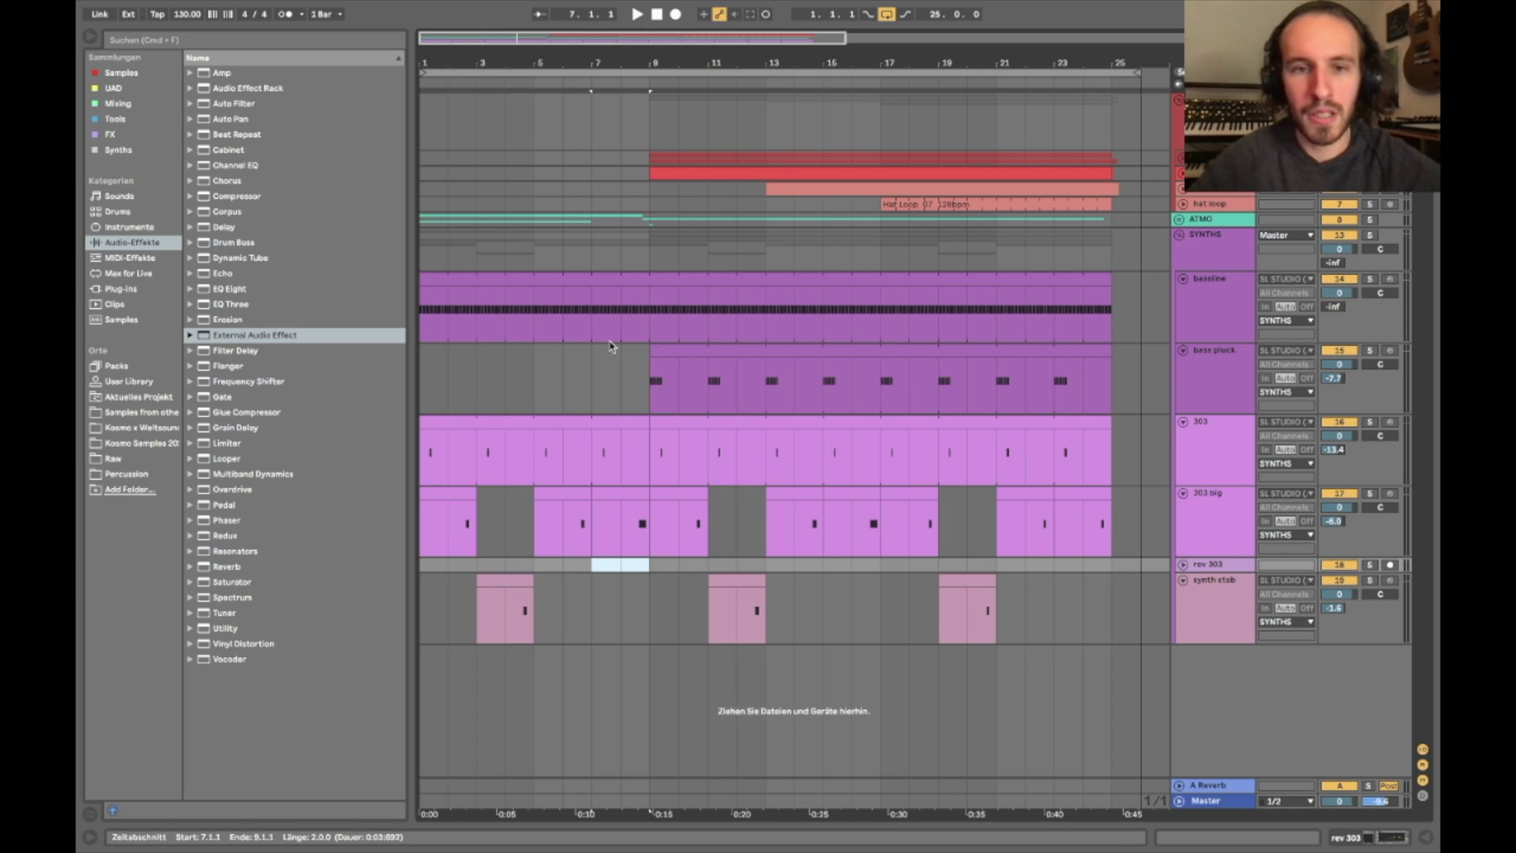
drag(596, 562, 1228, 590)
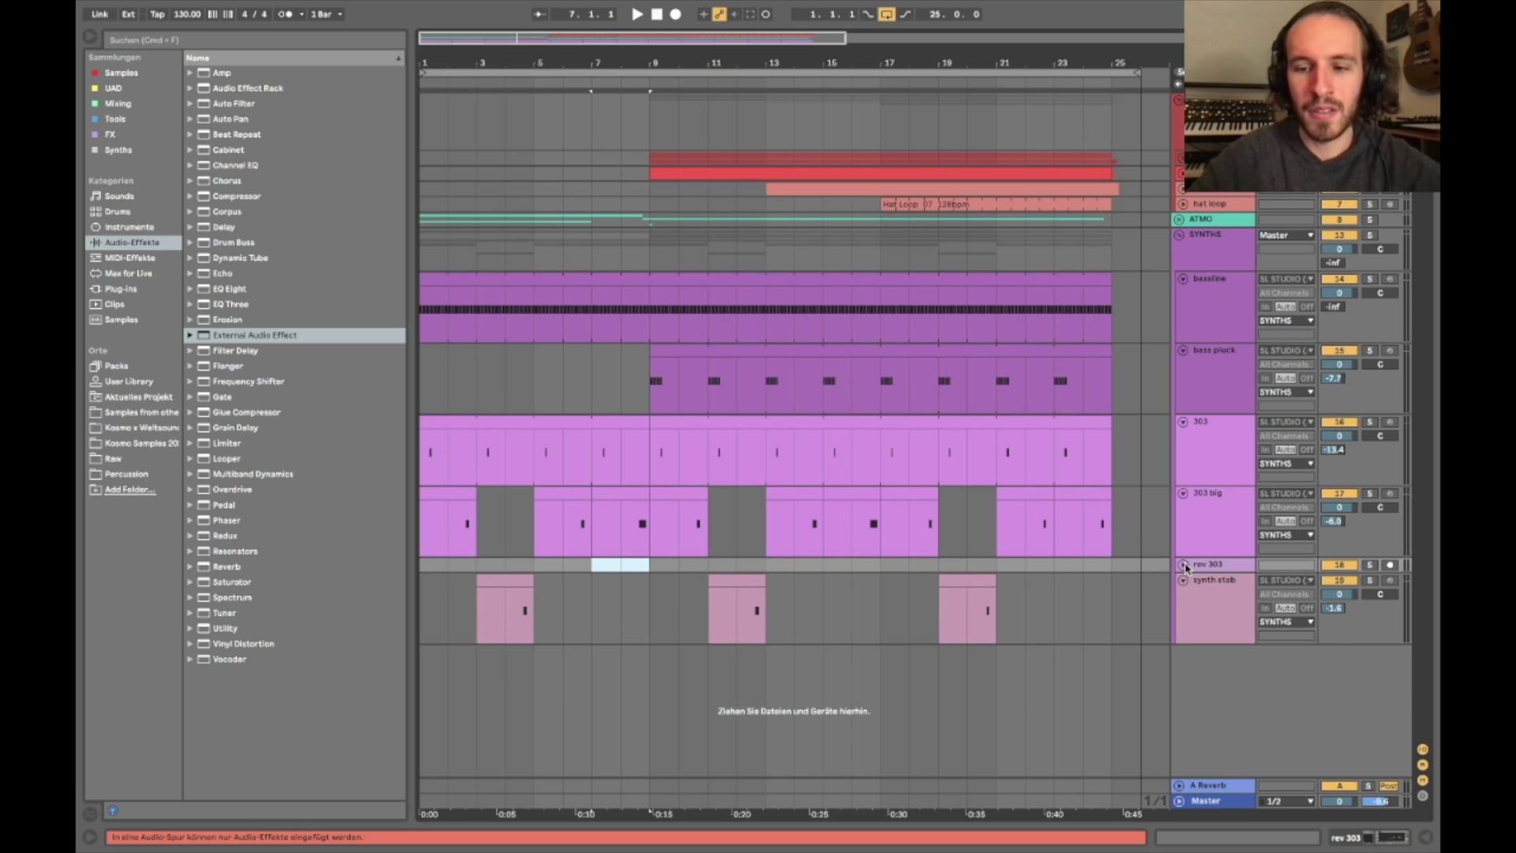
click(1183, 564)
click(1202, 569)
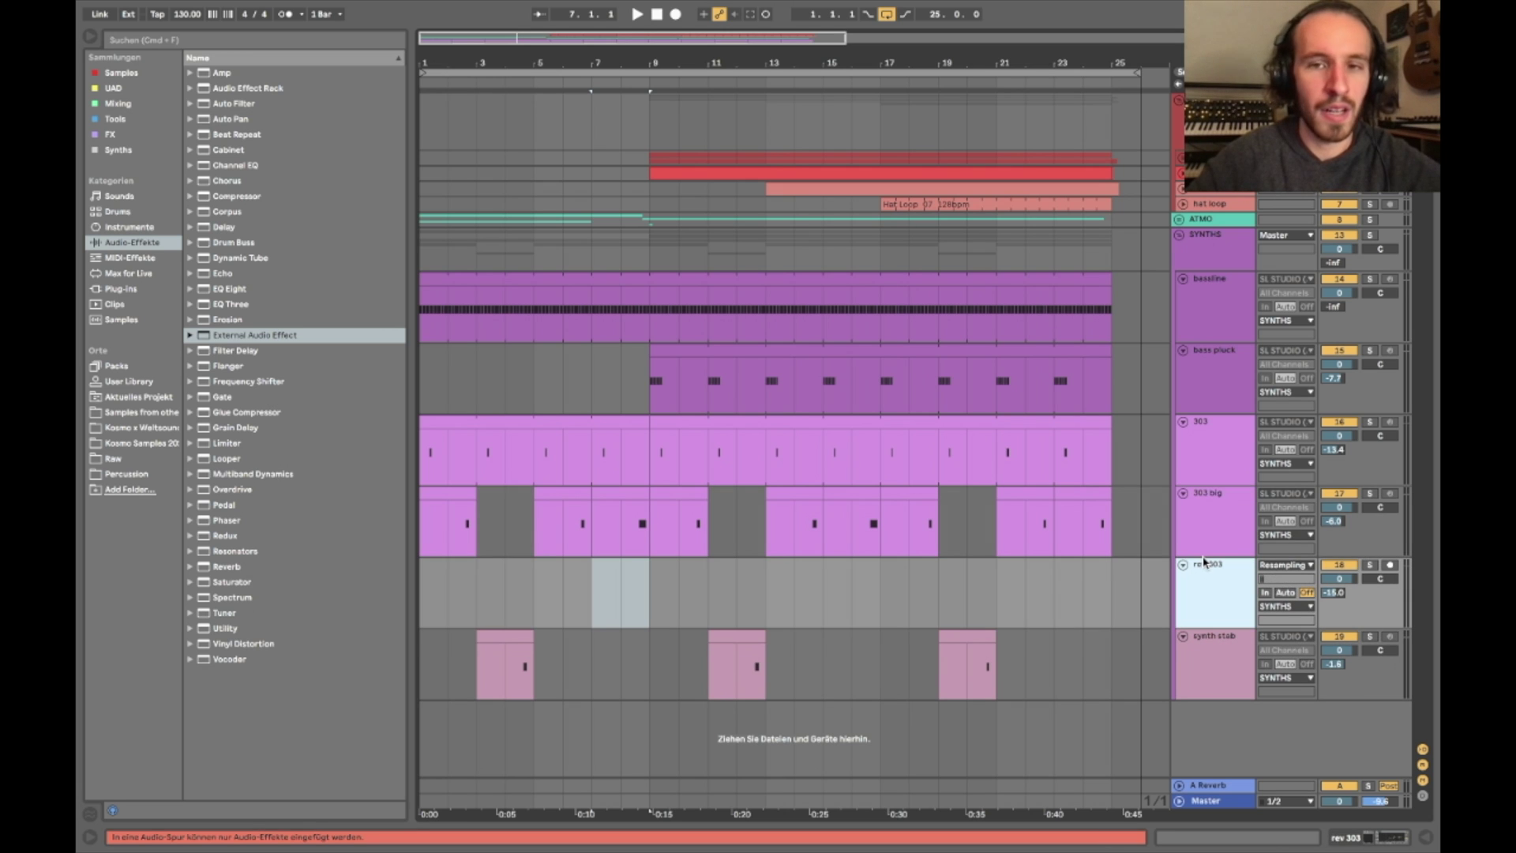
double_click(1225, 508)
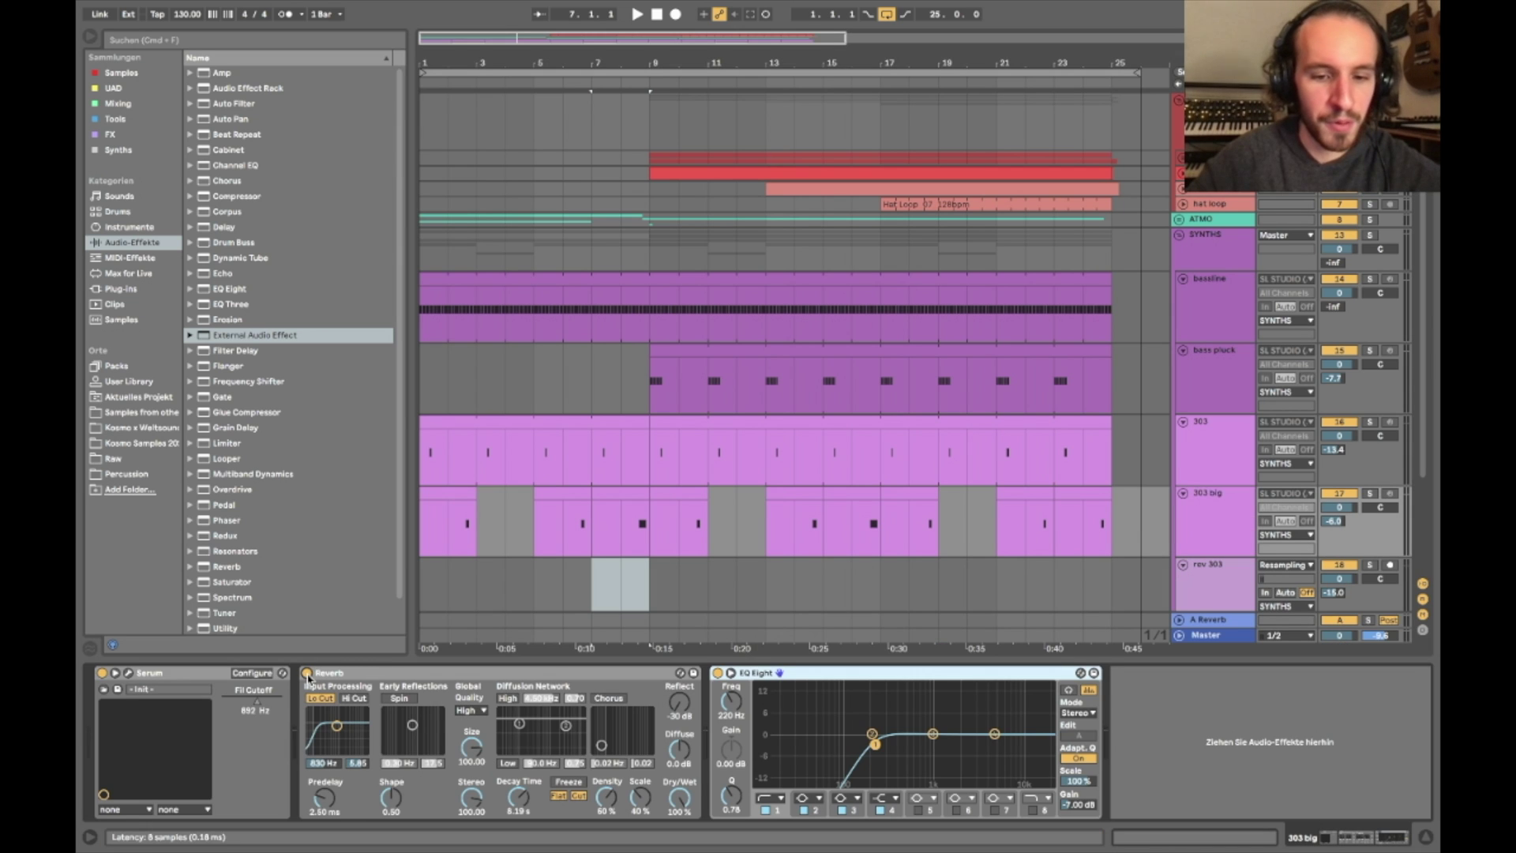
scroll(708, 589, down, 5)
key(super+v)
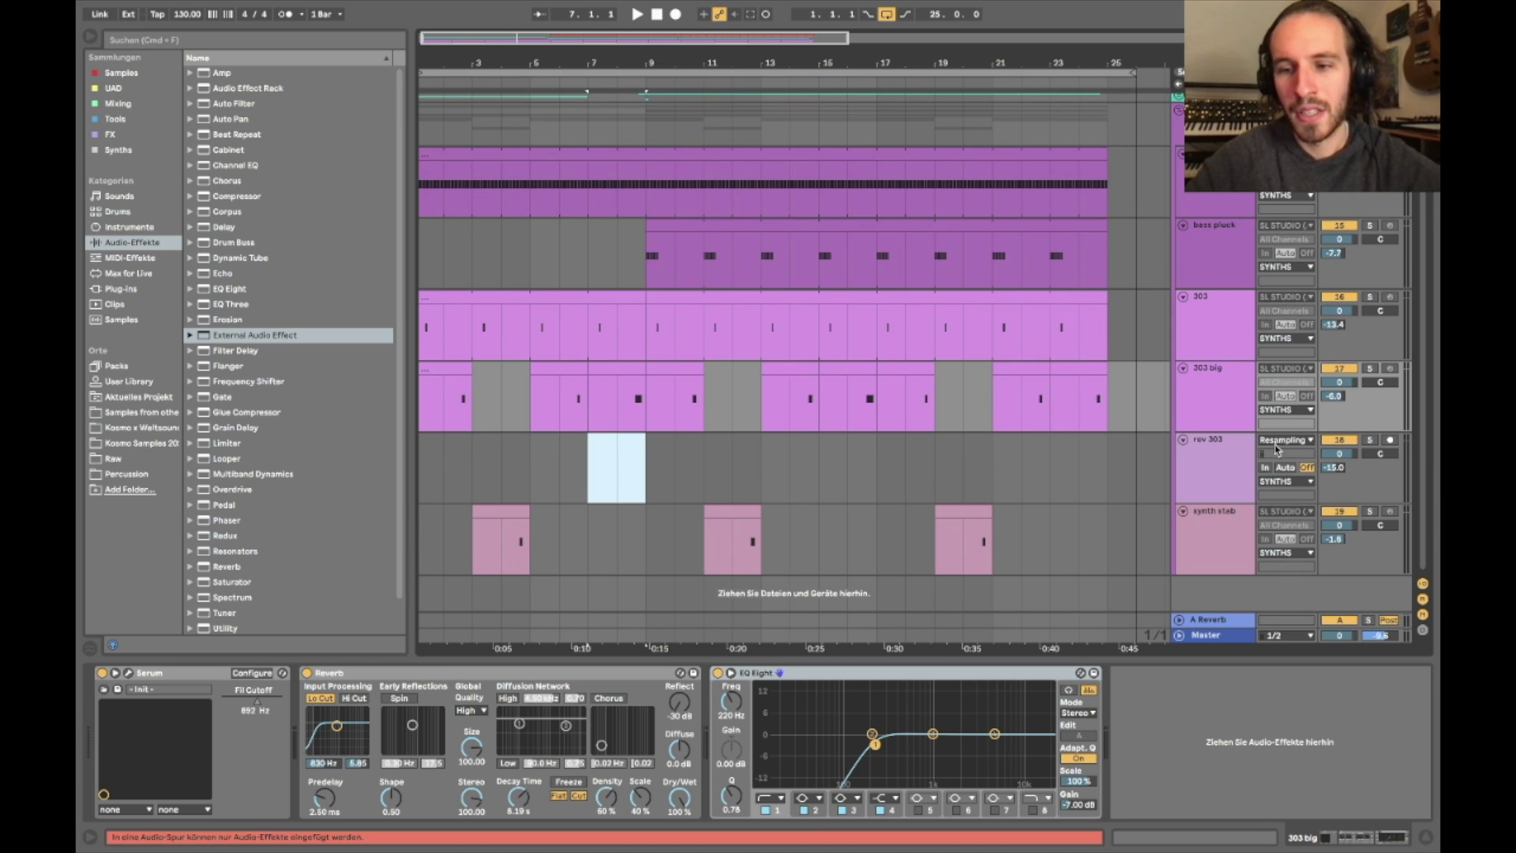
Solo the 303 big track and deactivate its clip in bars 9 to 11
click(1372, 368)
click(683, 370)
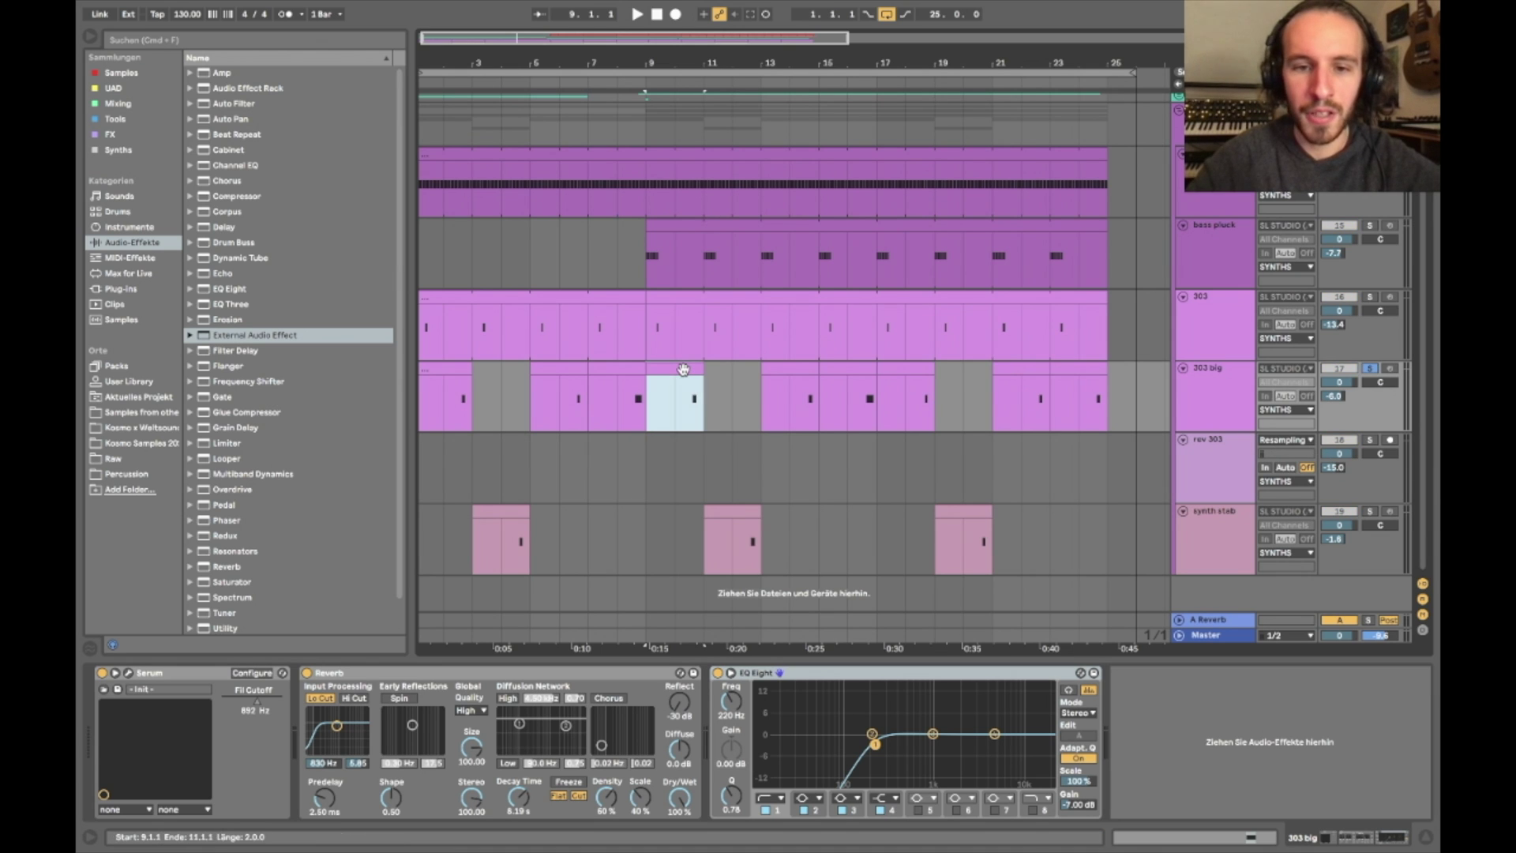
key(0)
Record the soloed 303 big hit with its reverb tail onto the rev 303 track through Resampling, starting at bar 8
click(1253, 447)
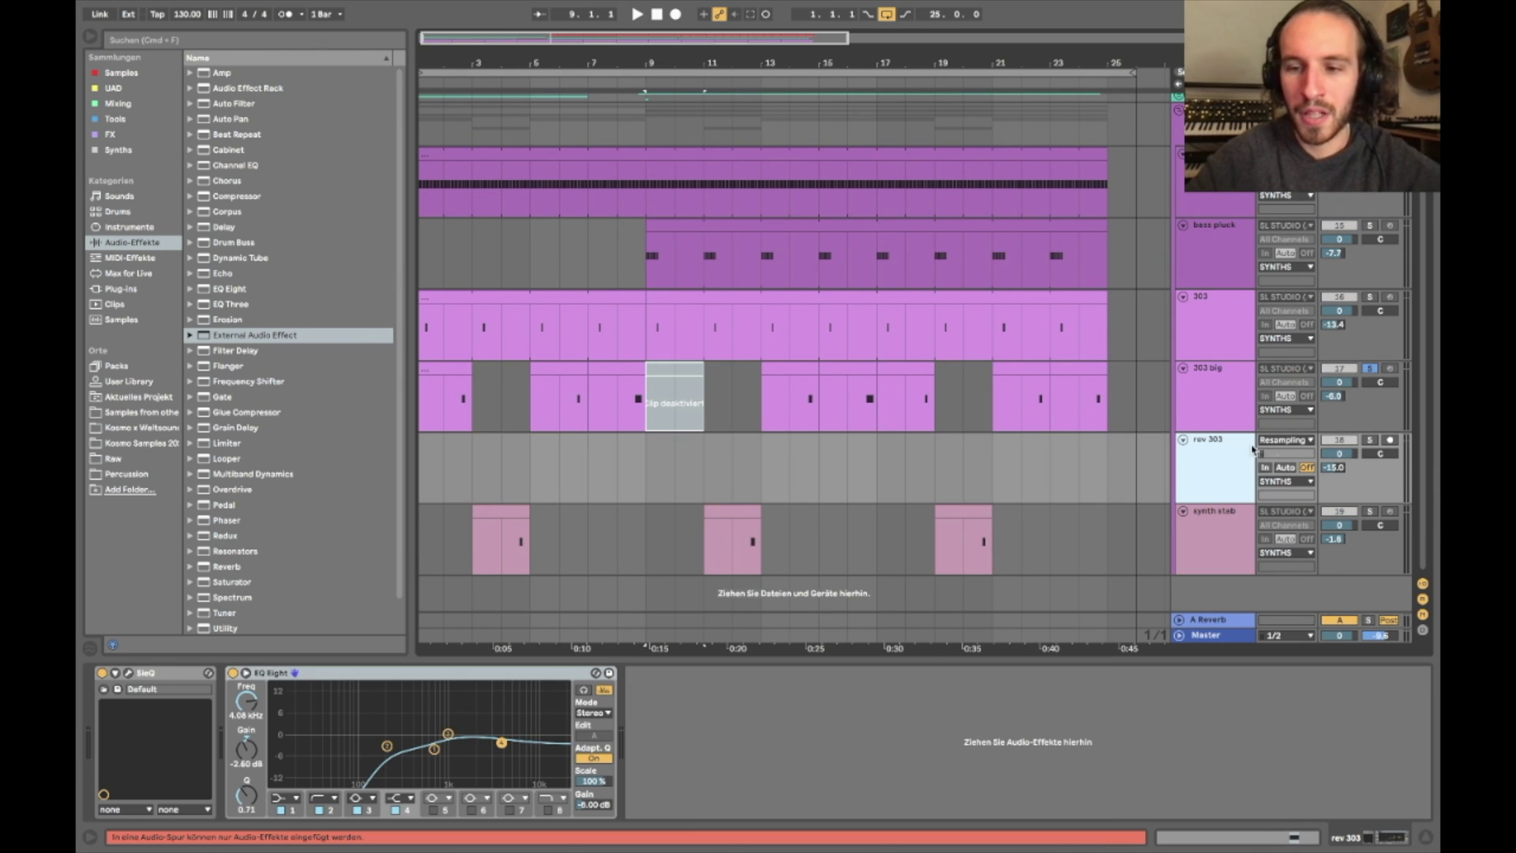
click(1272, 442)
click(1288, 476)
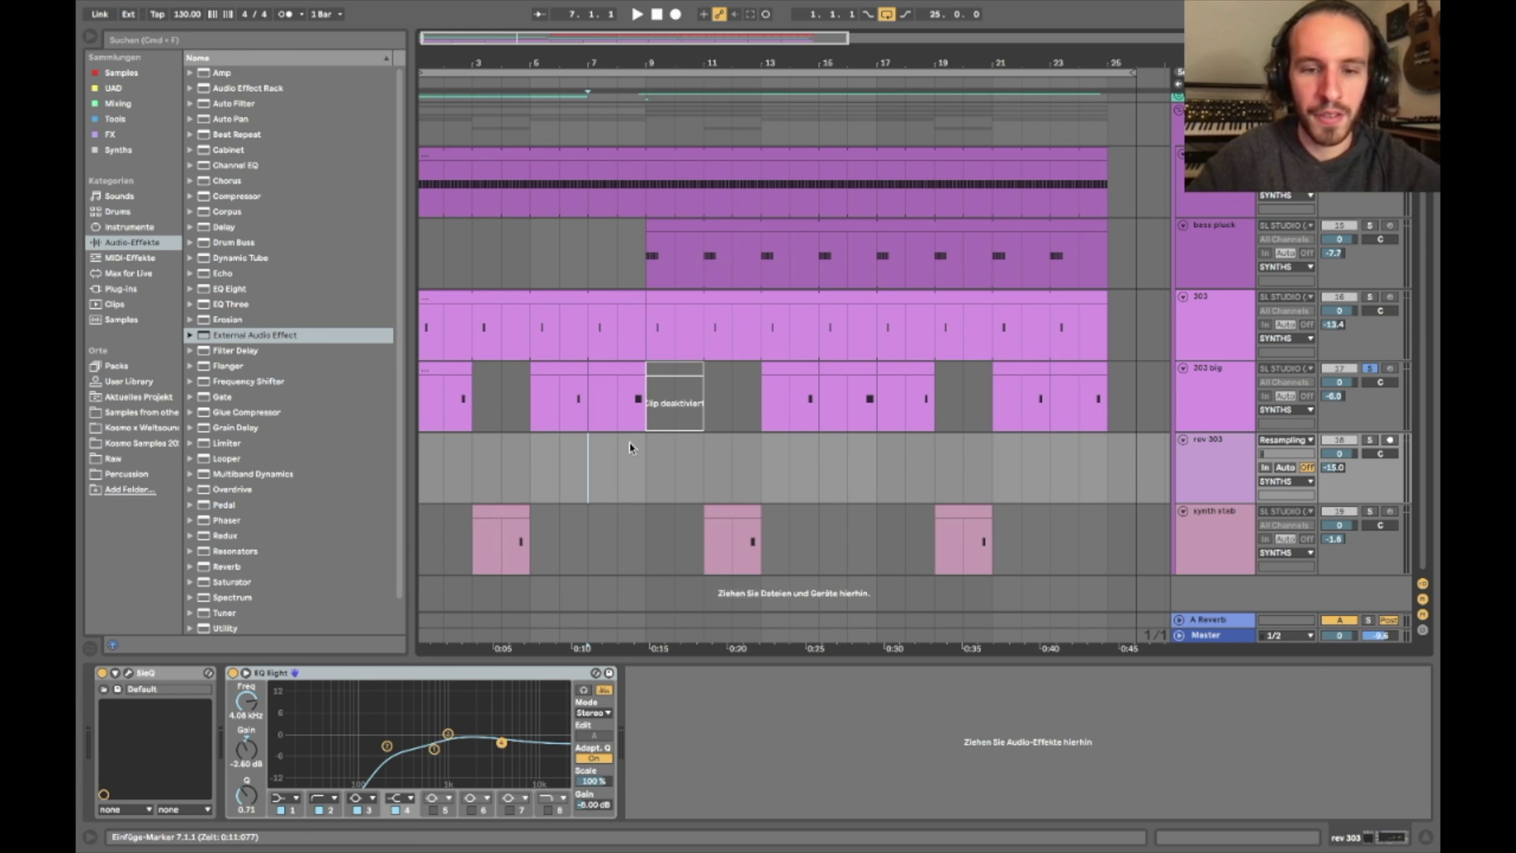
scroll(631, 449, up, 3)
key(super+v)
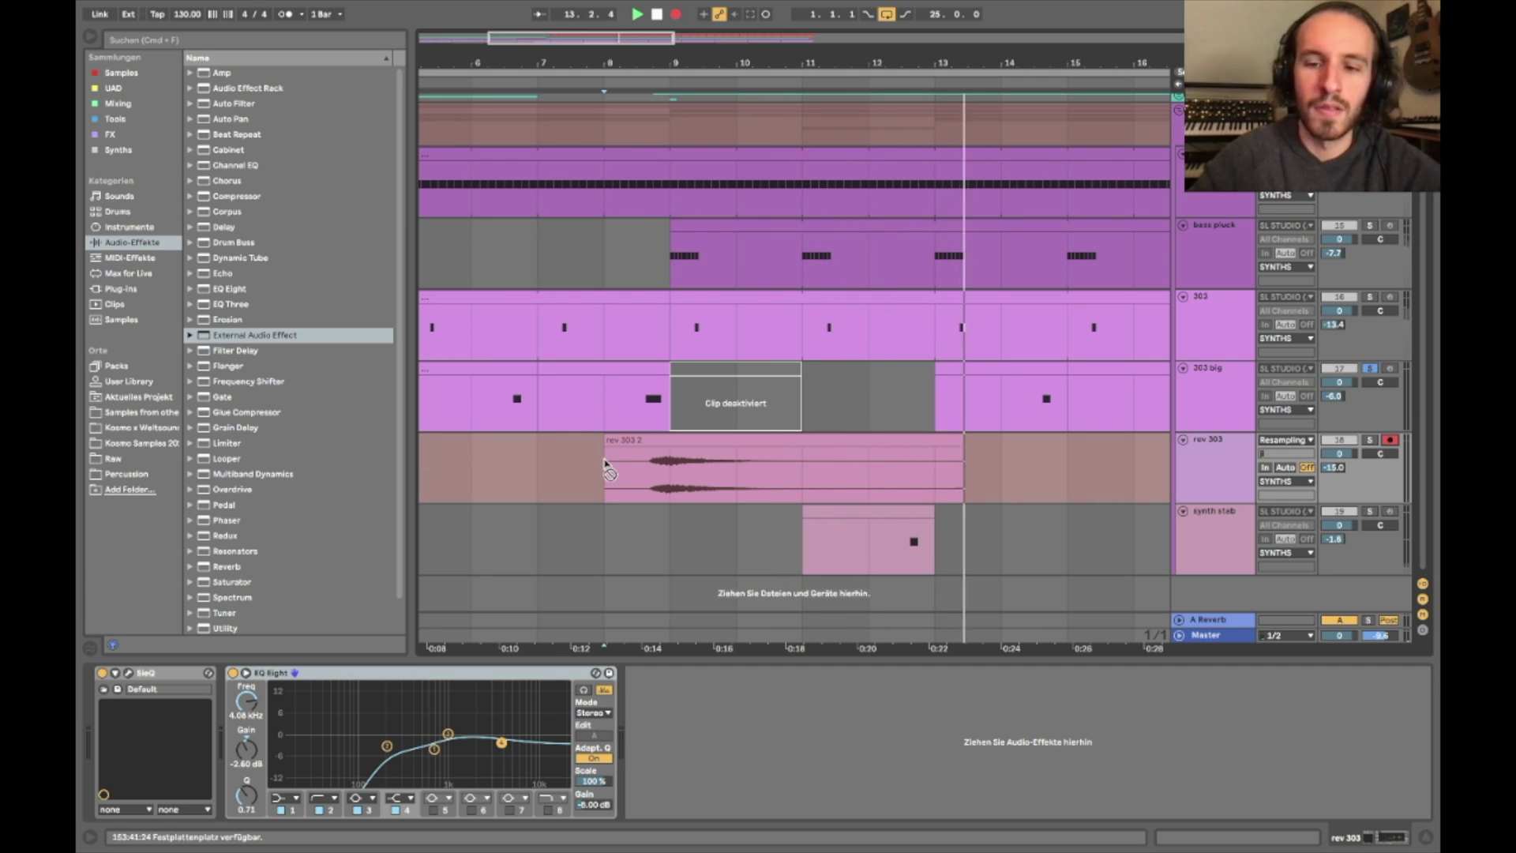
Stop the recording just before bar 14, unsolo 303 big and switch off its Reverb
key(Up)
key(space)
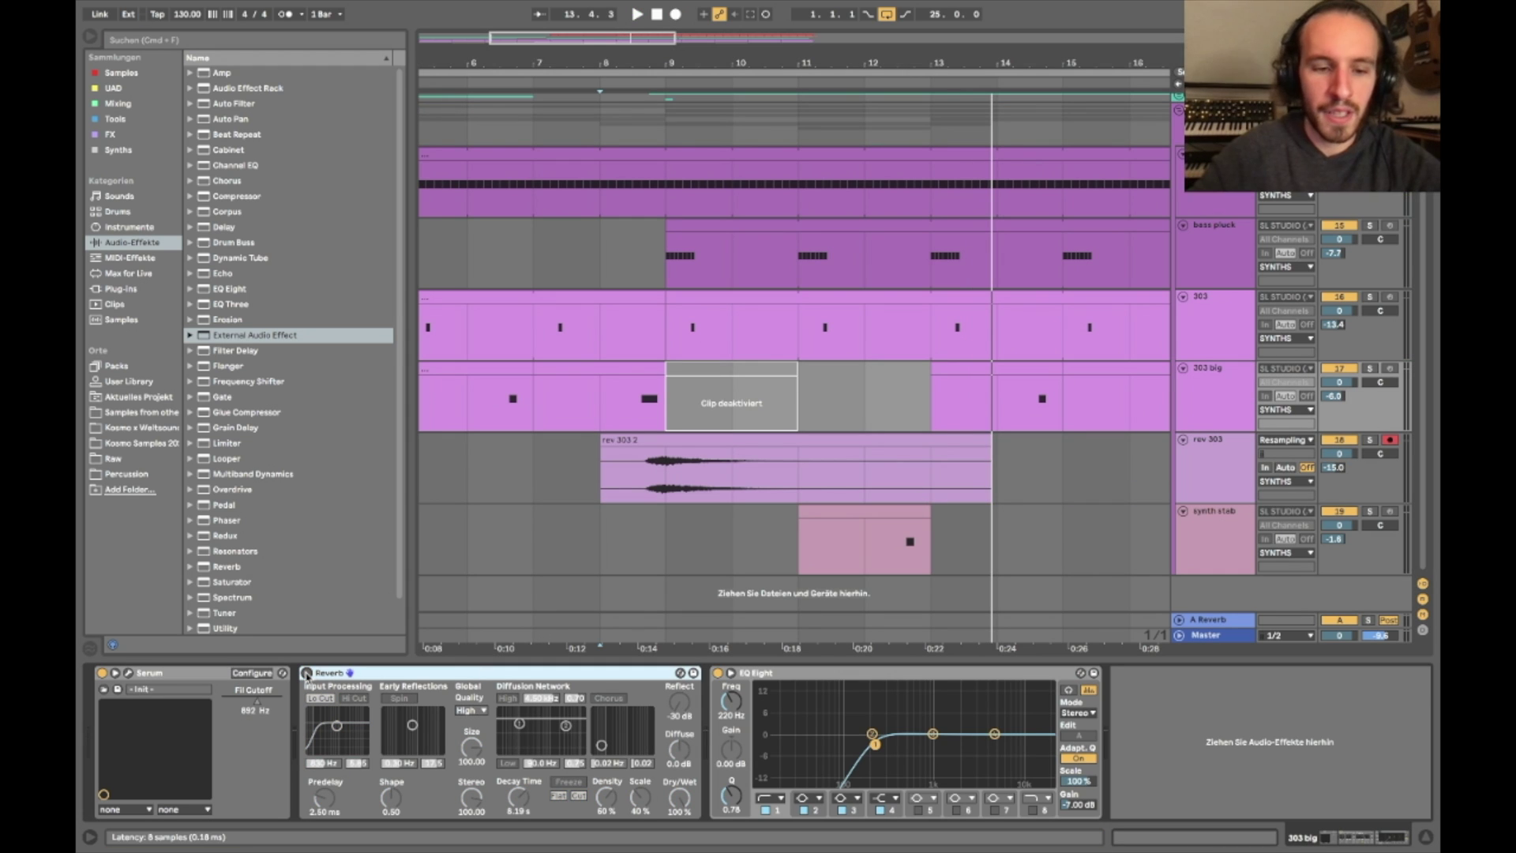
key(alt+super+l)
Reverse the recorded reverb clip on the rev 303 track
right_click(797, 564)
click(784, 560)
right_click(784, 559)
click(813, 415)
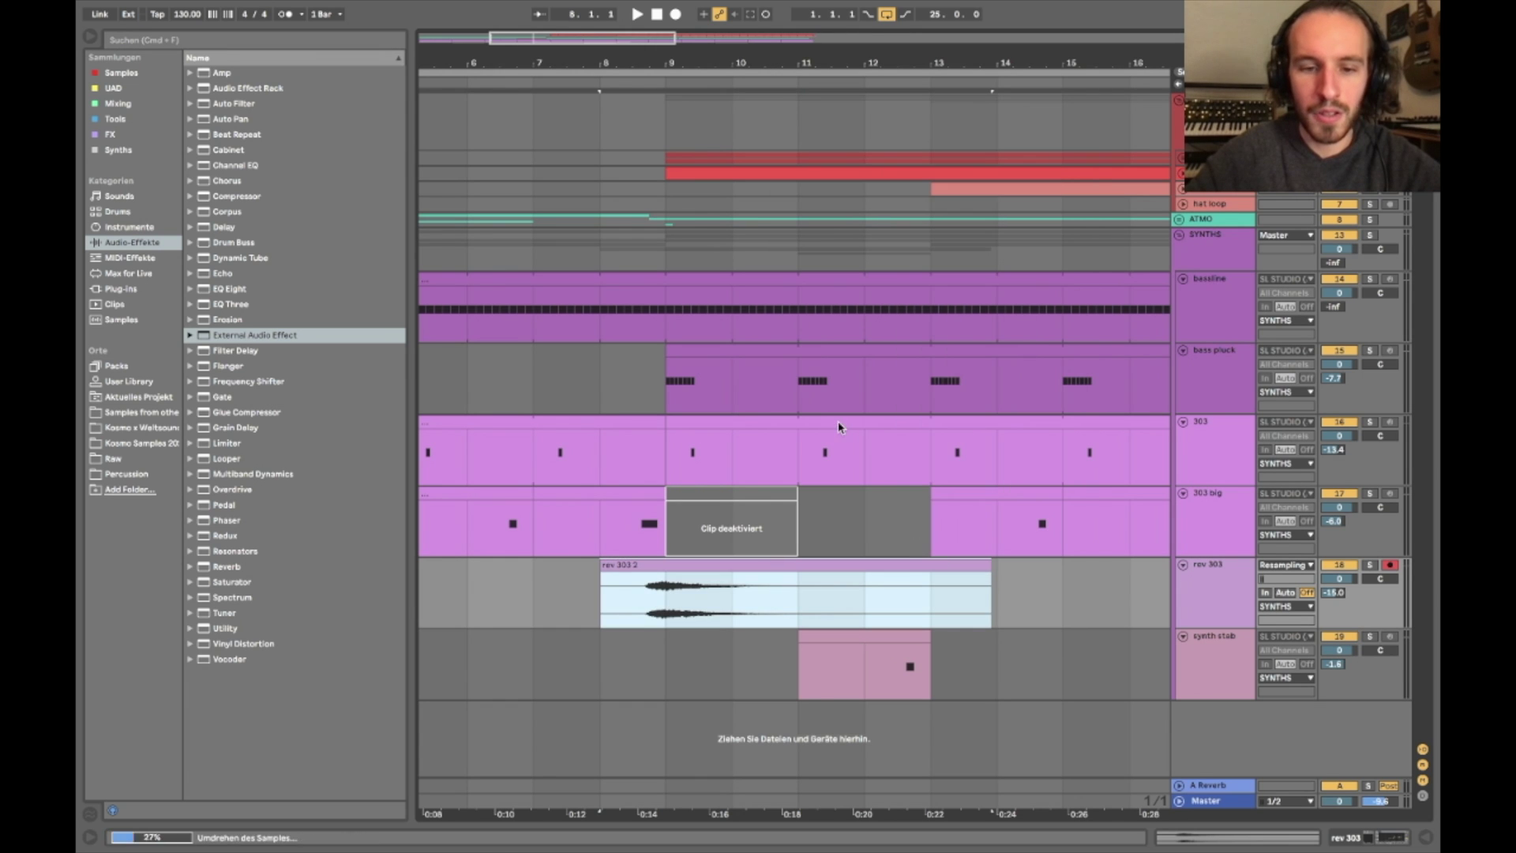
Move the reversed clip to start at 3.3.3 on a 1/8 grid, so its swell ends with the 303 big note before bar 9
drag(627, 586, 362, 586)
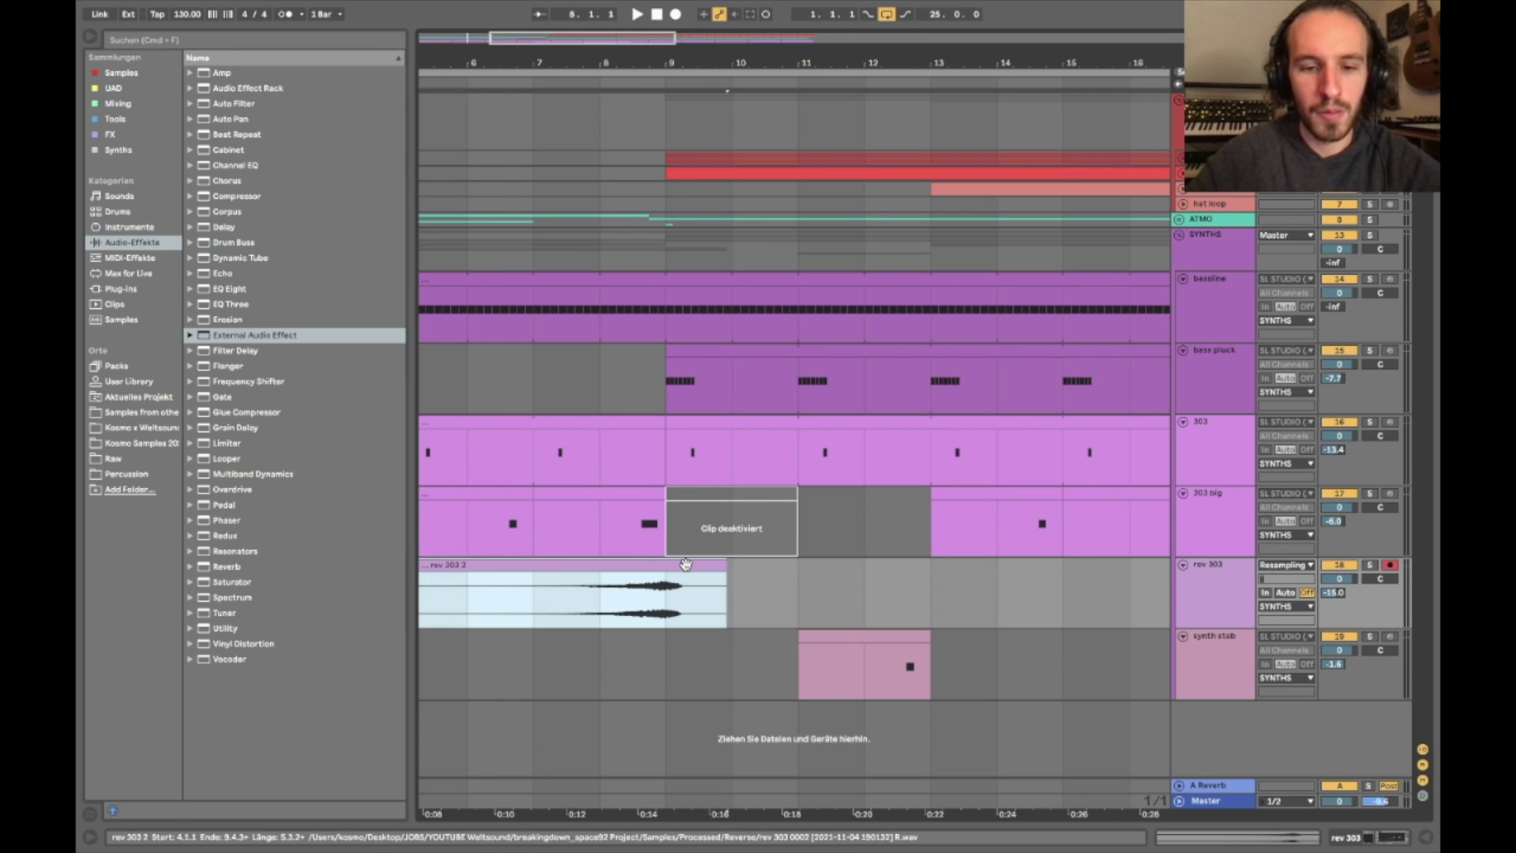
scroll(685, 563, left, 5)
key(Left)
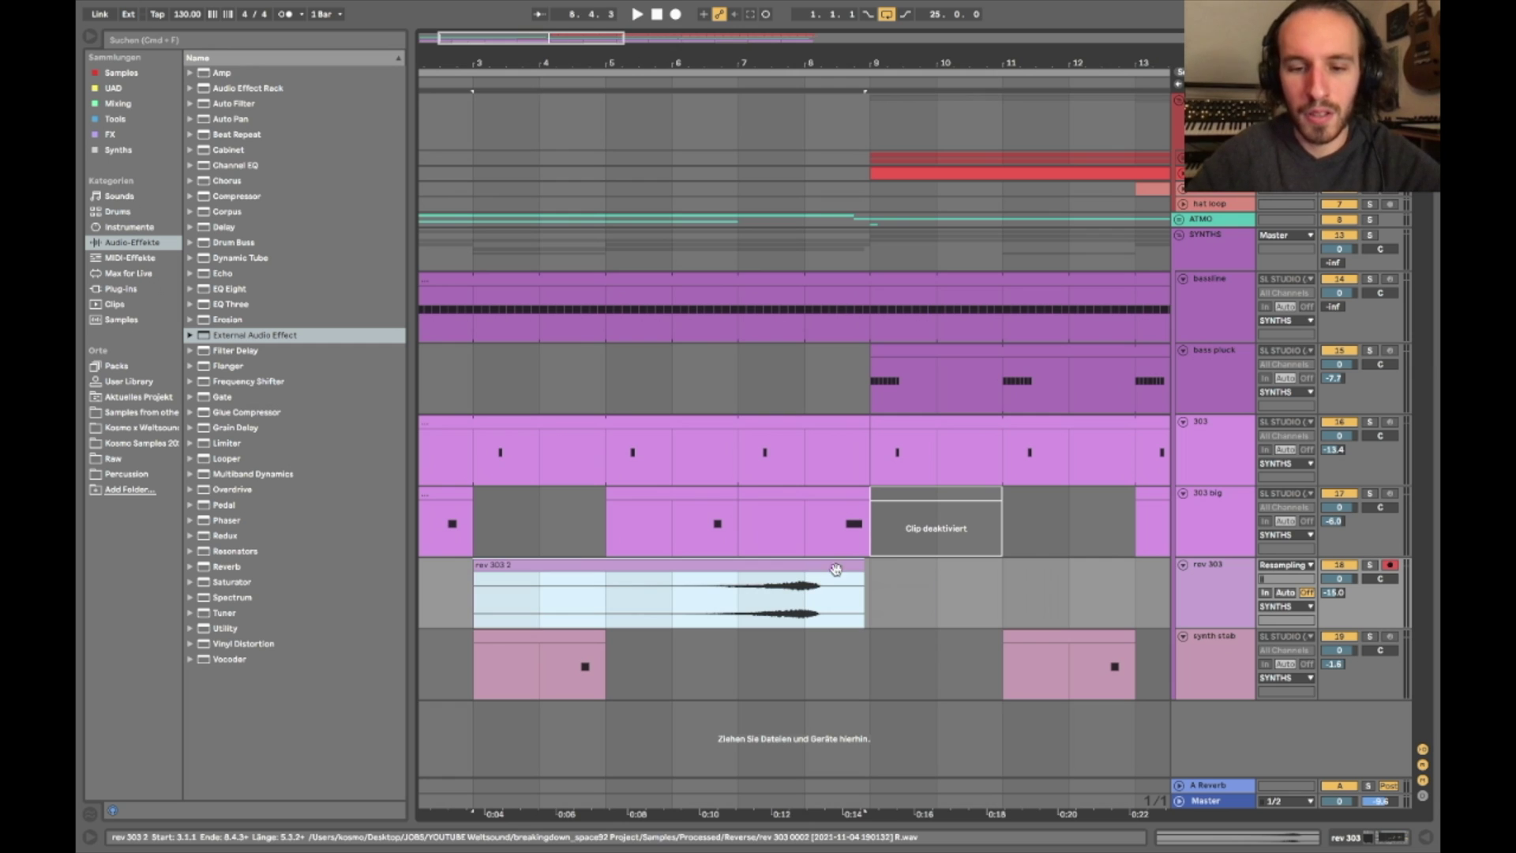
scroll(884, 557, up, 5)
right_click(884, 556)
click(950, 768)
drag(749, 568, 833, 566)
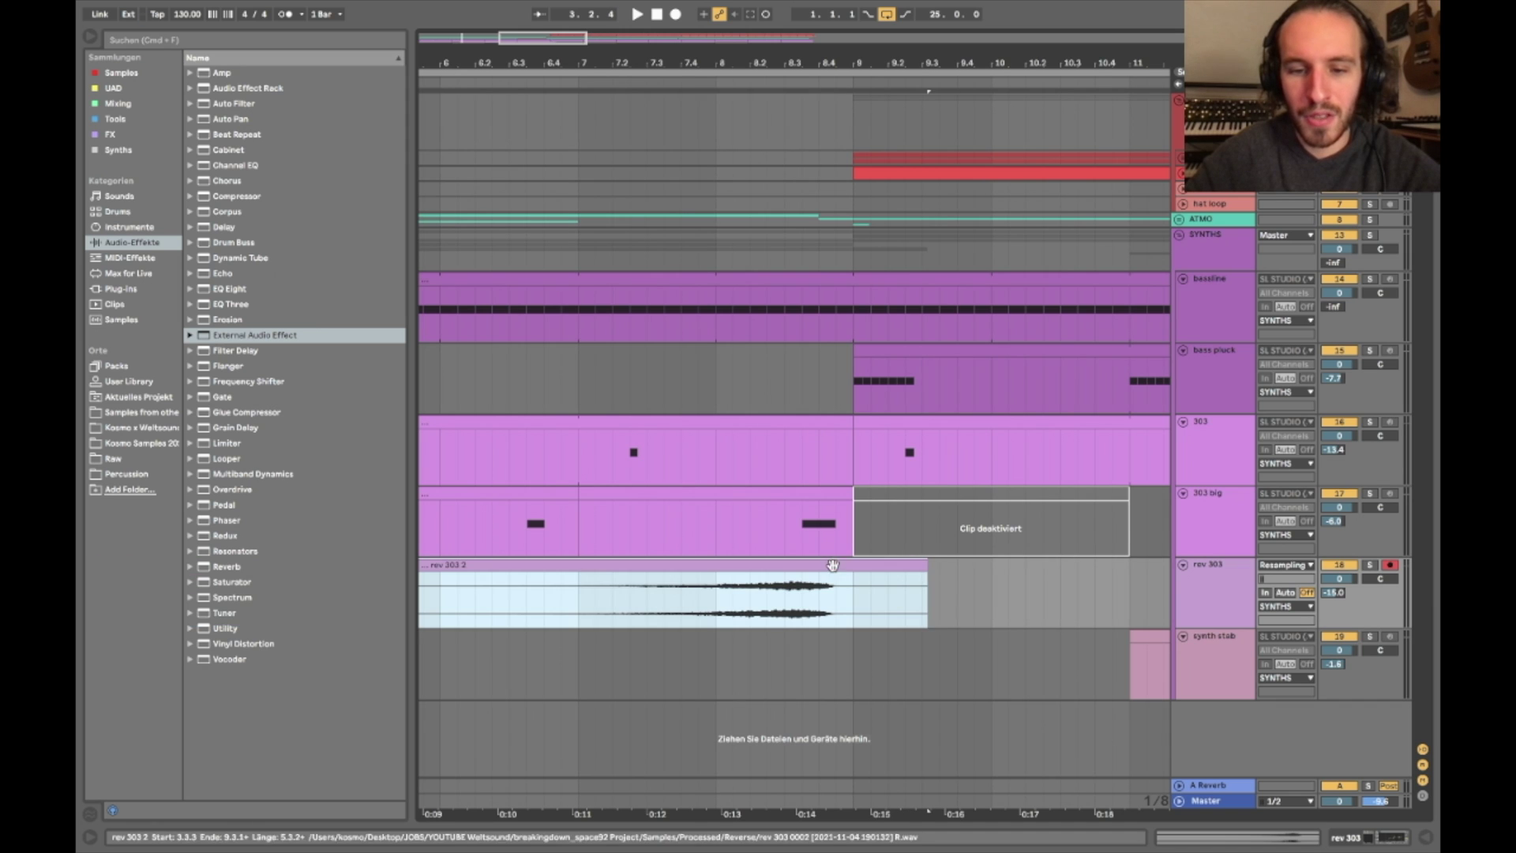
Trim the reversed rev 303 clip to span bars 5 to 9 and disarm its track
drag(929, 577, 853, 577)
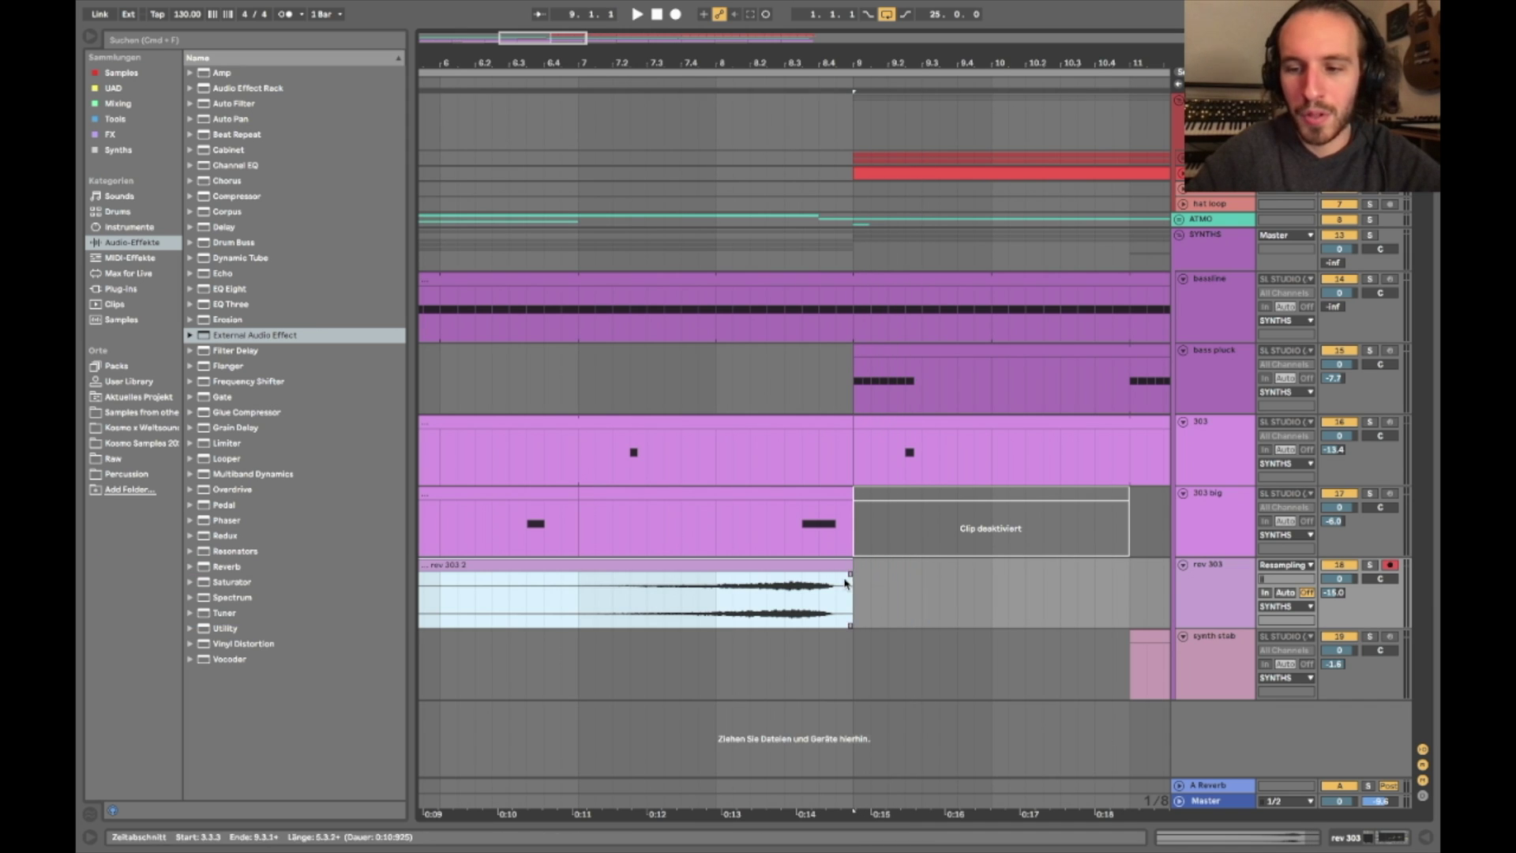
click(1390, 565)
key(minus)
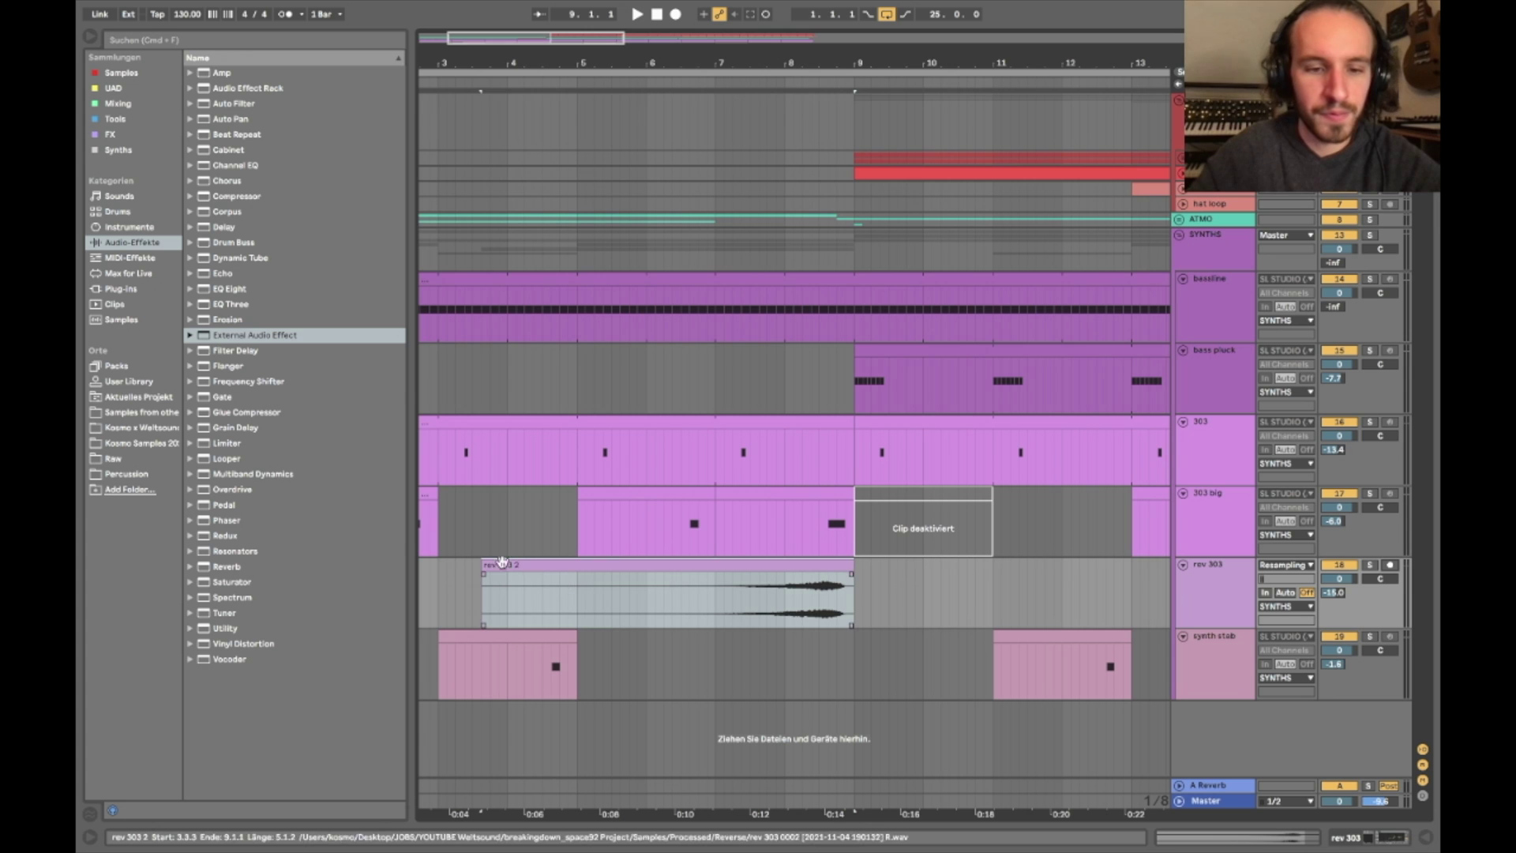
drag(483, 600, 578, 600)
Play the arrangement from bar 5 to check the reversed rev 303 swell leading into bar 9
key(space)
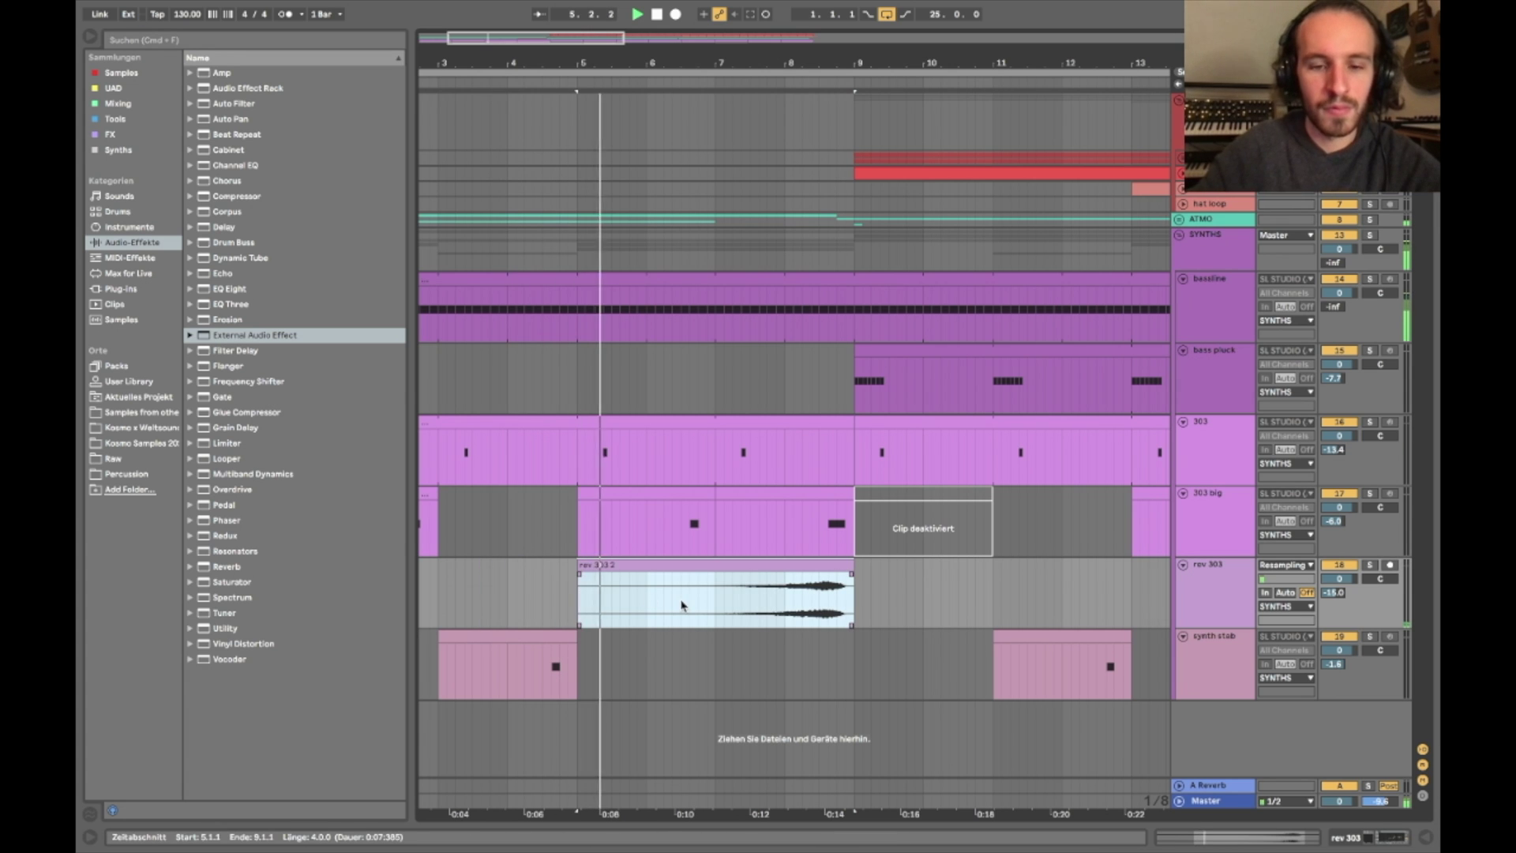
double_click(822, 565)
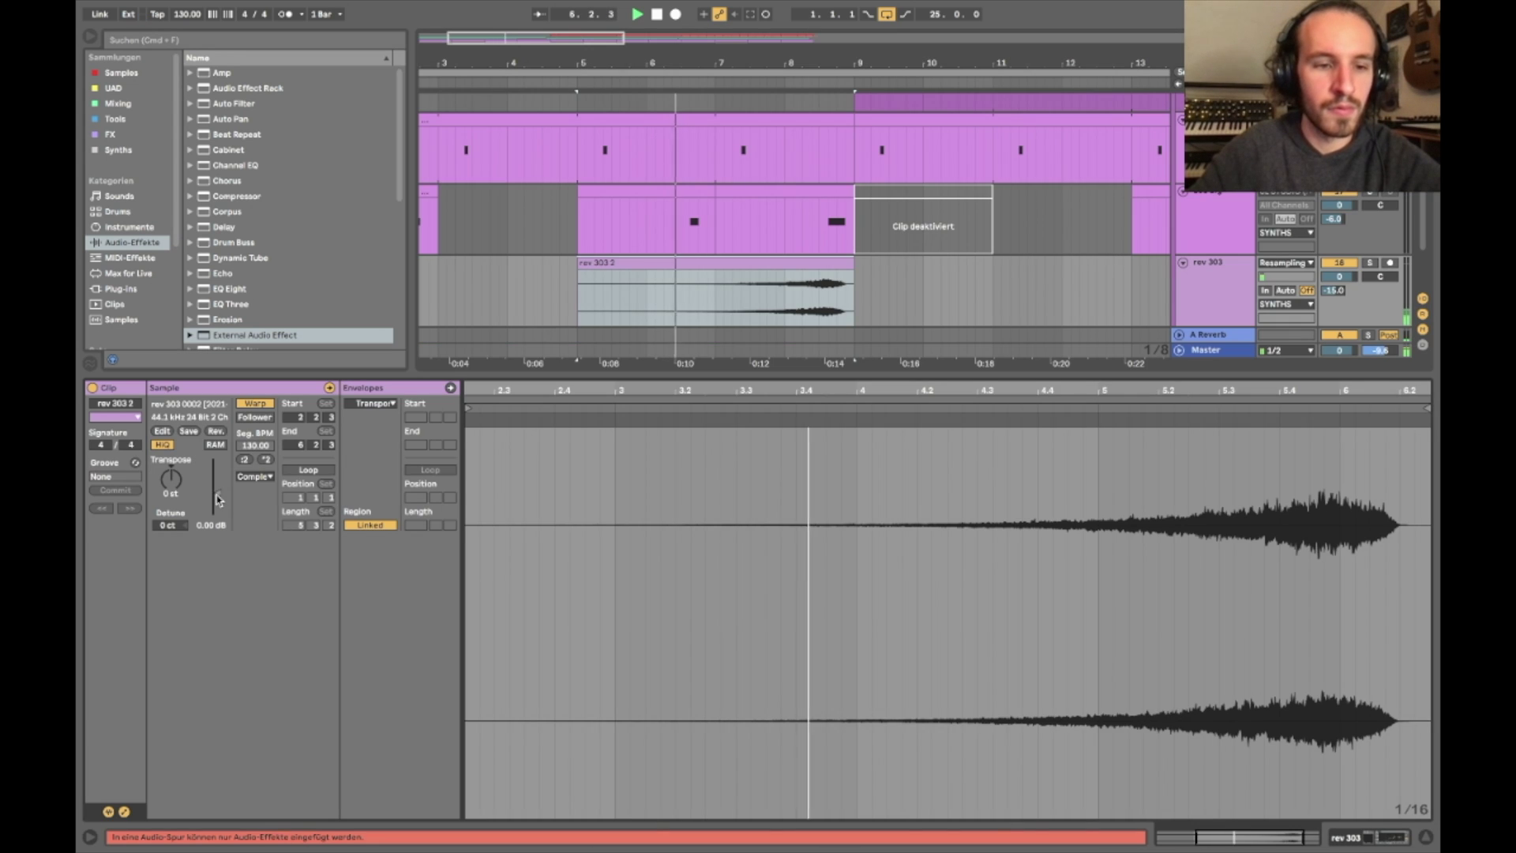
key(super+alt+l)
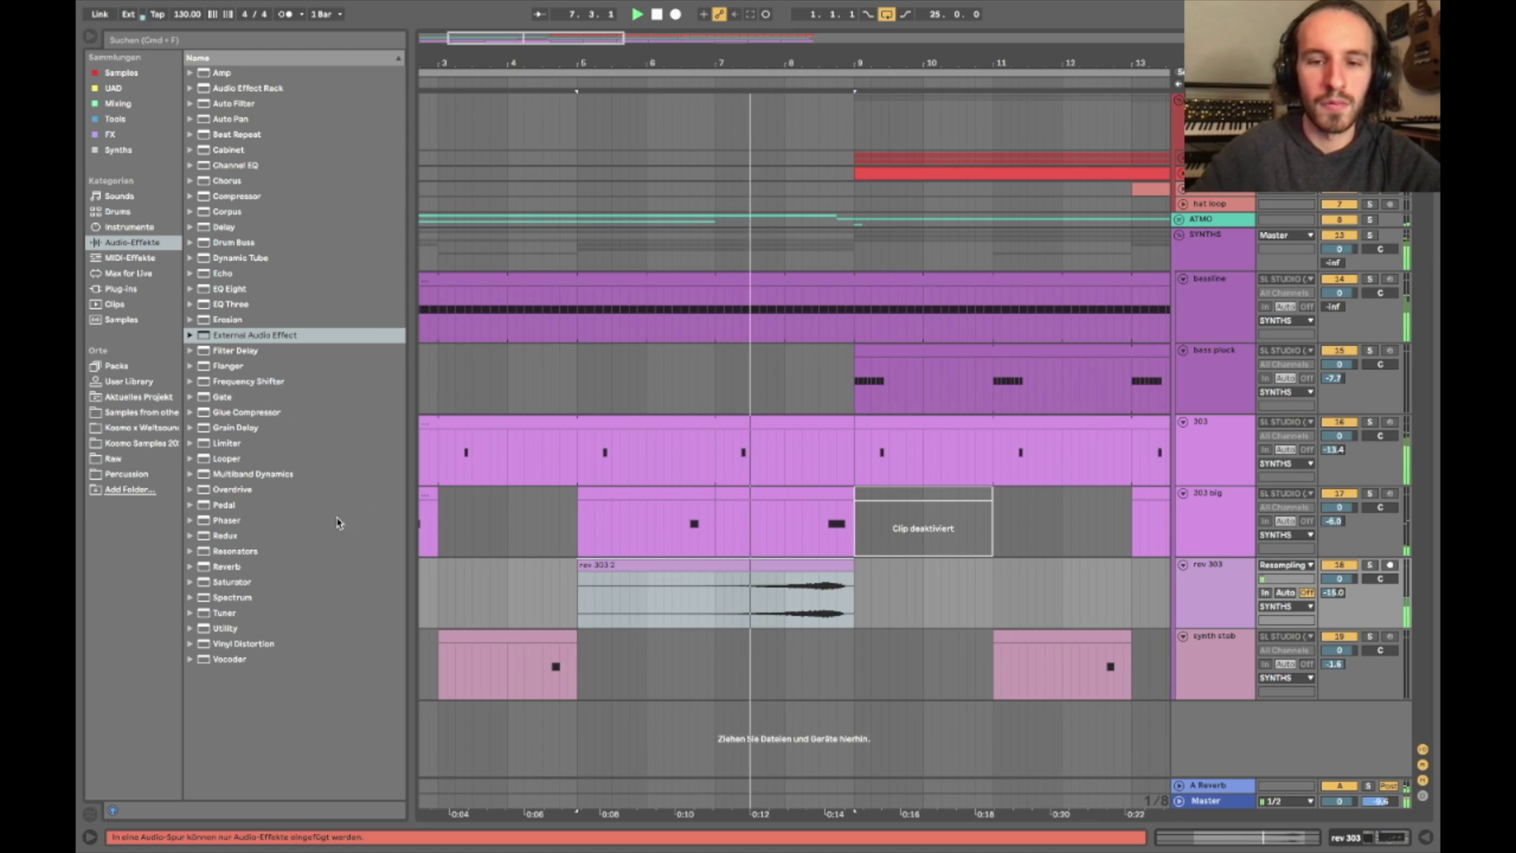
scroll(801, 266, down, 3)
scroll(776, 254, up, 6)
scroll(646, 268, down, 7)
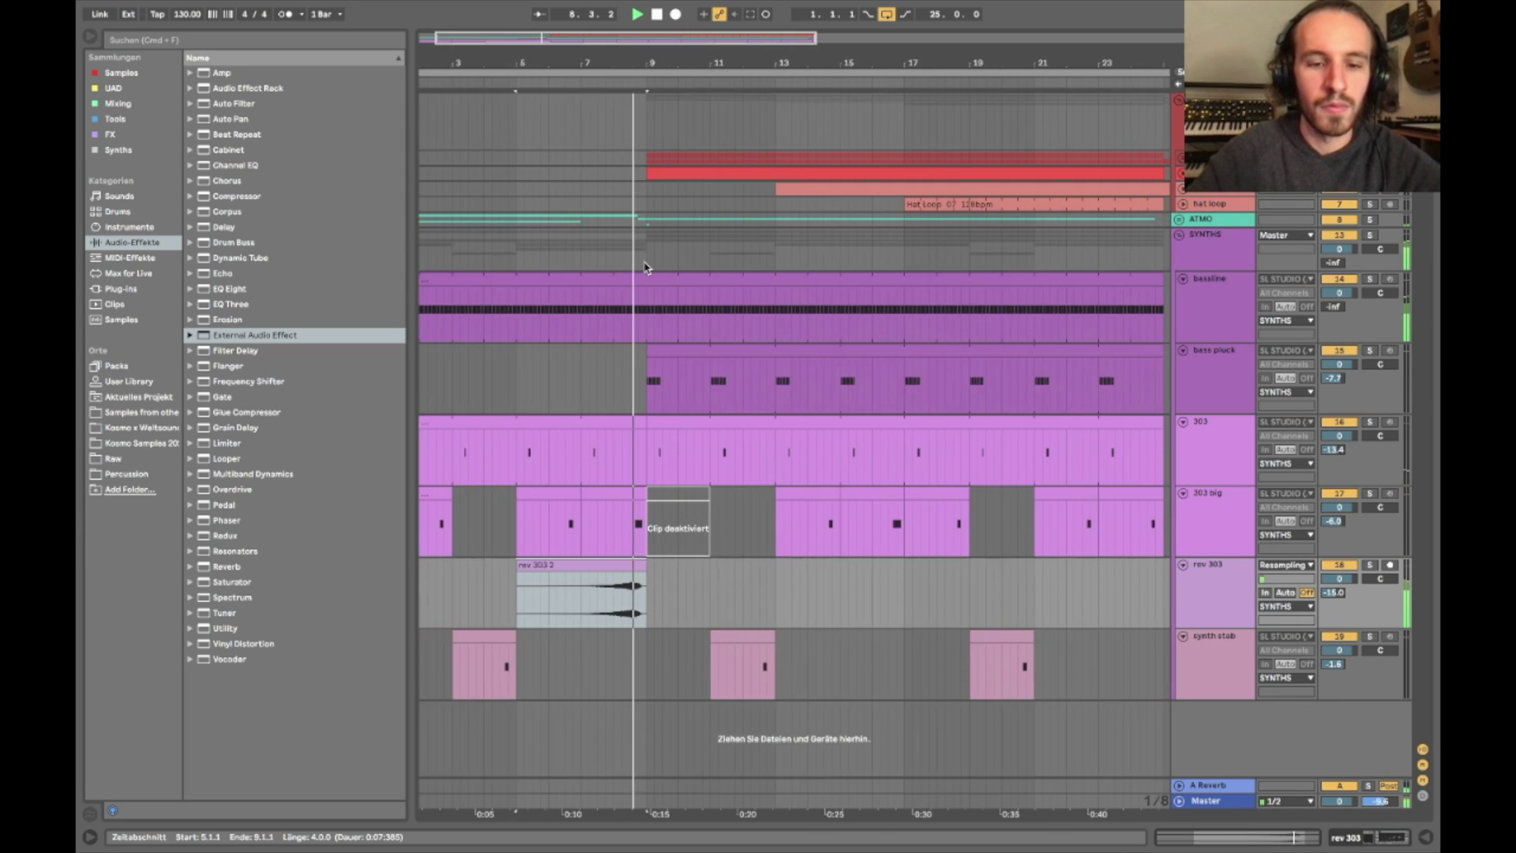
scroll(644, 267, down, 4)
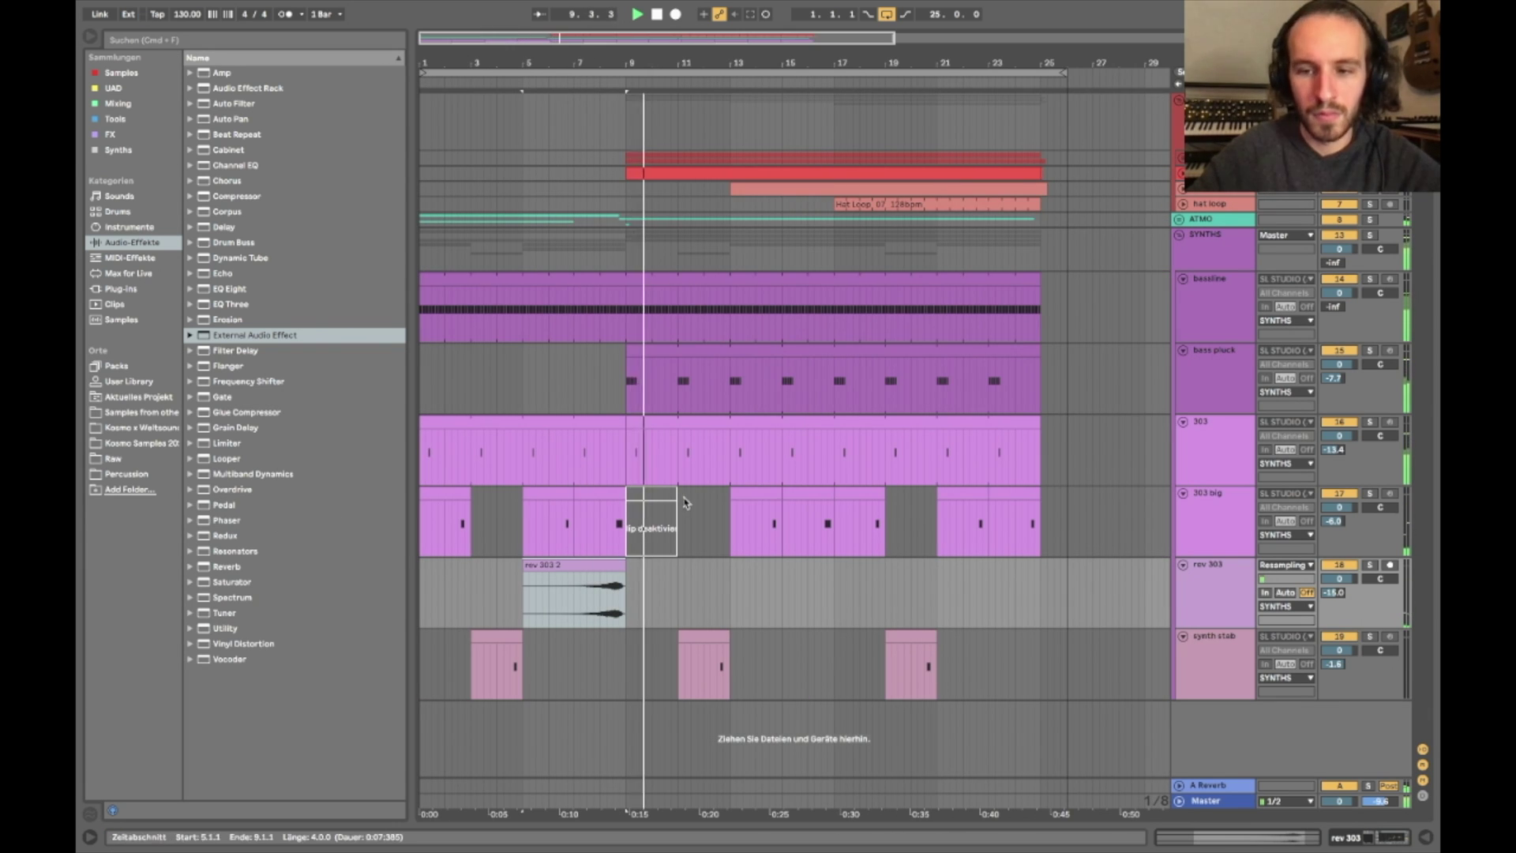
Reactivate the 303 big clip in bars 9 to 11
click(649, 495)
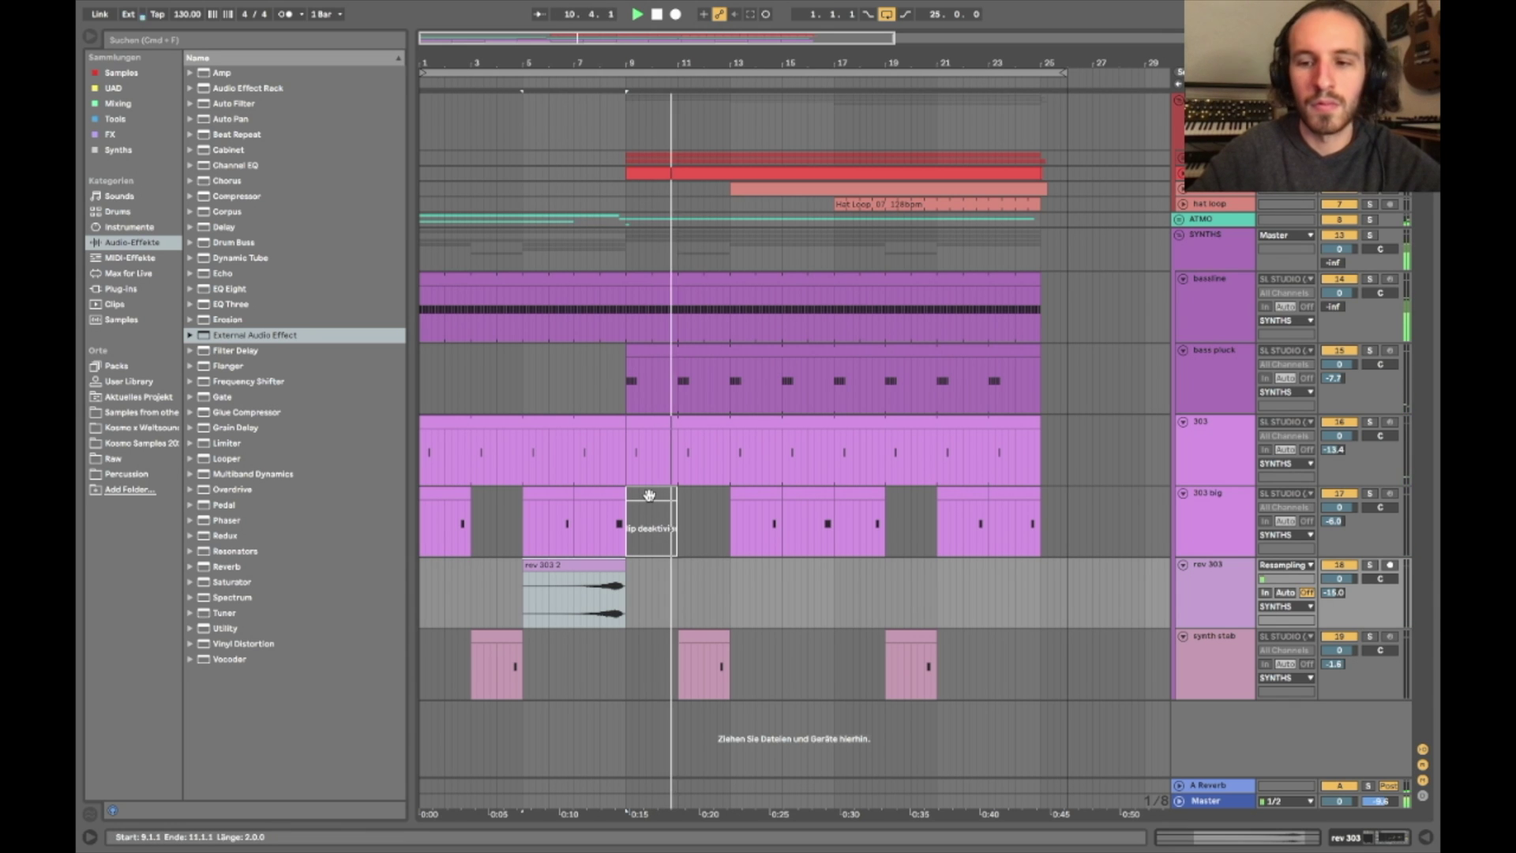
click(649, 495)
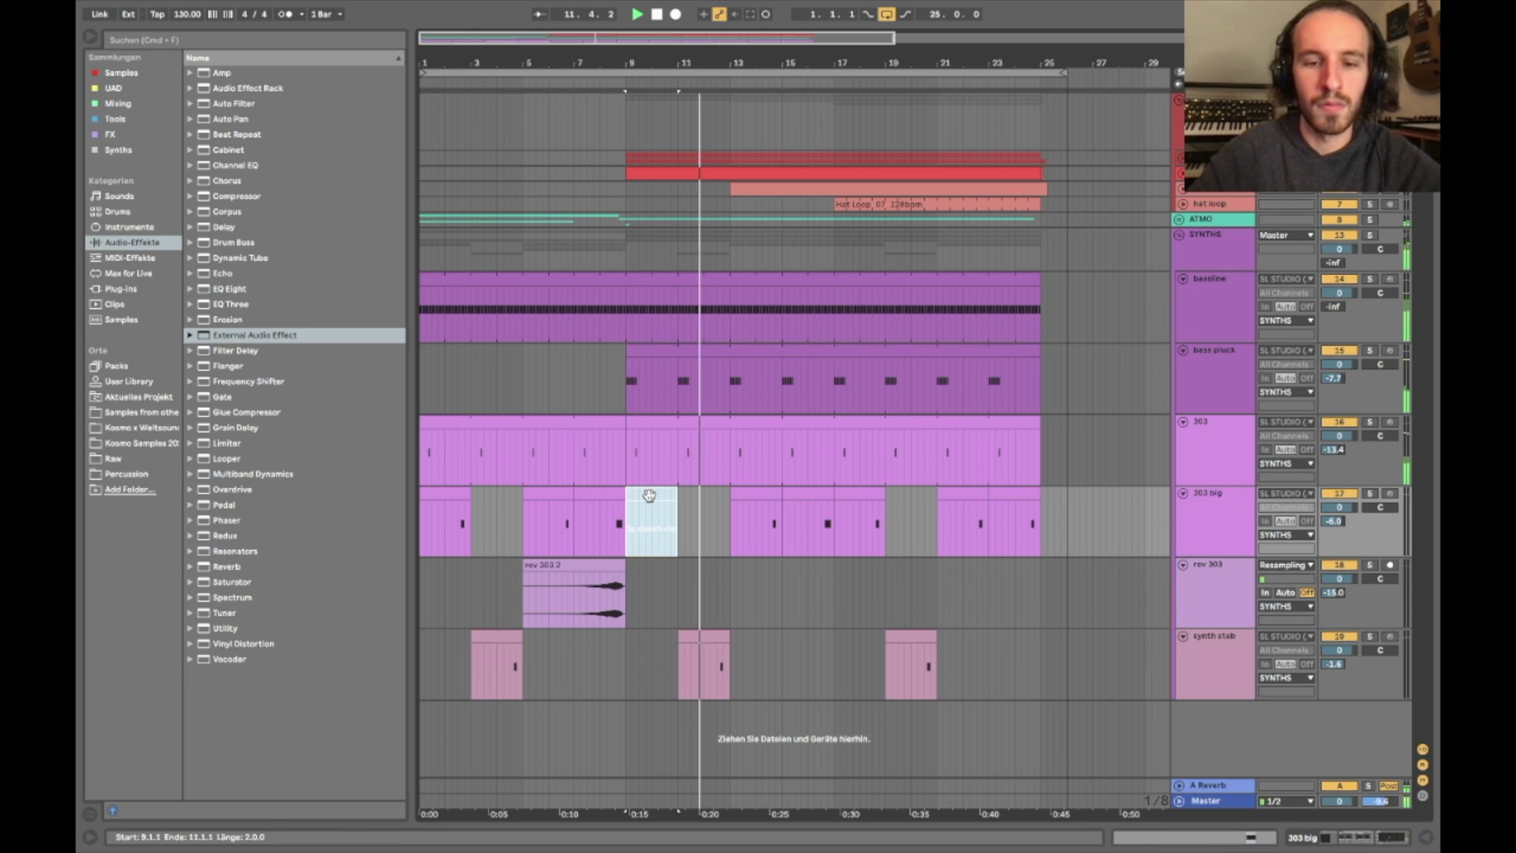
key(0)
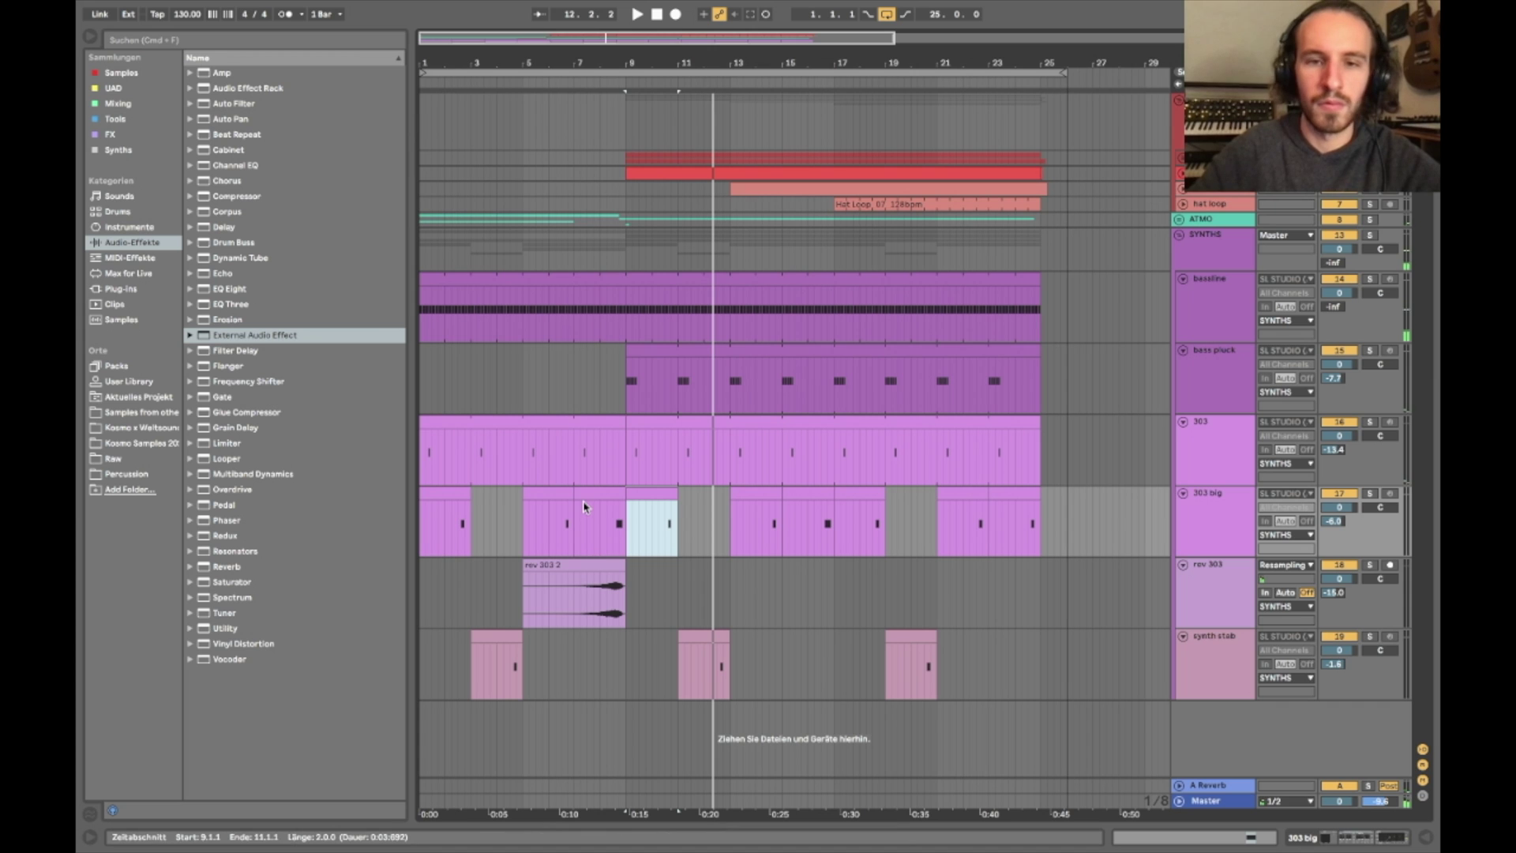
Play the transition from bar 7 and lower the reversed rev 303 clip's gain to -4.27 dB
scroll(572, 524, up, 5)
click(572, 524)
key(space)
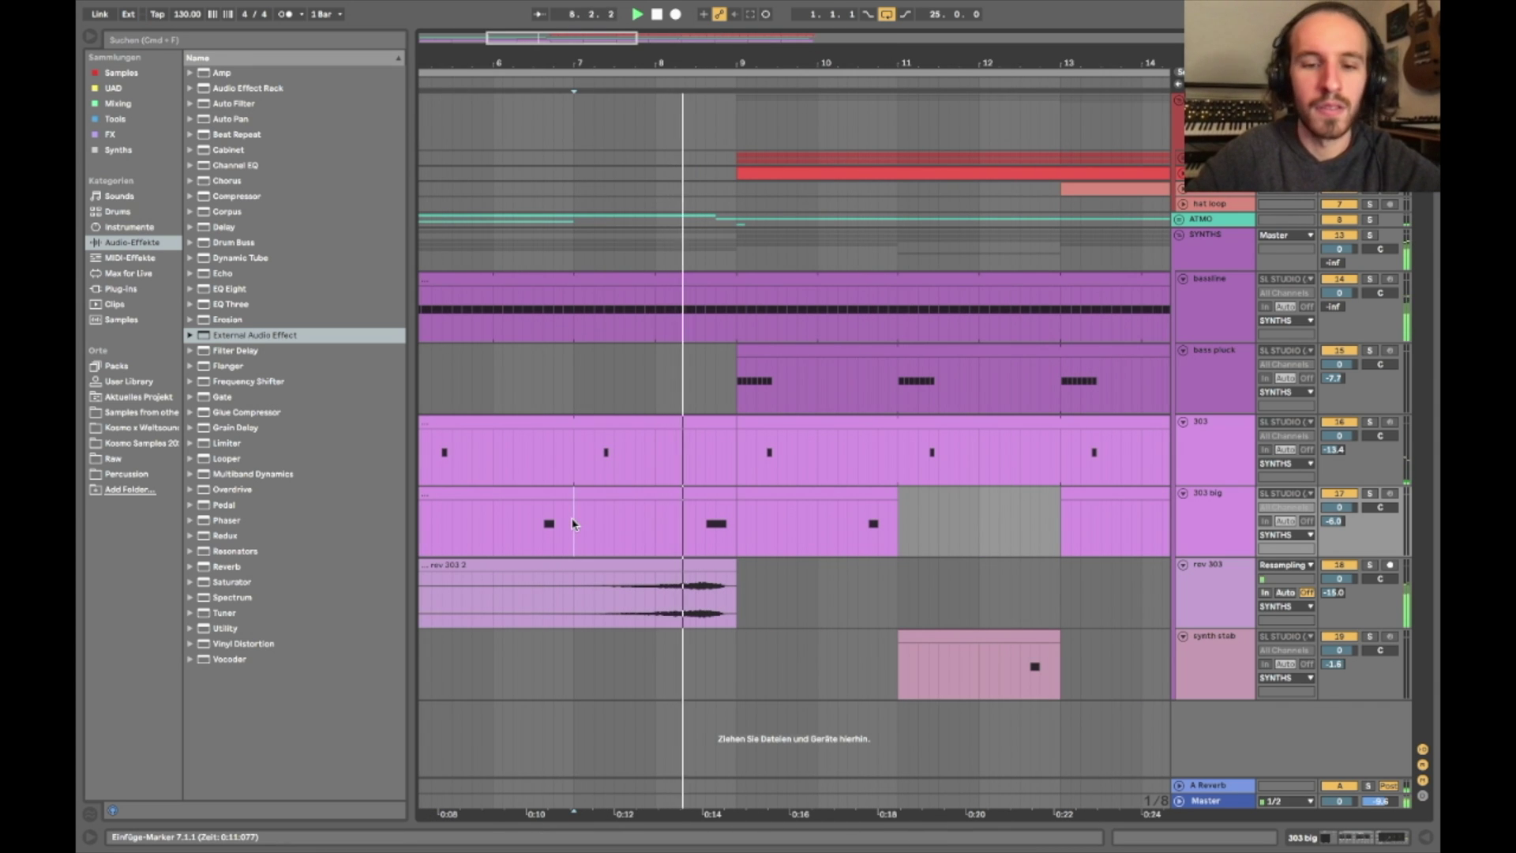
scroll(574, 525, down, 5)
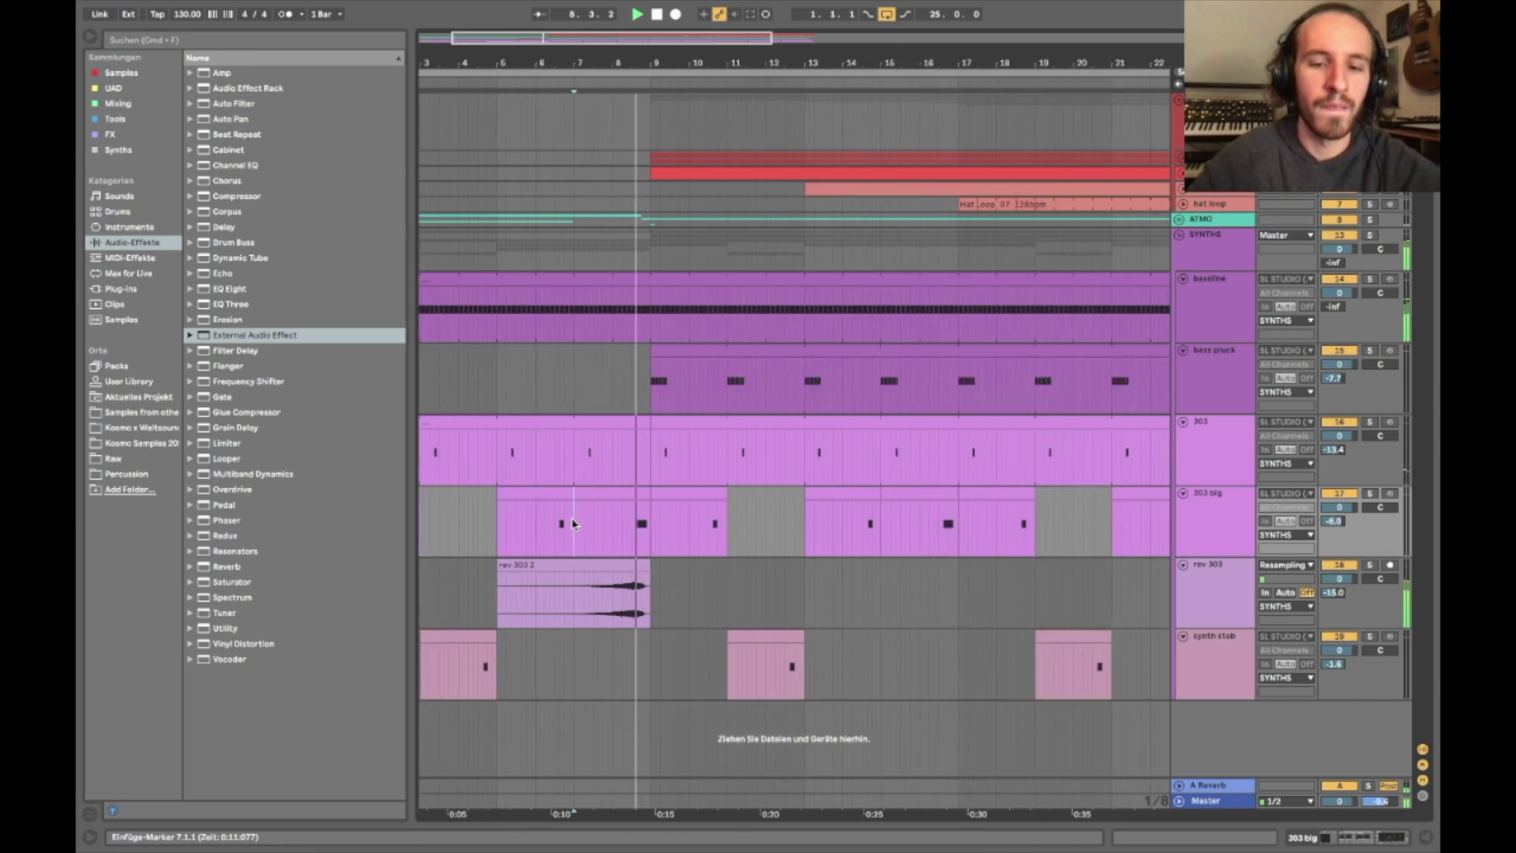
double_click(613, 584)
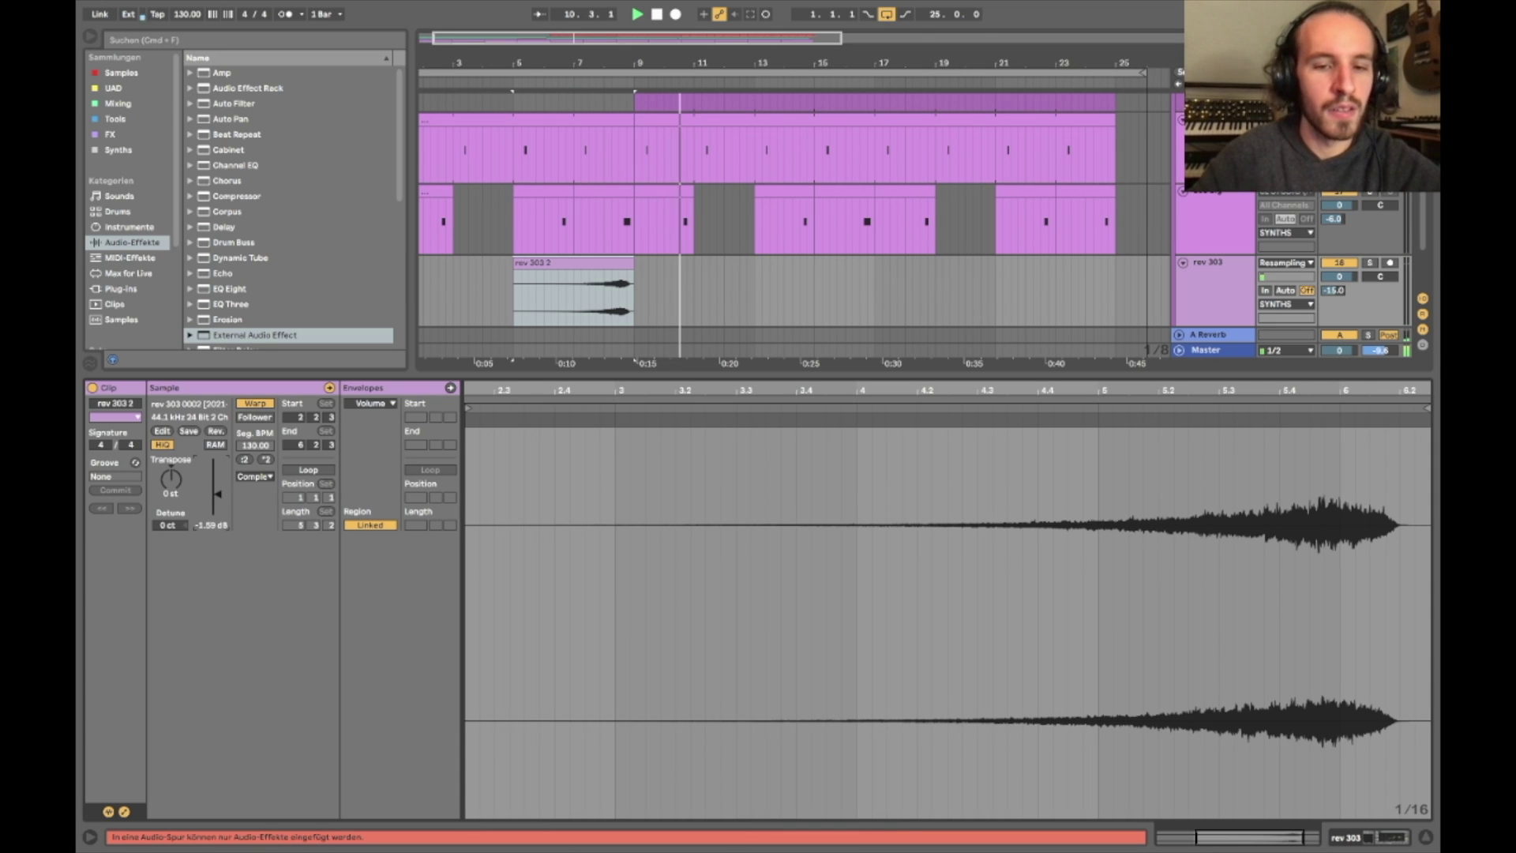
drag(217, 493, 218, 497)
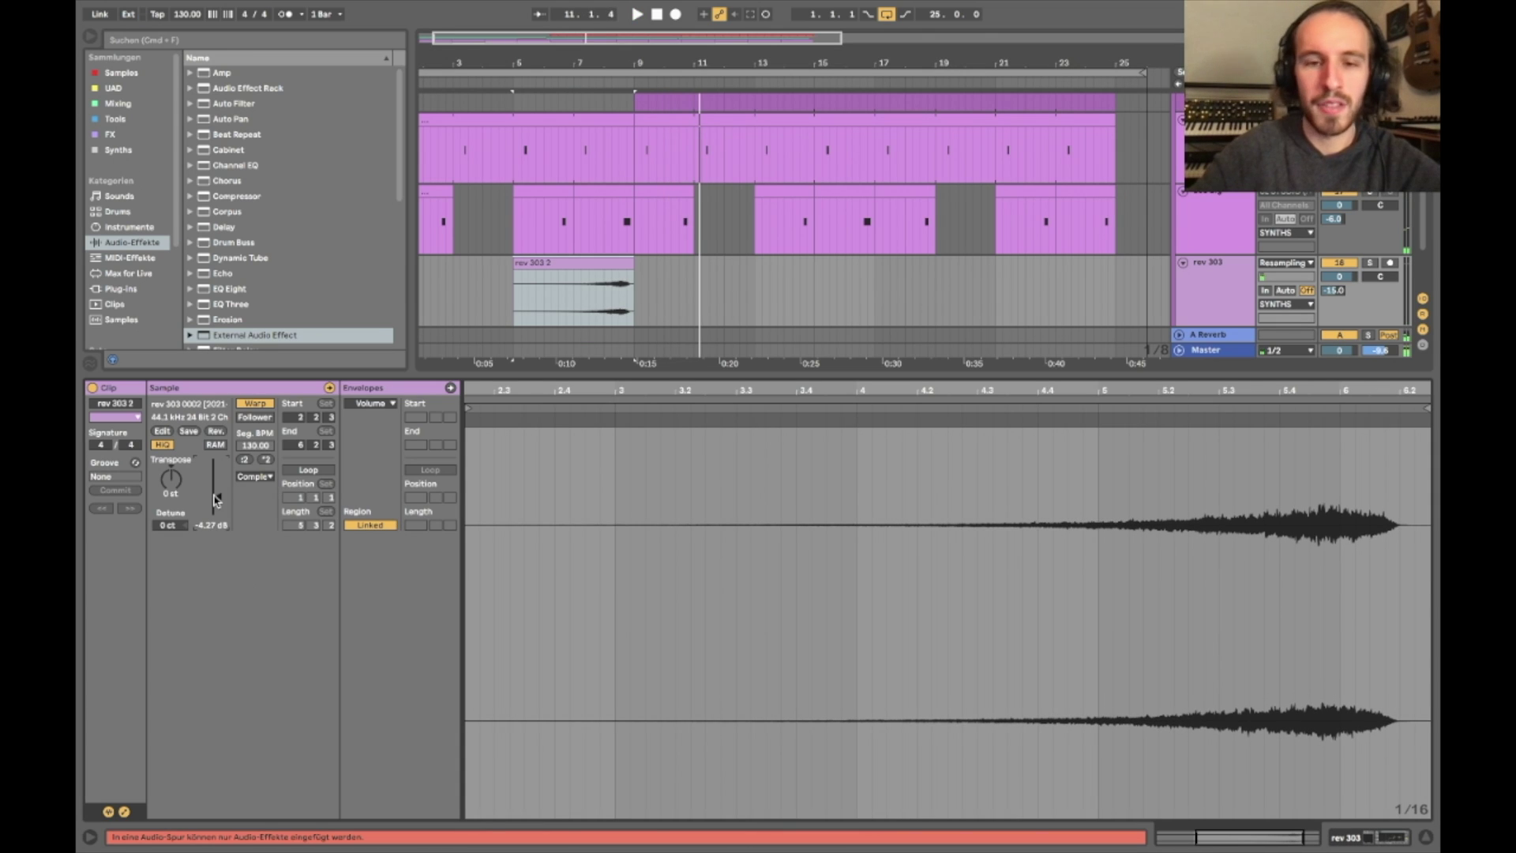
Add a fade-out to the end of the reversed rev 303 clip, running from about 8.3 to bar 9
key(super+alt+l)
mouse_move(615, 534)
mouse_down()
mouse_move(642, 529)
mouse_move(630, 526)
mouse_up()
scroll(630, 526, up, 10)
drag(661, 578, 542, 572)
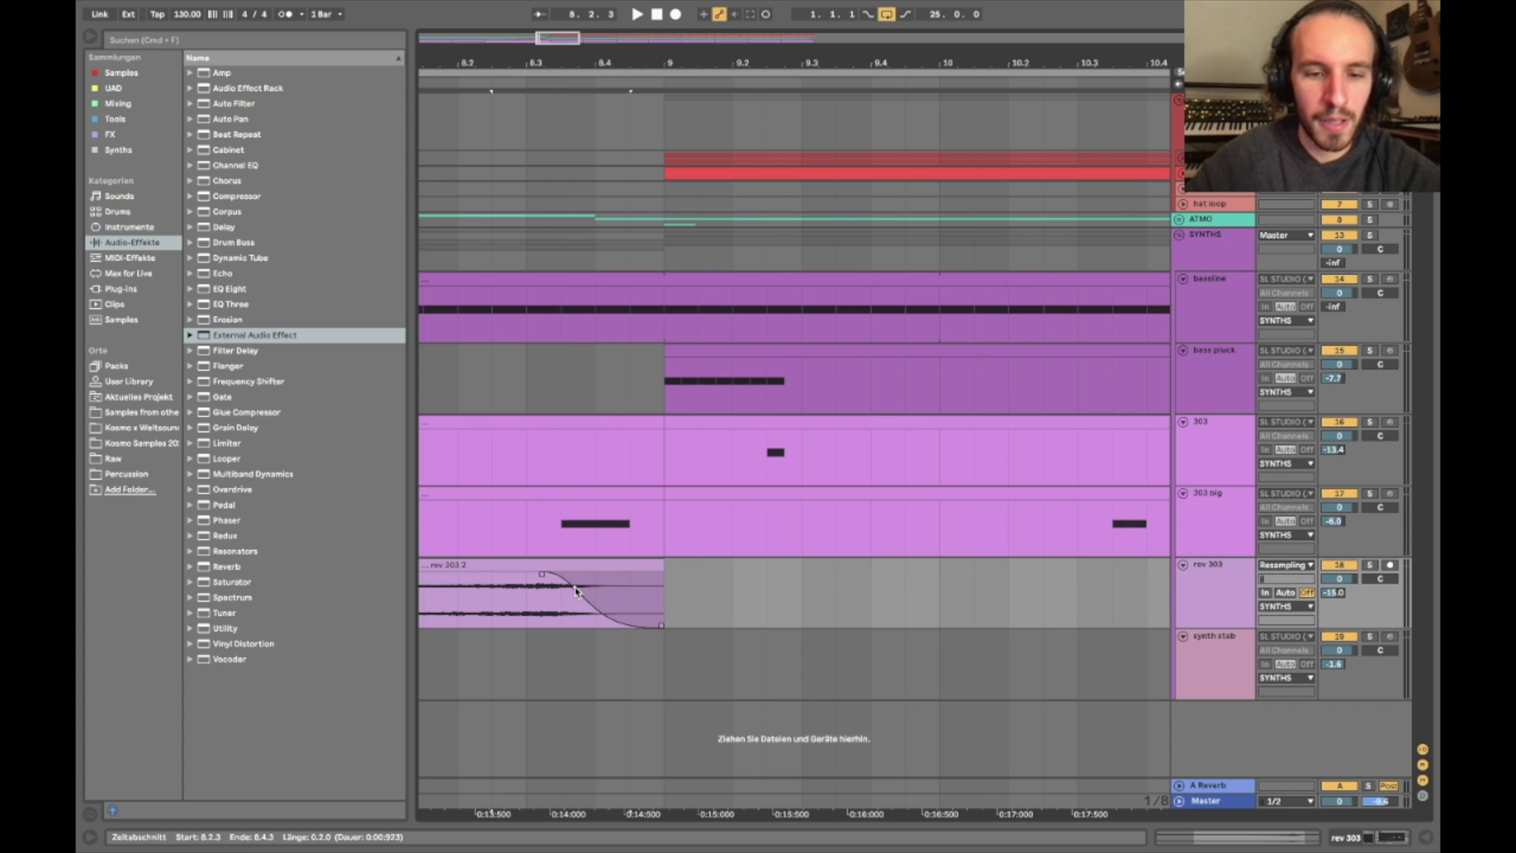
scroll(598, 553, down, 10)
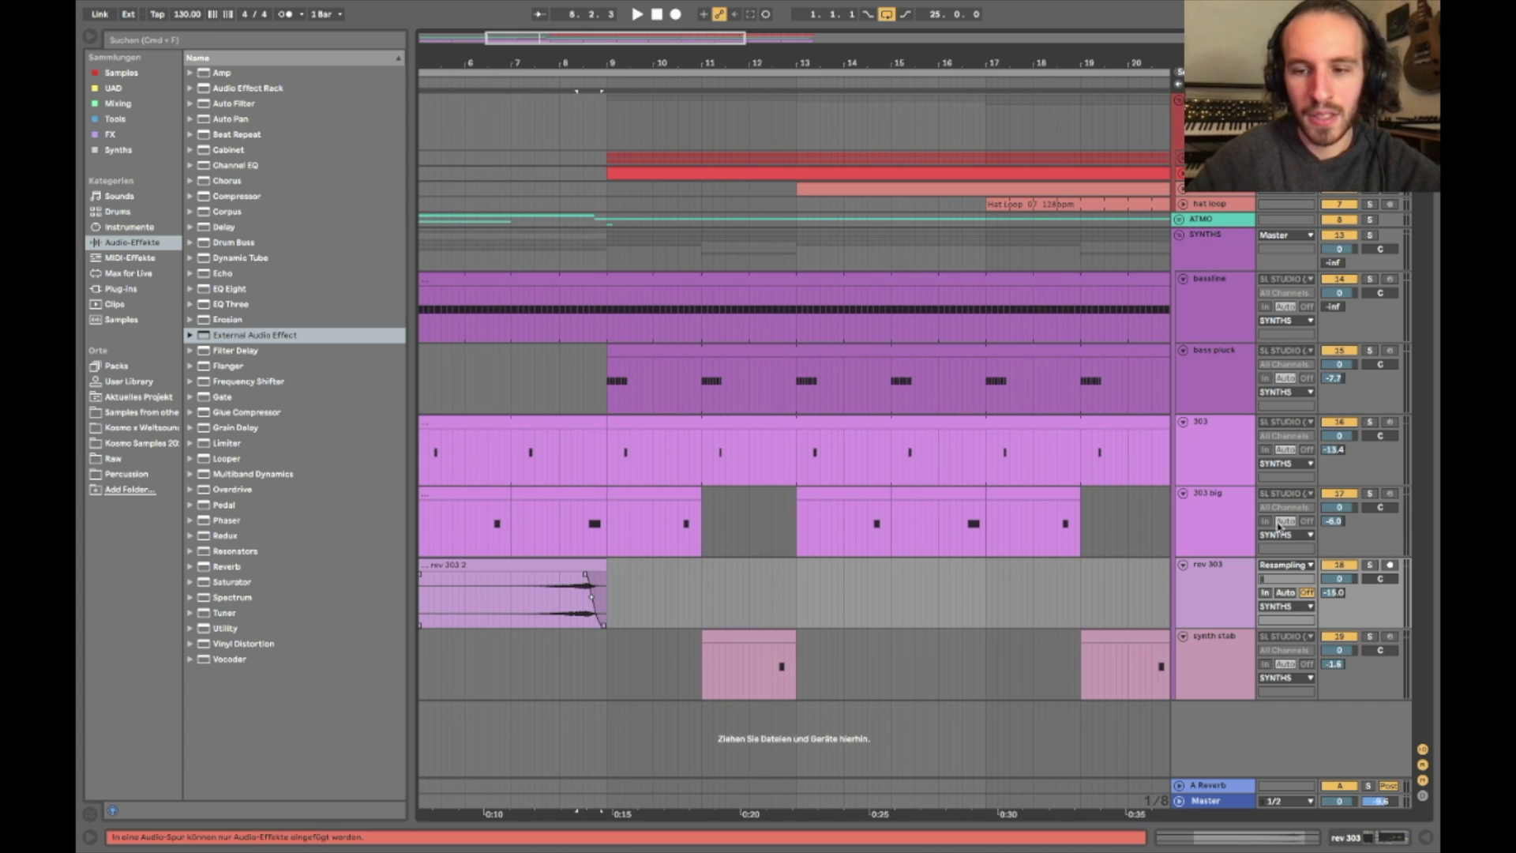
scroll(941, 474, down, 5)
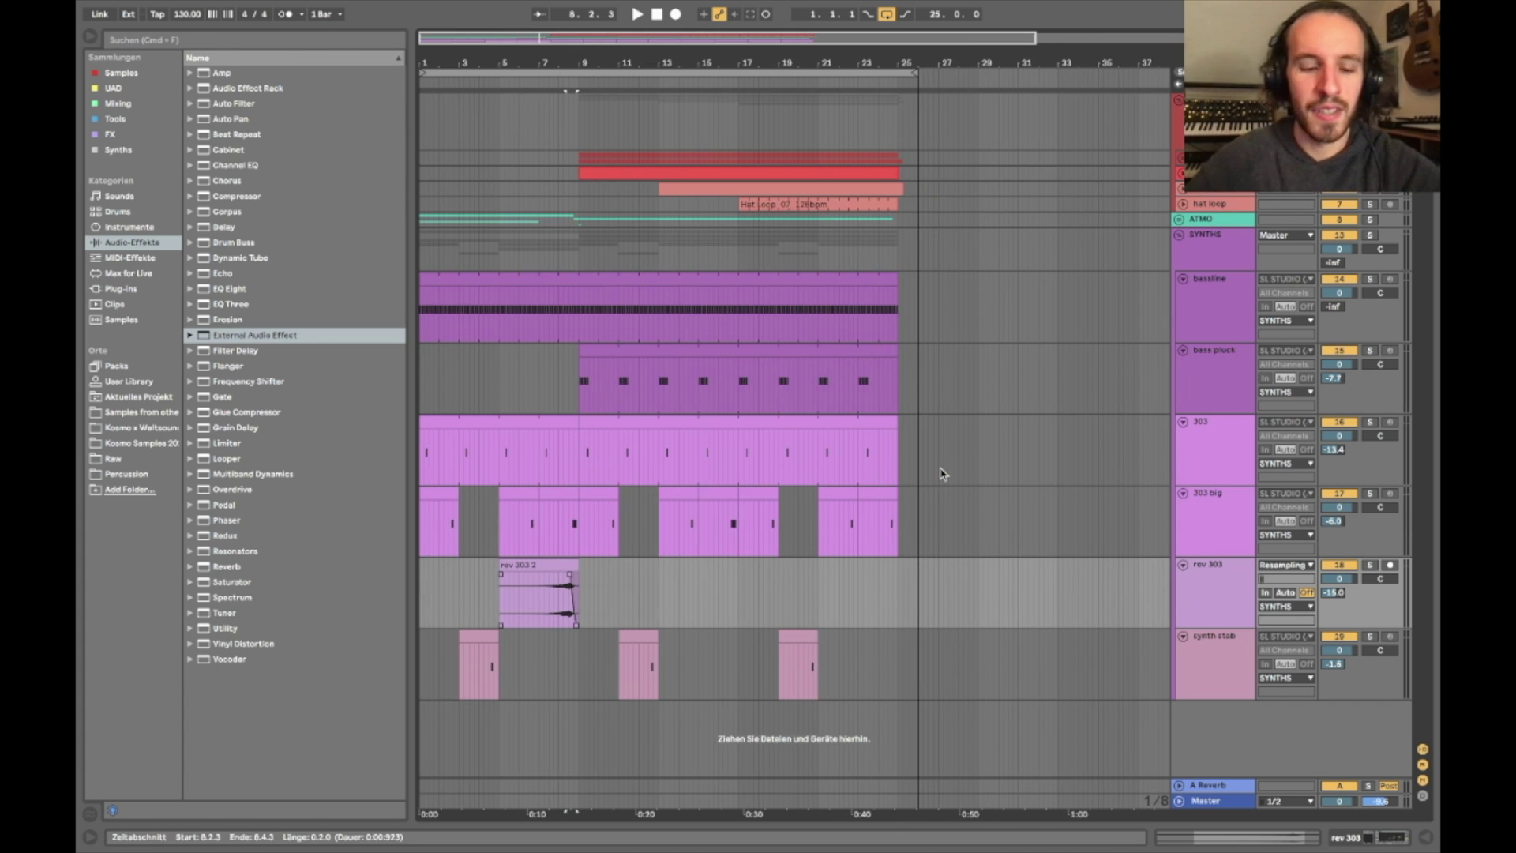
scroll(941, 474, up, 3)
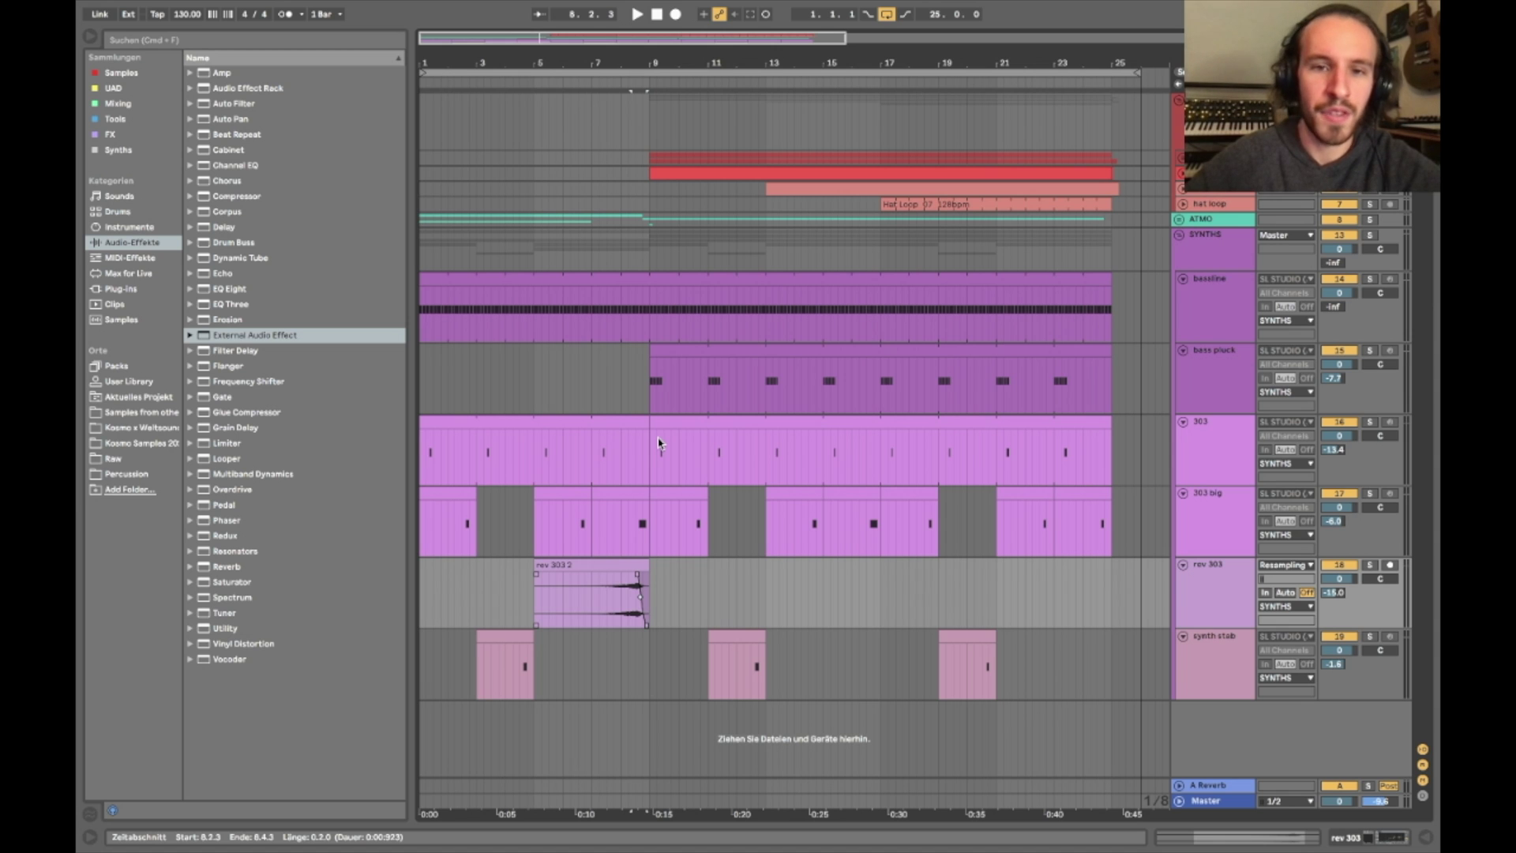
Open the bass pluck track's Serum instrument and audition the track soloed from bar 21
click(746, 345)
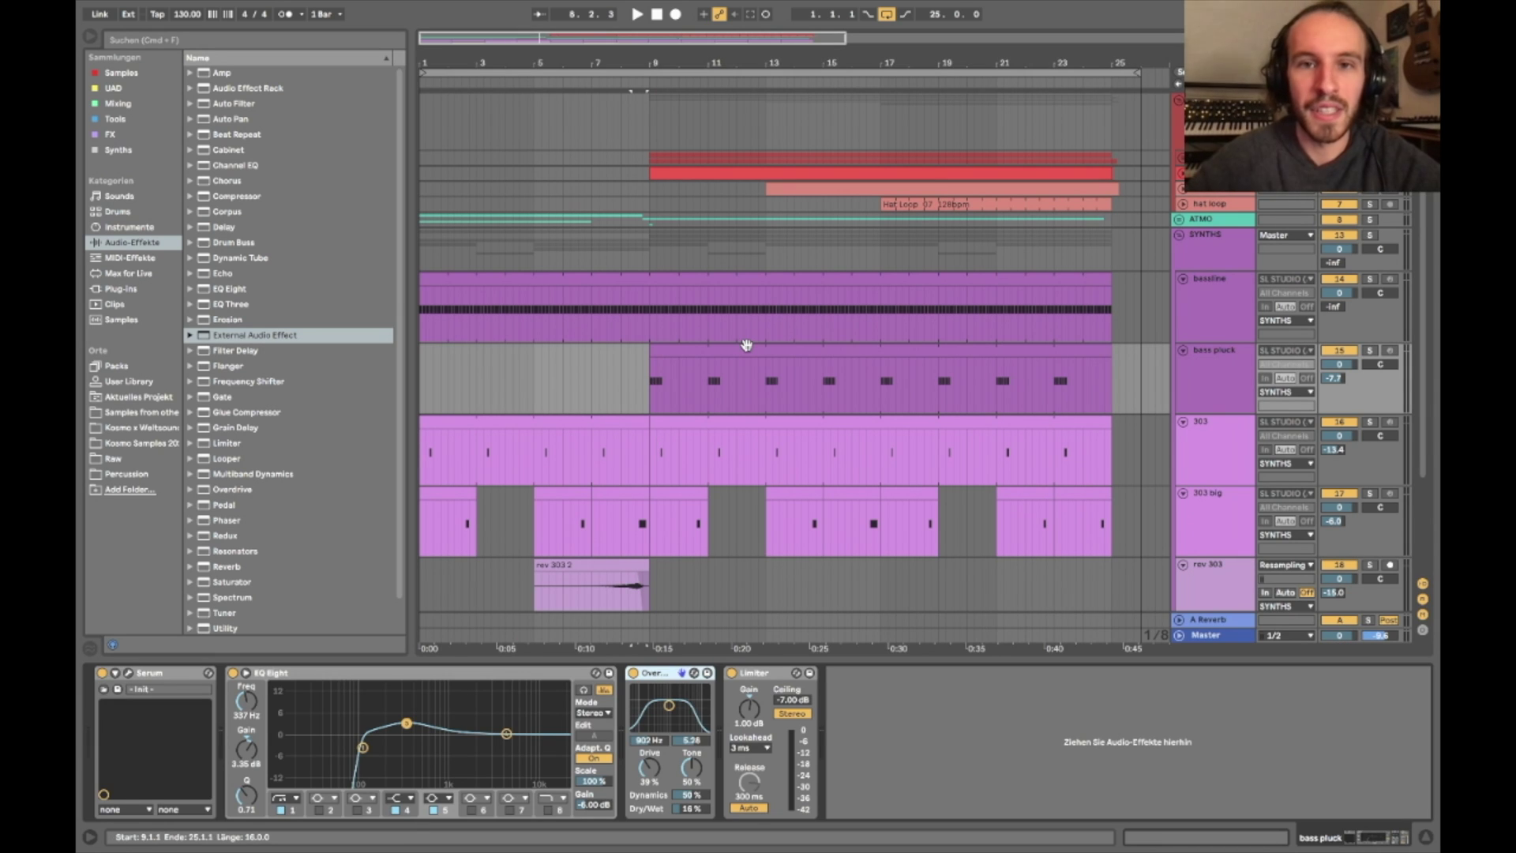
click(129, 674)
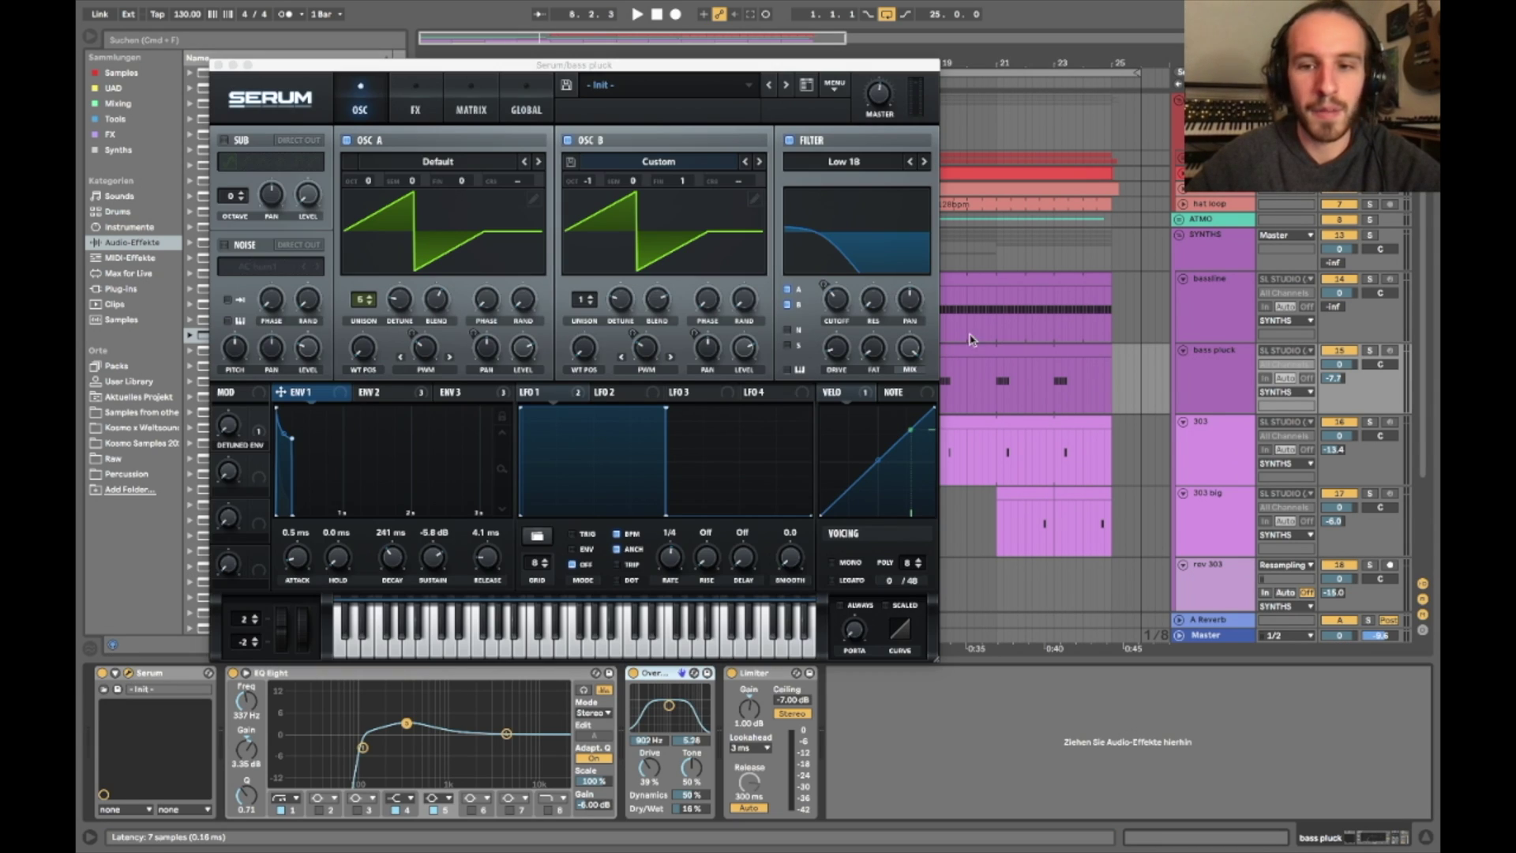
click(998, 375)
key(space)
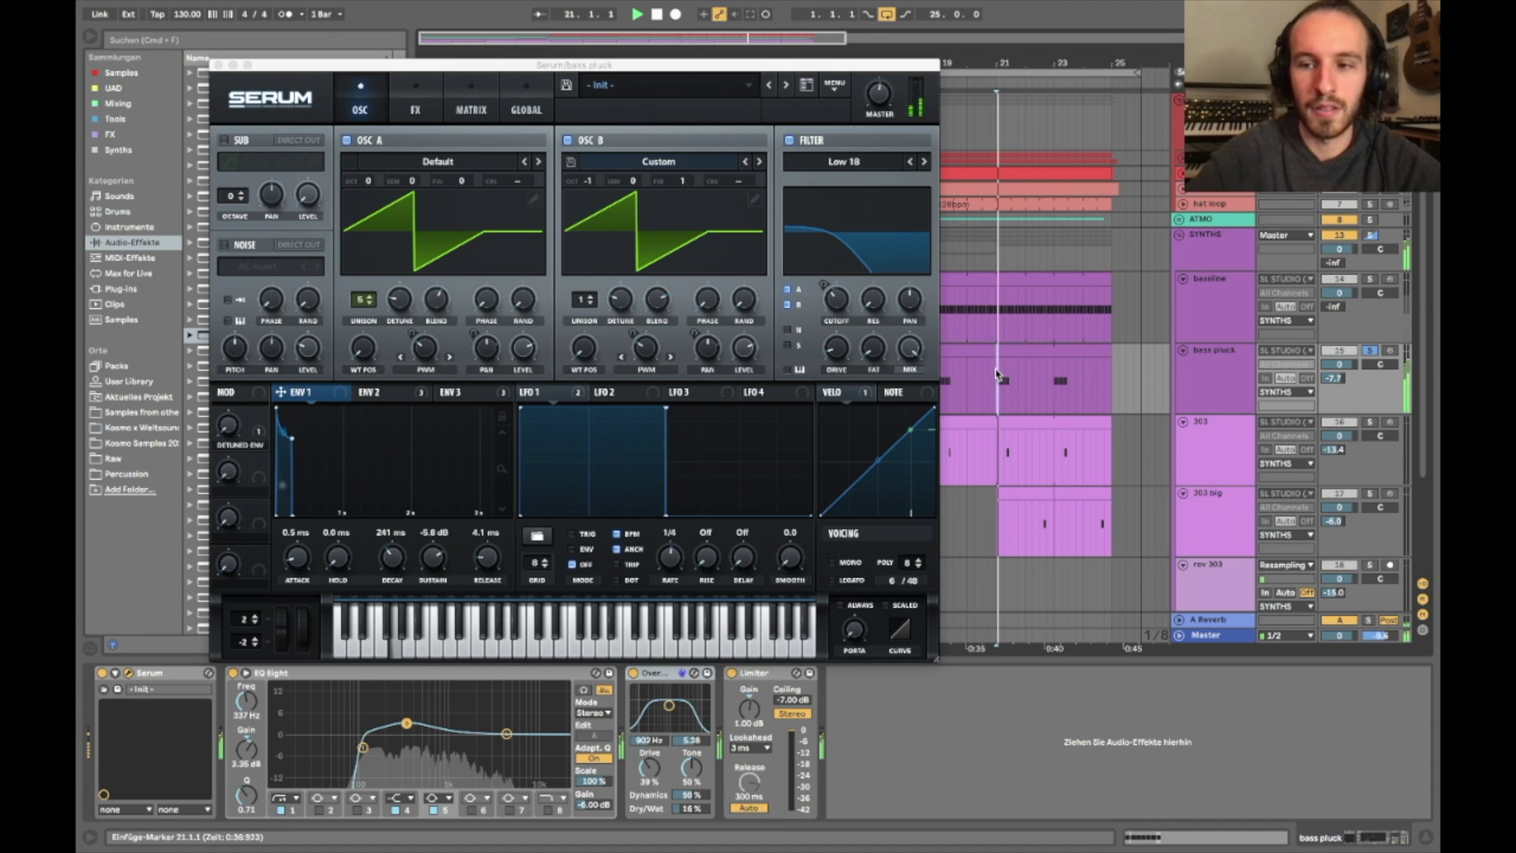
key(space)
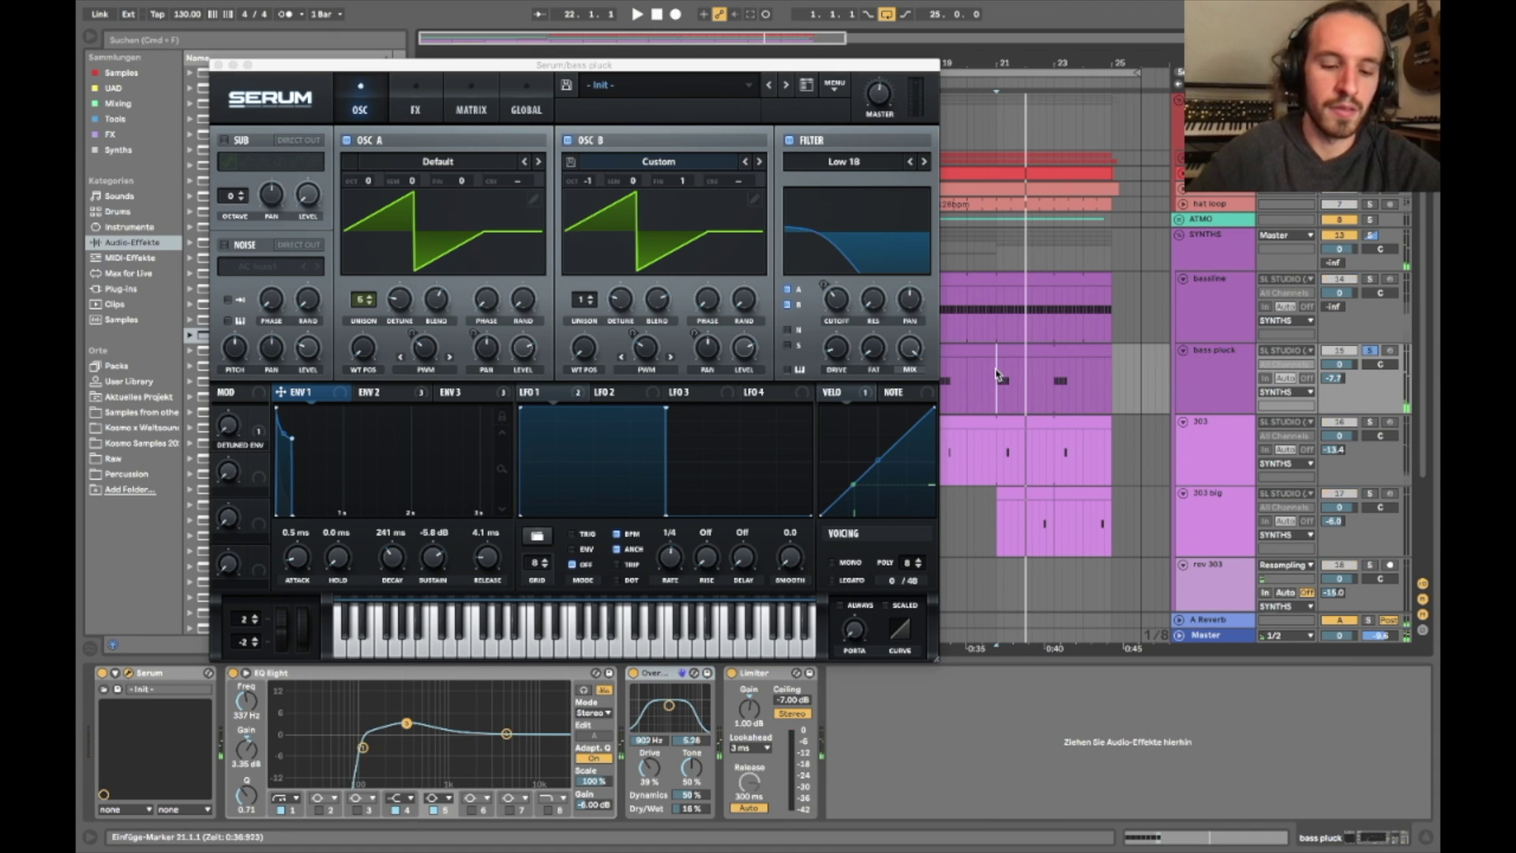